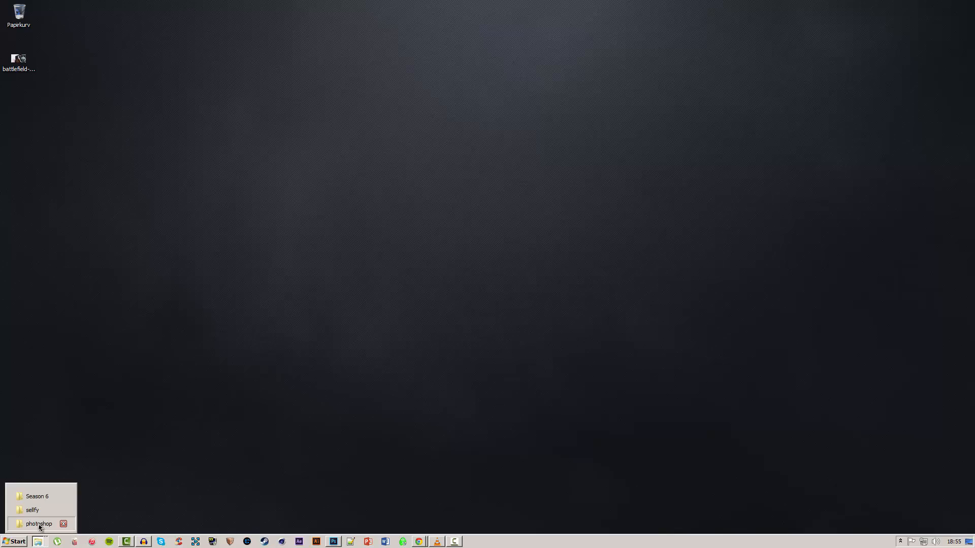
Open the youtube-banner-3D_tutorial-render image from the photoshop folder and examine the 3D text up close
left_click(223, 175)
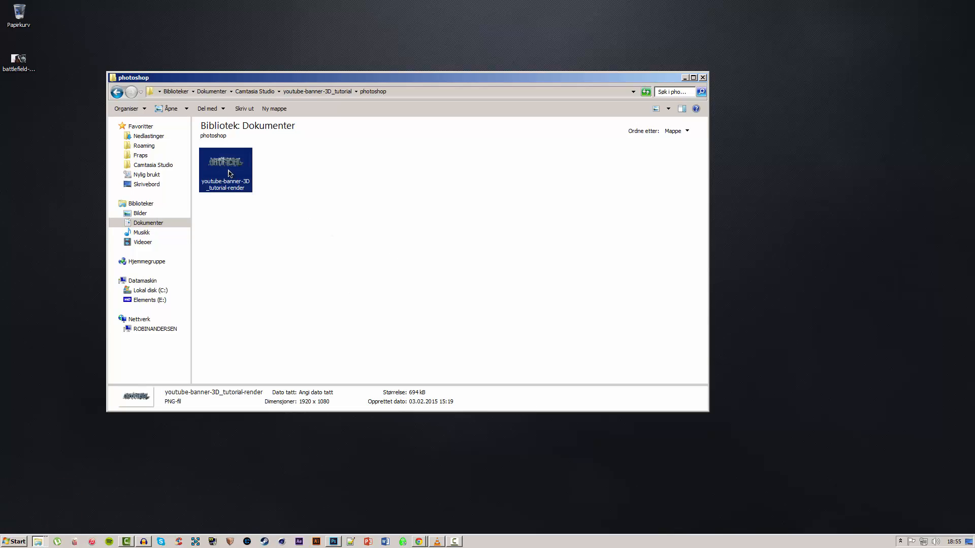
double_click(230, 174)
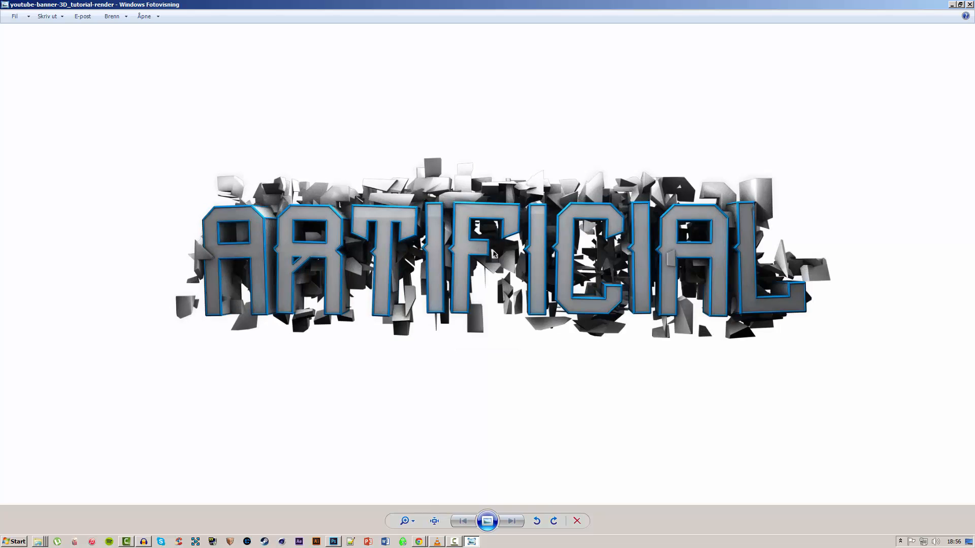
scroll(493, 253, "up", 2)
scroll(495, 251, "down", 1)
scroll(498, 249, "up", 1)
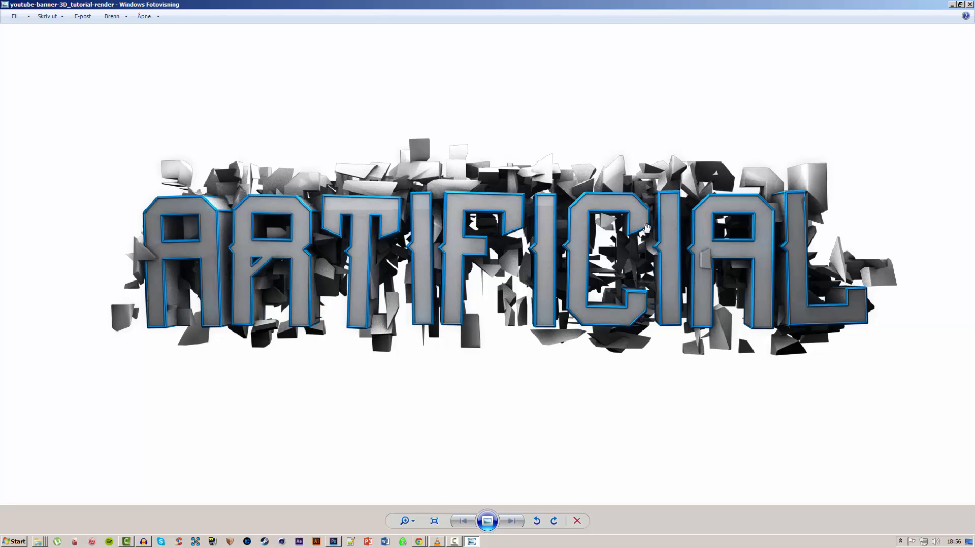
scroll(646, 228, "down", 1)
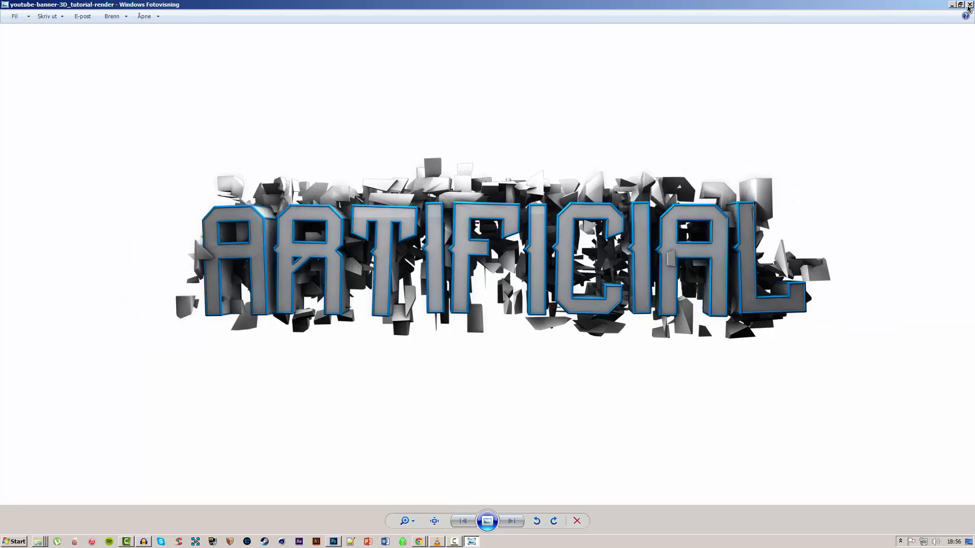
left_click(969, 4)
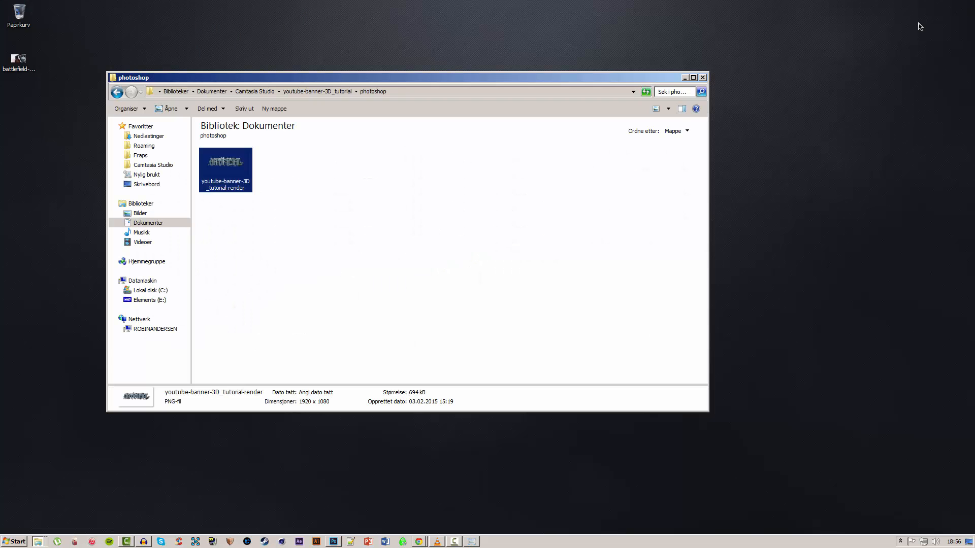
left_click(435, 200)
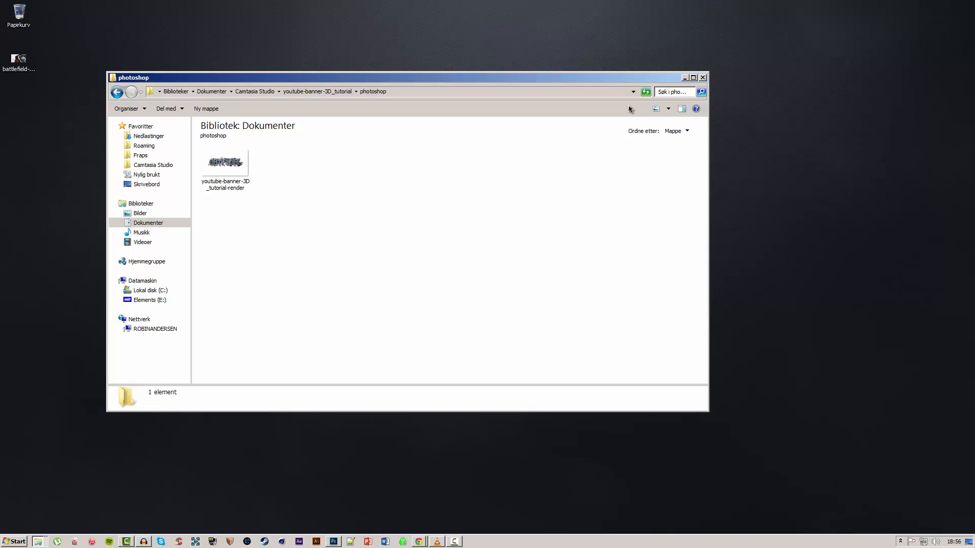
Switch to the Sellfy store in Chrome and review the 8x Color Corrections and Youtube Banner Template product pages
left_click(417, 542)
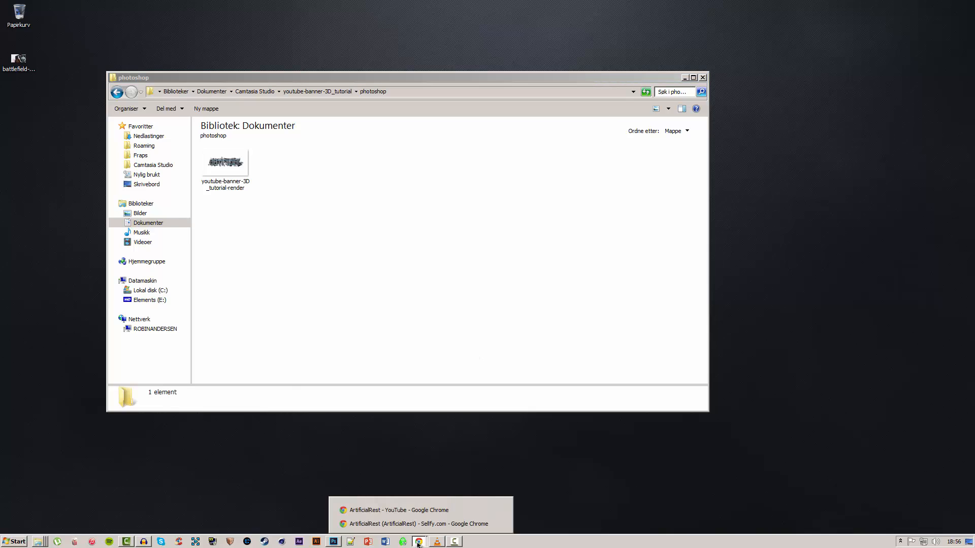
left_click(393, 525)
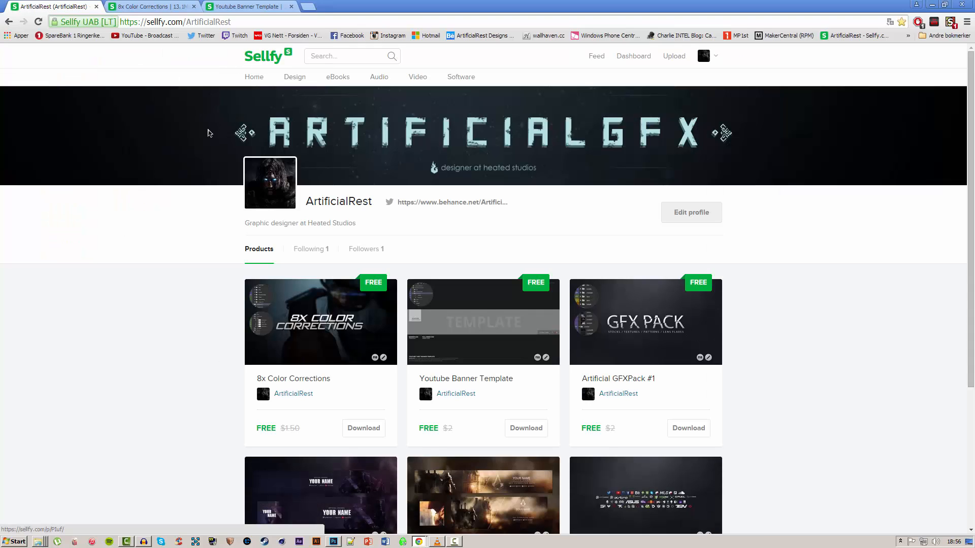
scroll(189, 121, "down", 1)
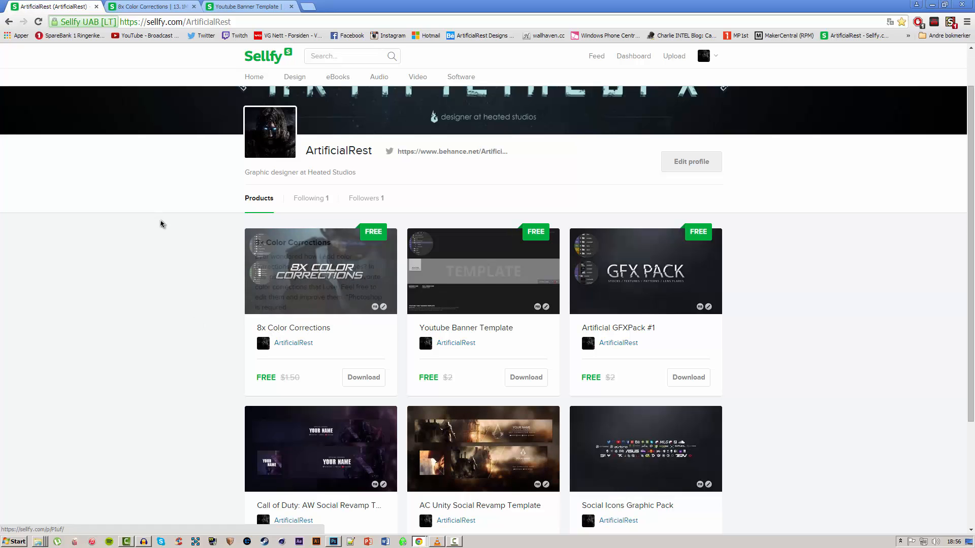
scroll(160, 221, "up", 1)
left_click(188, 5)
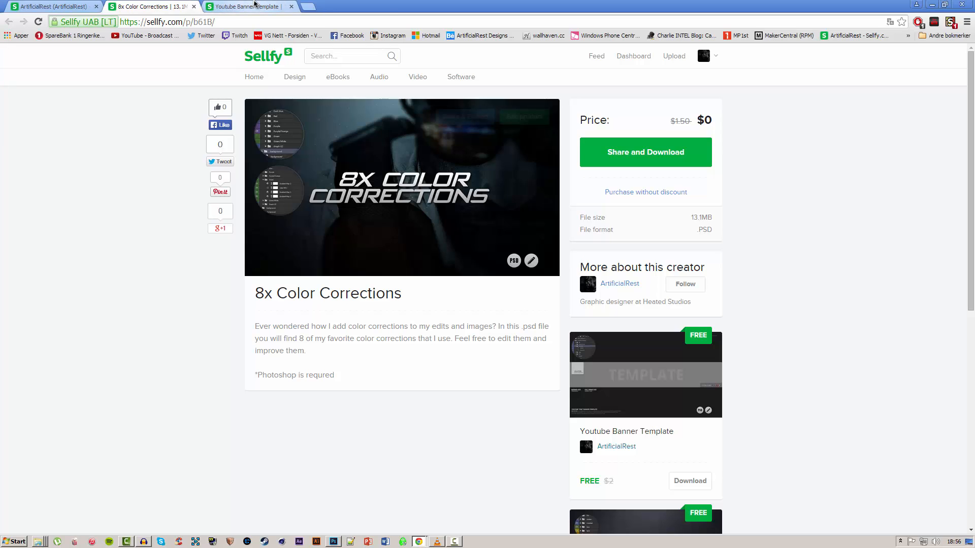
left_click(249, 5)
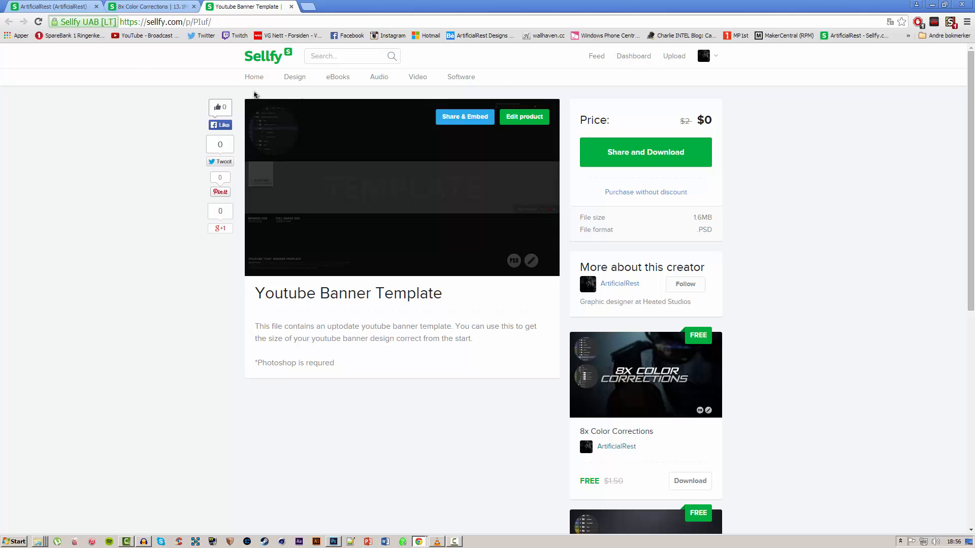
left_click(153, 6)
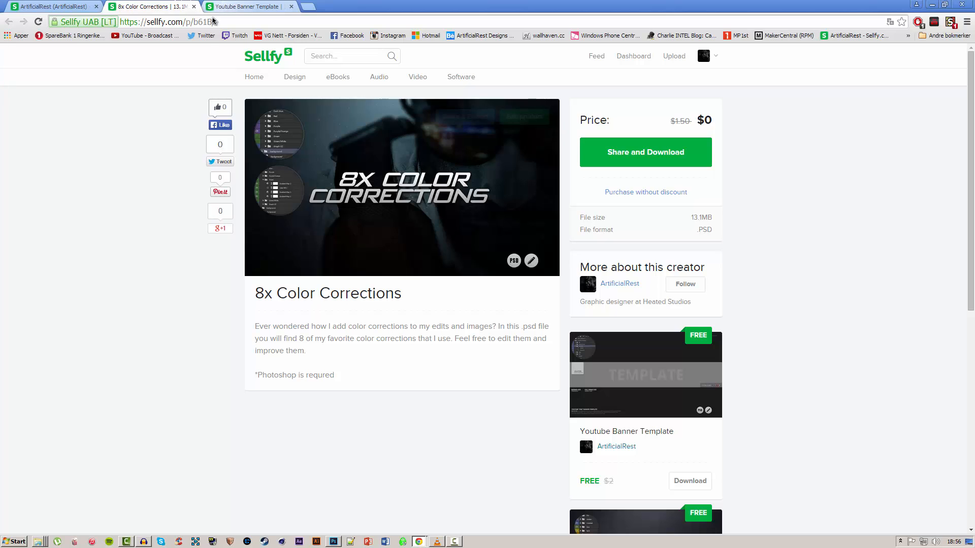
left_click(243, 7)
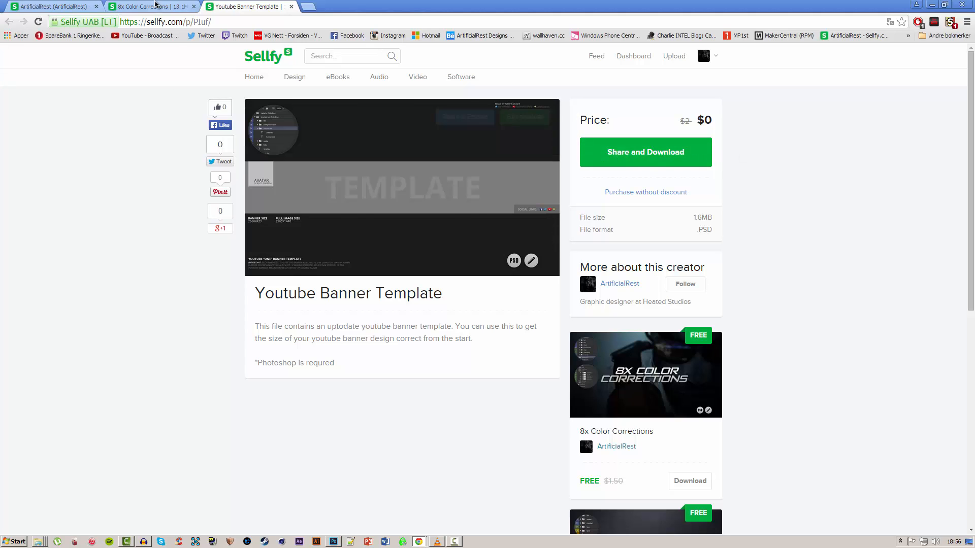
left_click(156, 5)
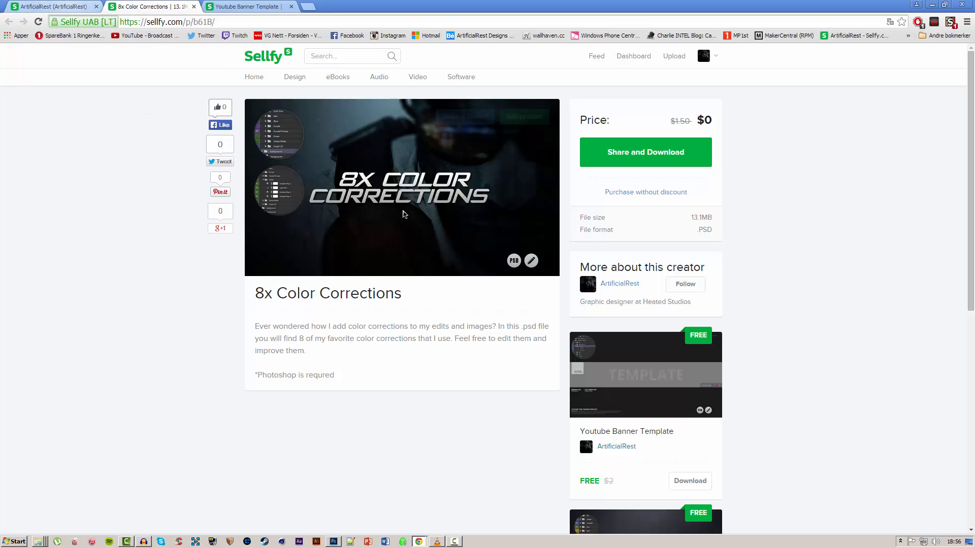
left_click(68, 6)
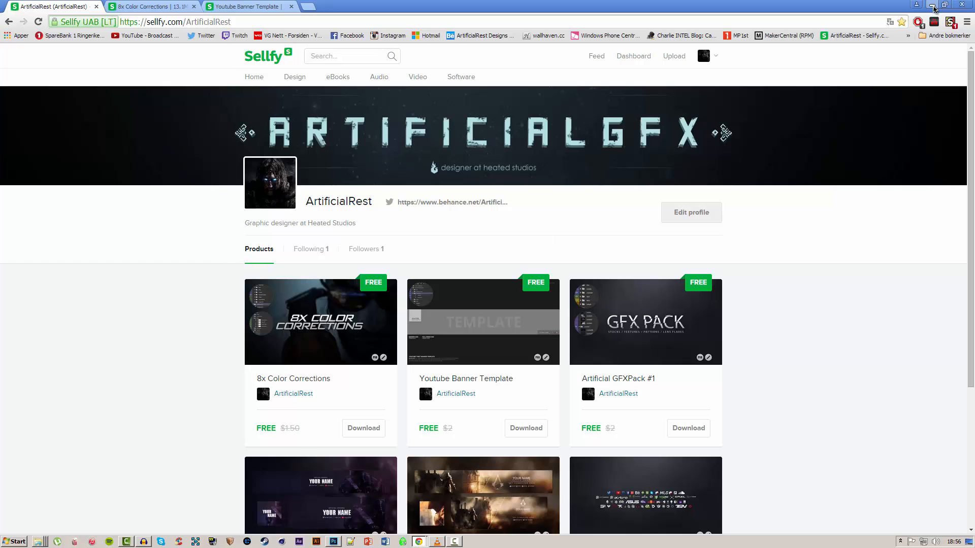
left_click(932, 4)
left_click(684, 78)
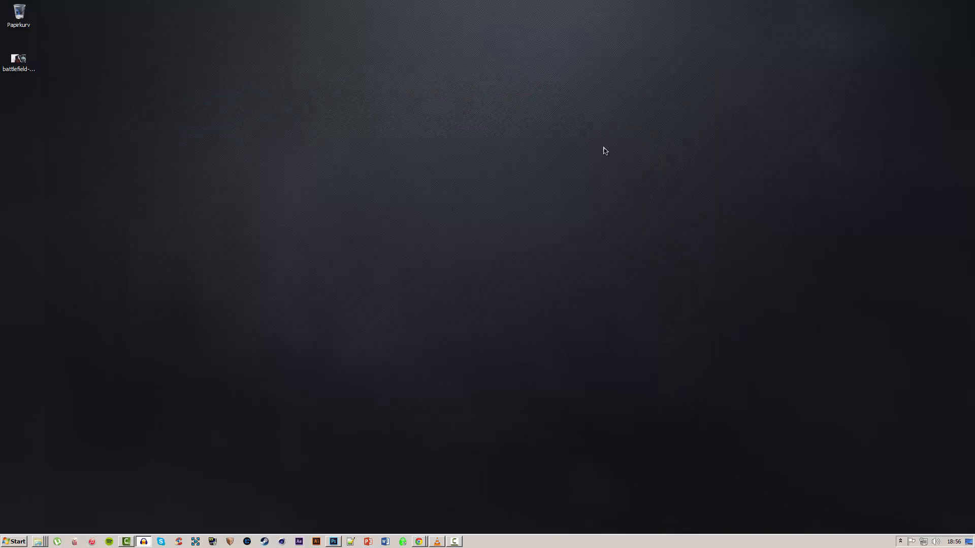
Switch to Photoshop and open the banner template PSD from the Youtube Banner Template folder inside the sellfy folder
left_click(334, 542)
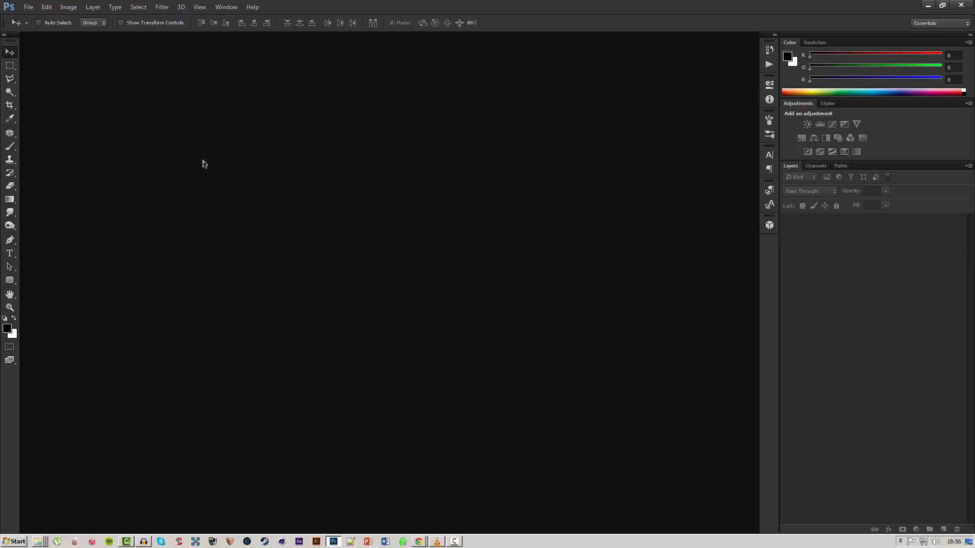
mouse_move(39, 542)
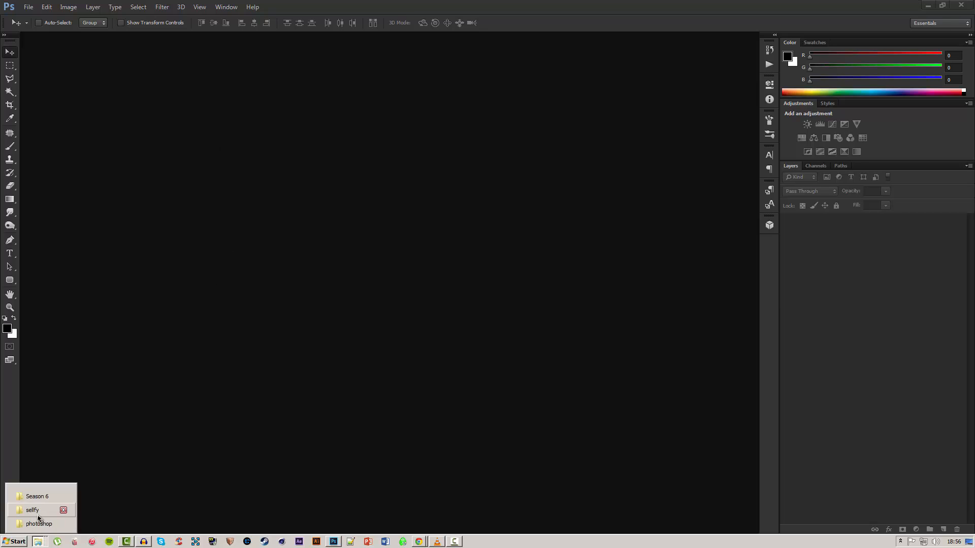
left_click(39, 519)
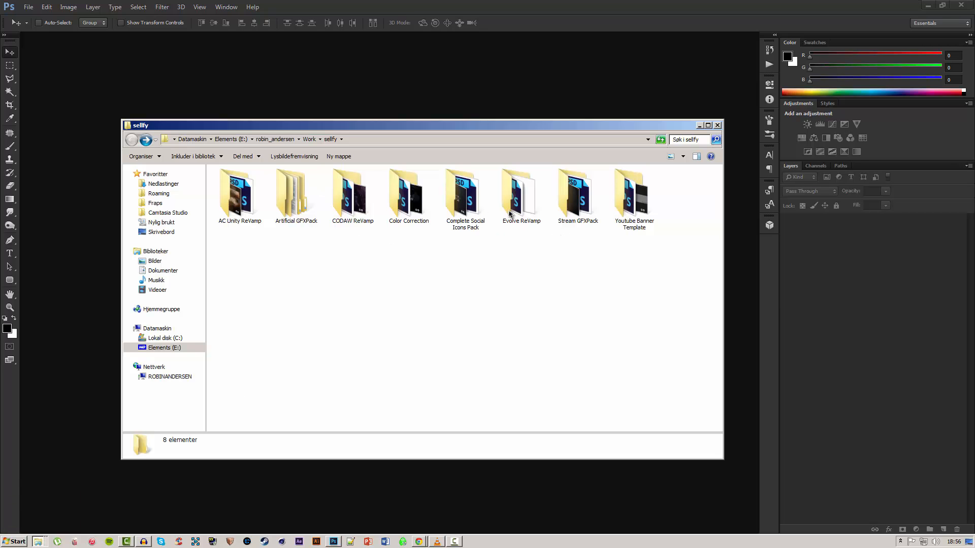
left_click(624, 206)
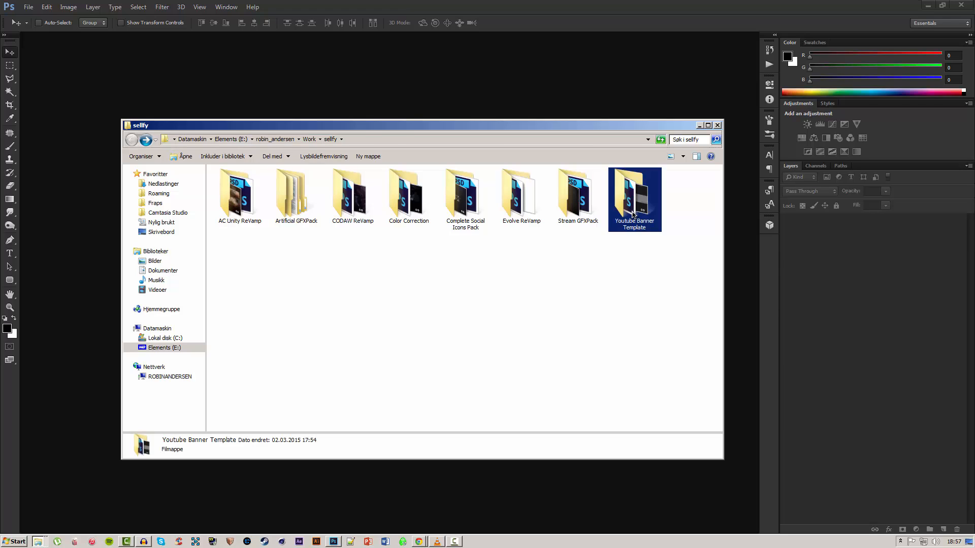
double_click(633, 214)
double_click(242, 207)
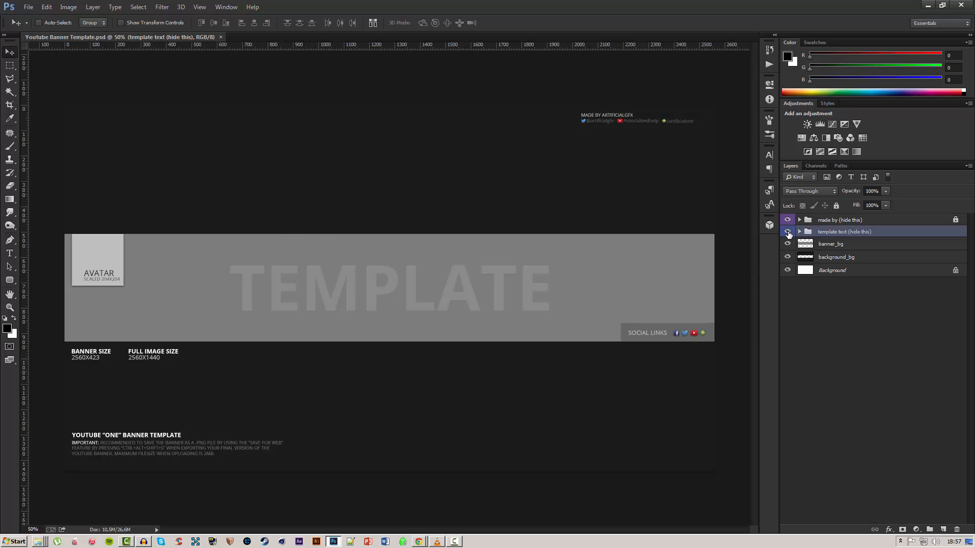
Unlock the "made by (hide this)" group and delete it together with the "template text (hide this)" group
left_click_drag(788, 233, 787, 220)
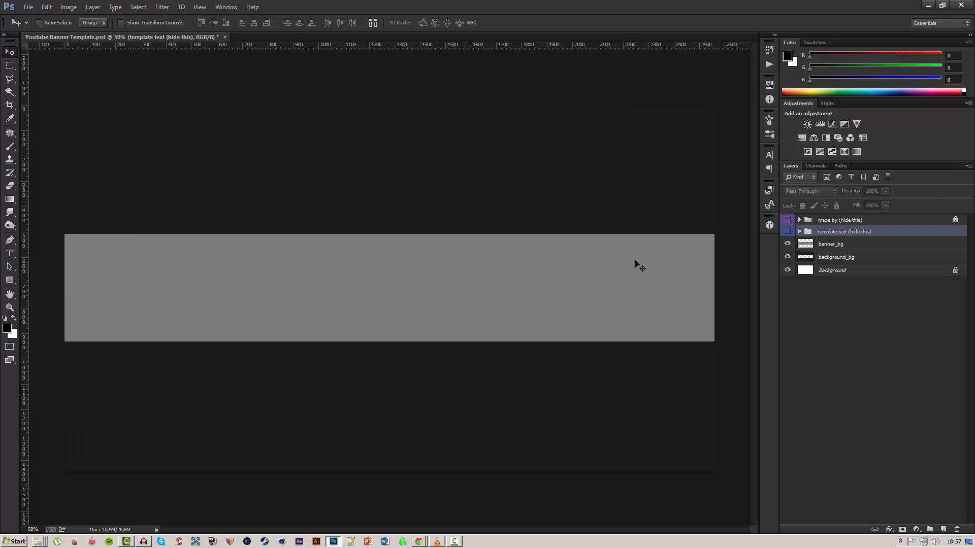
left_click(834, 221)
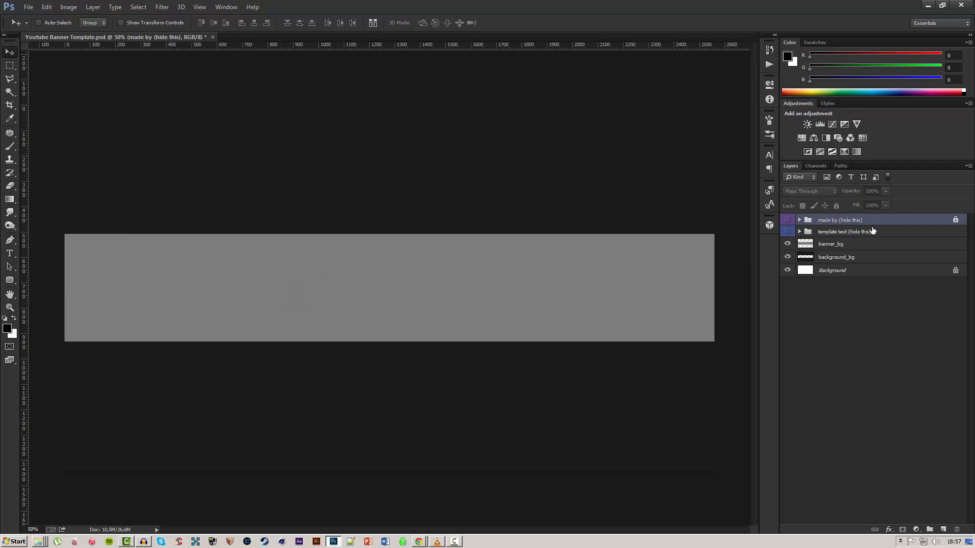
left_click(788, 220)
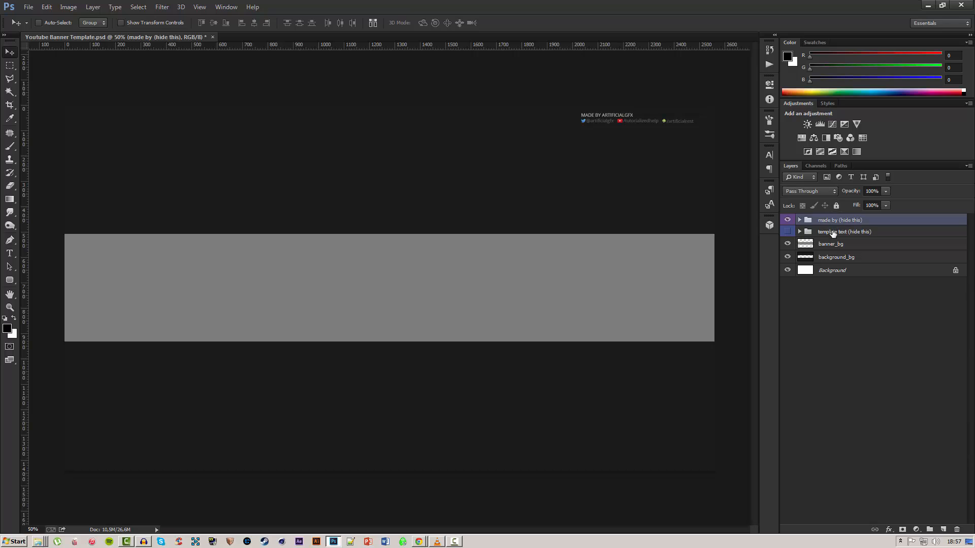
left_click(794, 233, "shift")
key("Delete")
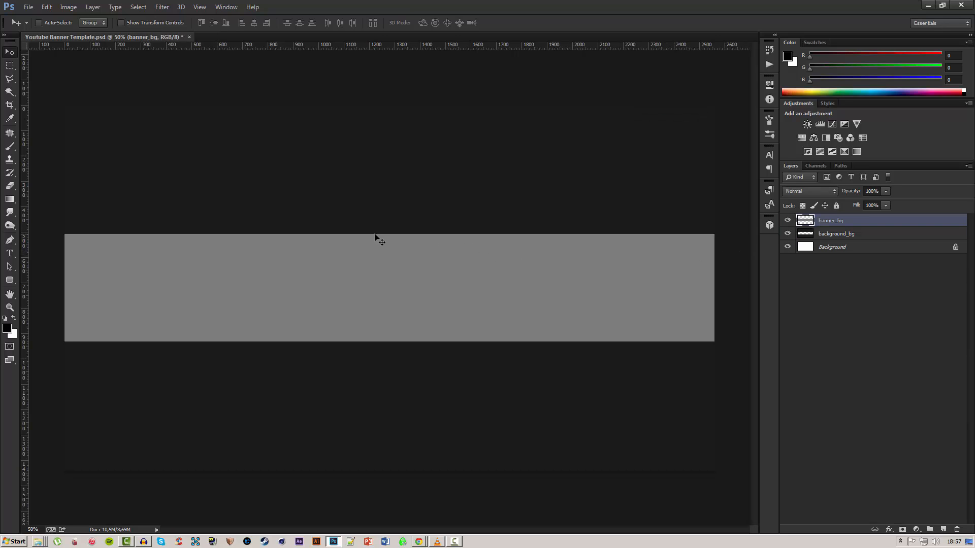
Save the document to the desktop as a Photoshop file named 3d-tutorial_part02
key("ctrl+shift+s")
left_click(41, 80)
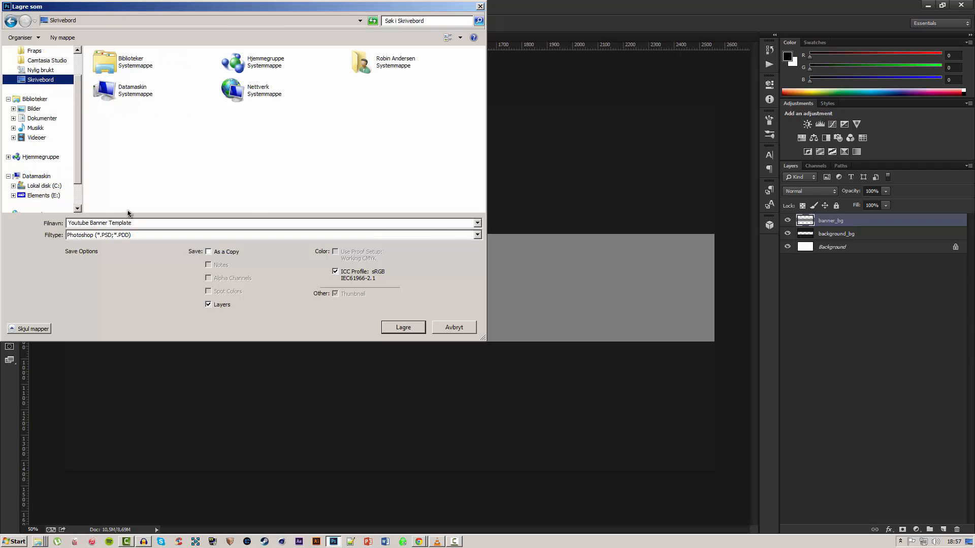
left_click(142, 223)
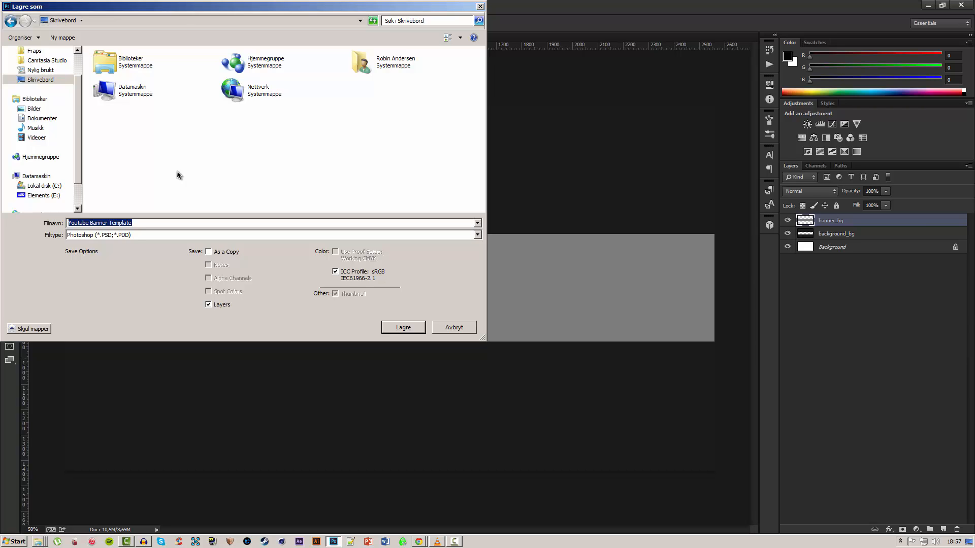
type("3d-tutorial_part02")
key("Return")
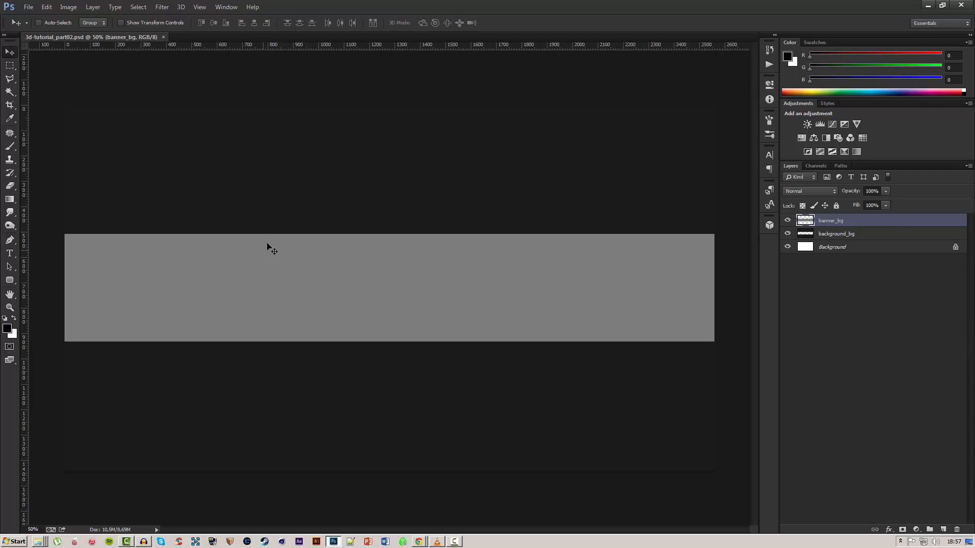
key("ctrl+0")
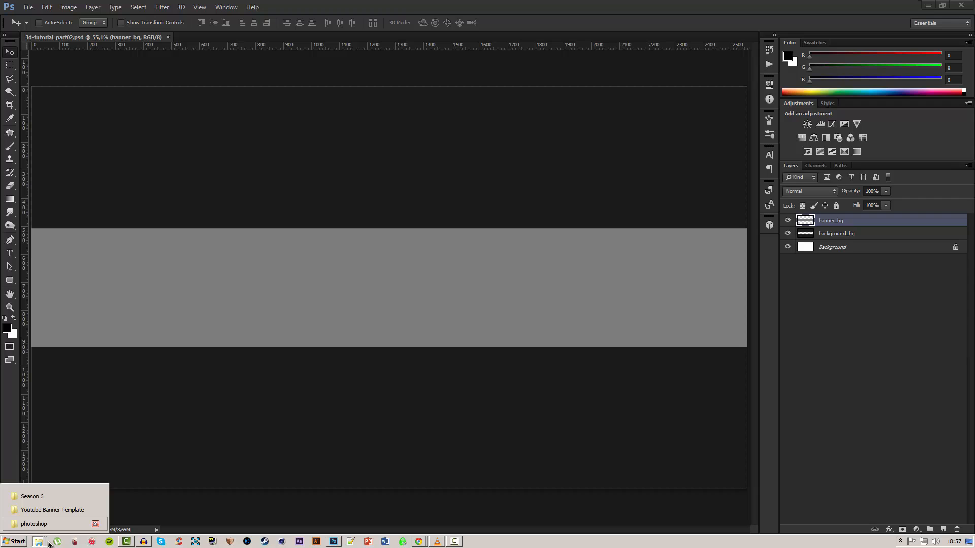
right_click(49, 544)
left_click(46, 449)
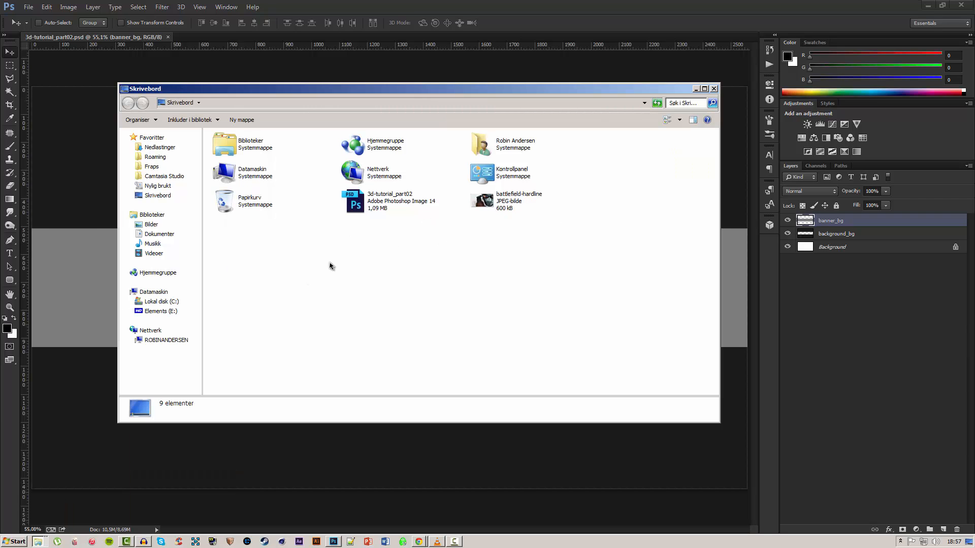
left_click(117, 465)
Place the youtube-banner-3D_tutorial-render image from the photoshop folder into the banner document, centred on the canvas
mouse_move(39, 541)
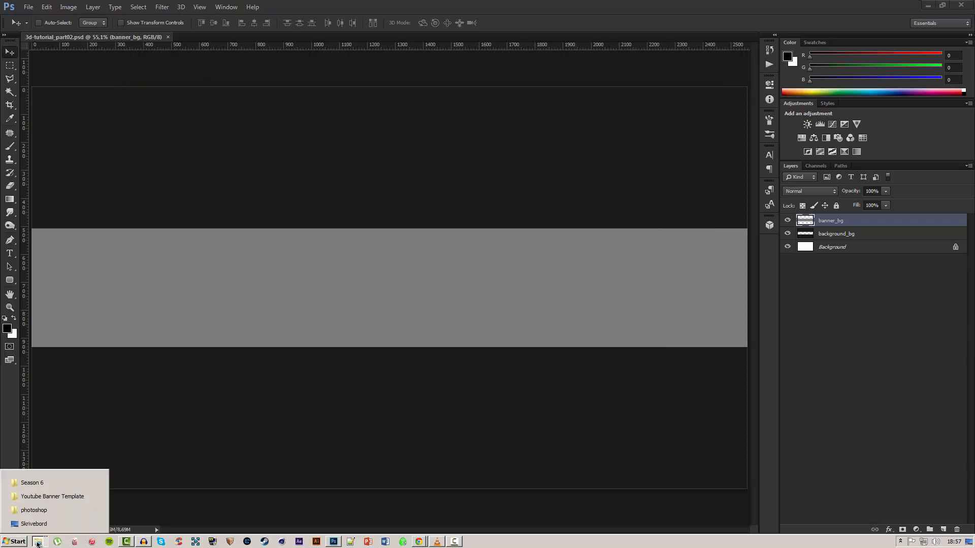
left_click(40, 511)
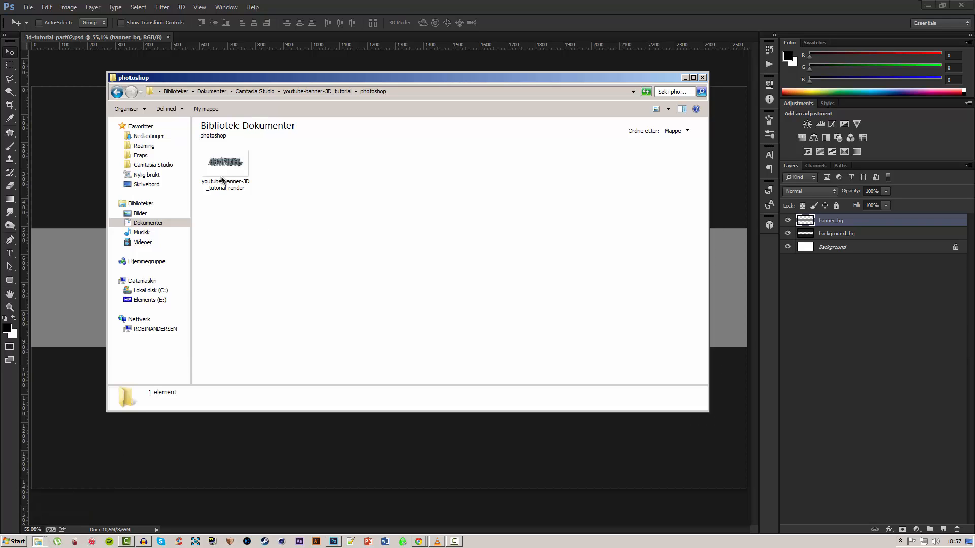
left_click_drag(222, 179, 741, 239)
key("Return")
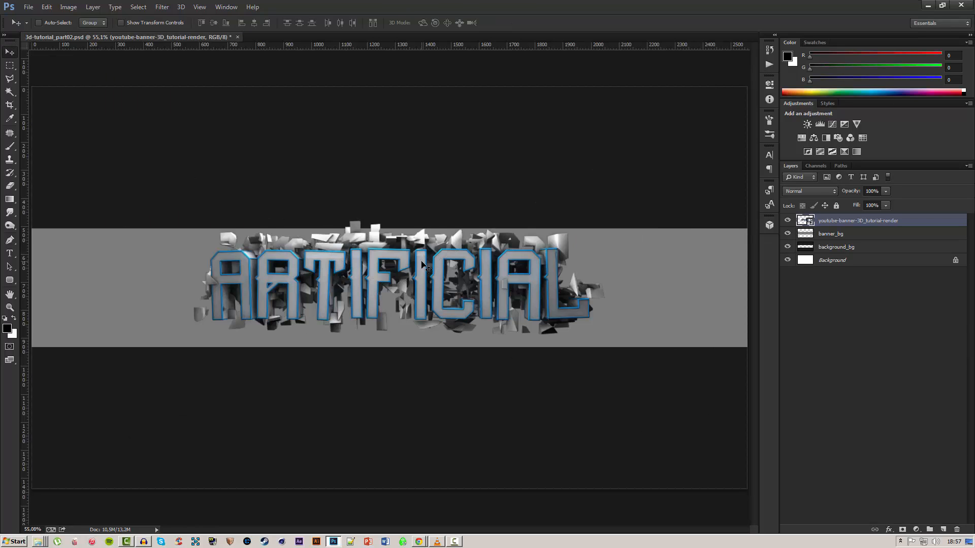
left_click_drag(420, 263, 420, 204)
key("ctrl+z")
Rasterize the youtube-banner-3D_tutorial-render layer and centre it horizontally and vertically on the canvas
scroll(391, 277, "up", 2)
scroll(393, 279, "up", 3)
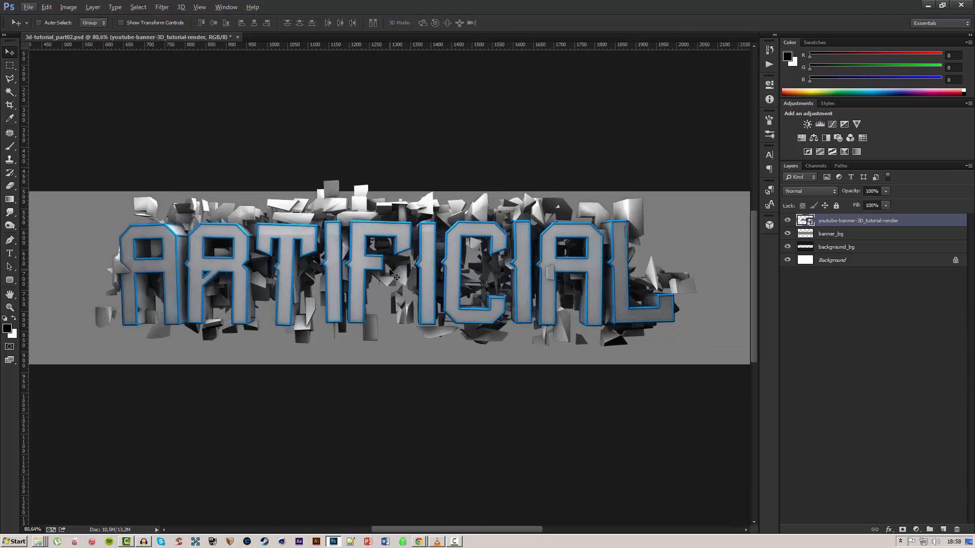
right_click(827, 221)
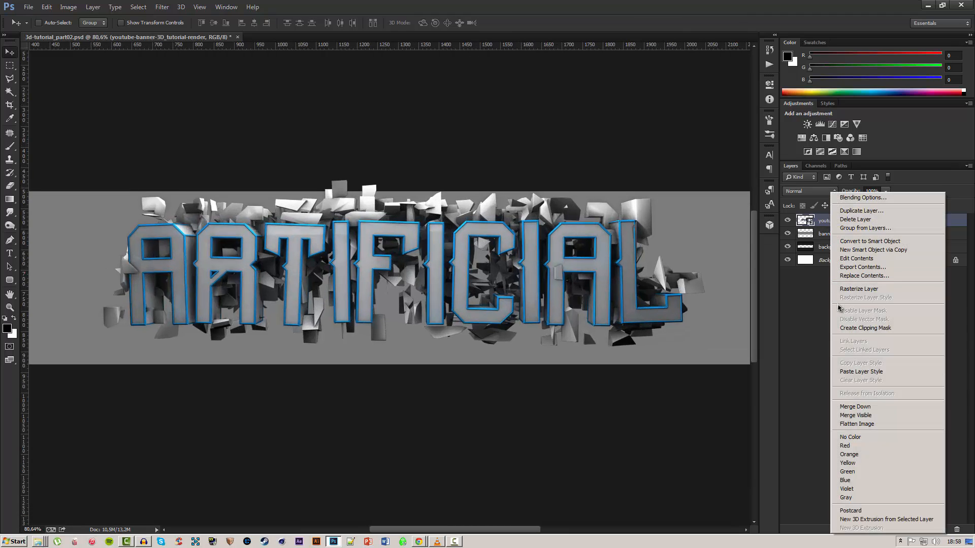
left_click(848, 291)
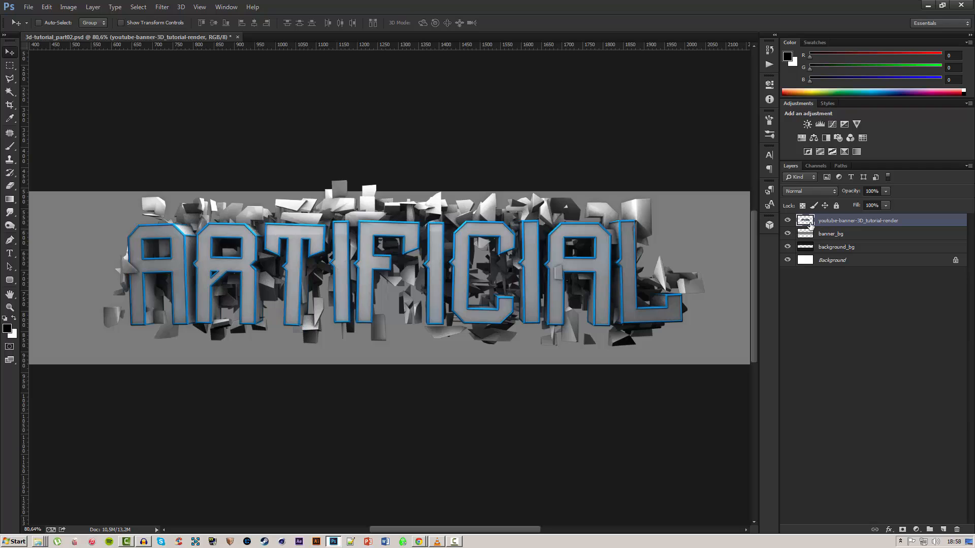
left_click(254, 22)
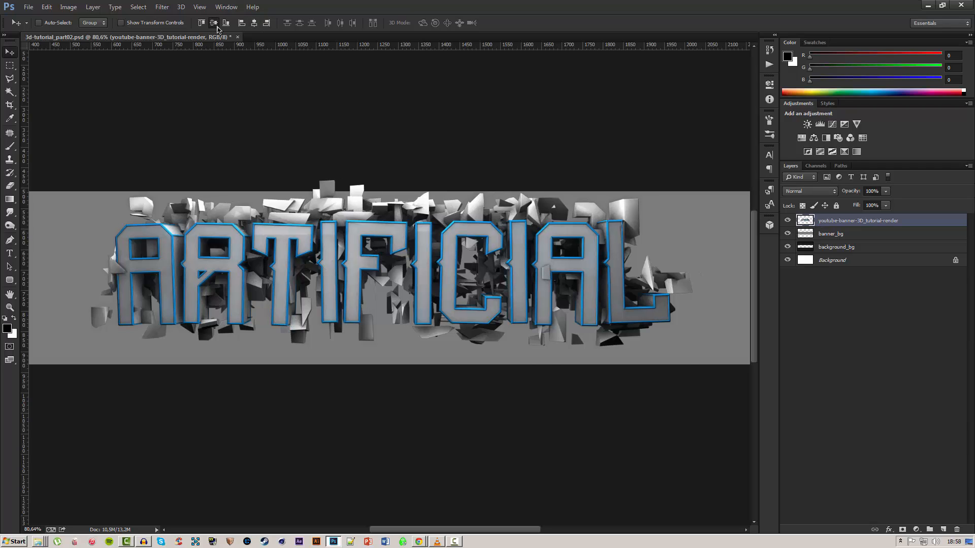
left_click(217, 25)
scroll(446, 253, "down", 1)
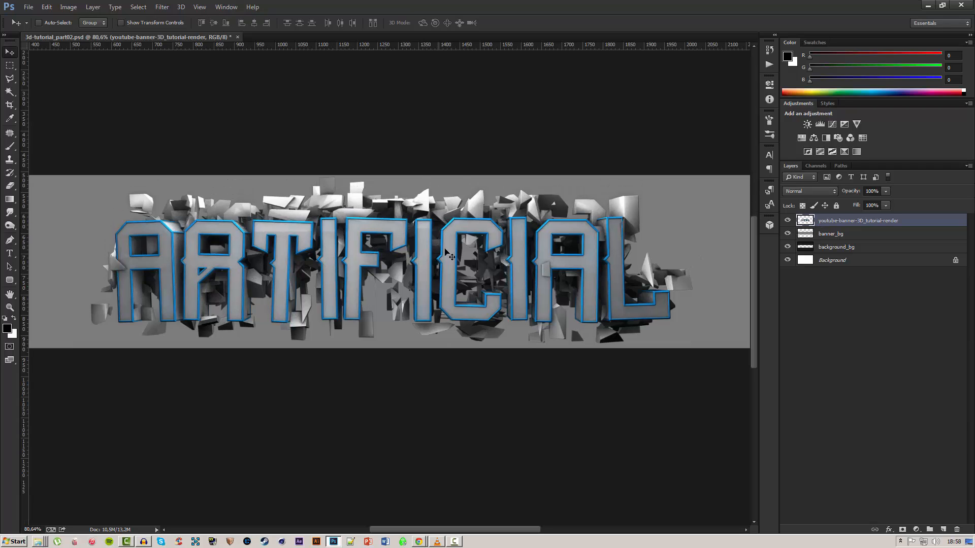
Hide the banner_bg and background_bg layers and examine the rendered ARTIFICIAL text up close against the plain white background
left_click_drag(786, 237, 787, 250)
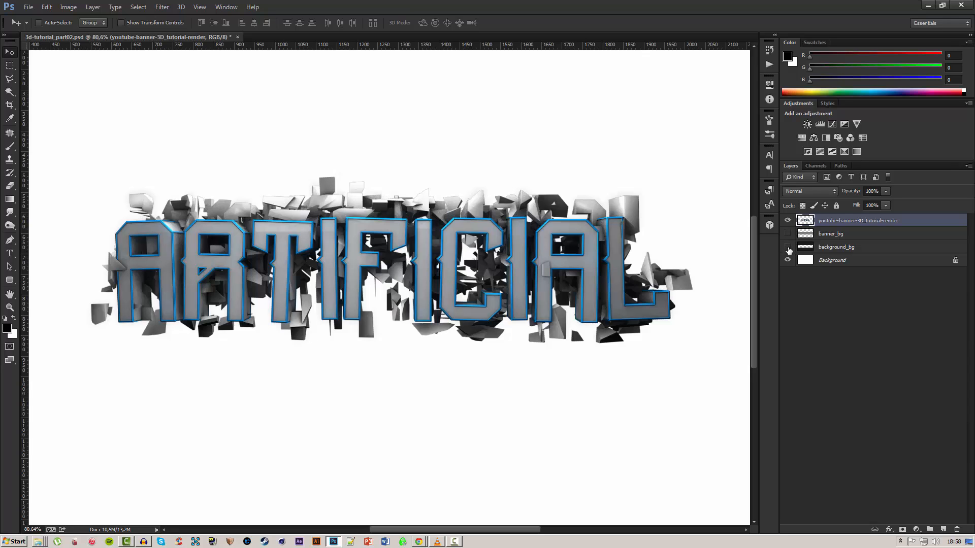
scroll(294, 236, "up", 3)
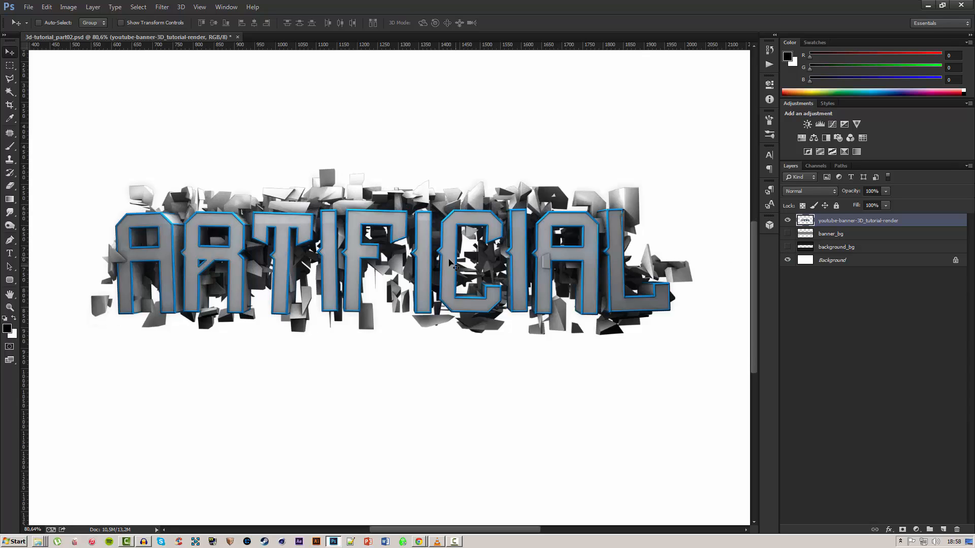
scroll(292, 239, "up", 4)
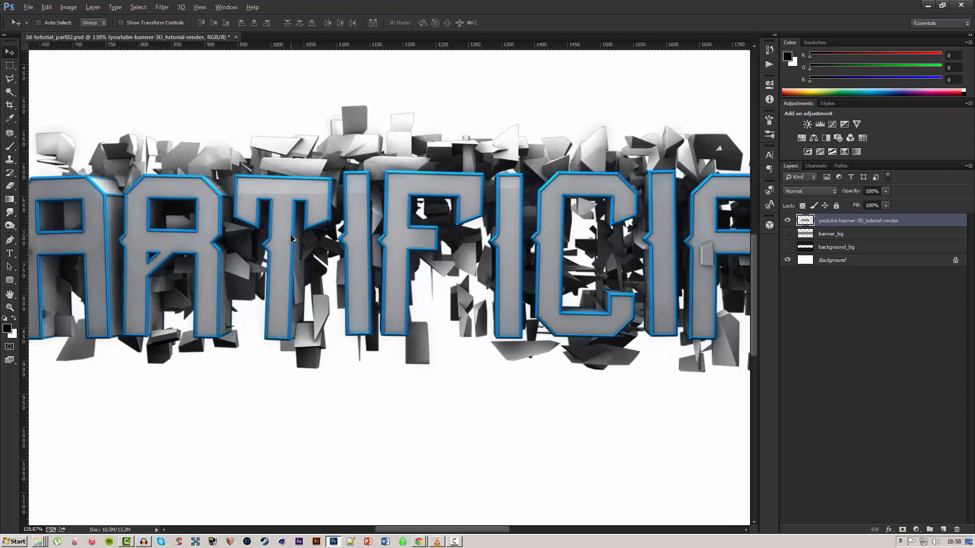
scroll(292, 244, "right", 6)
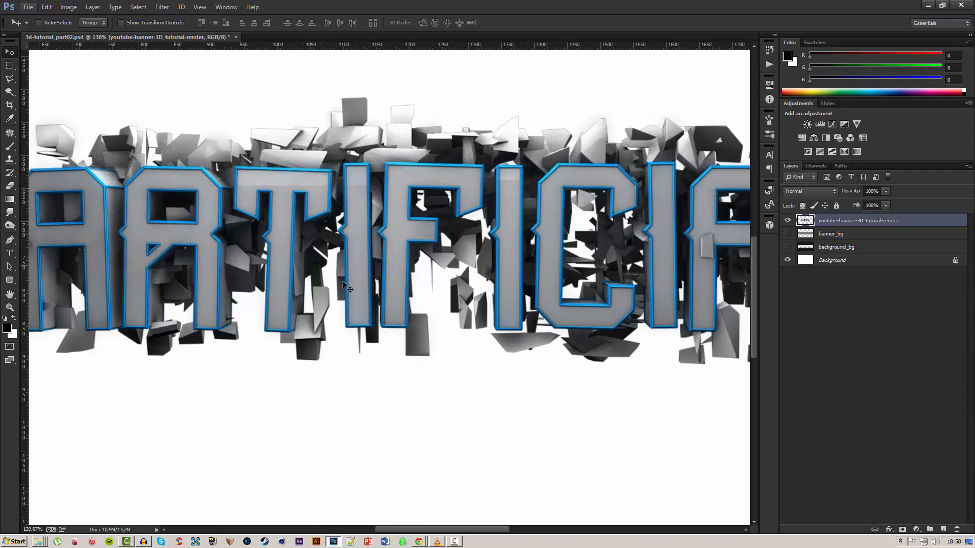
scroll(396, 294, "right", 6)
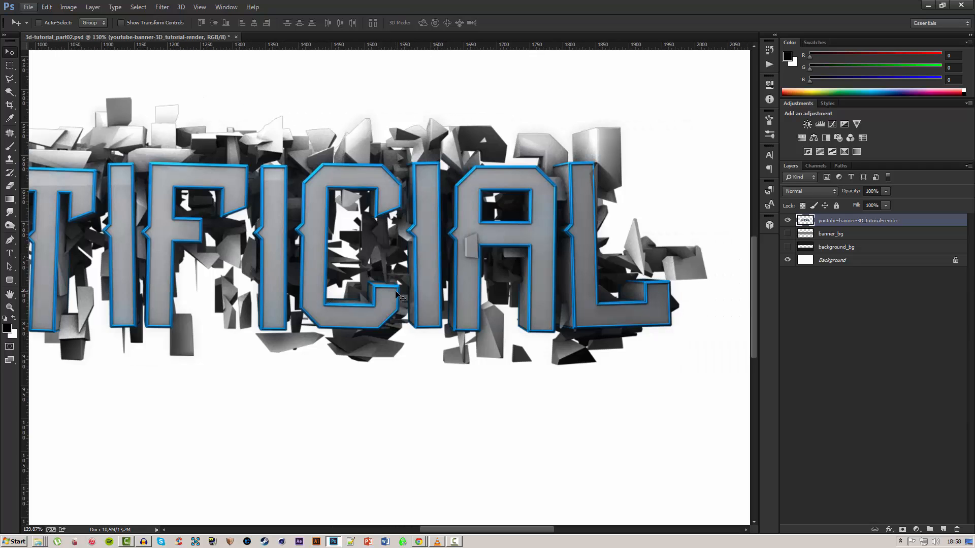
scroll(395, 294, "down", 4)
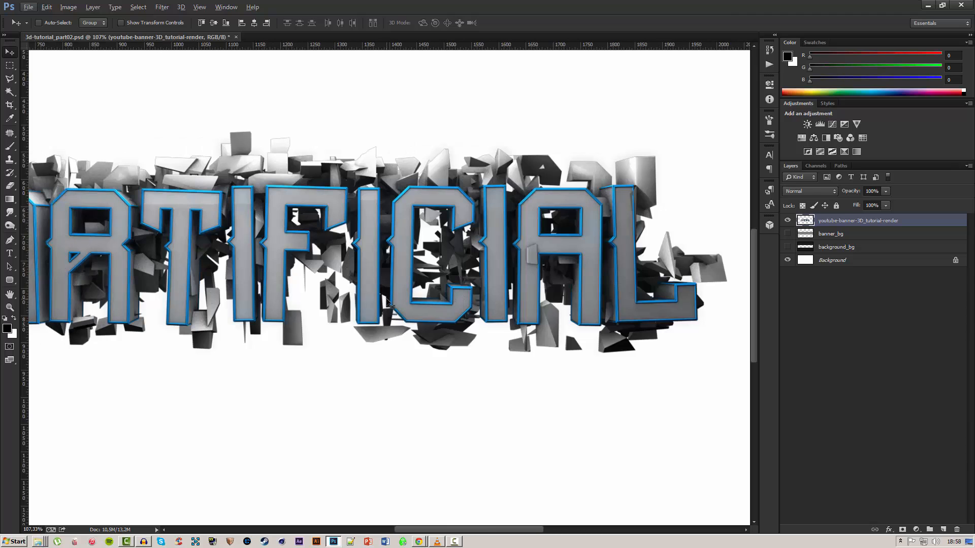
scroll(387, 299, "left", 3)
scroll(387, 300, "down", 4)
scroll(392, 297, "up", 3)
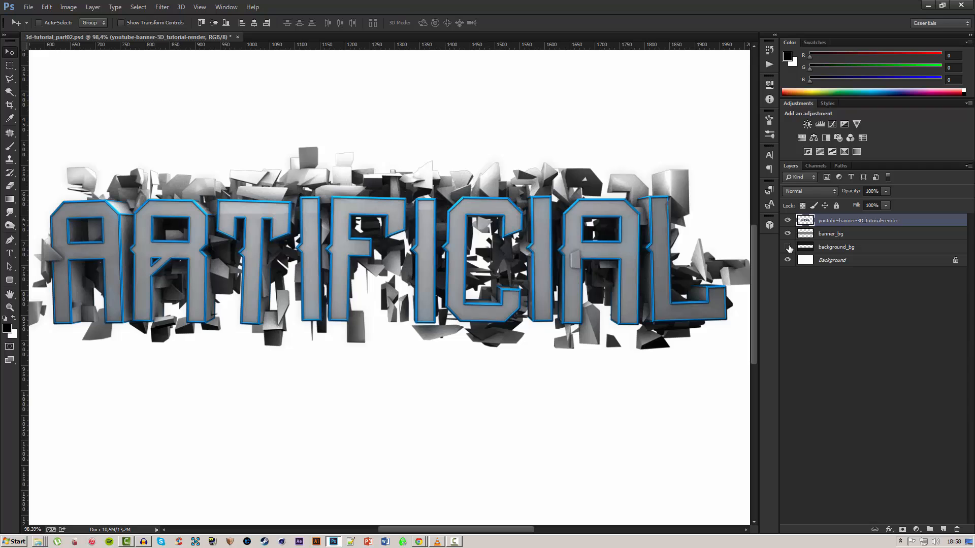
Show background_bg above the render layer and move the ARTIFICIAL text upward to test how the layer covers it
left_click(787, 247)
left_click_drag(827, 249, 827, 238)
left_click_drag(552, 281, 555, 176)
key("ctrl+z")
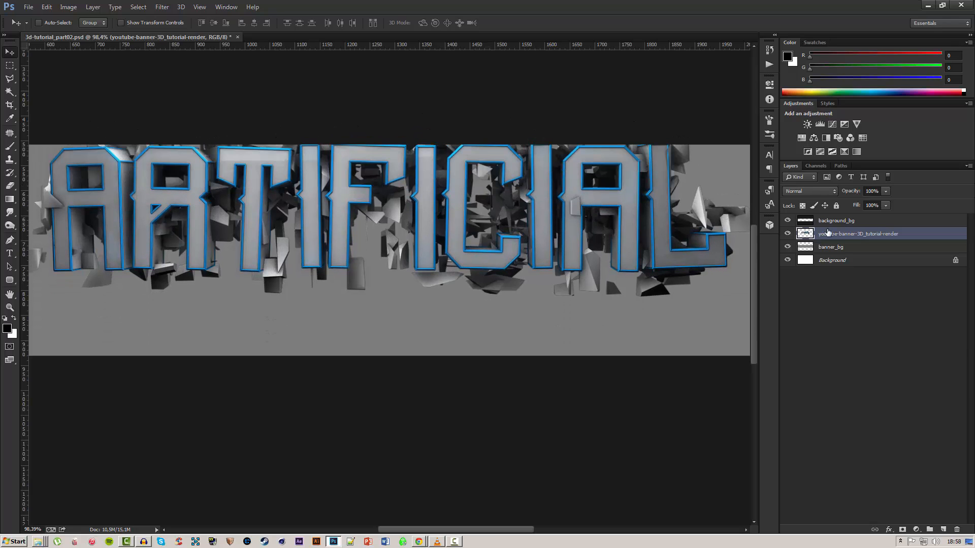
Hide the background_bg layer and centre the ARTIFICIAL render vertically on the canvas again
left_click(788, 221)
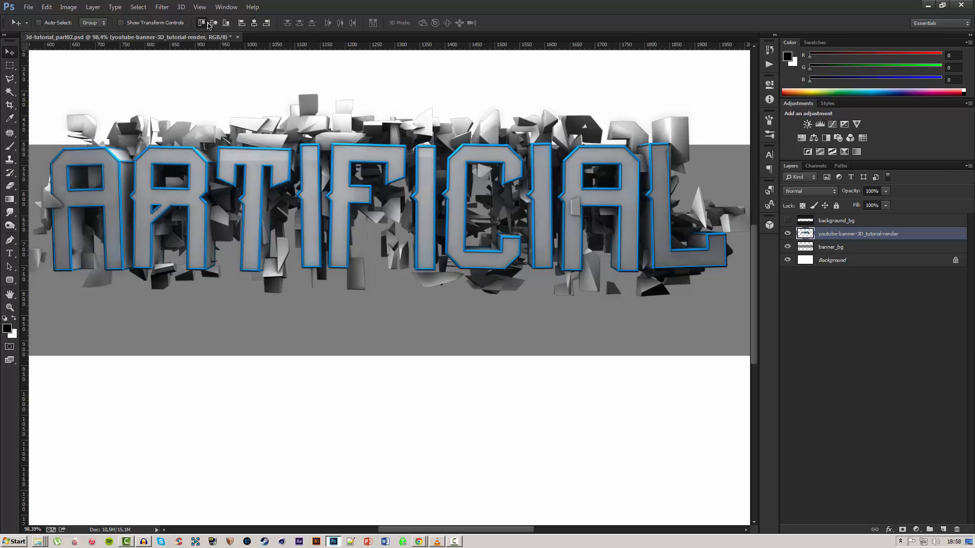
left_click(214, 23)
key("ctrl+z")
scroll(265, 185, "down", 2)
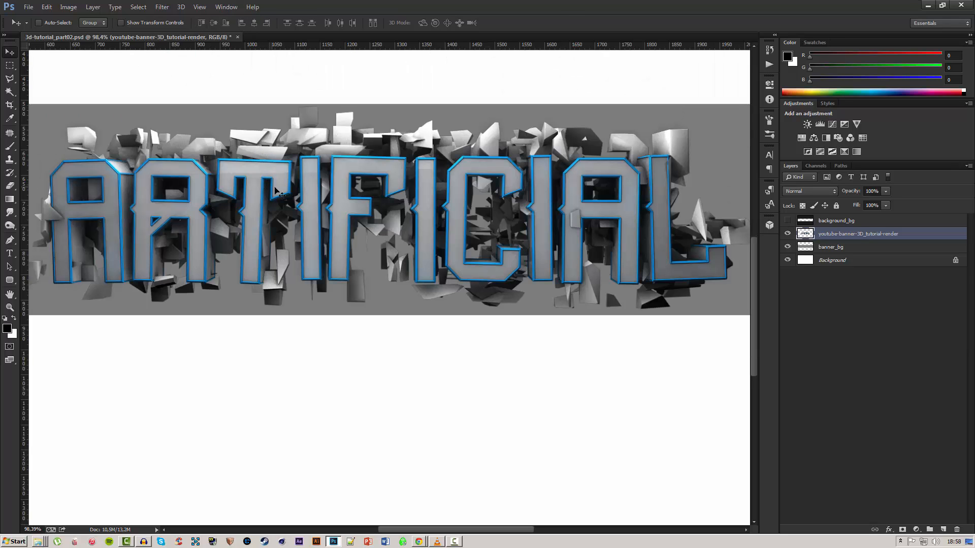
scroll(303, 192, "down", 3)
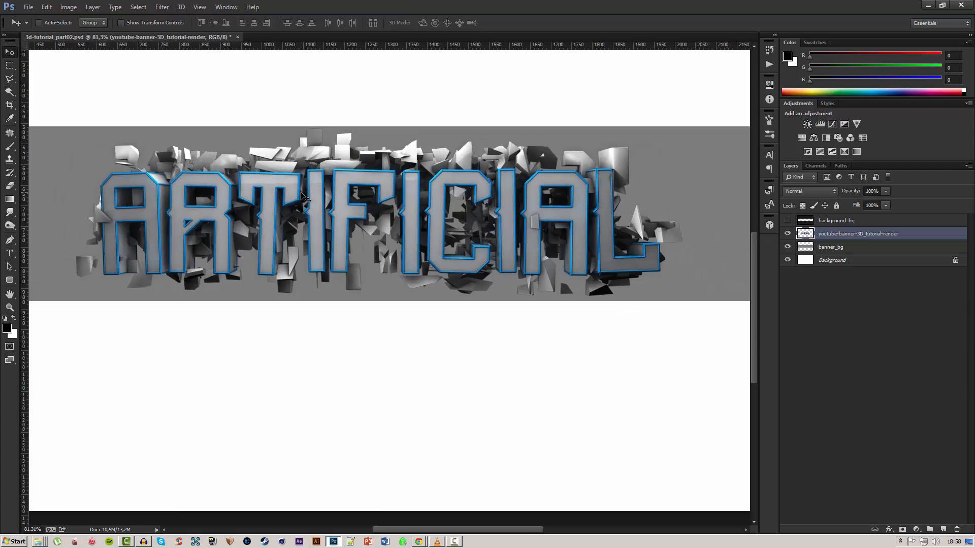
scroll(302, 196, "up", 1)
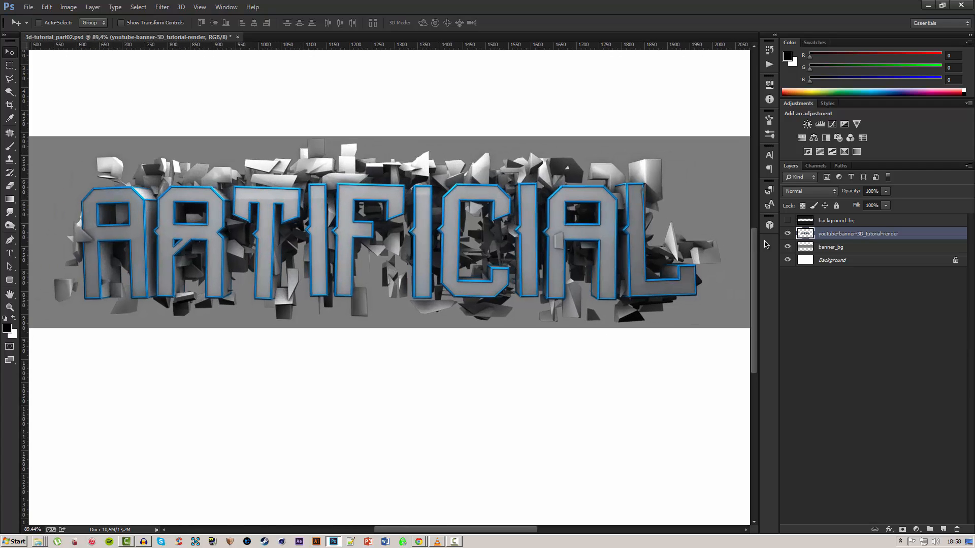
Start the Oil Paint filter on the ARTIFICIAL render layer and enlarge its preview to 100%
left_click(138, 7)
mouse_move(167, 8)
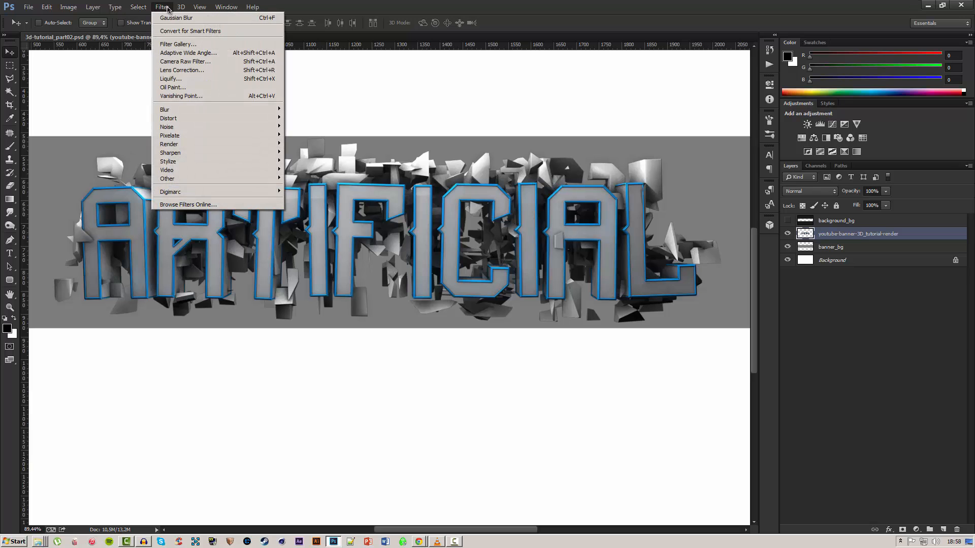
left_click(172, 87)
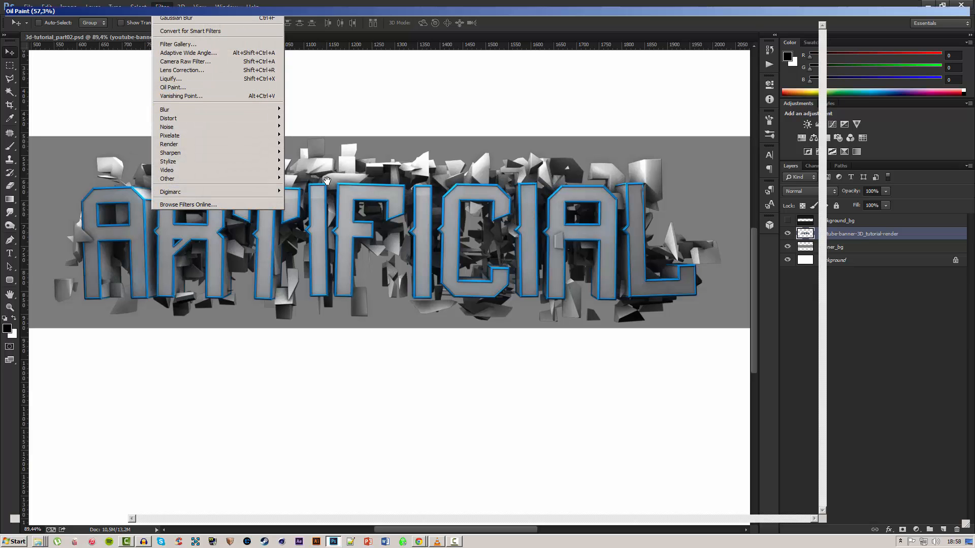
key("alt")
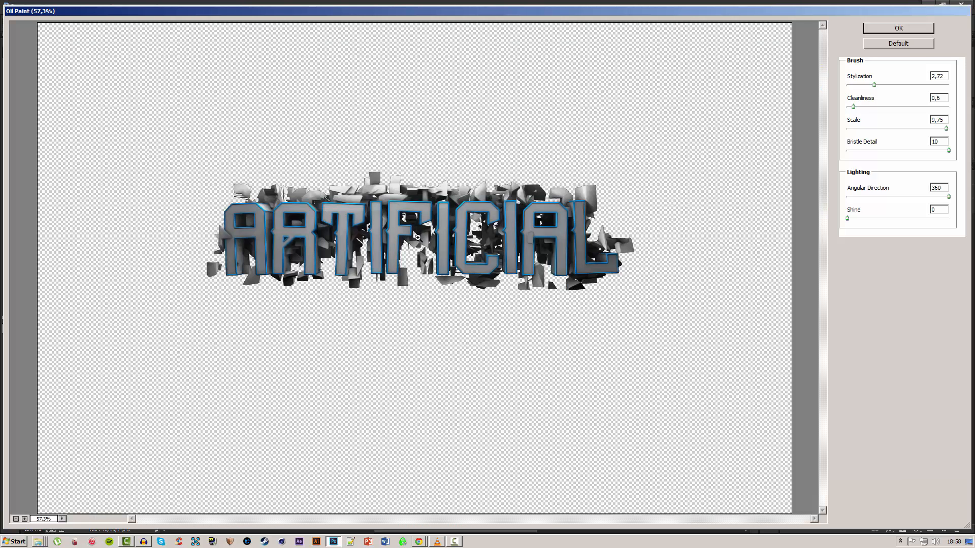
left_click(419, 235, "ctrl")
left_click(421, 236, "ctrl")
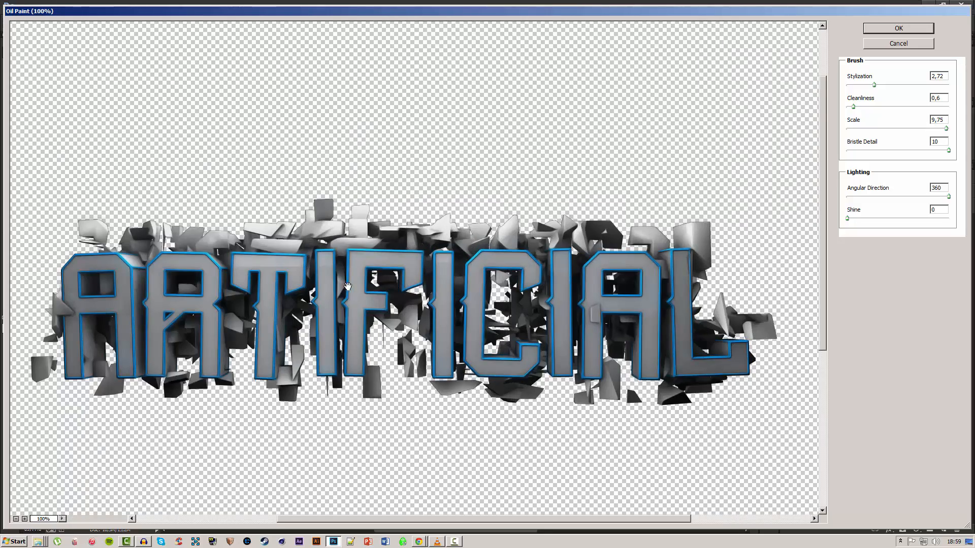
scroll(346, 280, "down", 3)
scroll(343, 270, "up", 1)
scroll(731, 225, "up", 3)
scroll(640, 235, "down", 3)
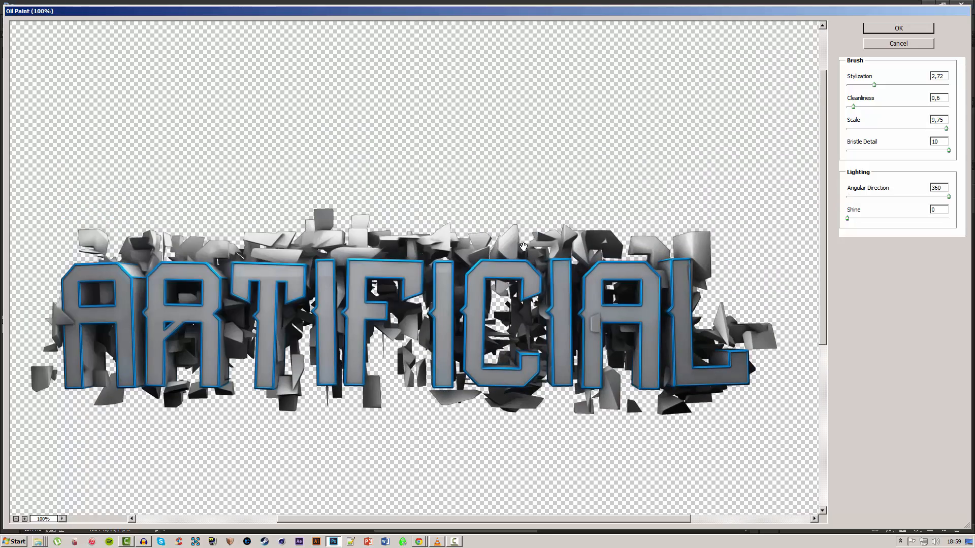
Try high Shine values in the Oil Paint lighting settings and set Shine back to 0
left_click_drag(847, 218, 951, 214)
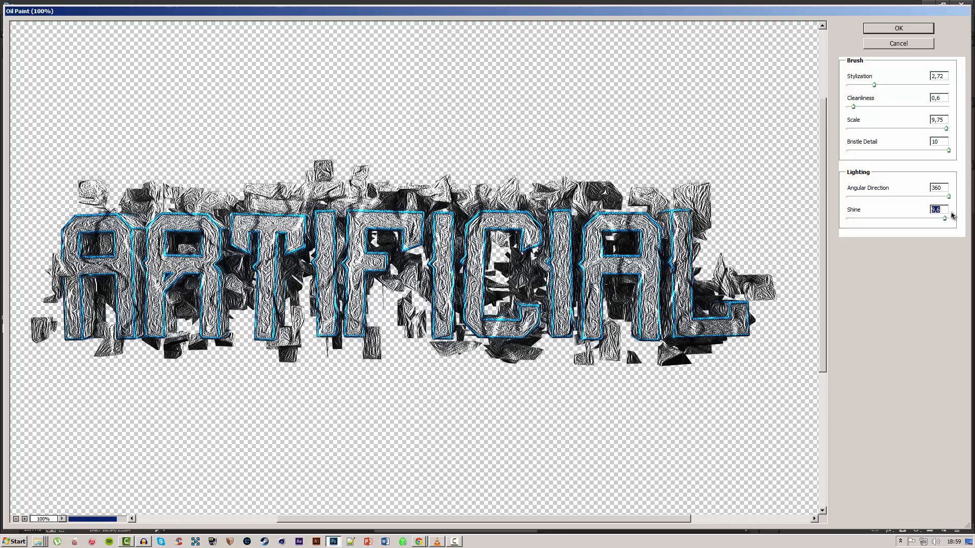
left_click(918, 219)
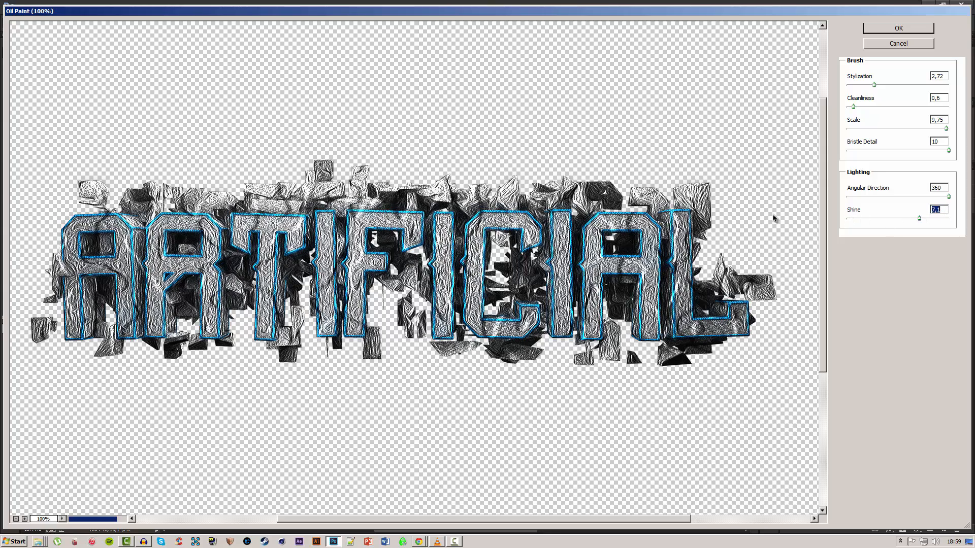
type("0")
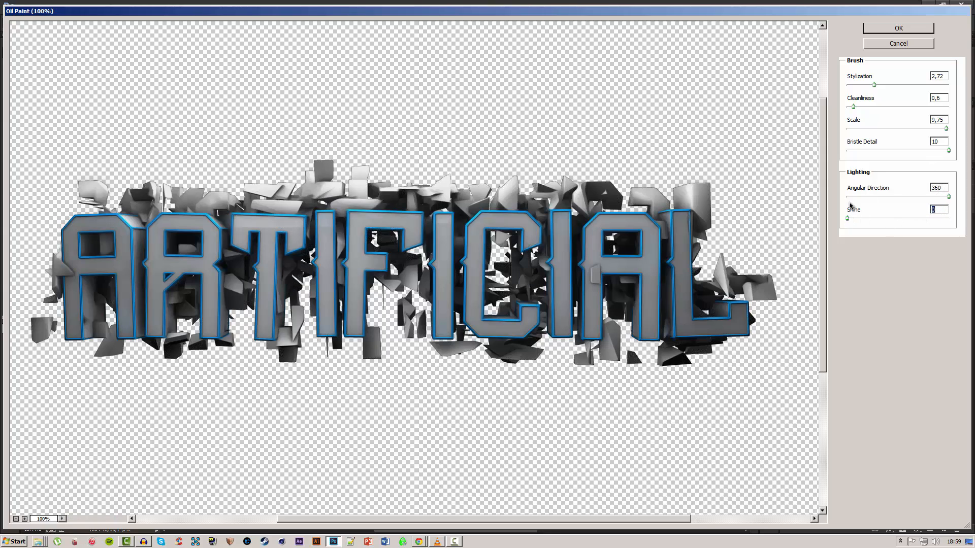
Set the Oil Paint Cleanliness to 5.75, Scale to 10 and a higher Stylization, and apply the filter to the render
left_click_drag(858, 190, 959, 186)
left_click_drag(854, 107, 965, 105)
mouse_move(897, 108)
left_mouse_down()
mouse_move(935, 107)
mouse_move(905, 110)
mouse_move(958, 131)
left_mouse_up()
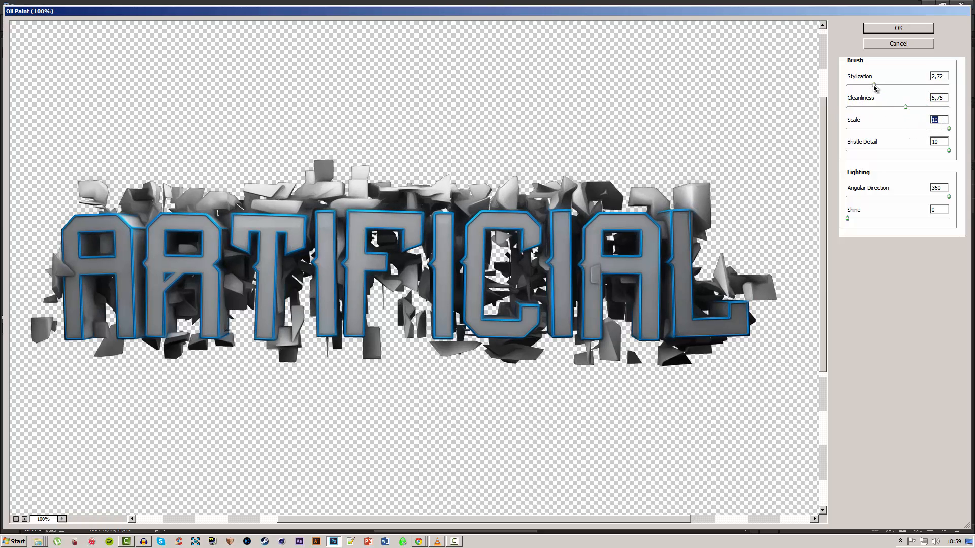
mouse_move(873, 85)
left_mouse_down()
mouse_move(846, 85)
mouse_move(880, 97)
mouse_move(928, 87)
left_mouse_up()
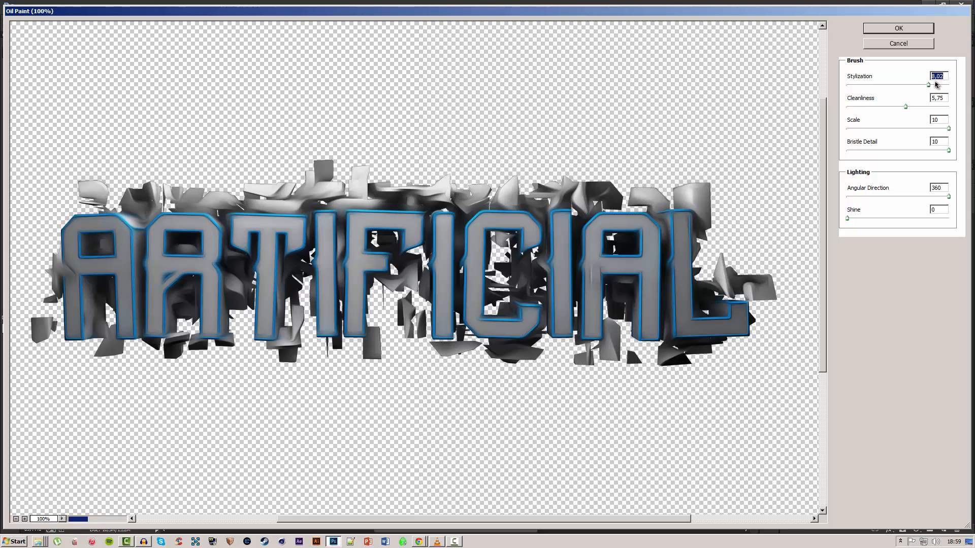
left_click_drag(944, 84, 915, 85)
left_click(890, 32)
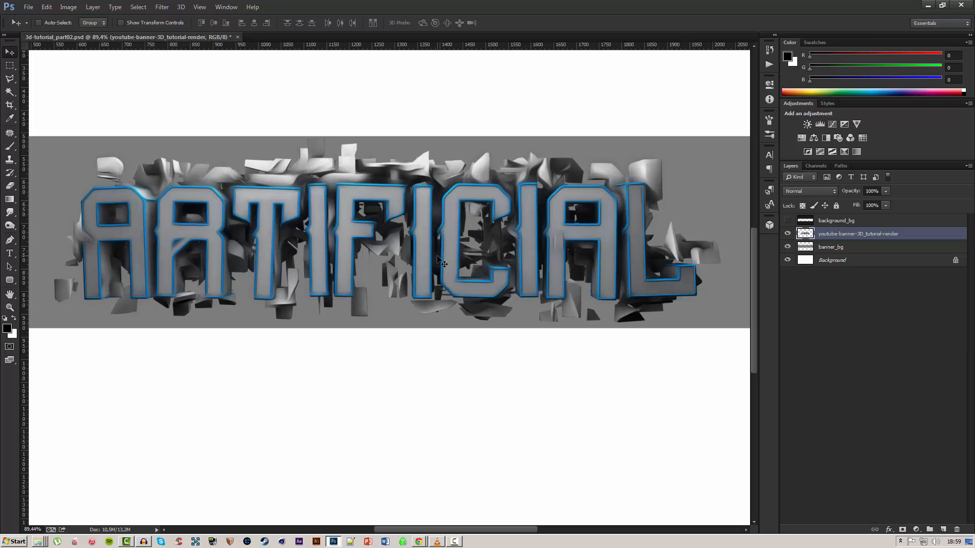
Scale the ARTIFICIAL render down slightly within the grey banner strip and save the document
scroll(453, 252, "down", 3)
key("ctrl+t")
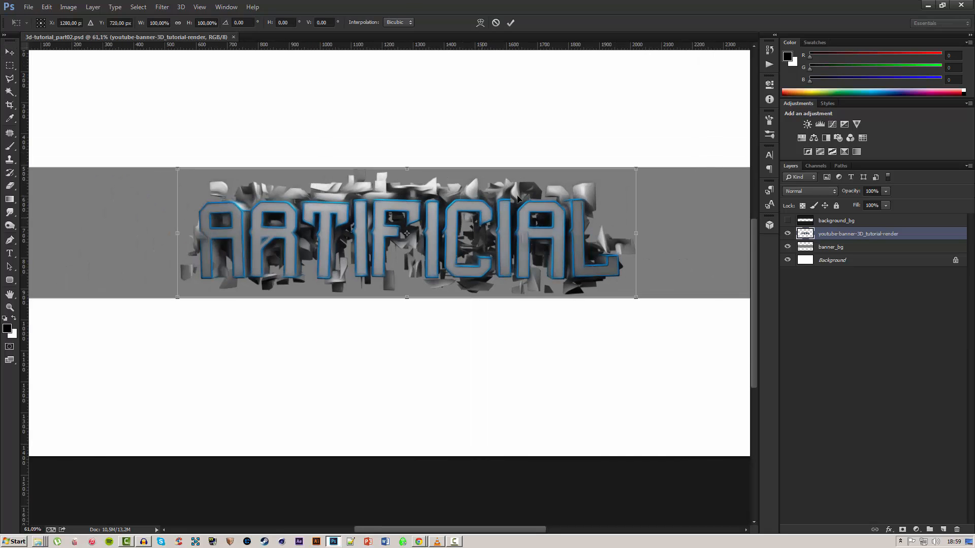
mouse_move(629, 170)
left_mouse_down()
mouse_move(598, 179)
mouse_move(614, 175)
left_mouse_up()
key("Return")
scroll(481, 245, "down", 1)
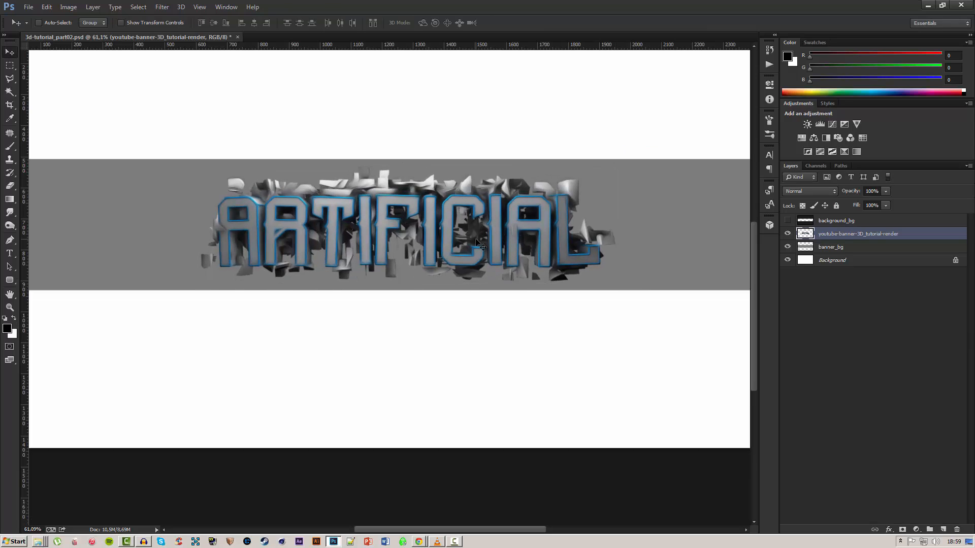
key("ctrl+s")
scroll(464, 238, "right", 1)
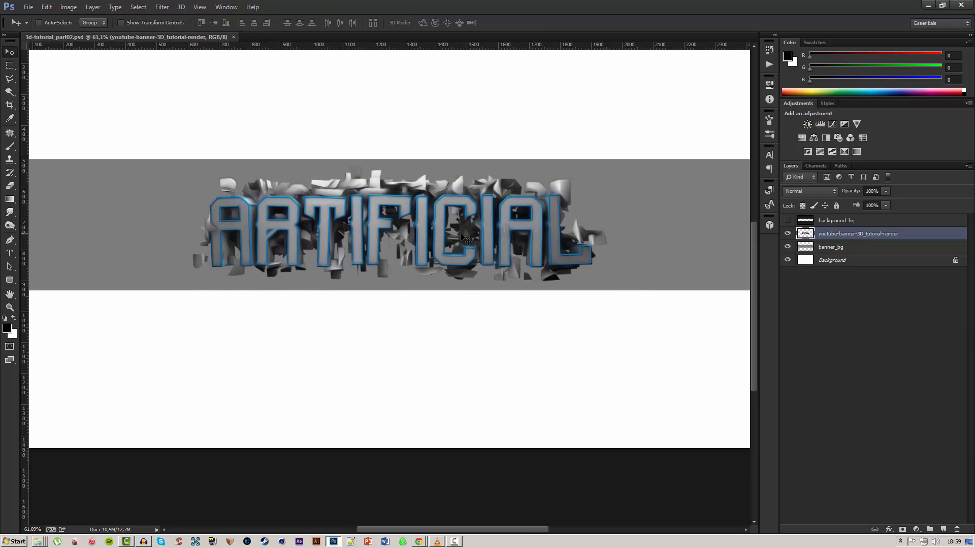
Hide the ARTIFICIAL render layer and place the battlefield-hardline image into the banner document
left_click(788, 233)
left_click(37, 542)
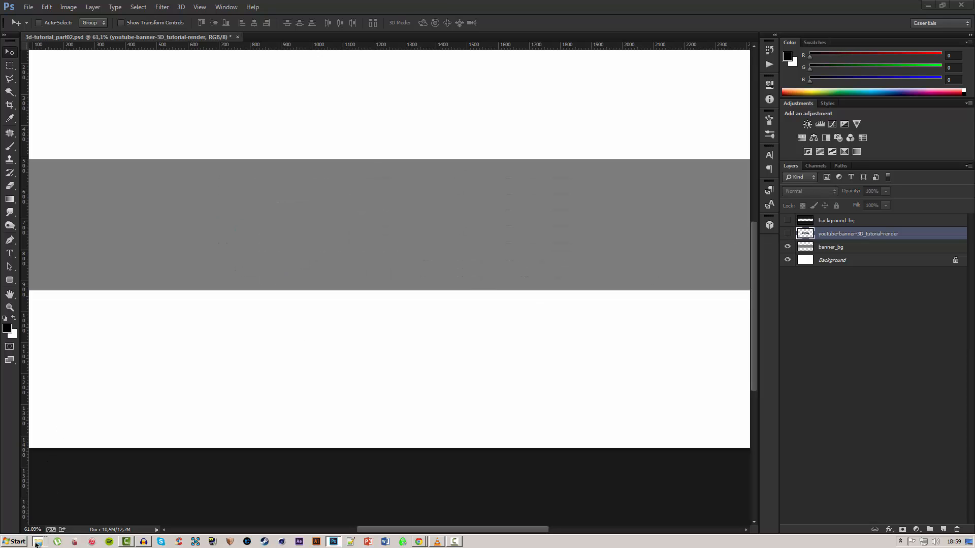
left_click(35, 524)
left_click_drag(374, 200, 736, 294)
key("Return")
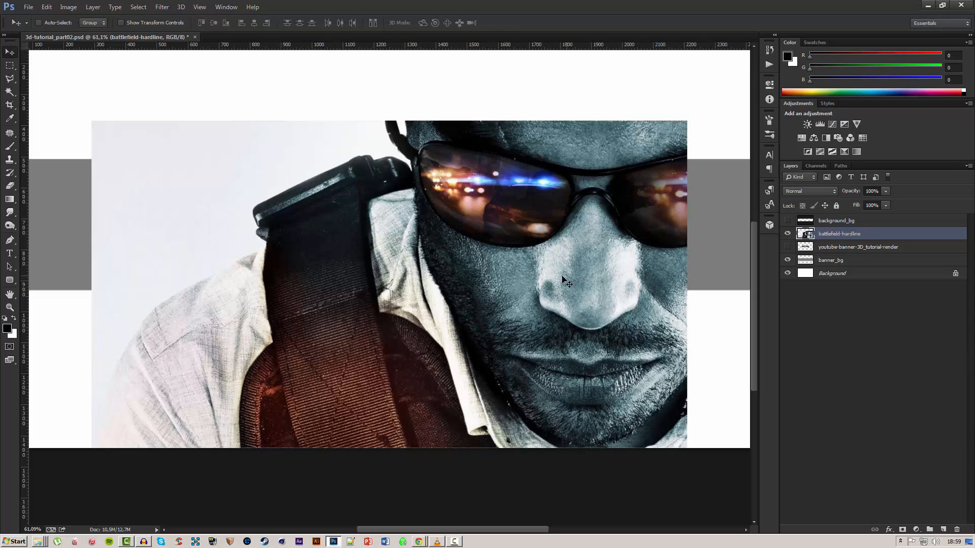
Centre the battlefield-hardline image horizontally and vertically on the whole canvas and clear the selection
scroll(527, 282, "down", 4)
left_click_drag(485, 278, 485, 255)
key("ctrl+a")
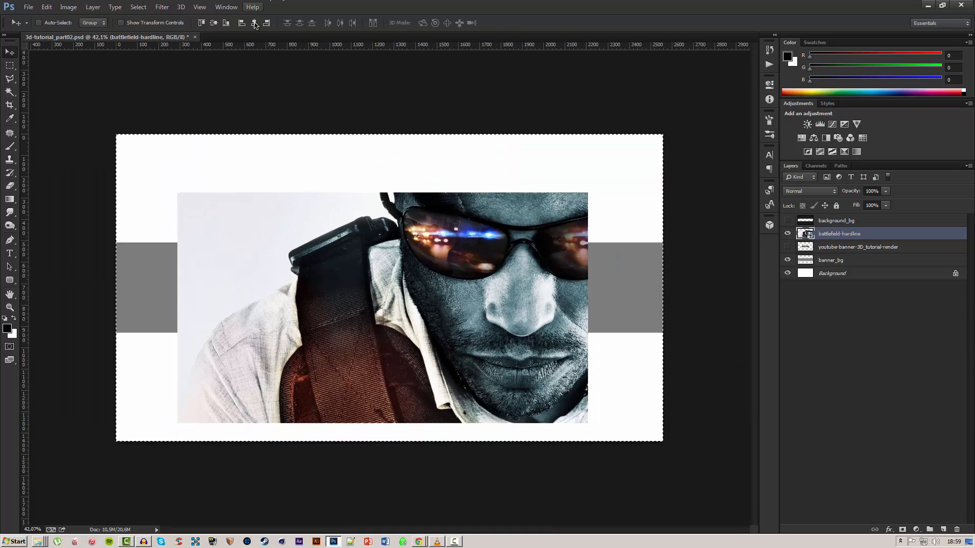
left_click(254, 23)
left_click(213, 22)
key("ctrl+d")
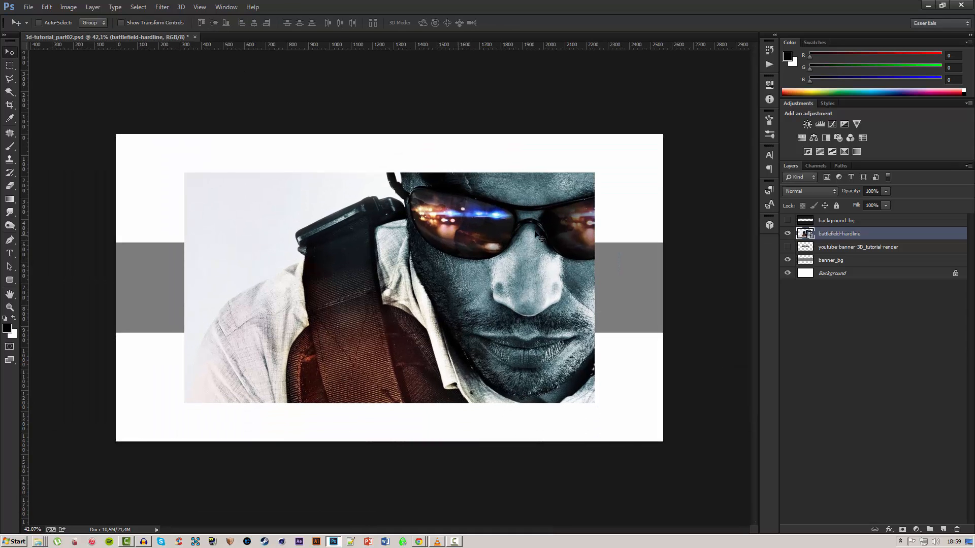
Enlarge the battlefield-hardline image to about 162% and shift it sideways so it covers the whole canvas
key("ctrl+t")
left_click_drag(595, 173, 722, 102)
left_click_drag(629, 248, 585, 247)
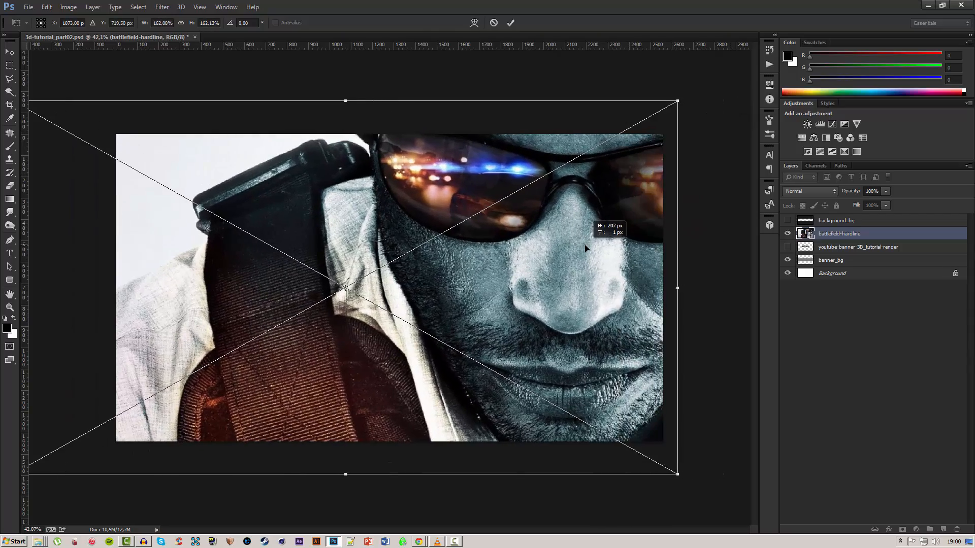
key("Return")
Rasterize the battlefield-hardline layer and apply a Gaussian Blur with a radius of 106.2 pixels
right_click(815, 233)
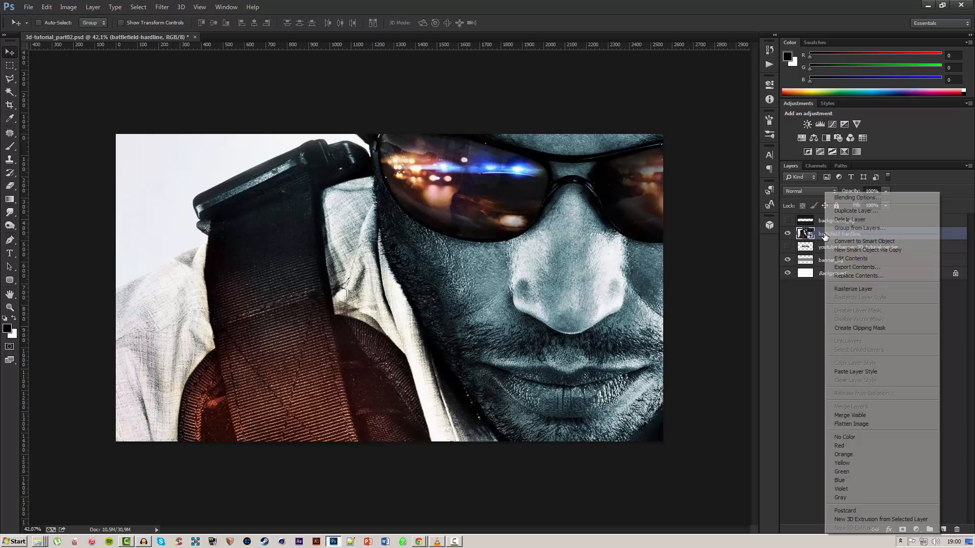
left_click(845, 288)
left_click(163, 7)
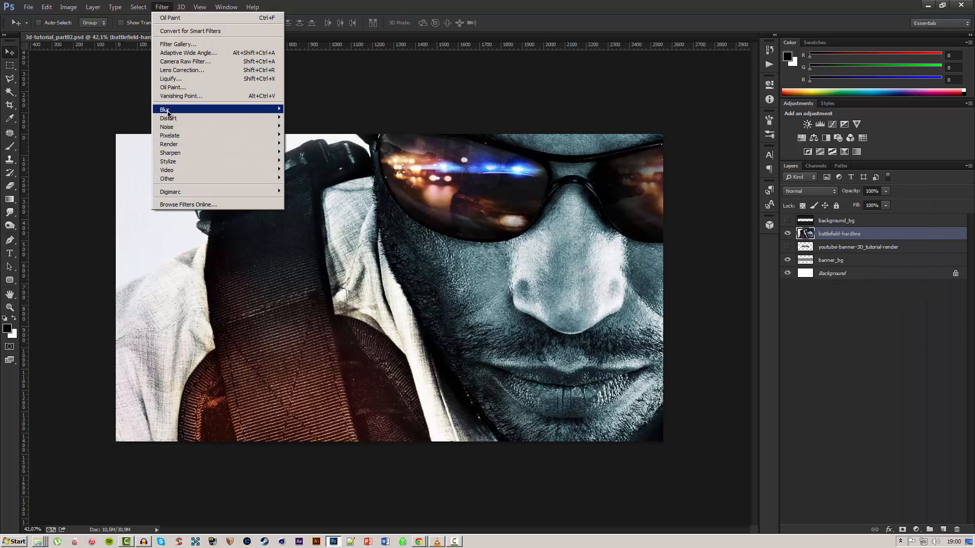
mouse_move(167, 110)
left_click(295, 174)
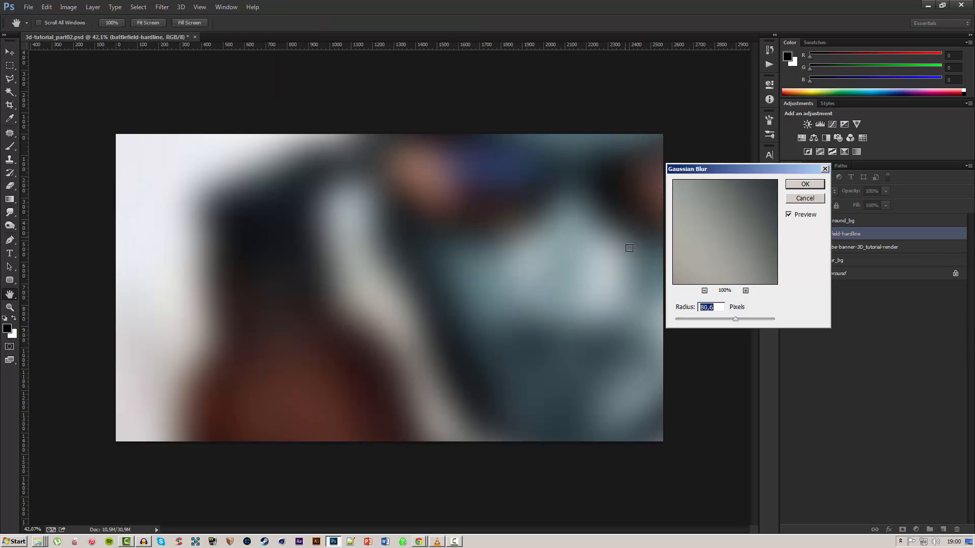
left_click_drag(735, 319, 741, 324)
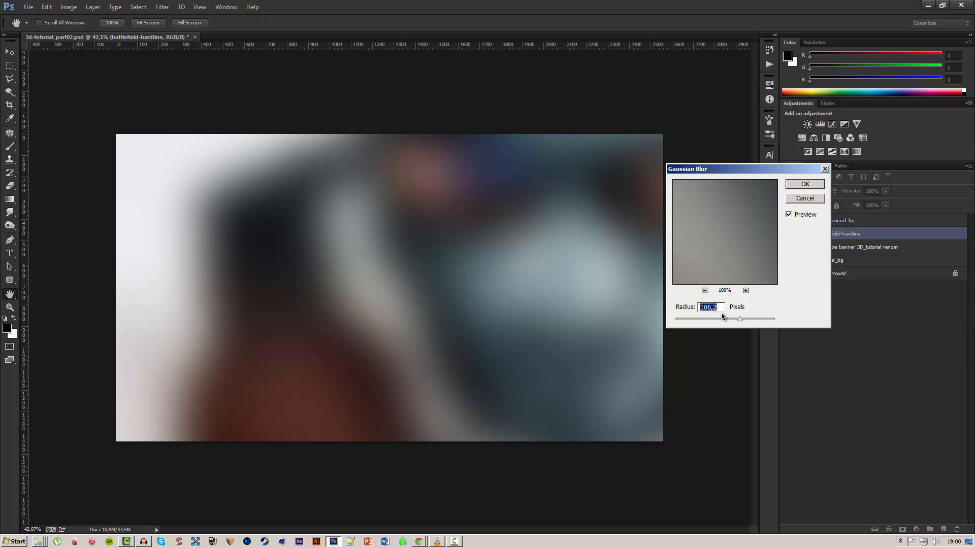
left_click(805, 184)
Show the background_bg layer, enlarge and reposition the blurred image so it fills the banner strip, and save the document
left_click(787, 221)
left_click_drag(553, 297, 517, 314)
key("ctrl+t")
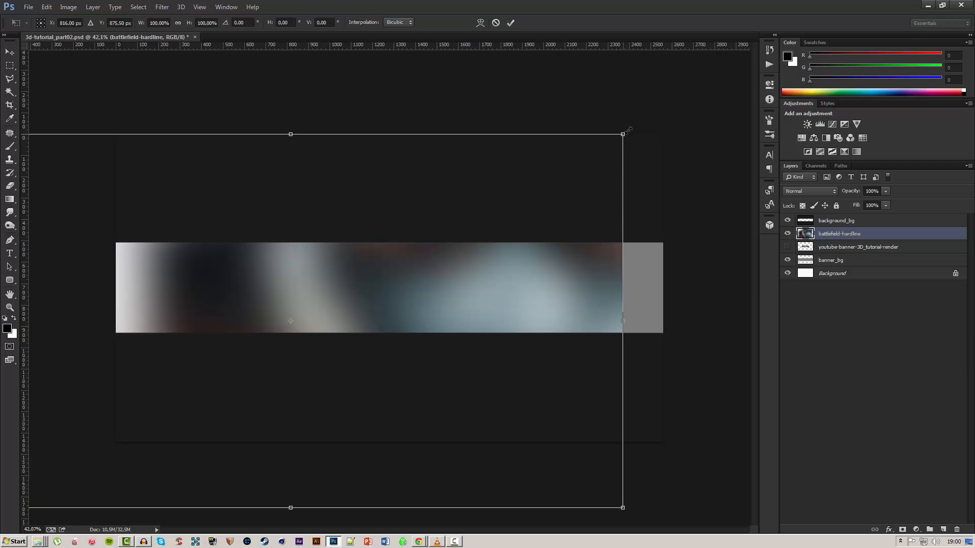
mouse_move(624, 133)
left_mouse_down()
mouse_move(690, 95)
mouse_move(635, 127)
left_mouse_up()
left_click_drag(459, 252, 485, 259)
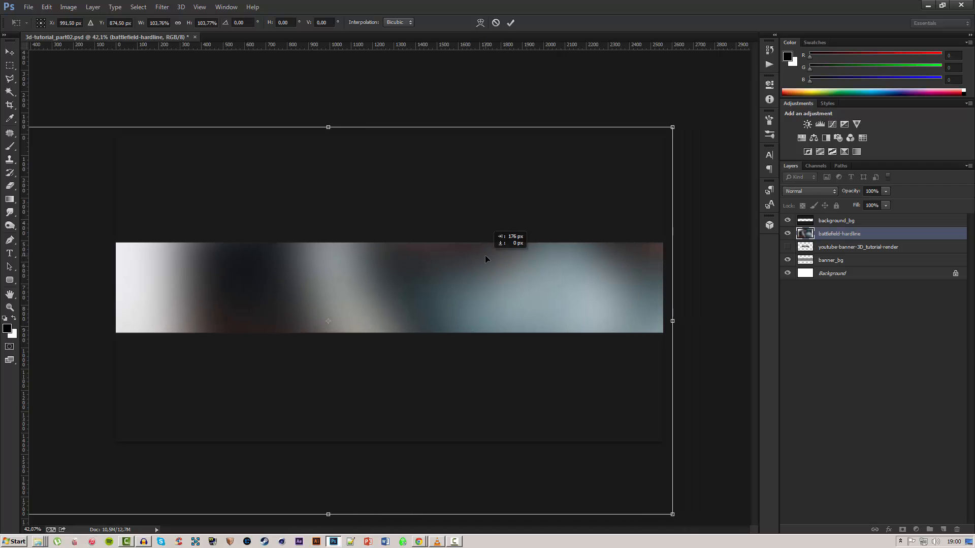
left_click_drag(673, 128, 717, 102)
left_click_drag(592, 247, 562, 245)
key("Return")
key("ctrl+s")
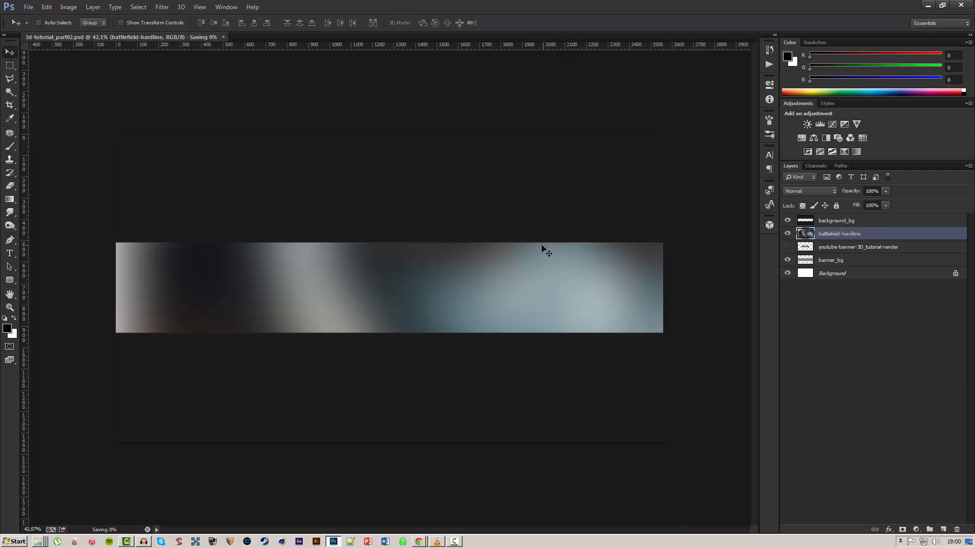
Compare the blurred background with the background_bg layer hidden and shown
scroll(461, 268, "up", 2)
scroll(461, 267, "down", 1)
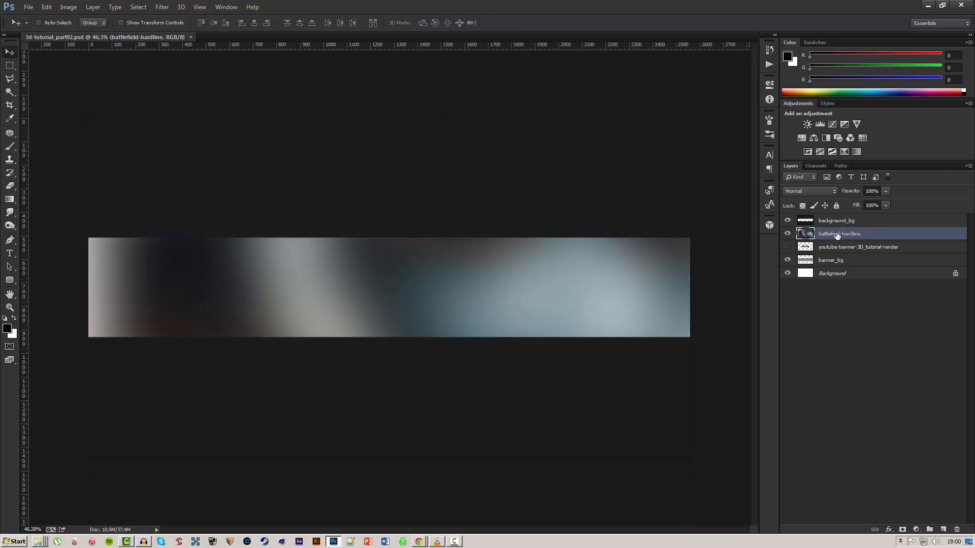
left_click(788, 222)
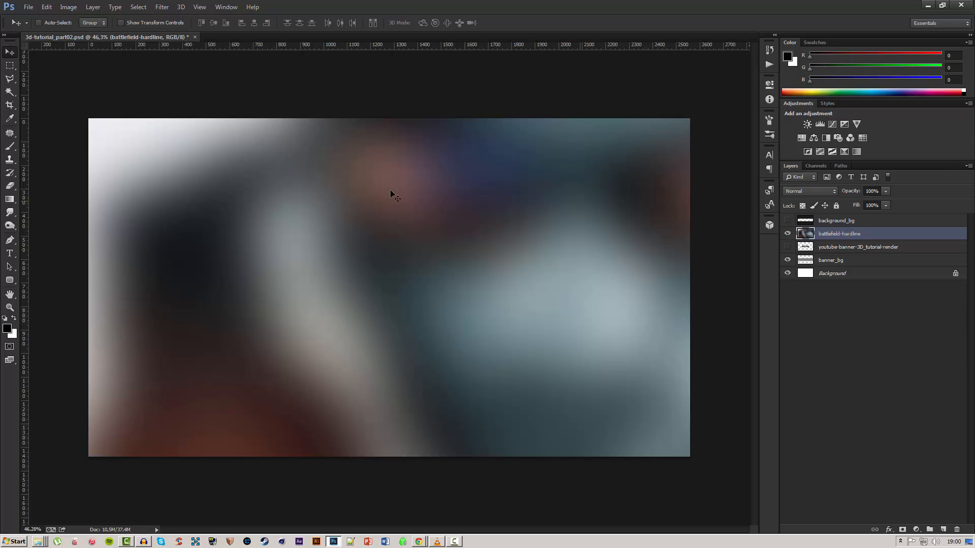
left_click(788, 221)
left_click(832, 221)
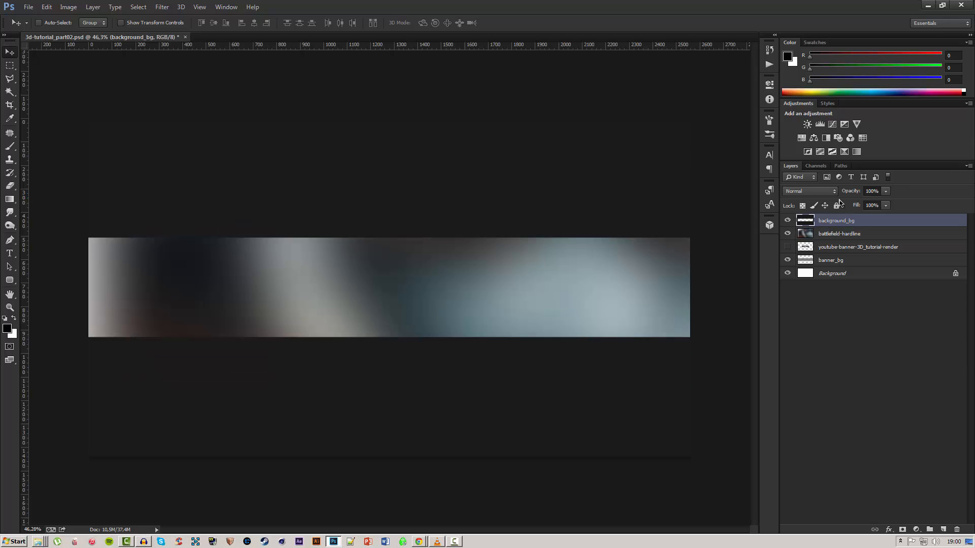
left_click_drag(853, 192, 901, 192)
Save the document, show the ARTIFICIAL render layer and move it above the battlefield-hardline layer
key("ctrl+s")
left_click(787, 247)
left_click_drag(841, 246, 804, 230)
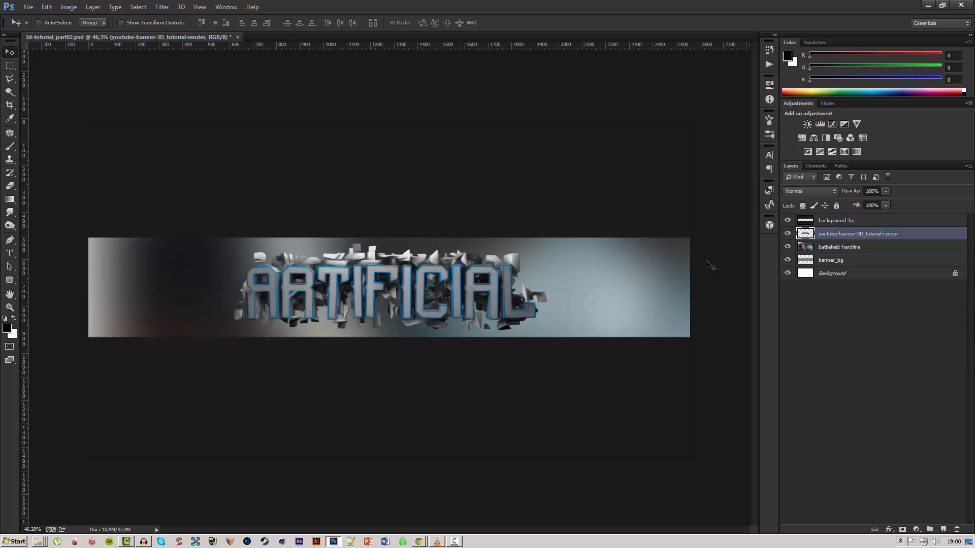
scroll(377, 309, "up", 1)
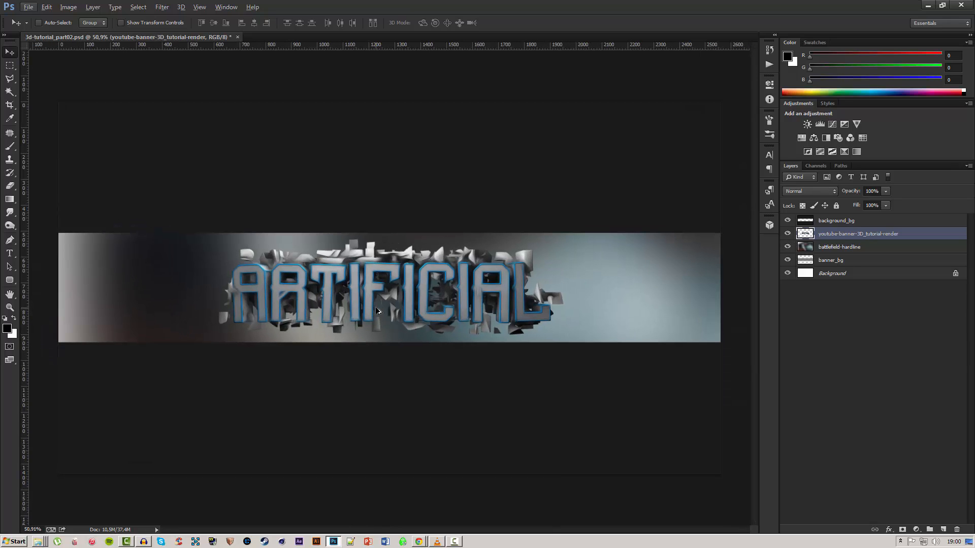
Open Color Correction #1.psd from the sellfy Color Correction folder and select the Purple/Orange group inside color corrections
right_click(38, 542)
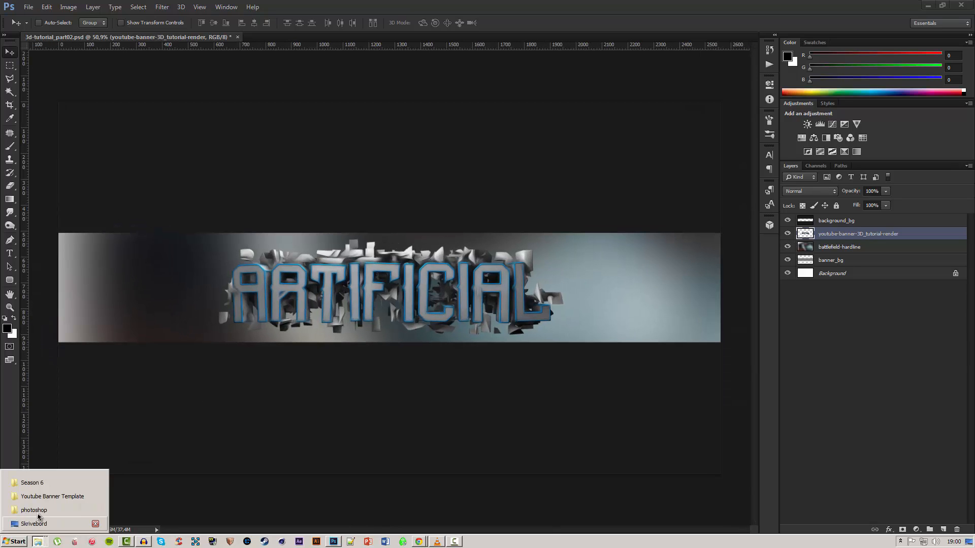
left_click(39, 497)
key("BackSpace")
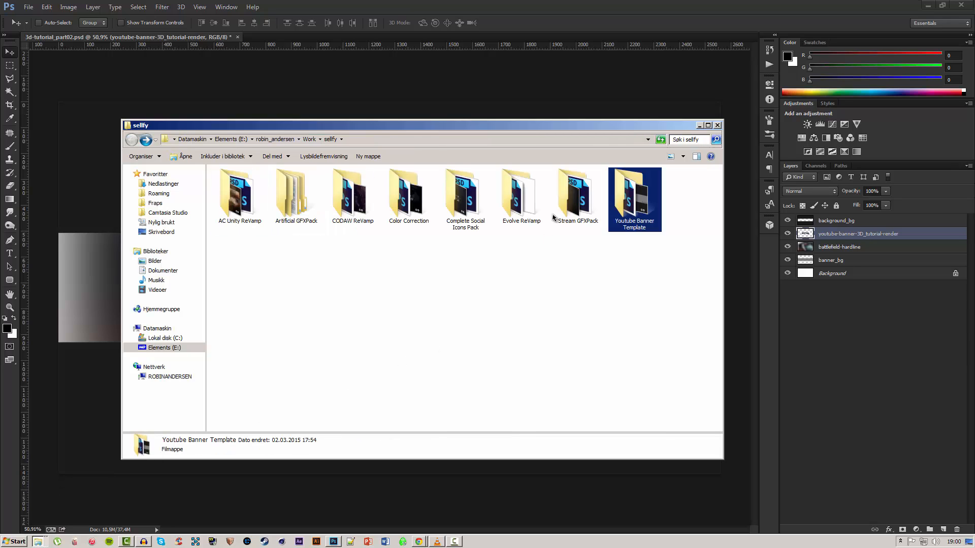
double_click(410, 201)
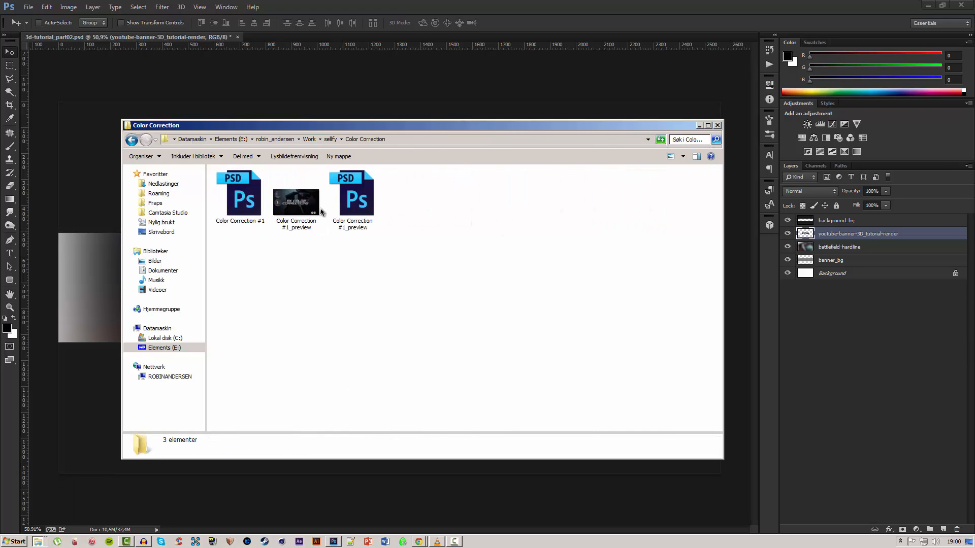
double_click(259, 203)
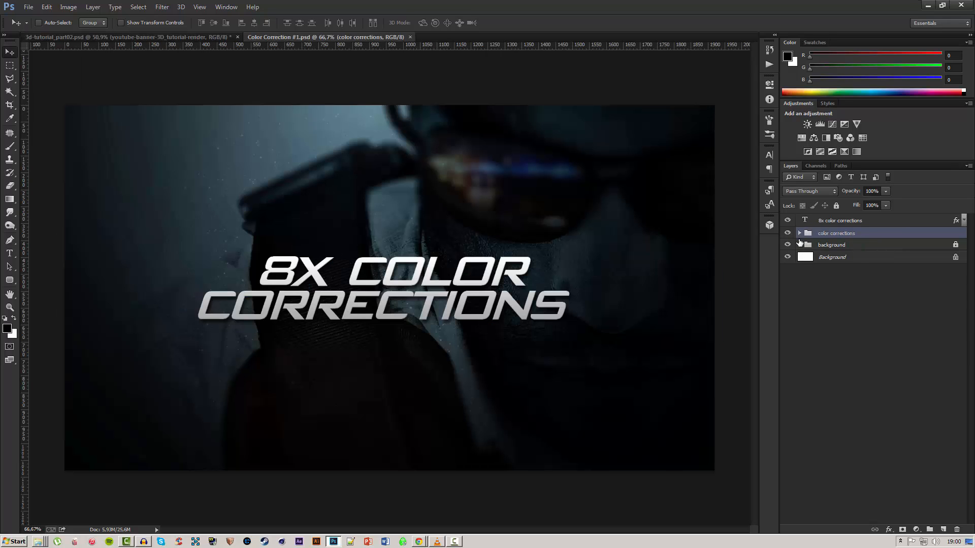
left_click(799, 233)
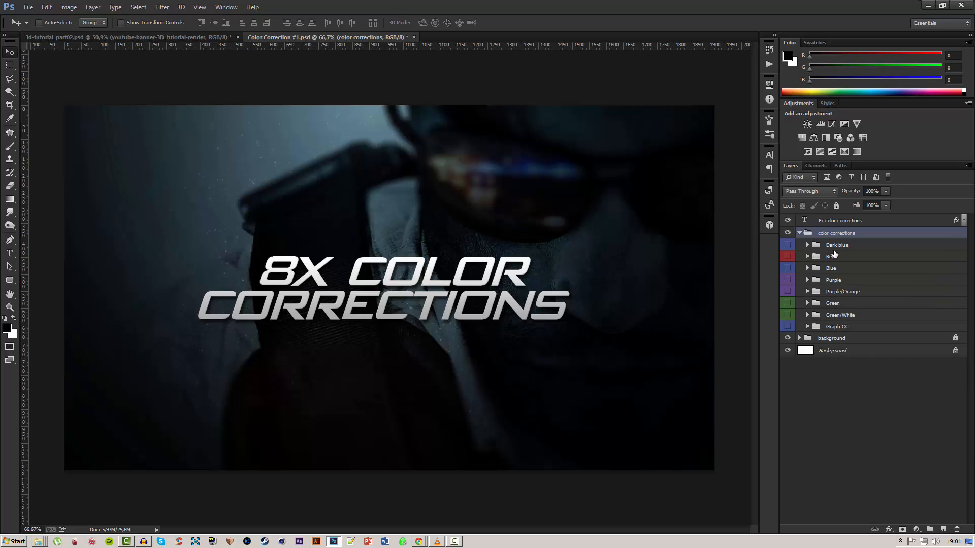
left_click(835, 292)
Preview the Purple/Orange correction on and off in Color Correction #1.psd
key("ctrl+Tab")
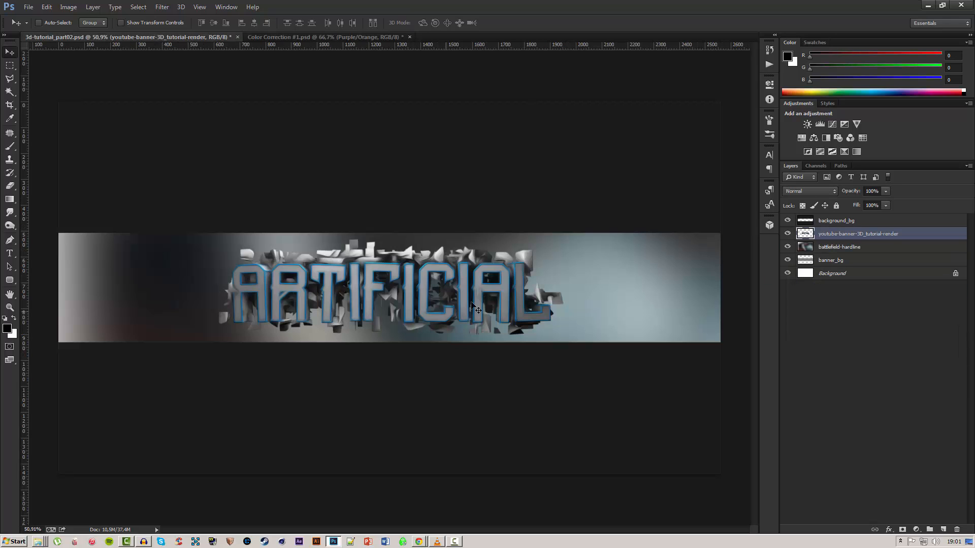
key("ctrl+Tab")
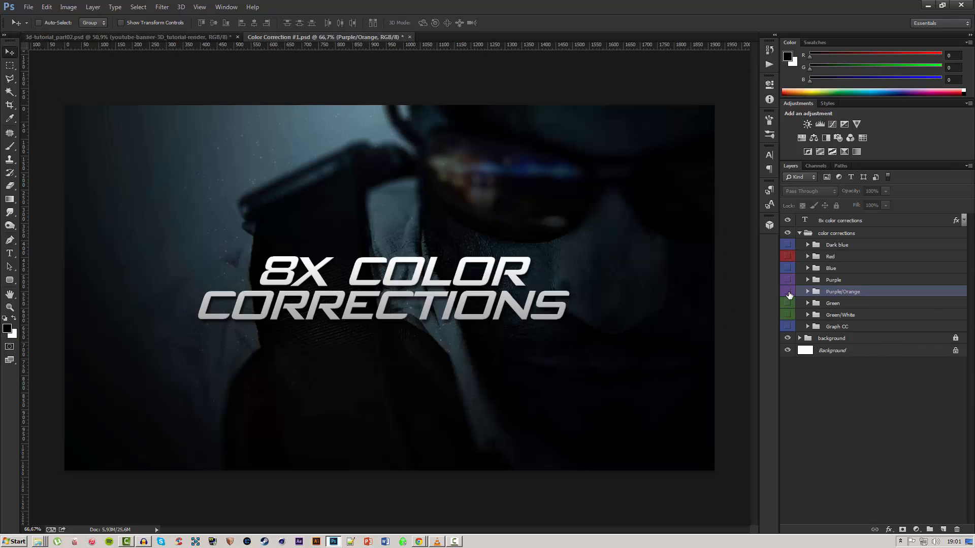
left_click(788, 293)
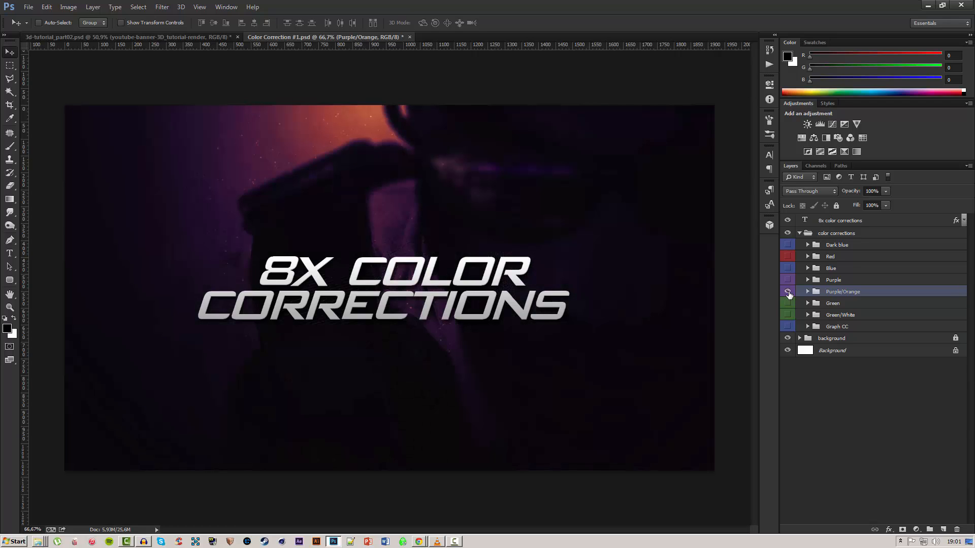
left_click(788, 293)
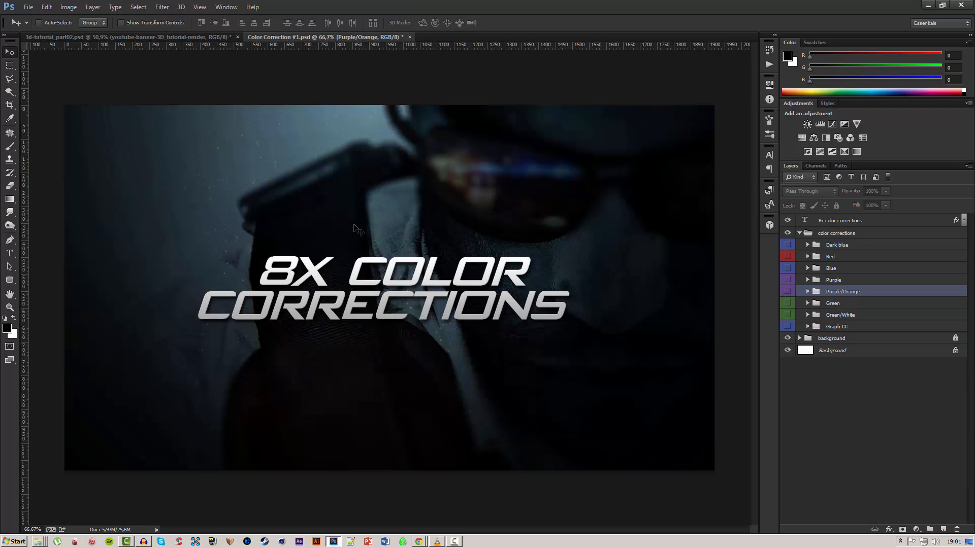
Copy the Purple/Orange correction group into the banner document directly above the render layer and make it visible
key("ctrl+Tab")
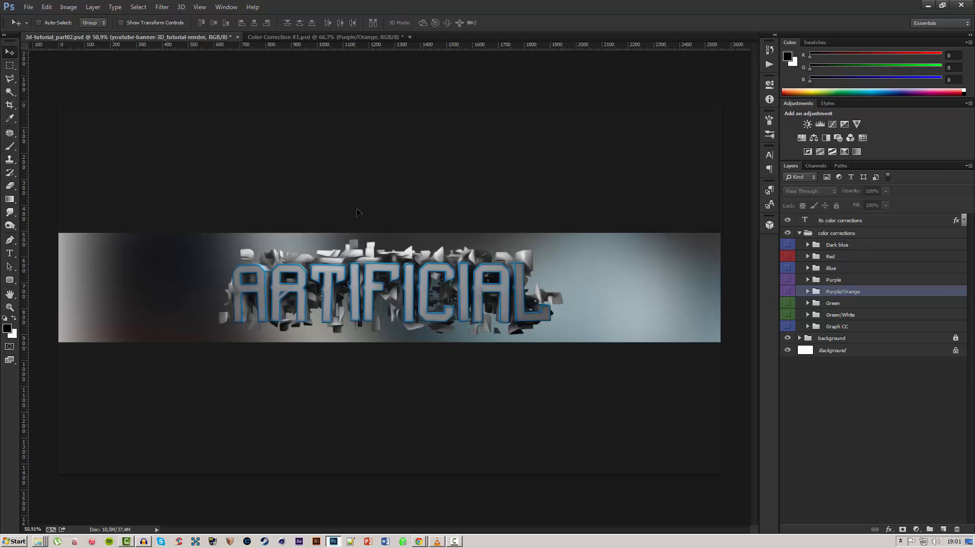
left_click_drag(356, 209, 358, 206)
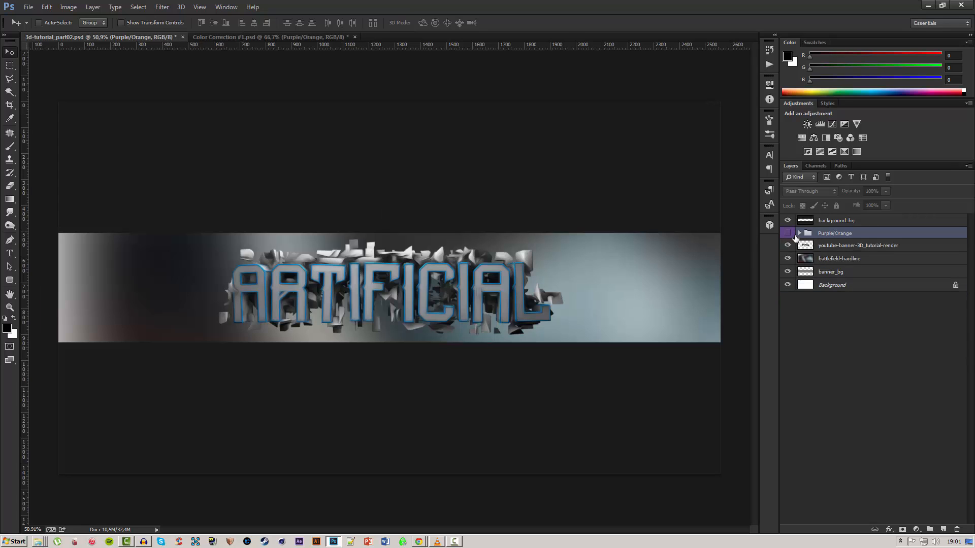
left_click(787, 233)
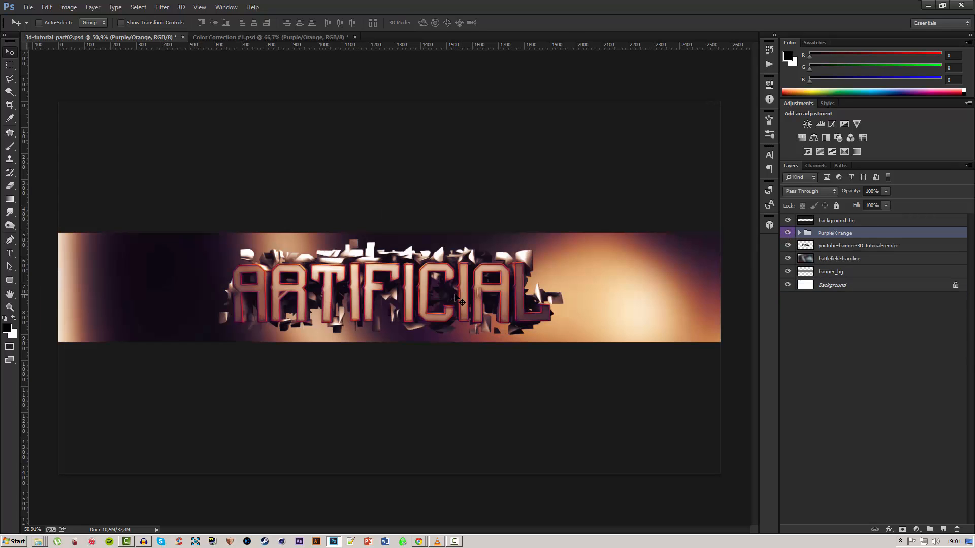
Examine the color-corrected ARTIFICIAL text and banner background up close and at full width
scroll(408, 311, "down", 1)
scroll(408, 311, "up", 2)
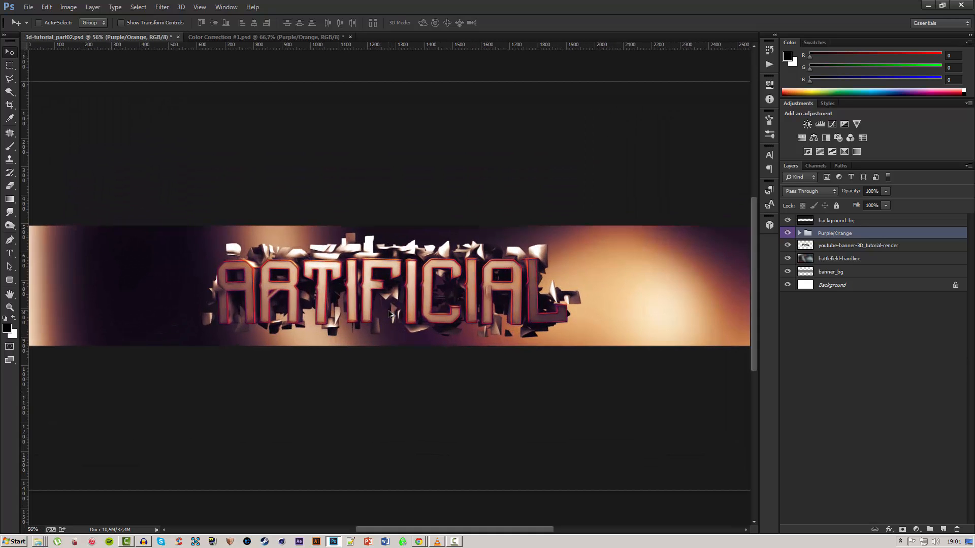
scroll(379, 302, "up", 1)
scroll(376, 296, "down", 1)
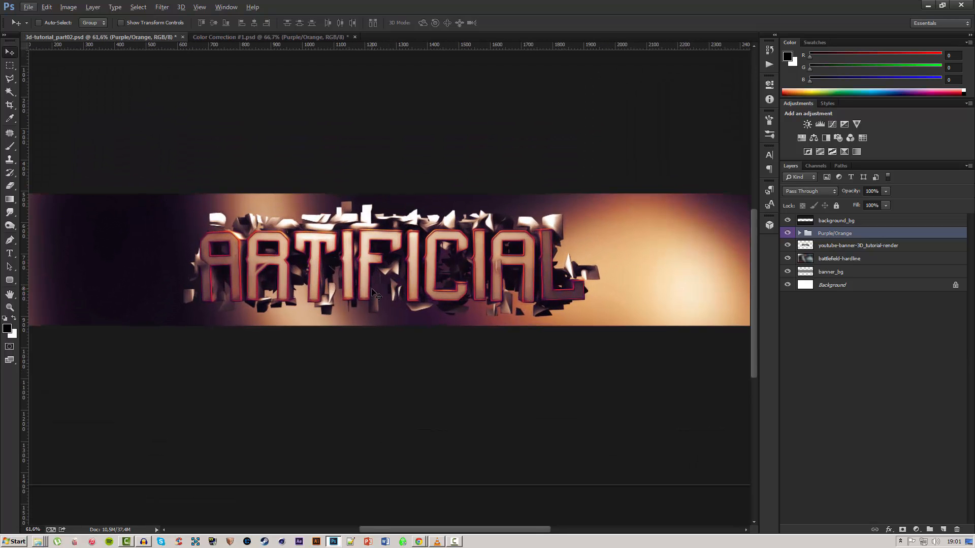
left_click(847, 246)
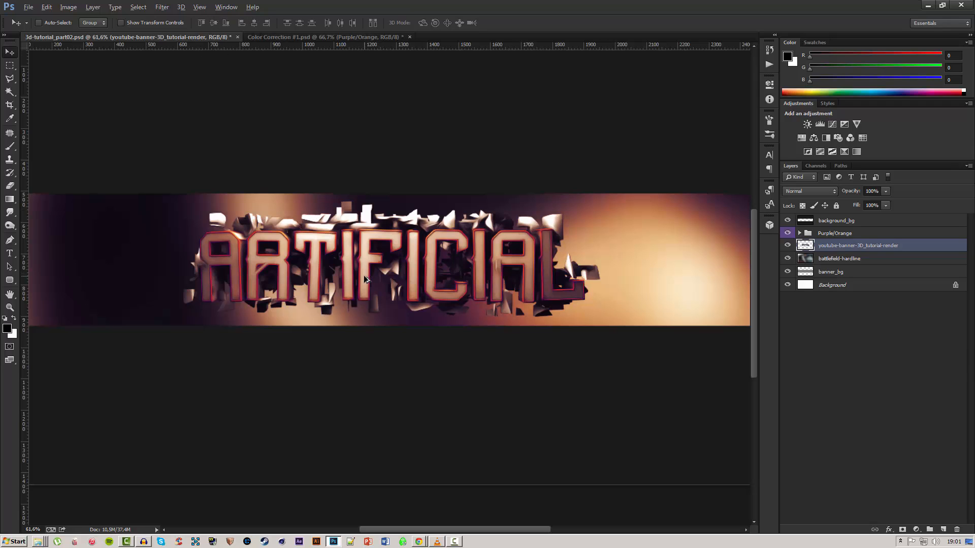
scroll(383, 287, "down", 1)
scroll(548, 271, "down", 1)
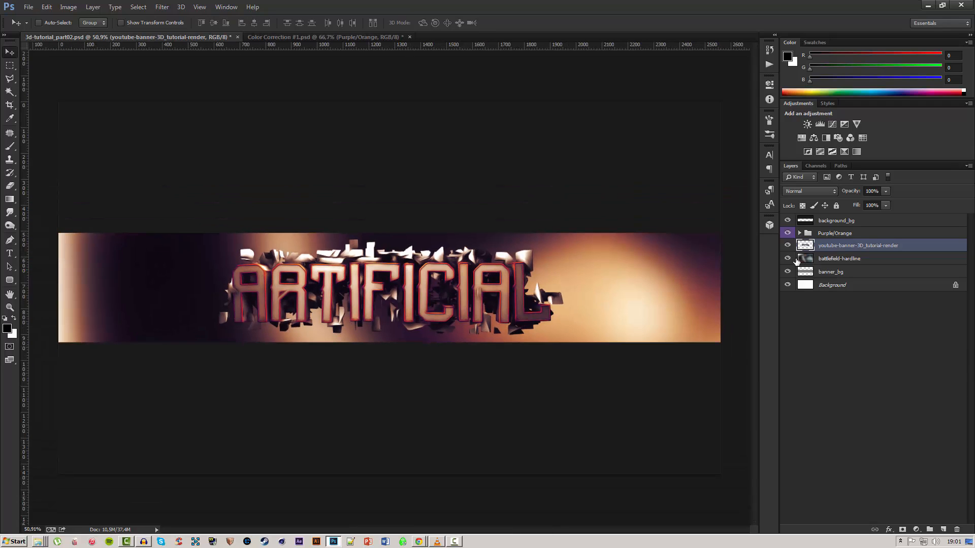
left_click(820, 260)
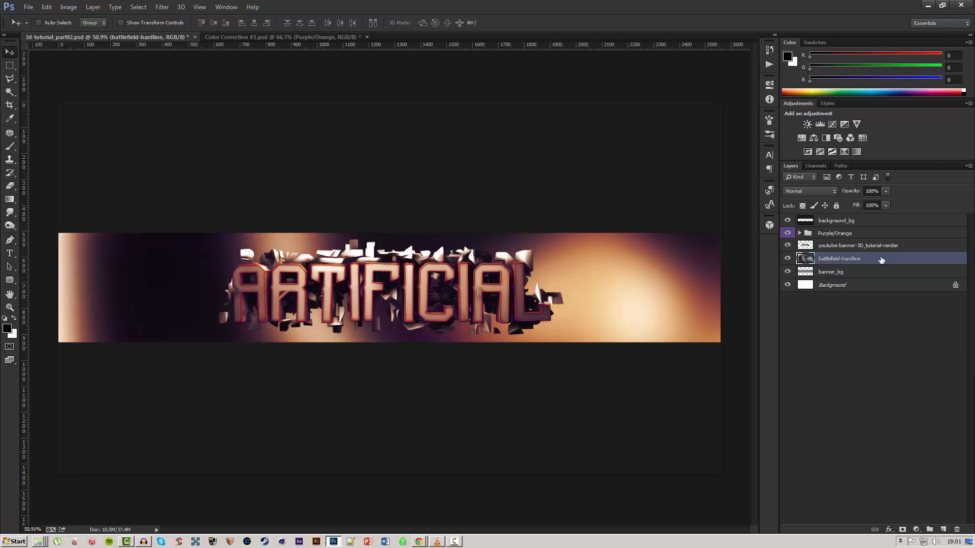
Hide the battlefield-hardline layer and load the banner_bg strip as a selection
left_click(823, 275)
left_click(806, 273, "ctrl")
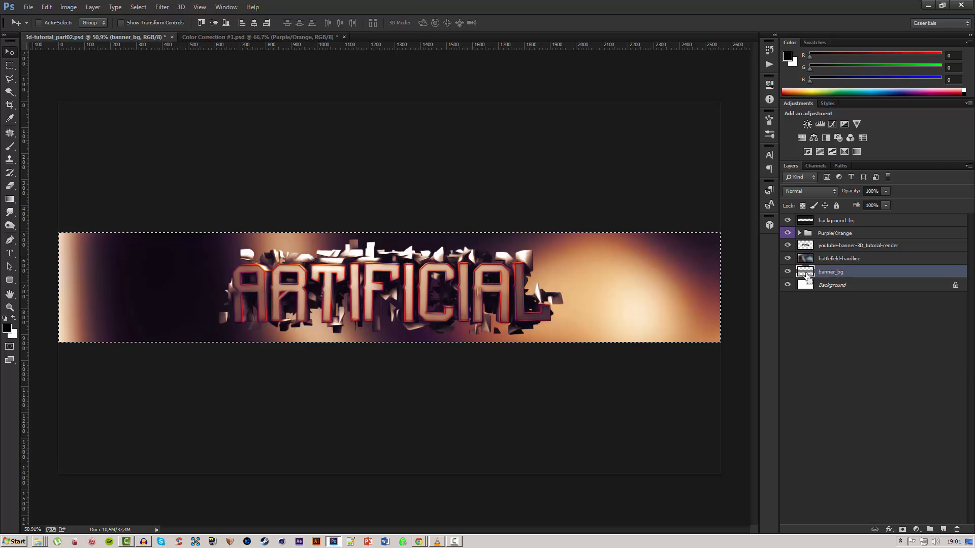
left_click(787, 259)
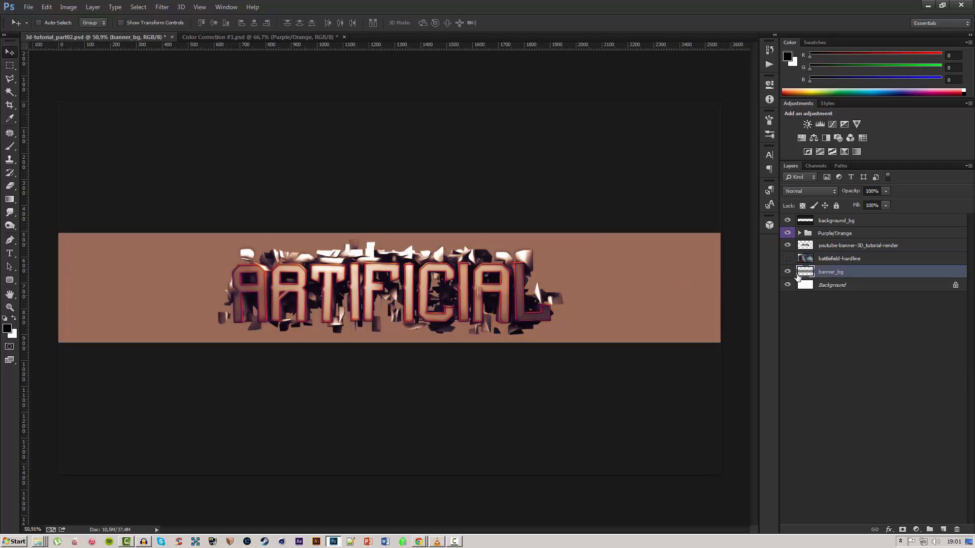
key("ctrl+d")
left_click(807, 273, "ctrl")
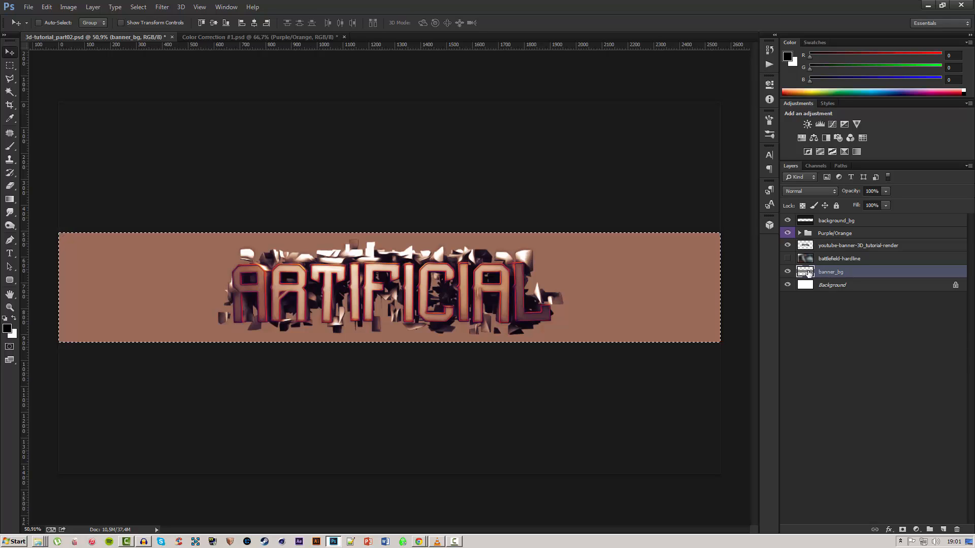
Set the foreground color to a near-black gray, RGB 17, 17, 17
left_click(787, 57)
left_click(564, 270)
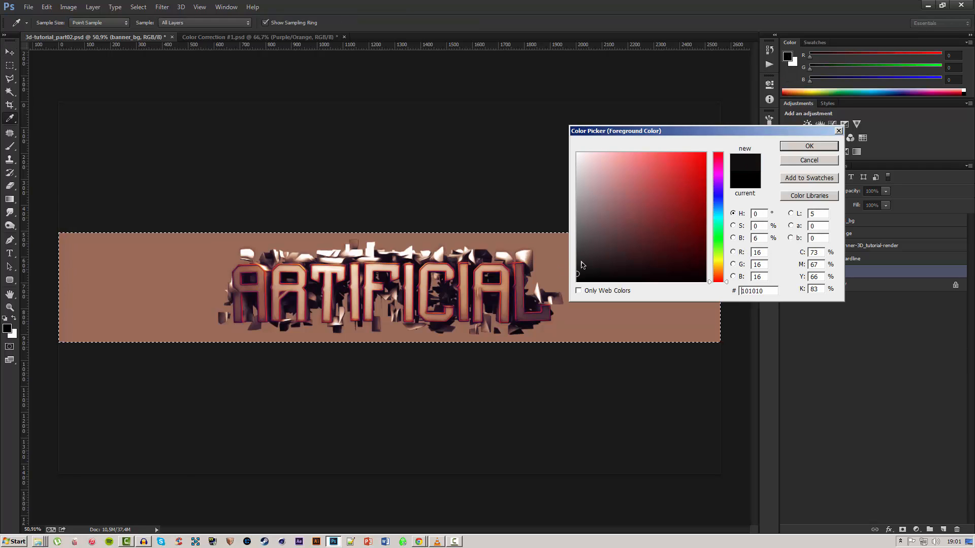
left_click(789, 148)
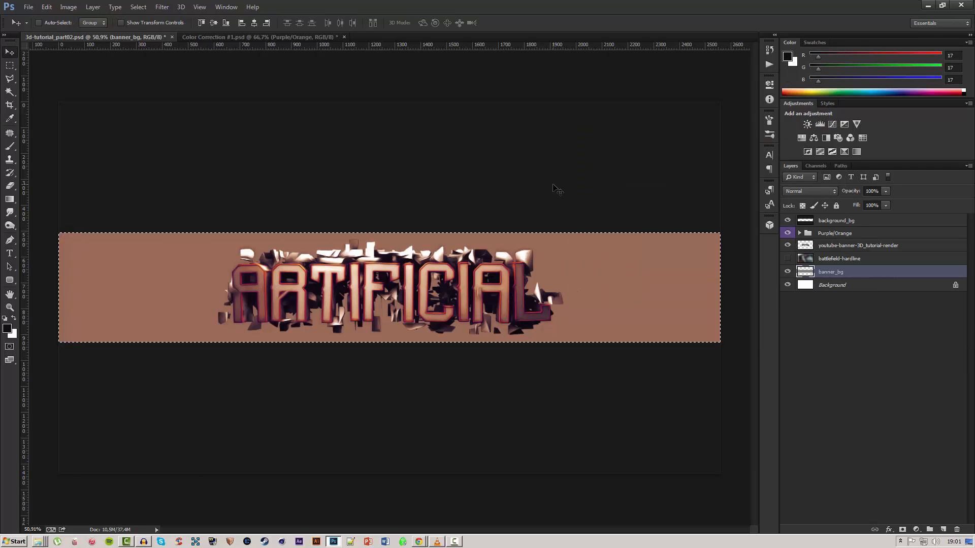
Fill the selected banner_bg strip with the near-black foreground color, deselect it, and make the battlefield-hardline layer visible
key("alt+BackSpace")
key("ctrl+d")
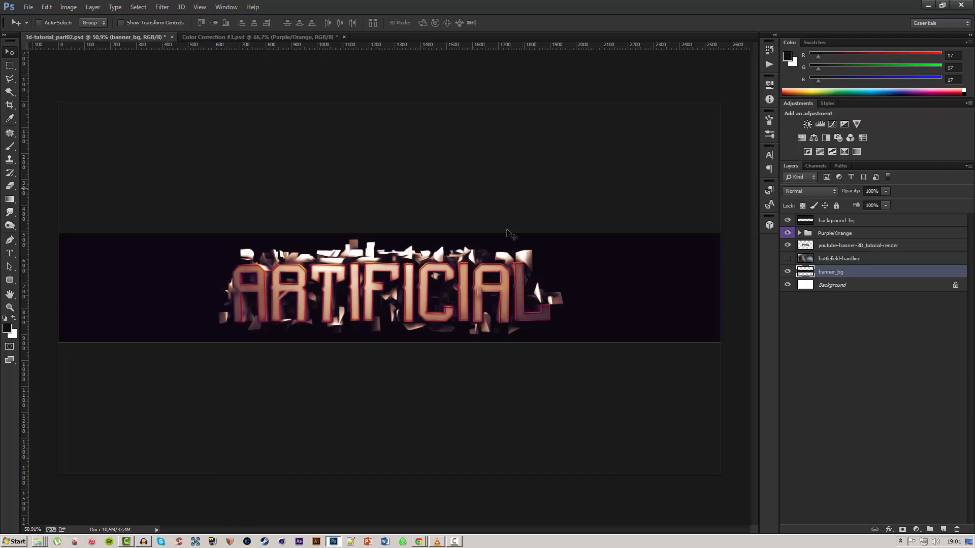
left_click(788, 259)
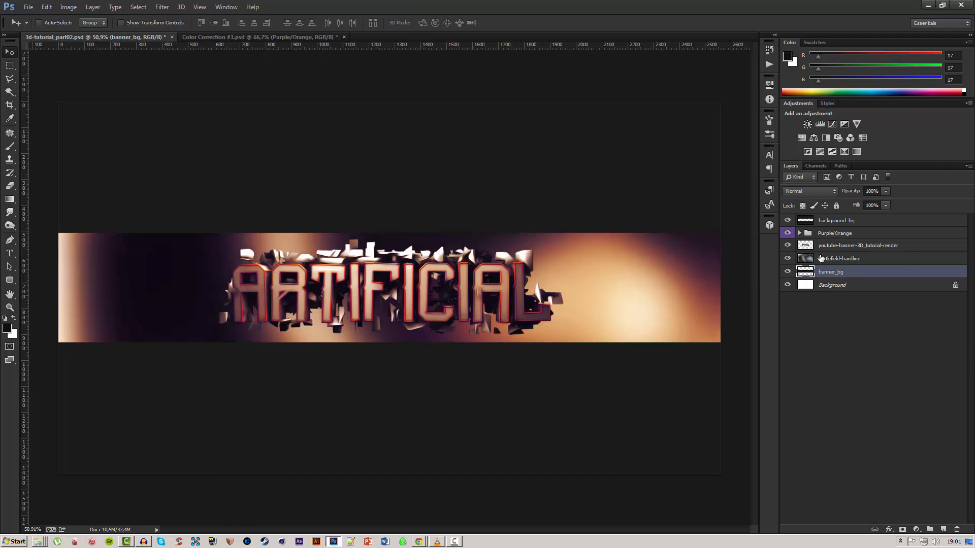
Lower the battlefield-hardline layer's opacity to 45% and save the document
left_click(821, 259)
left_click_drag(851, 191, 823, 196)
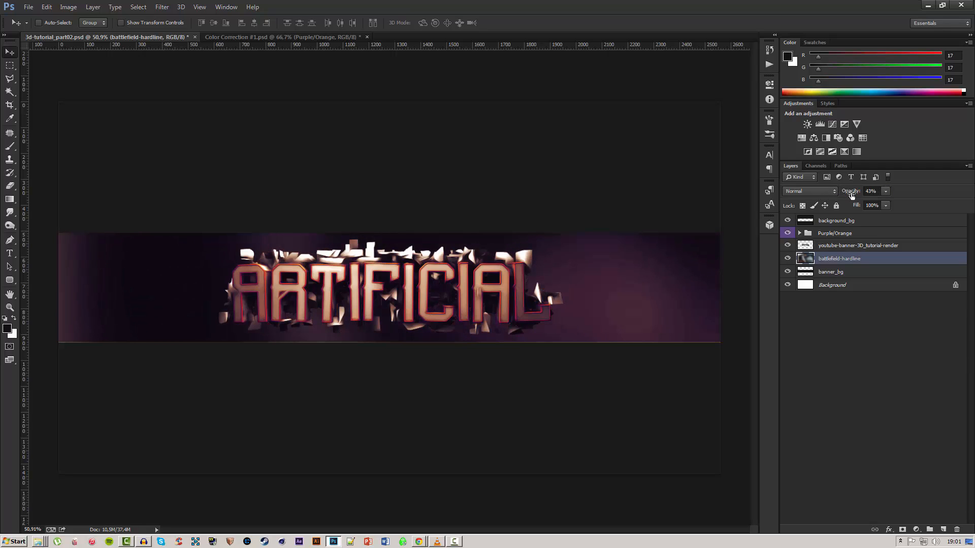
left_click(851, 195)
type("45")
key("Return")
key("ctrl+s")
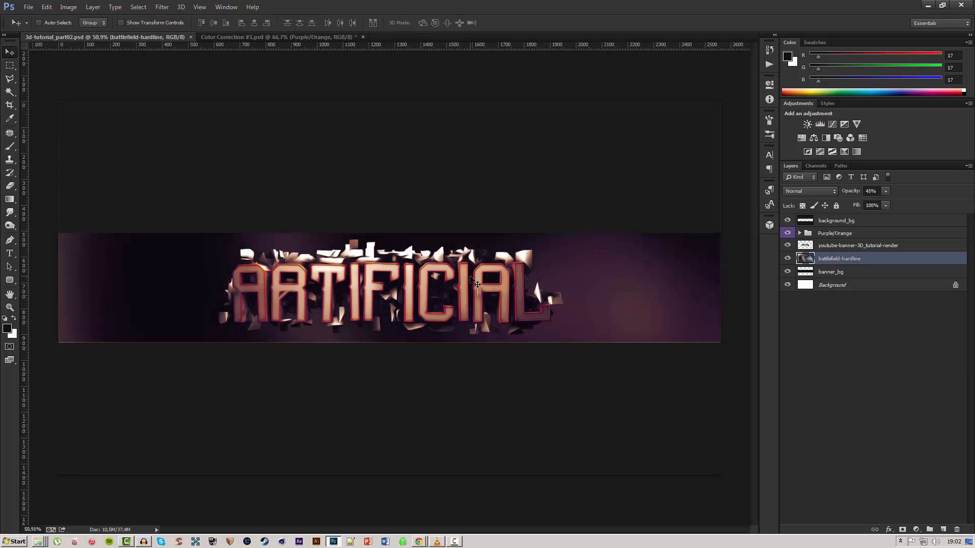
Compare the banner with and without the reduced background opacity, restore the reduction, and inspect the text up close
key("ctrl+z")
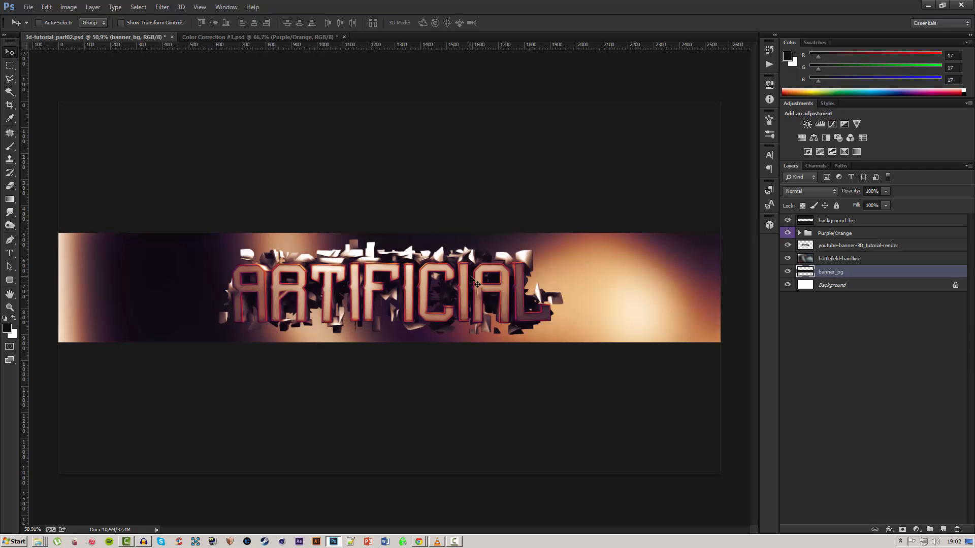
key("ctrl+z")
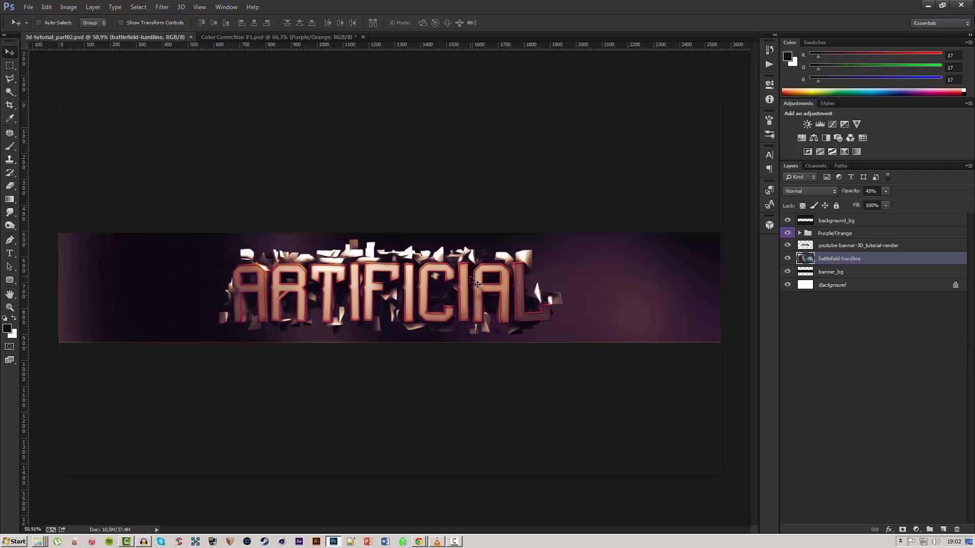
key("ctrl+z")
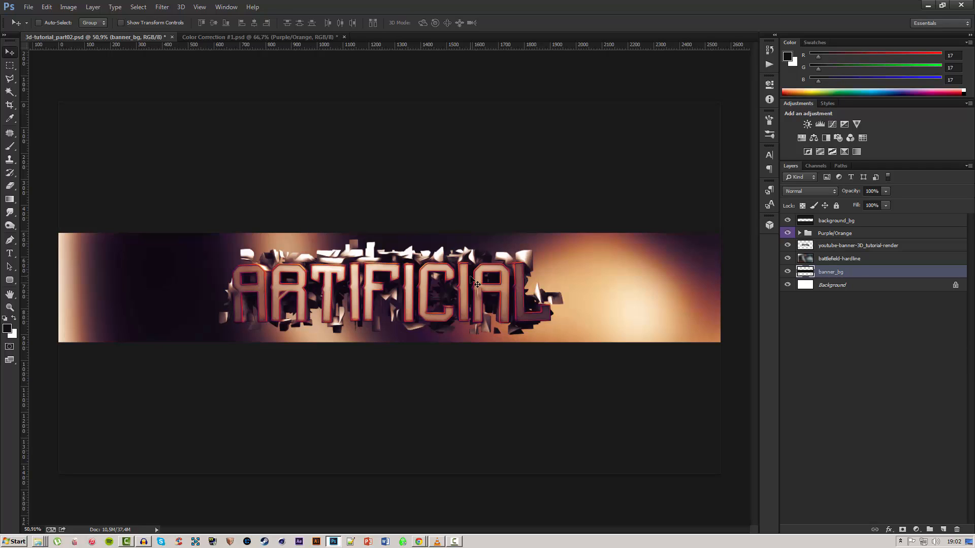
key("ctrl+z")
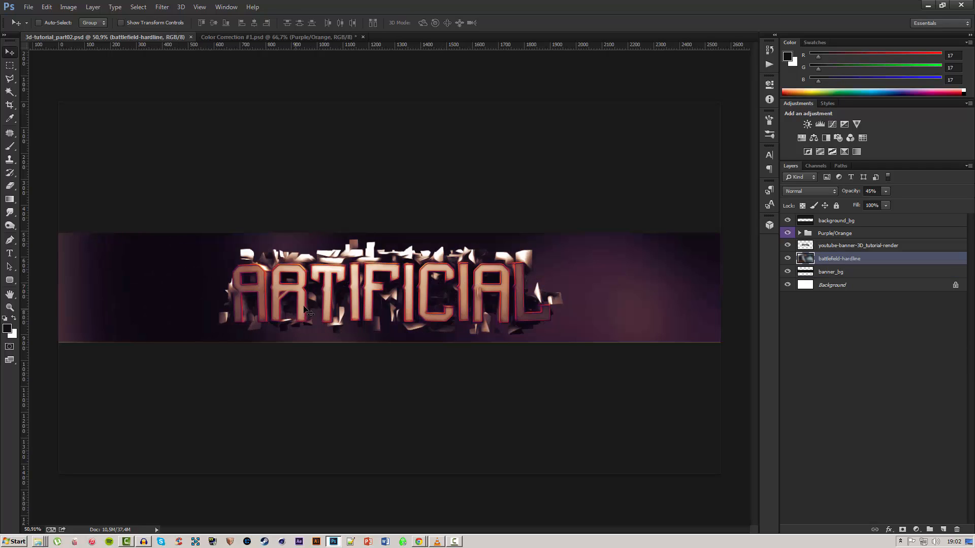
scroll(389, 301, "up", 2)
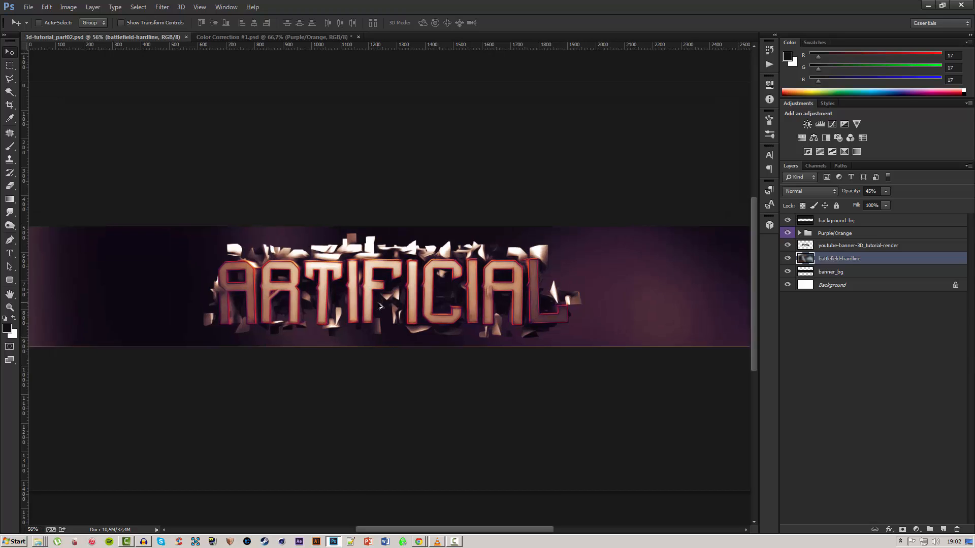
scroll(389, 302, "up", 1)
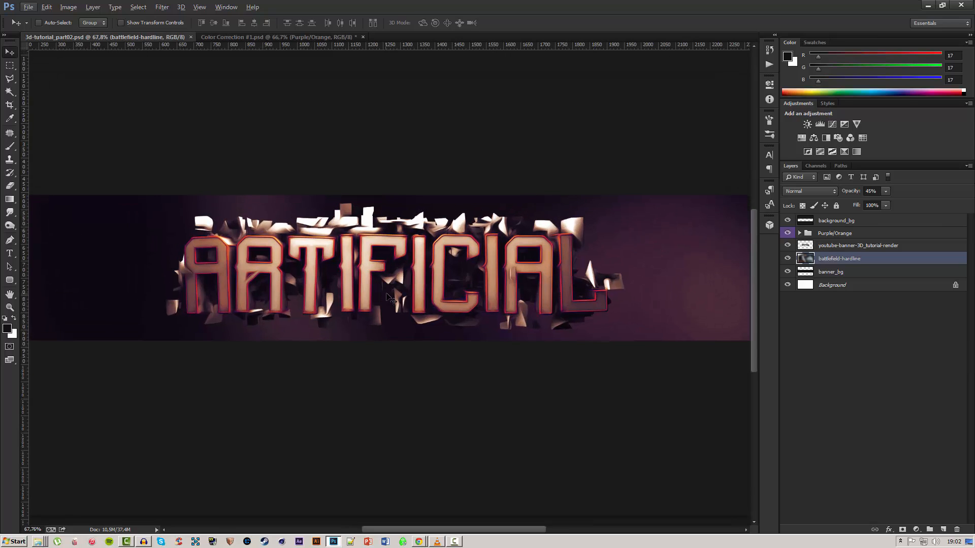
Duplicate the youtube-banner-3D_tutorial-render layer and place the copy directly beneath the original
left_click(817, 246)
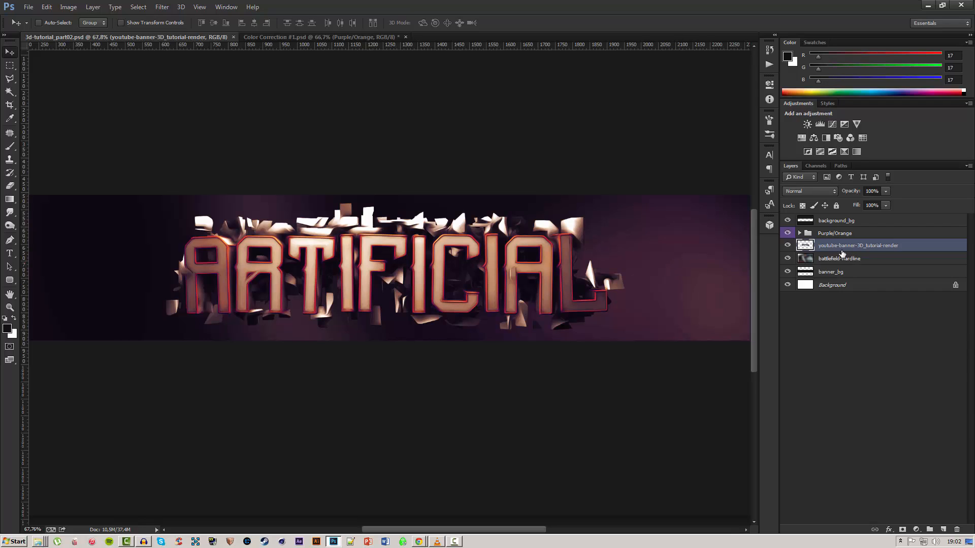
left_click(787, 245)
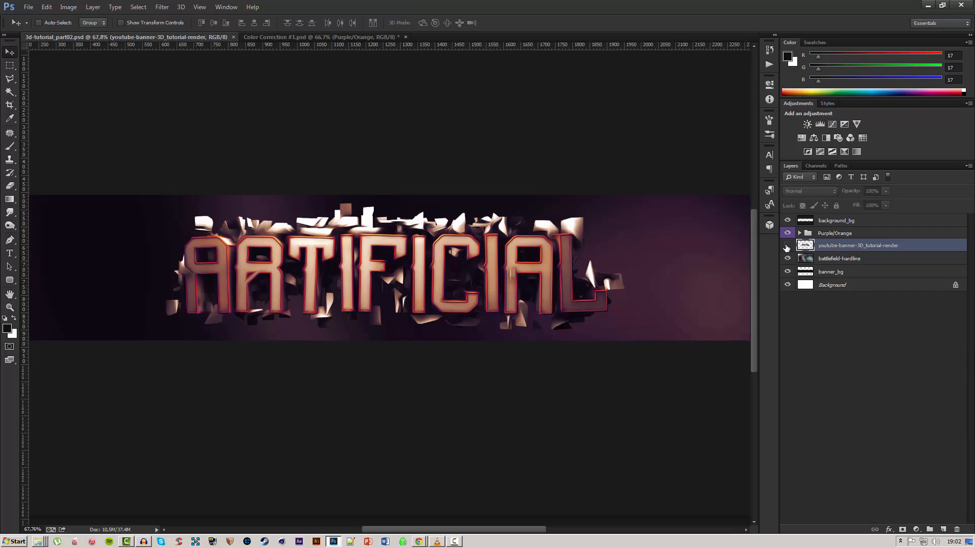
left_click(787, 246)
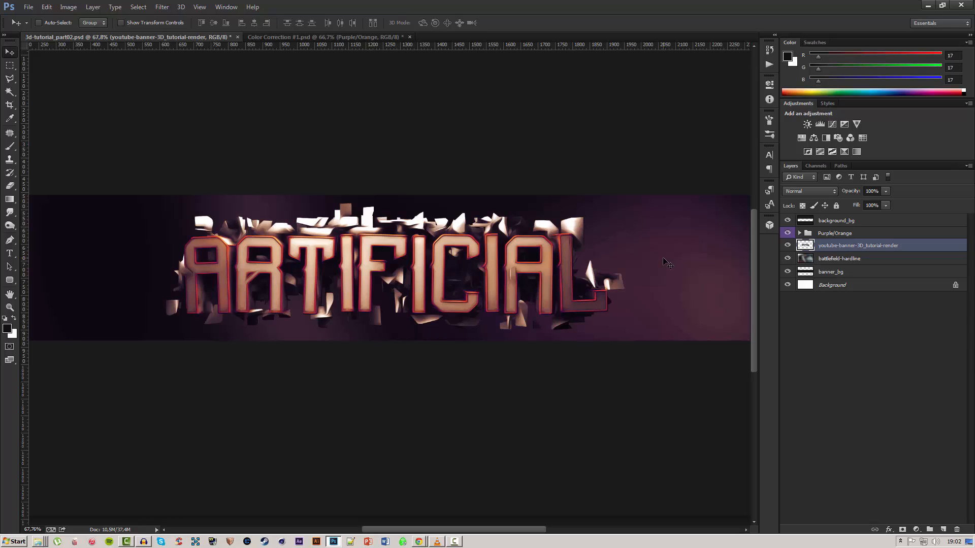
key("ctrl+j")
left_click_drag(825, 247, 839, 266)
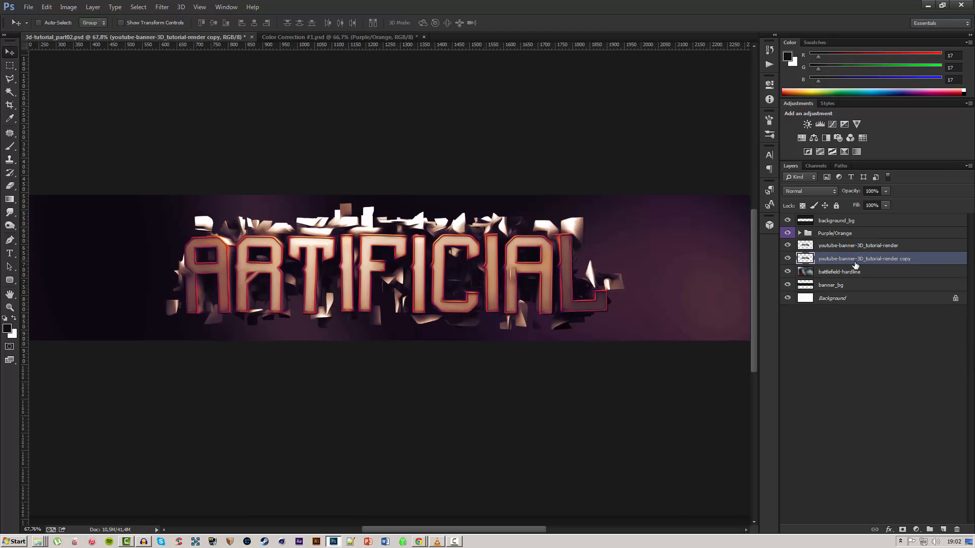
Enlarge the render copy to about 112% width and 123% height, center it behind the original text and save
key("ctrl+t")
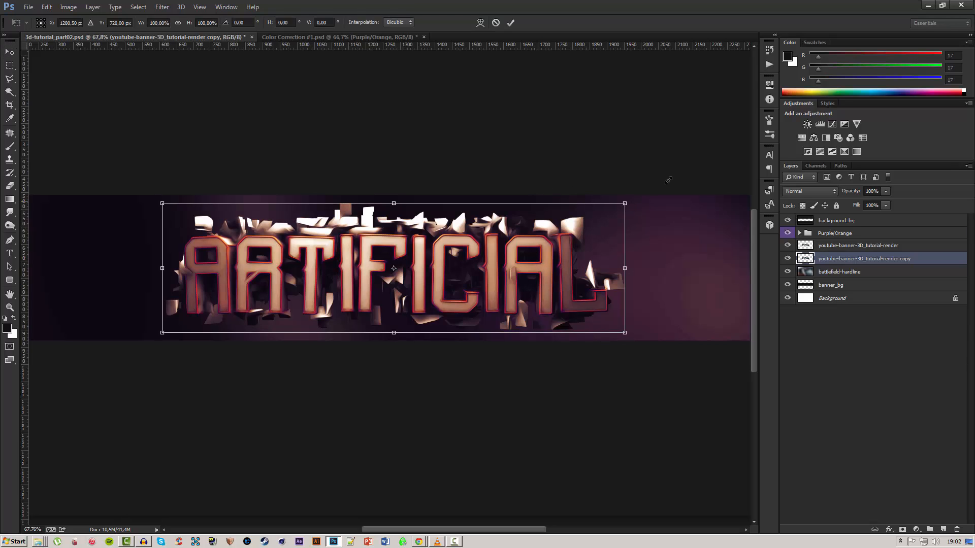
left_click_drag(668, 180, 681, 172)
left_click_drag(676, 173, 679, 174)
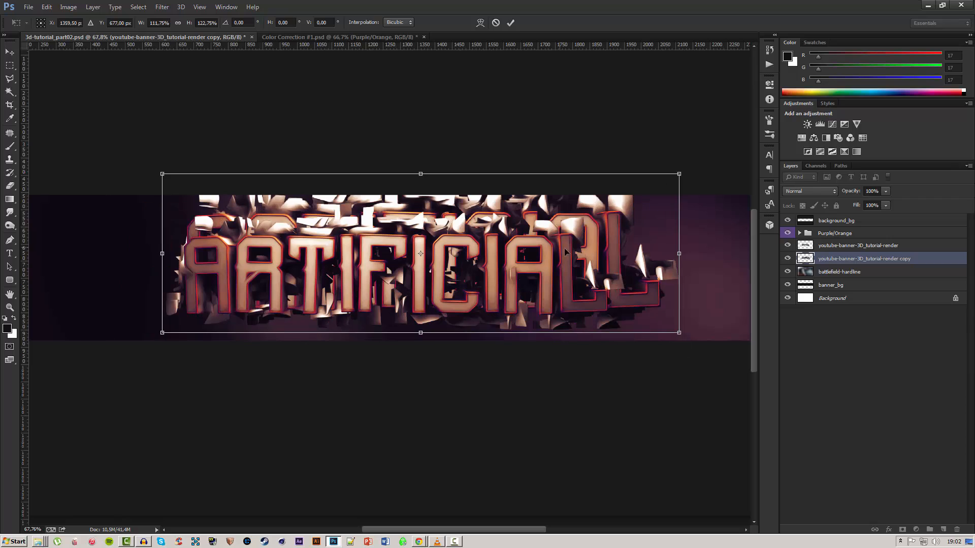
key("Return")
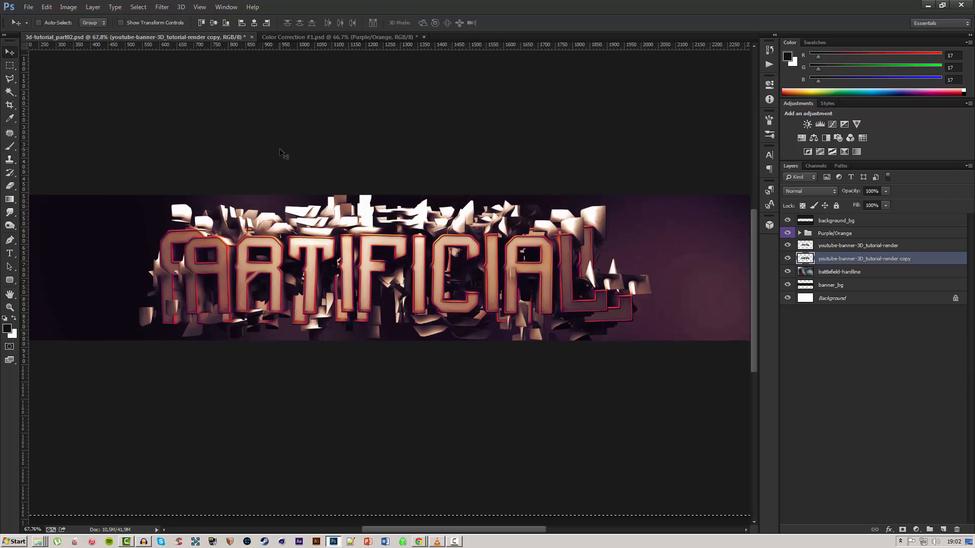
key("ctrl+s")
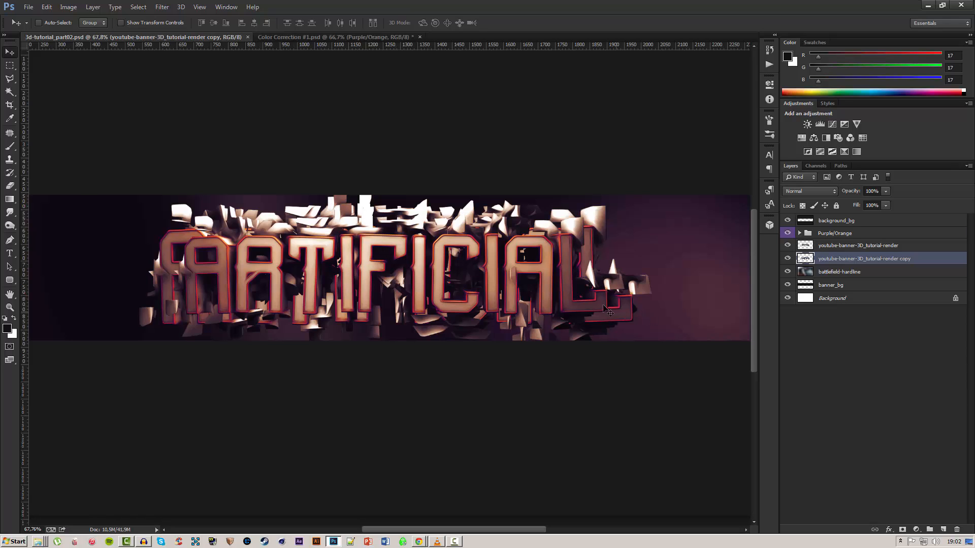
left_click(160, 8)
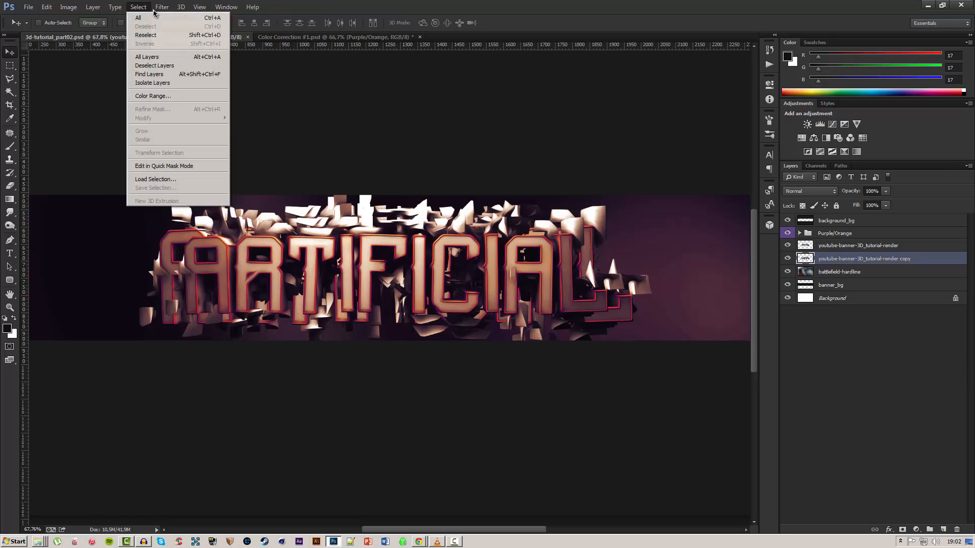
left_click(186, 69)
scroll(459, 279, "down", 2)
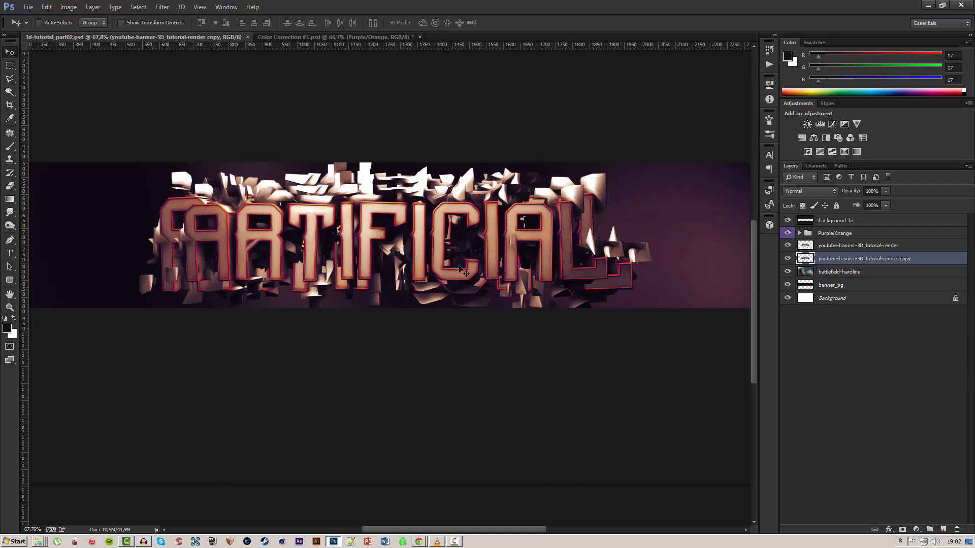
Duplicate the enlarged render copy beneath itself, scale the new copy to about 115% around its center and save
key("ctrl+j")
left_click_drag(838, 263, 837, 278)
key("ctrl+t")
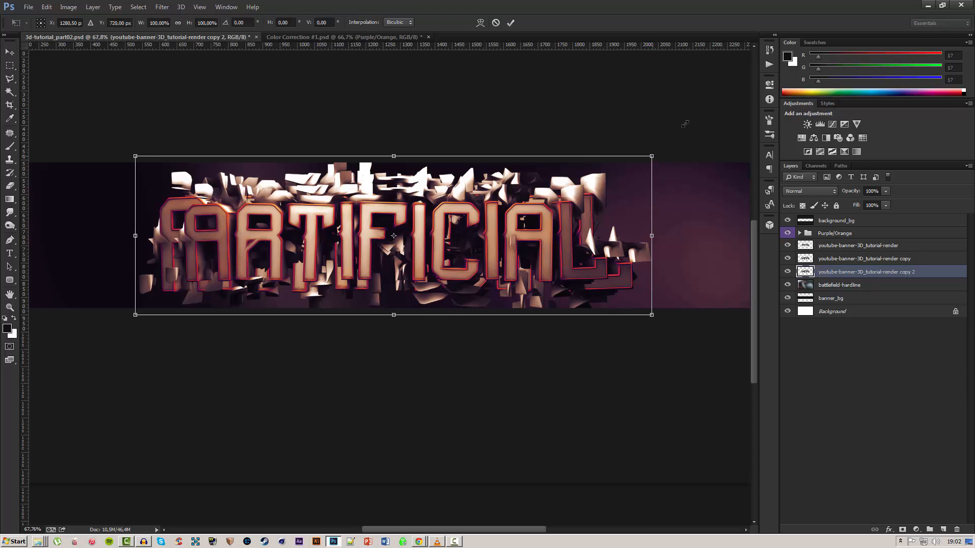
left_click_drag(684, 124, 686, 124)
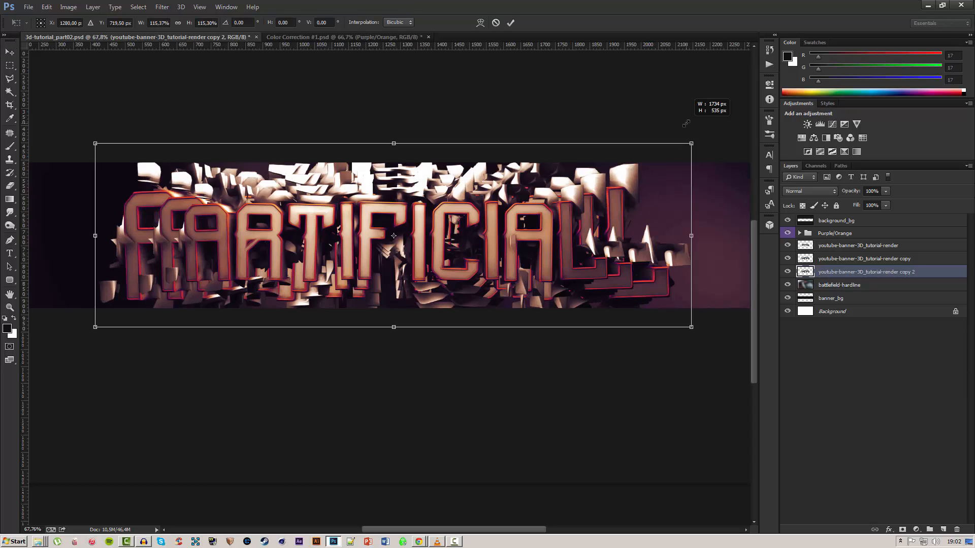
key("Return")
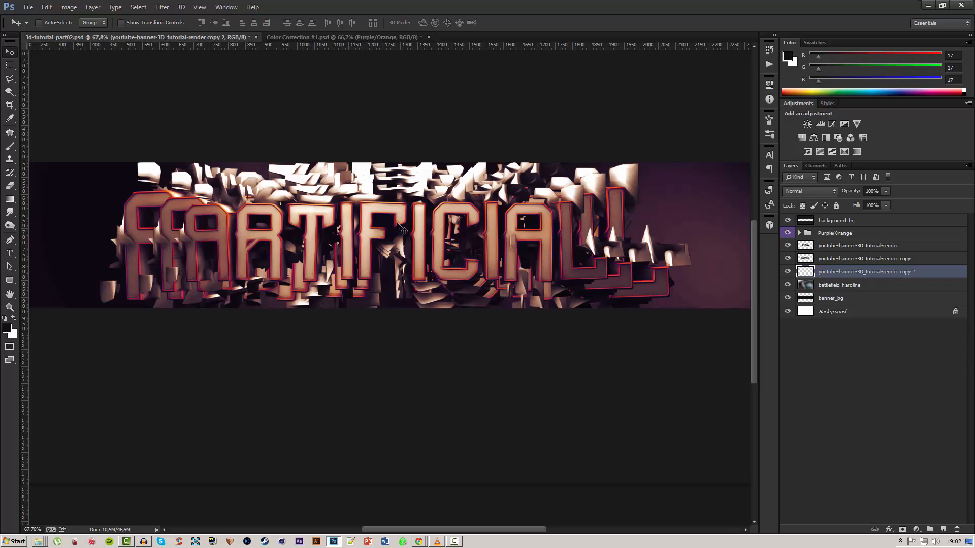
key("ctrl+s")
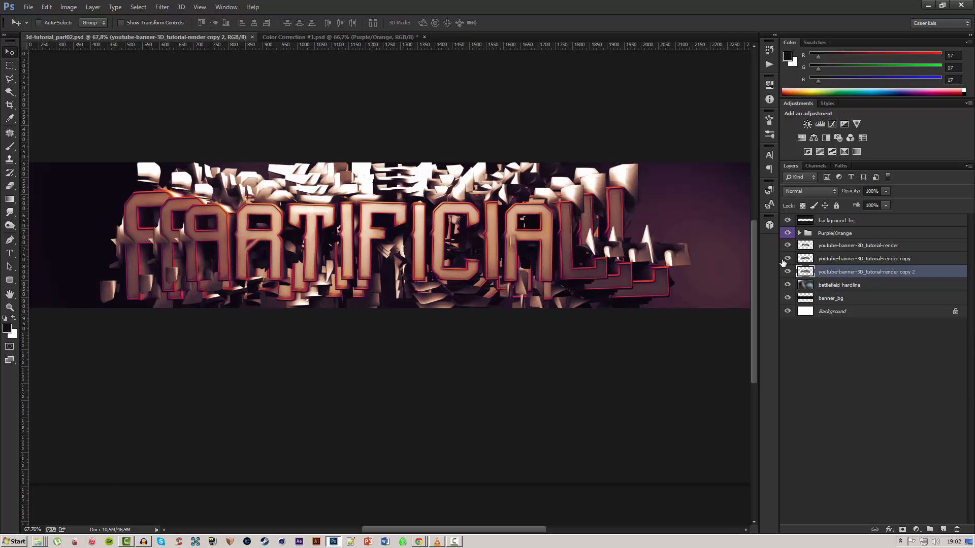
Apply a Gaussian Blur with a radius of about 5 pixels to the youtube-banner-3D_tutorial-render copy layer
left_click(812, 259)
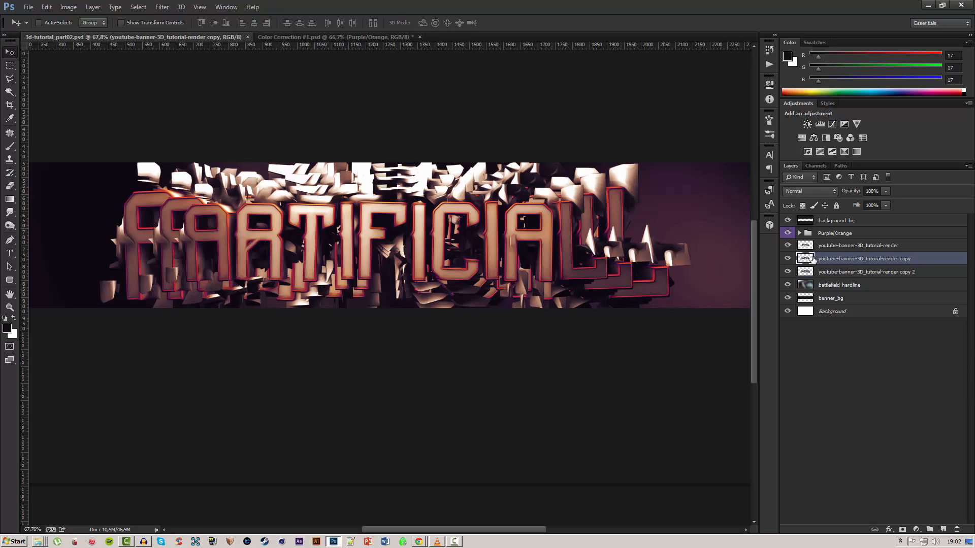
left_click(787, 259)
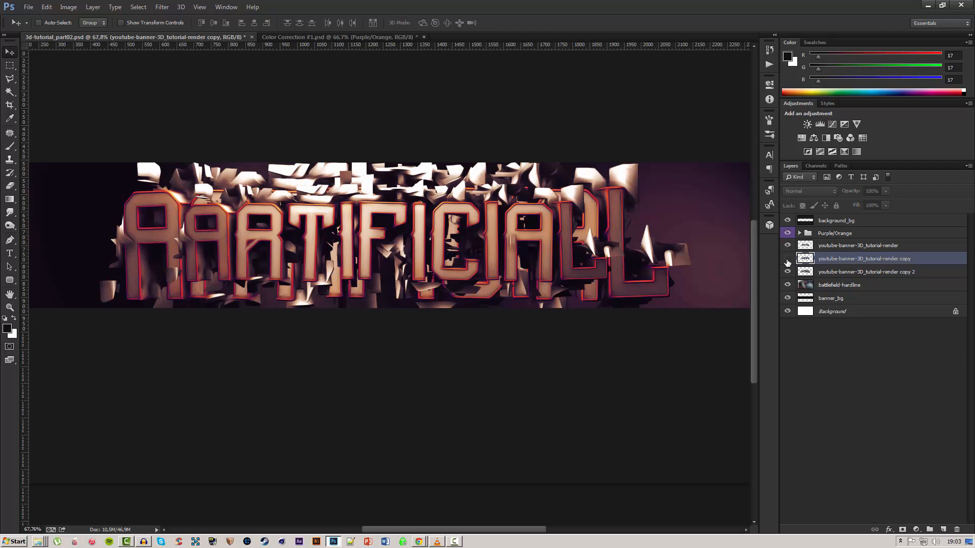
left_click(787, 260)
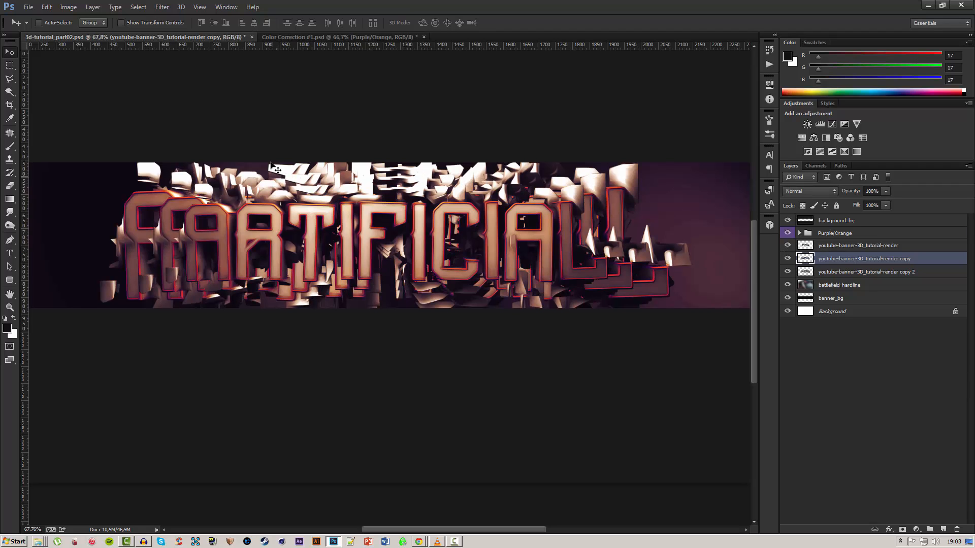
left_click(162, 7)
mouse_move(172, 110)
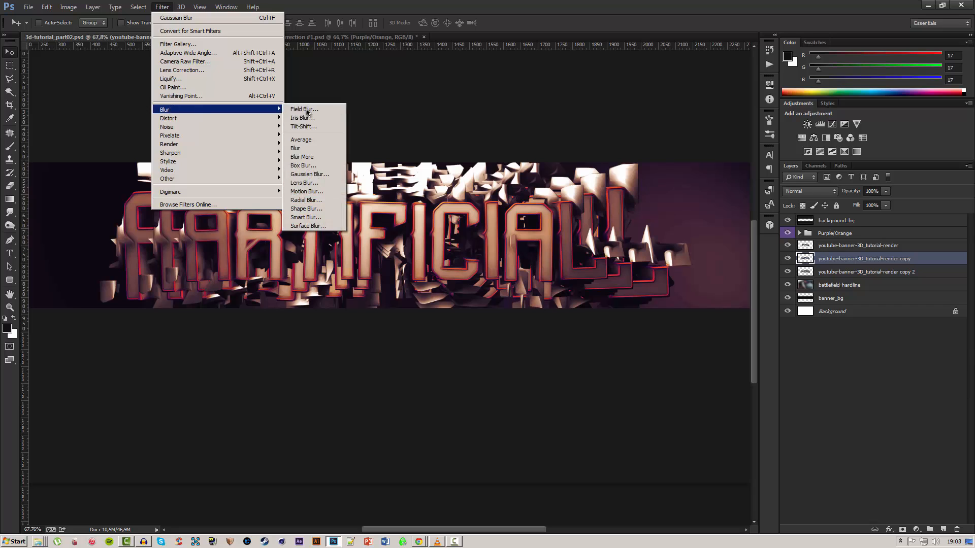
left_click(305, 174)
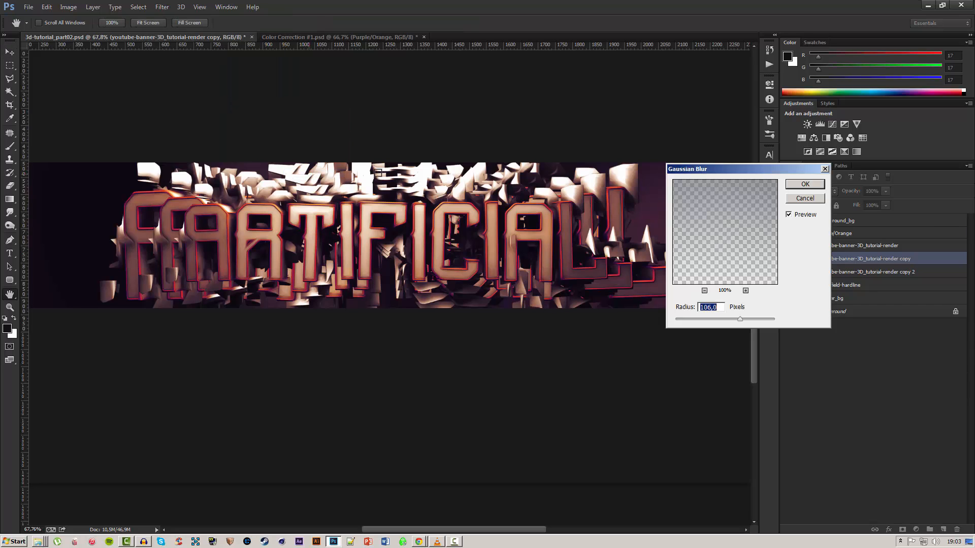
left_click_drag(711, 166, 662, 147)
left_click_drag(692, 300, 649, 301)
left_click_drag(680, 147, 727, 135)
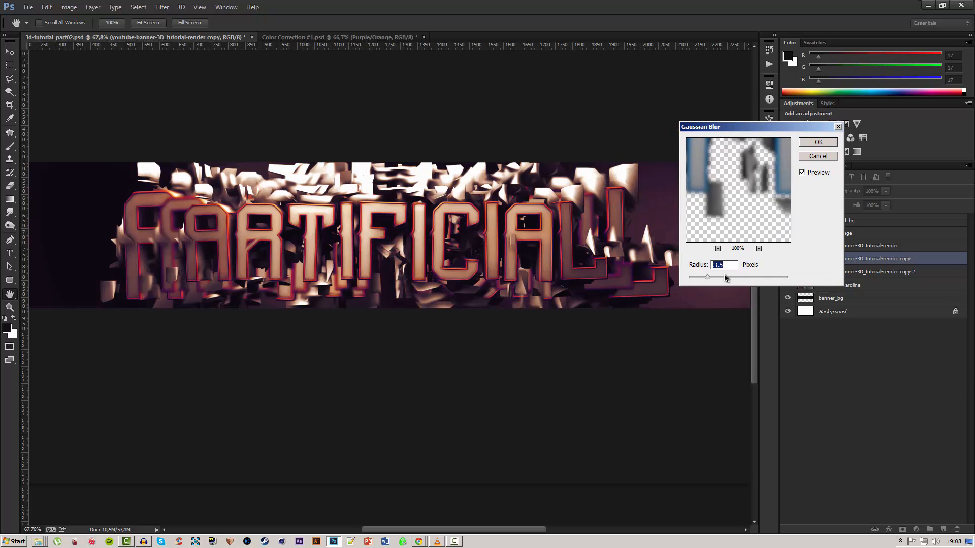
left_click_drag(726, 278, 727, 278)
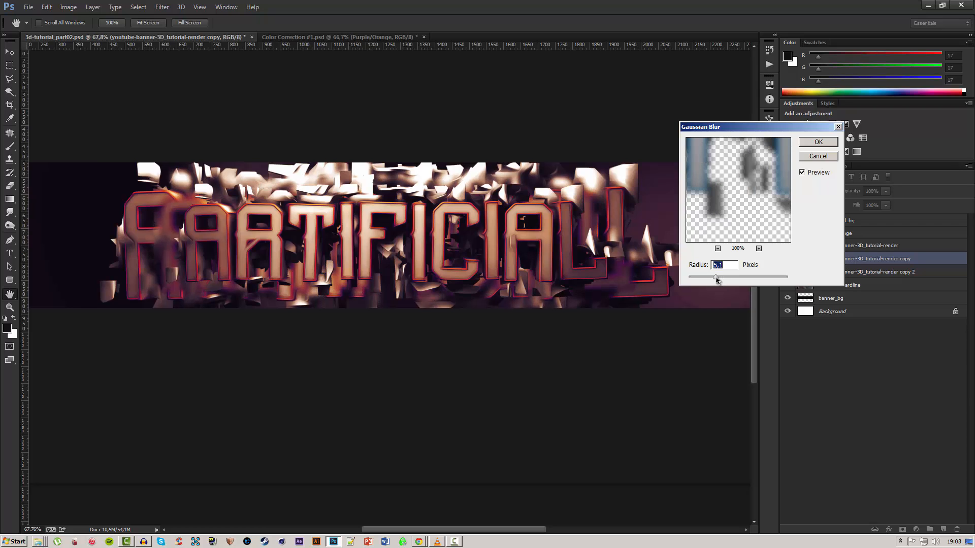
left_click(716, 278)
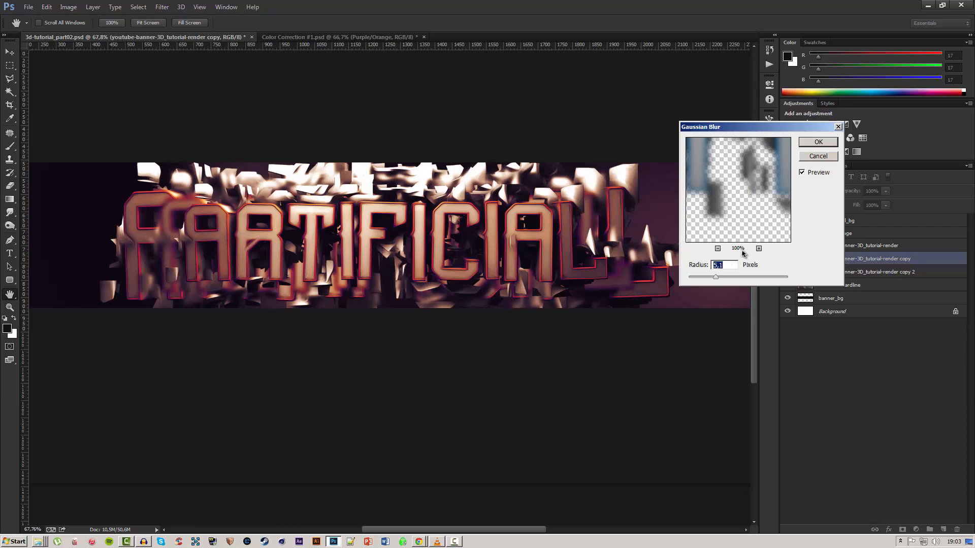
key("Down")
left_click(812, 146)
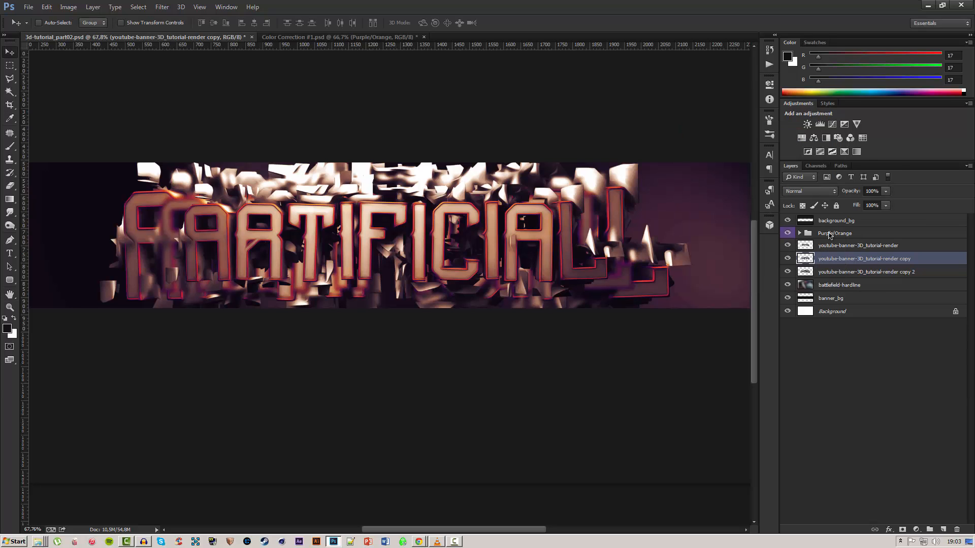
Apply a Gaussian Blur with a radius of 15 pixels to the youtube-banner-3D_tutorial-render copy 2 layer
left_click(838, 275)
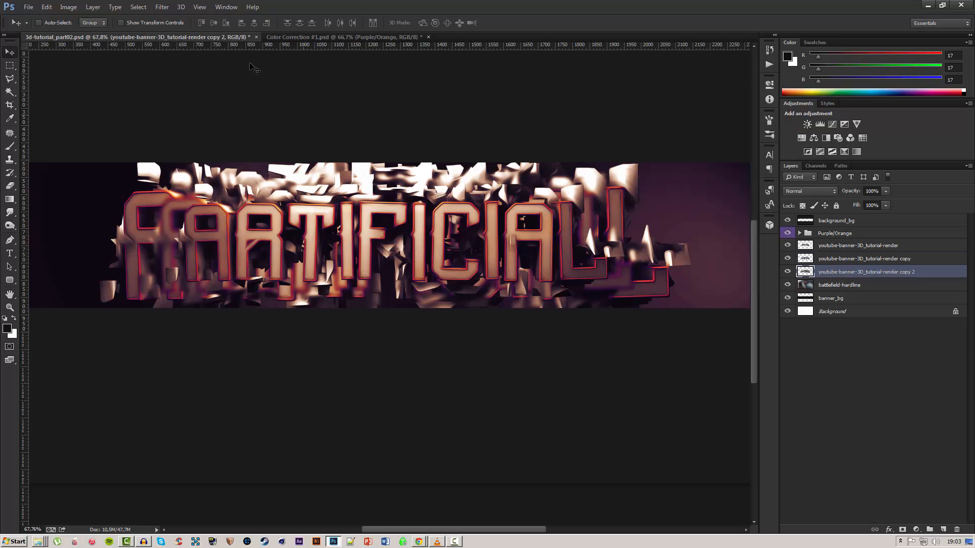
left_click(162, 7)
mouse_move(190, 110)
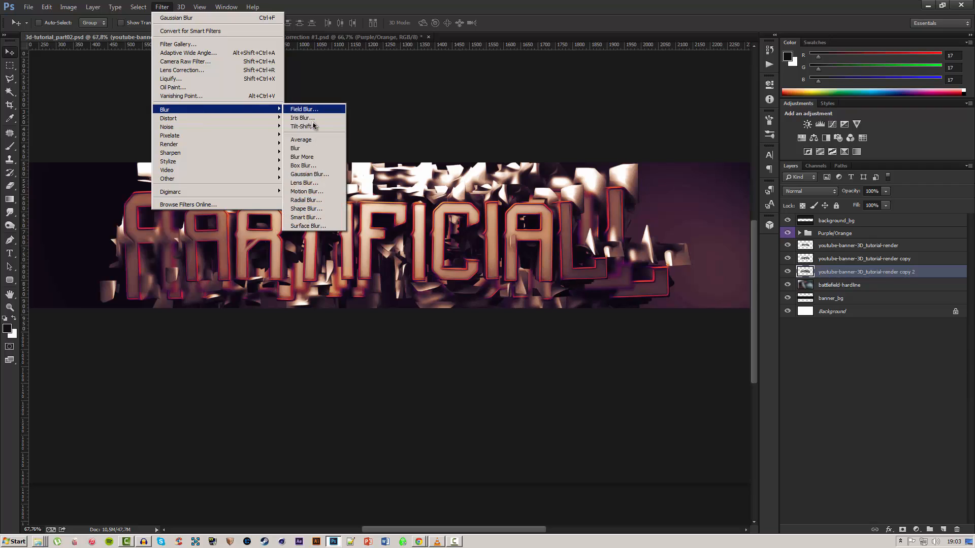
left_click(308, 174)
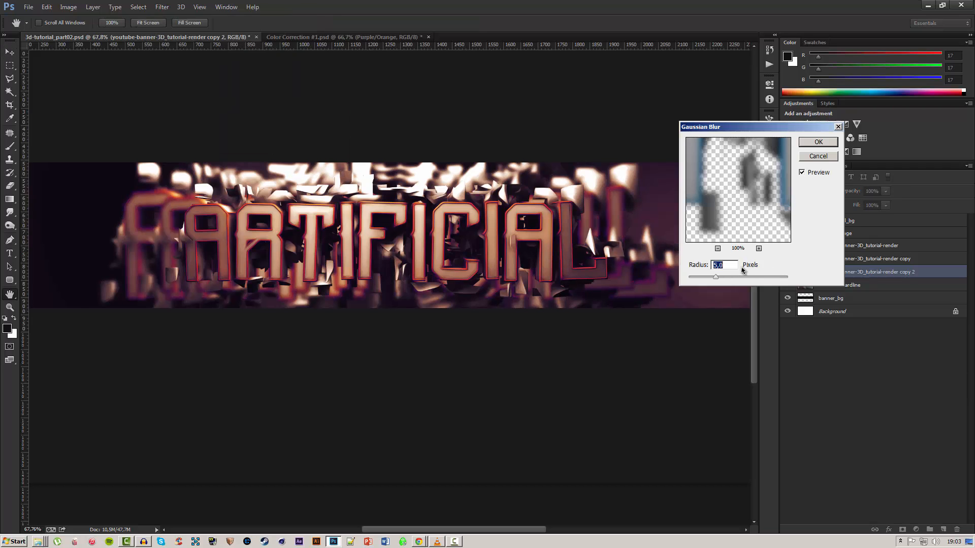
type("15")
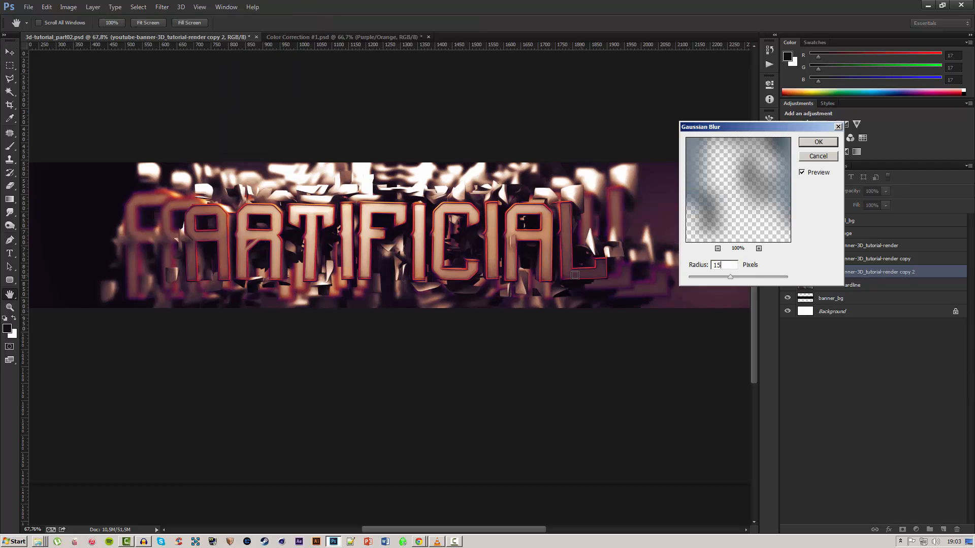
left_click(817, 142)
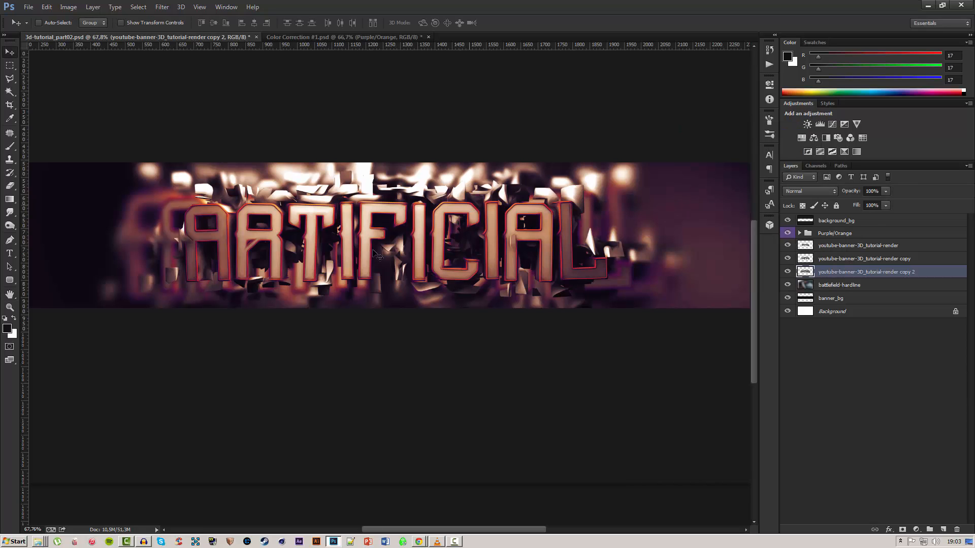
scroll(327, 274, "down", 5)
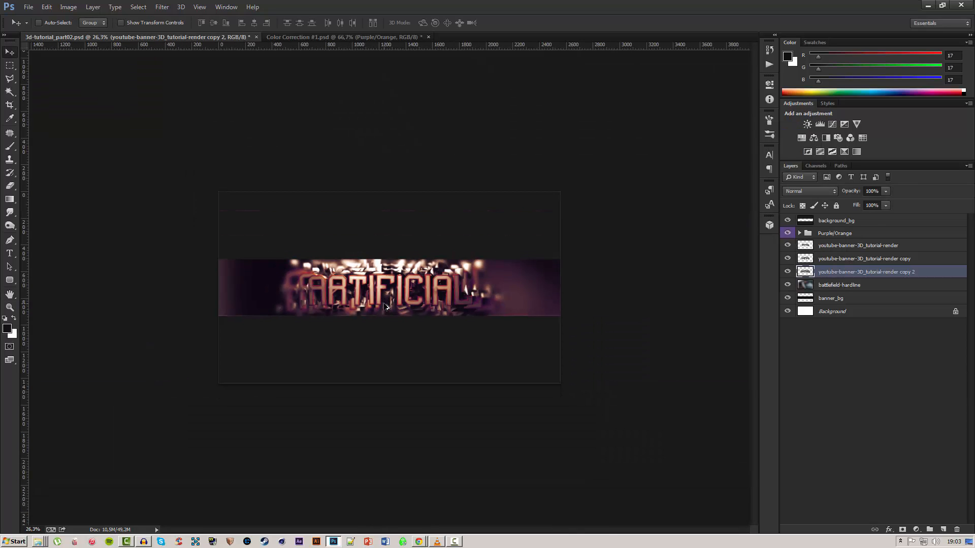
scroll(386, 307, "up", 3)
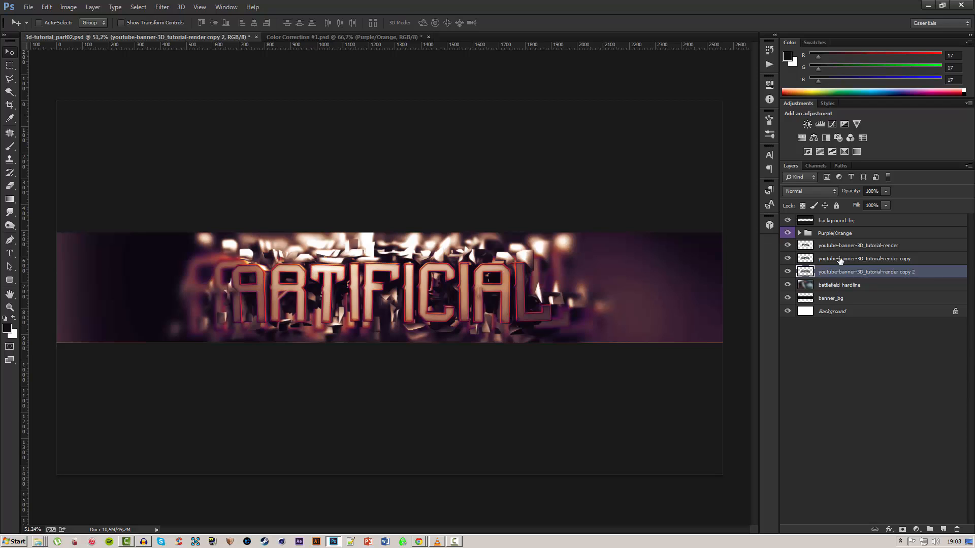
Reapply the last Gaussian Blur to the render copy layer and again to the render copy 2 layer
left_click(838, 260)
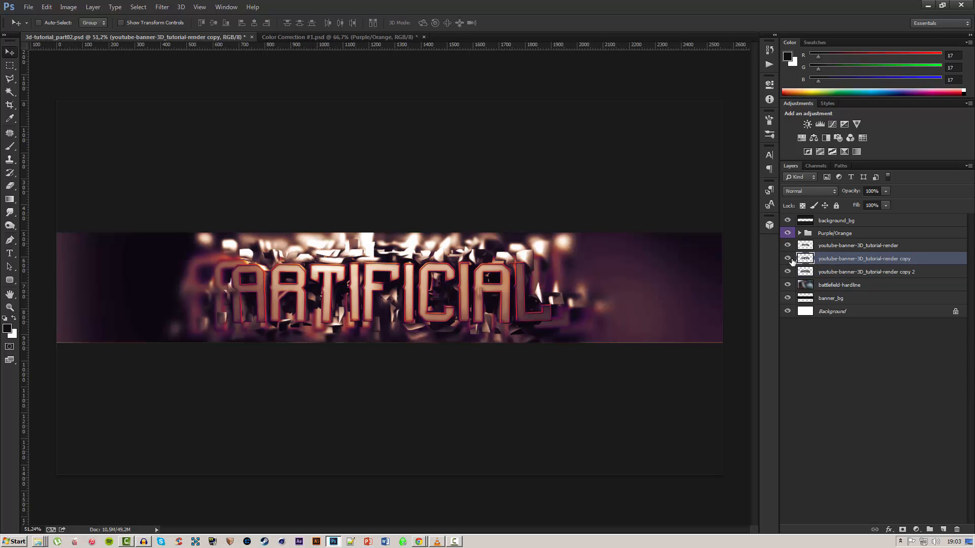
key("ctrl+f")
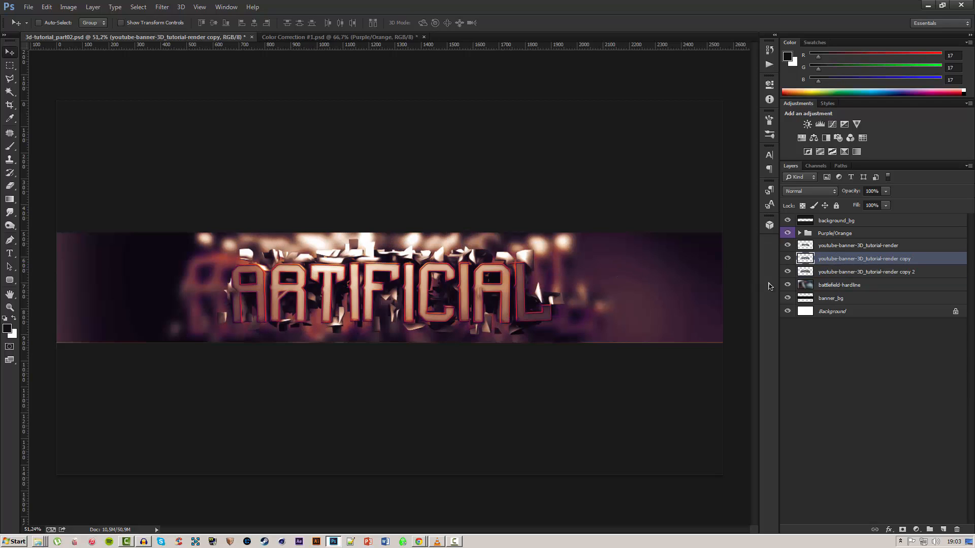
left_click(833, 275)
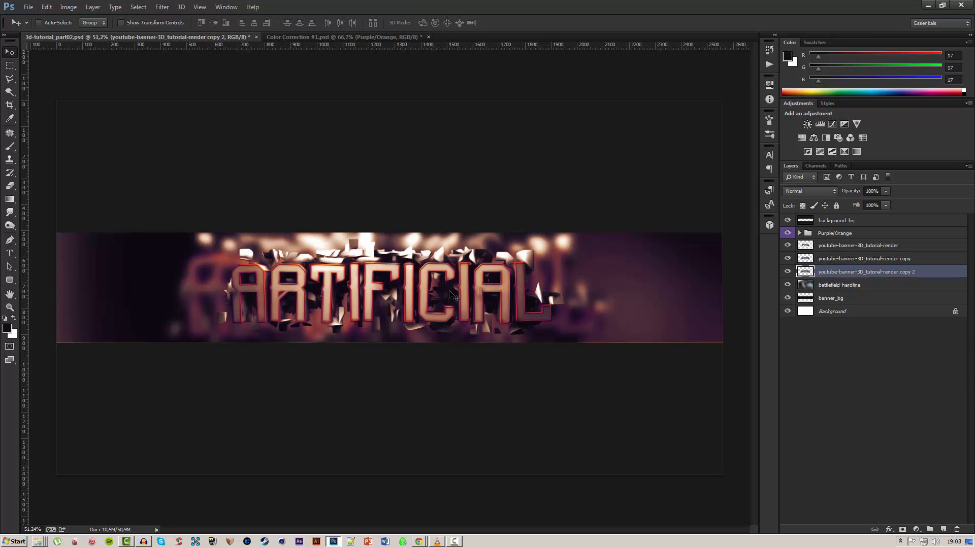
key("ctrl+f")
scroll(454, 294, "down", 4)
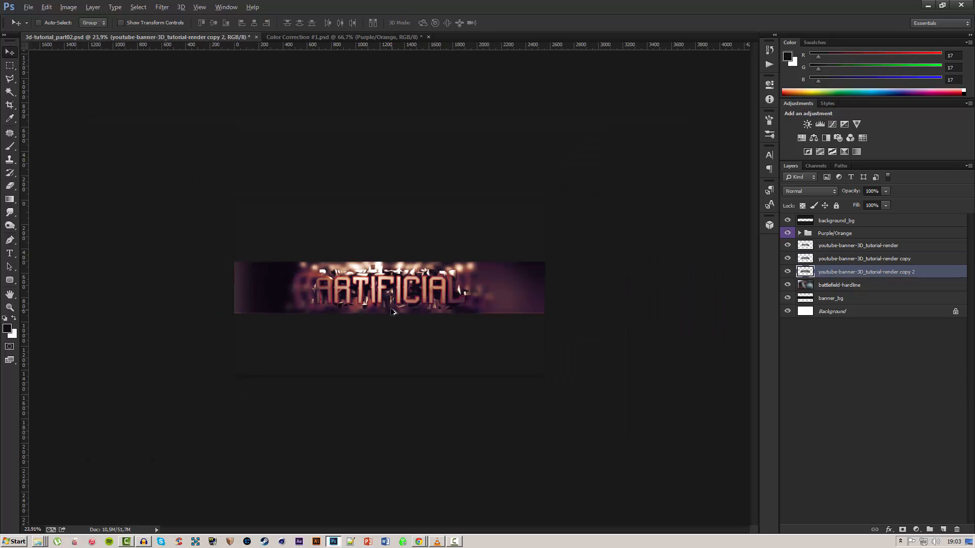
scroll(392, 311, "up", 4)
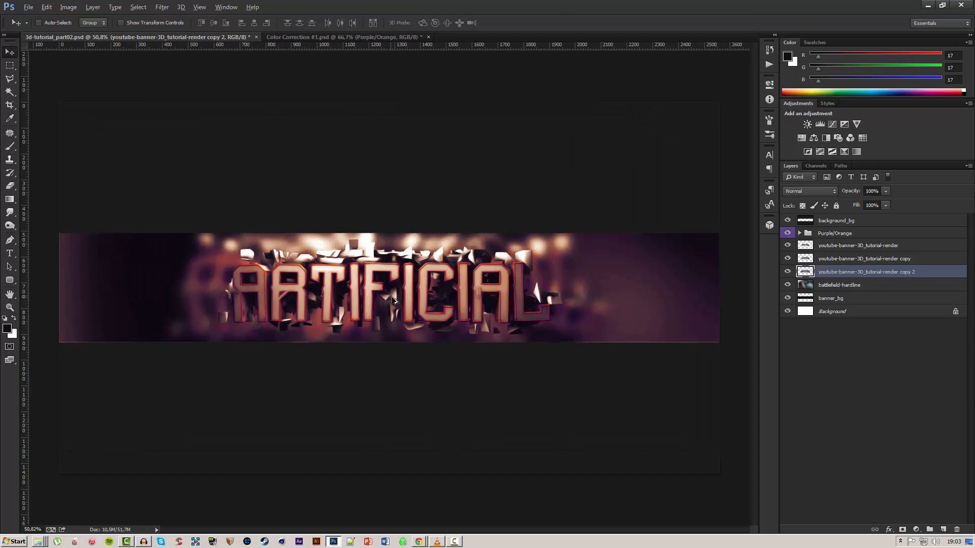
Enlarge the render copy 2 layer slightly around its center so it spreads further behind the text
key("ctrl+t")
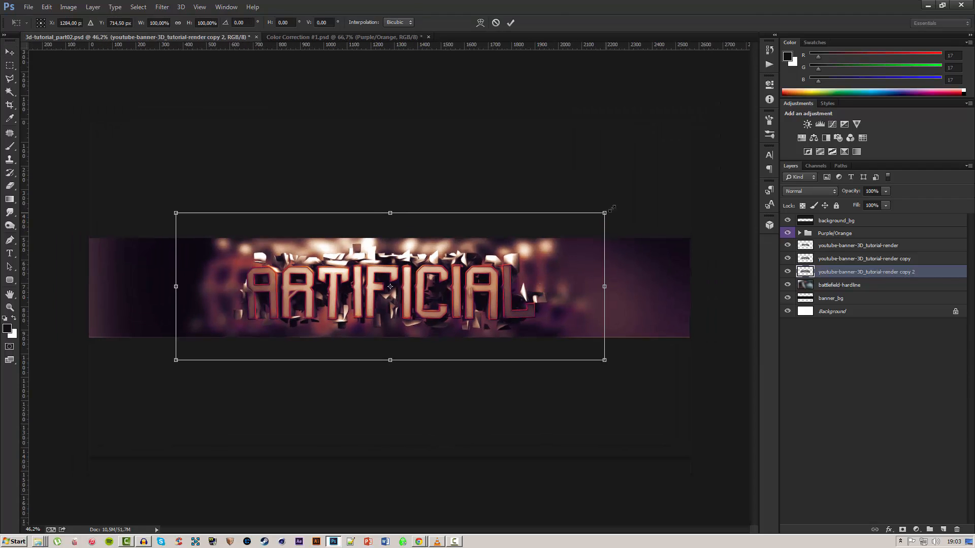
left_click_drag(613, 208, 629, 195)
key("Return")
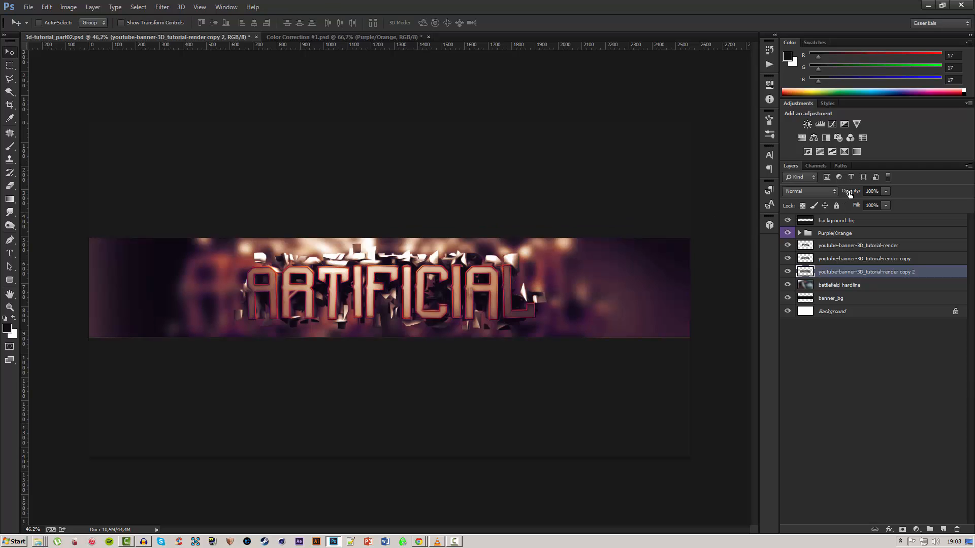
Lower the opacity of the youtube-banner-3D_tutorial-render copy 2 layer to 65%
mouse_move(850, 194)
left_mouse_down()
mouse_move(829, 194)
mouse_move(852, 194)
left_mouse_up()
left_click(852, 194)
scroll(411, 304, "down", 3)
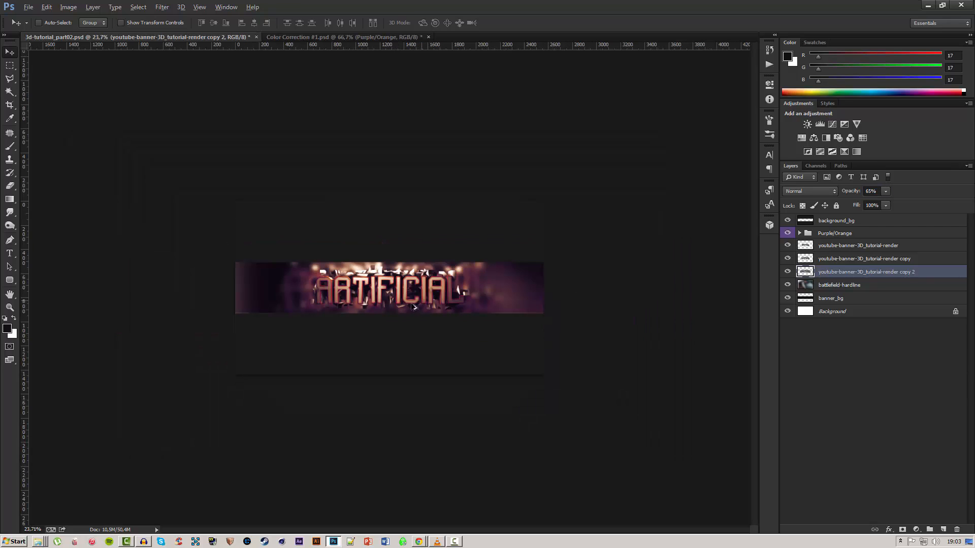
scroll(389, 303, "up", 2)
scroll(389, 304, "up", 1)
Compare the banner with and without the two blurred render copies, leave both visible and save the document
left_click_drag(789, 269, 787, 258)
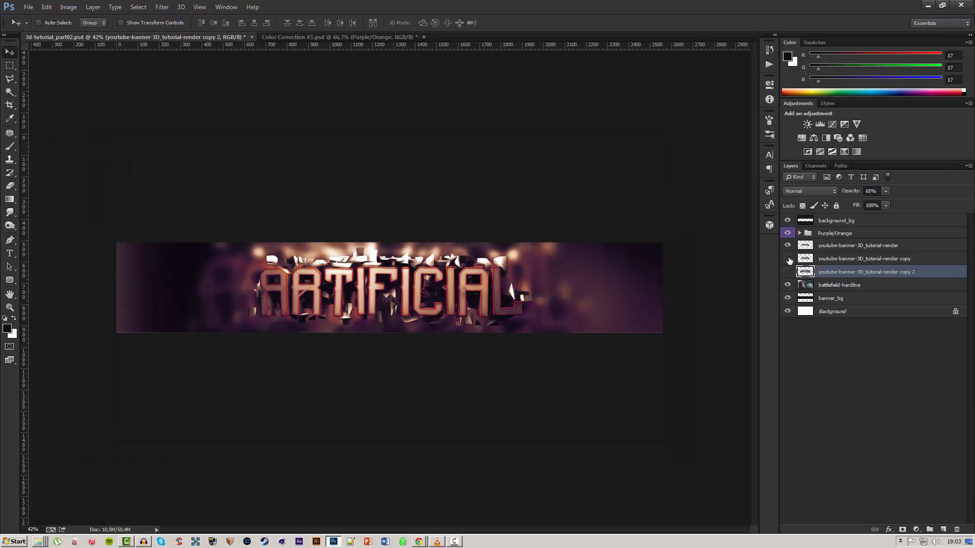
scroll(367, 307, "down", 1)
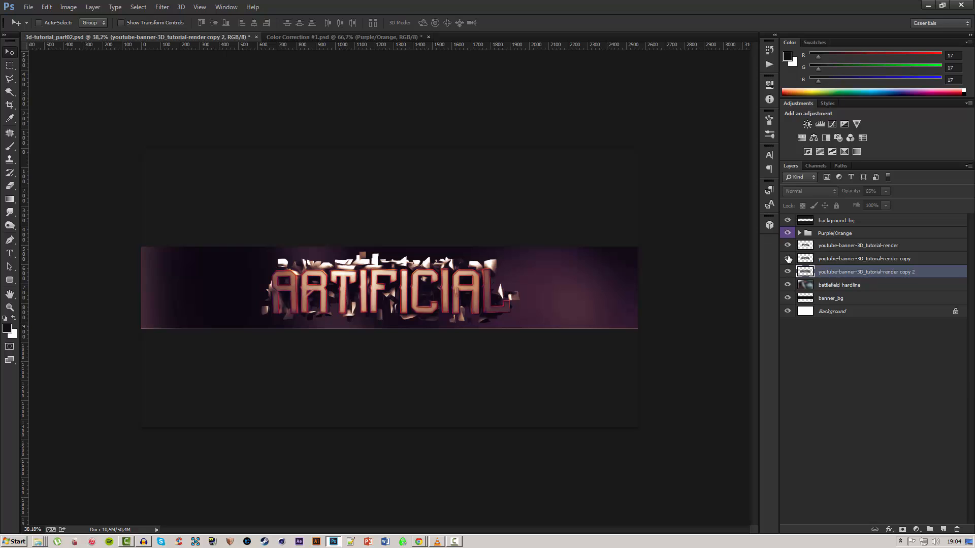
left_click_drag(788, 258, 788, 272)
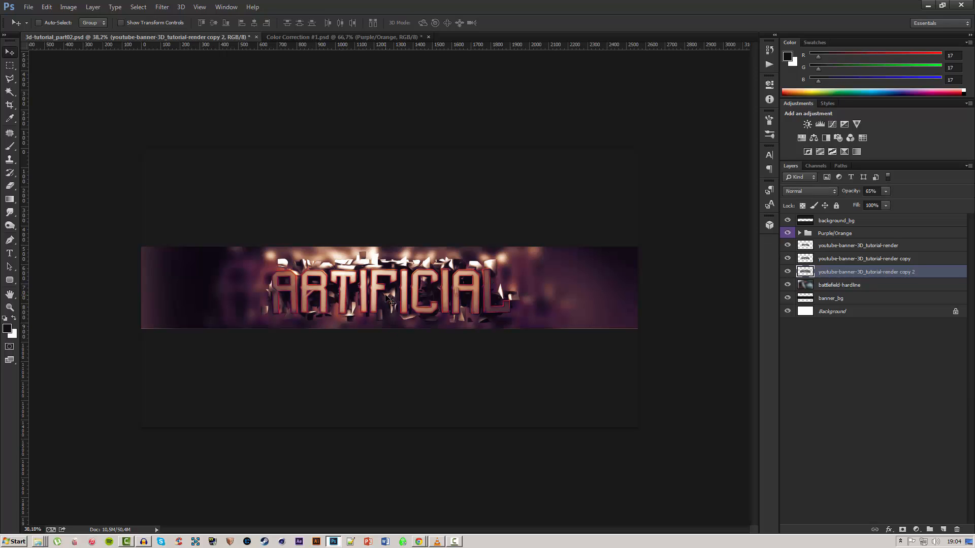
scroll(387, 299, "up", 2)
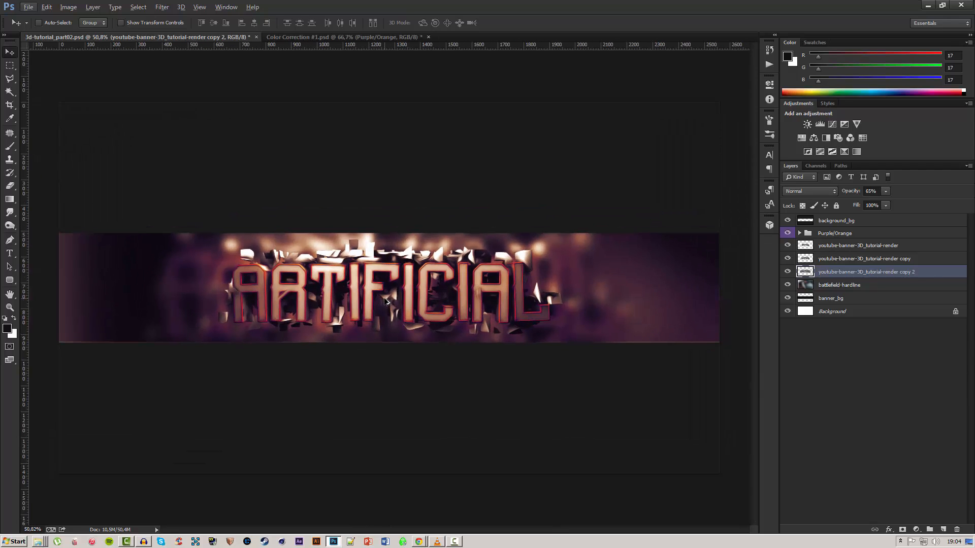
key("ctrl+s")
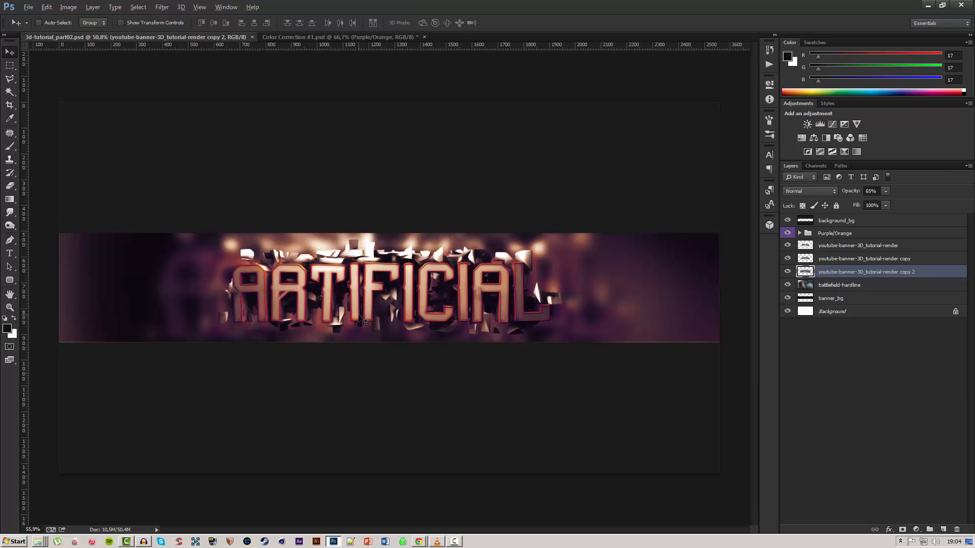
scroll(365, 321, "up", 1)
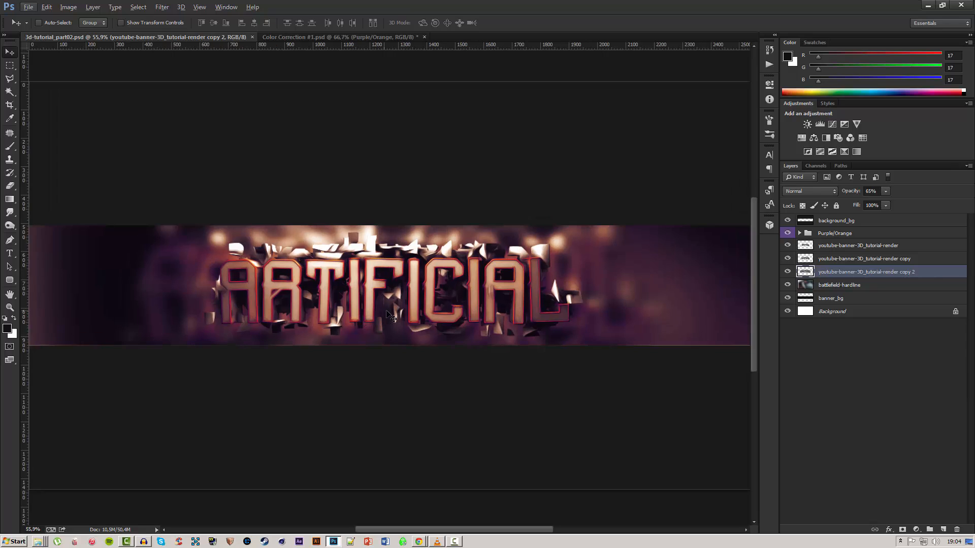
Duplicate the original youtube-banner-3D_tutorial-render layer and hide the original beneath the copy
left_click(856, 246)
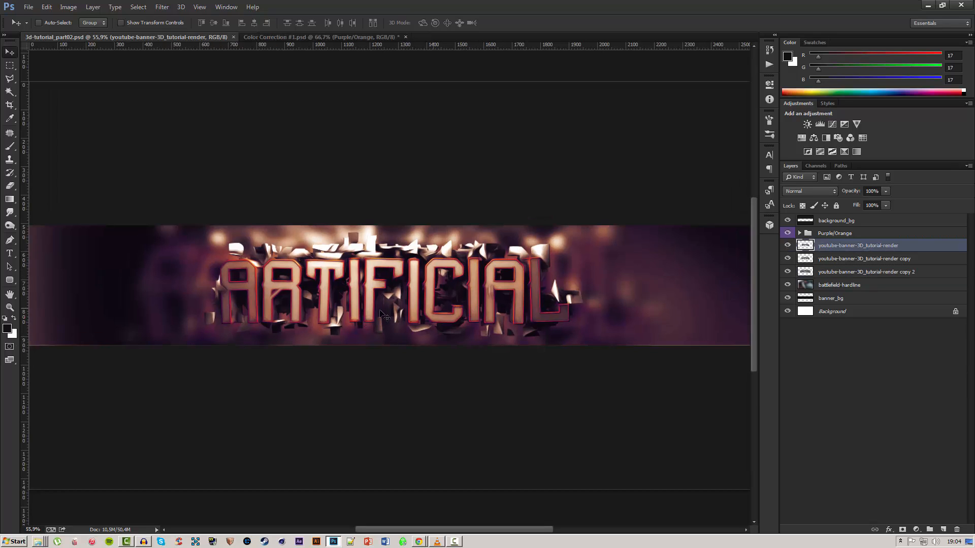
scroll(401, 312, "up", 1)
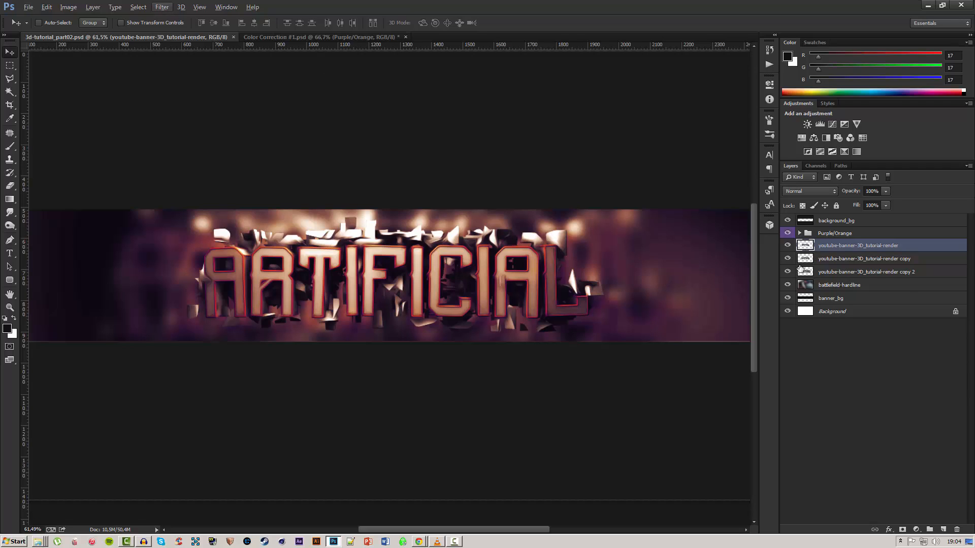
key("ctrl+j")
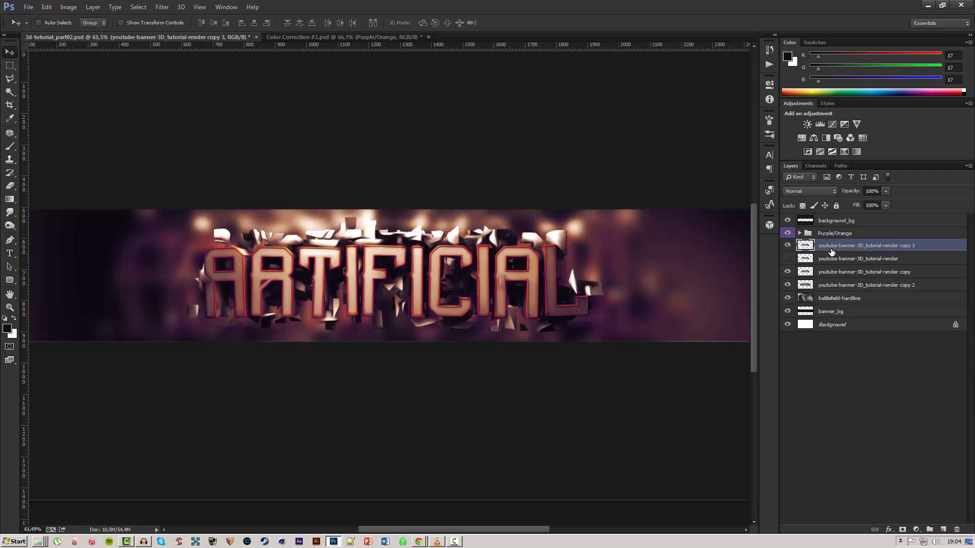
Set up a Motion Blur with an angle of 0° and a distance of 4 pixels on the render copy 3 layer
left_click(162, 7)
mouse_move(183, 110)
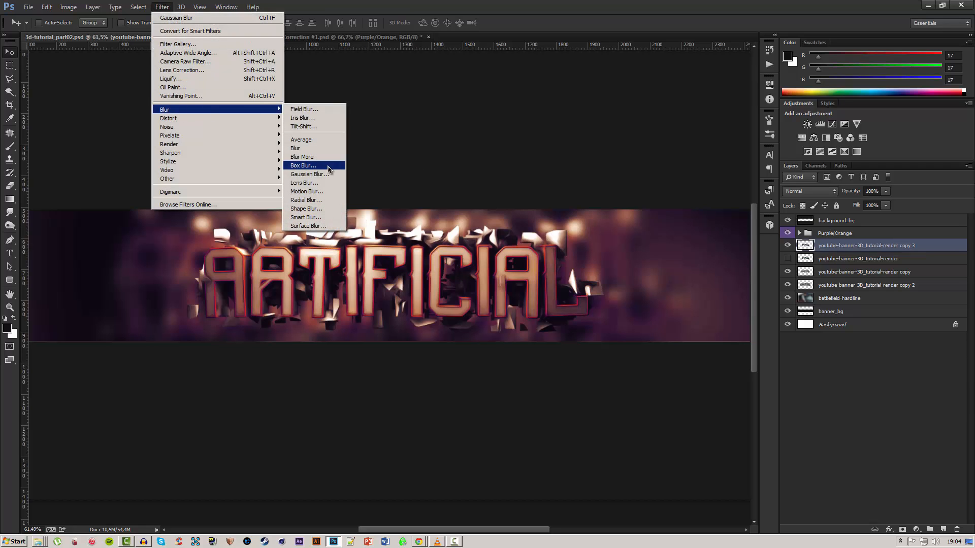
left_click(314, 192)
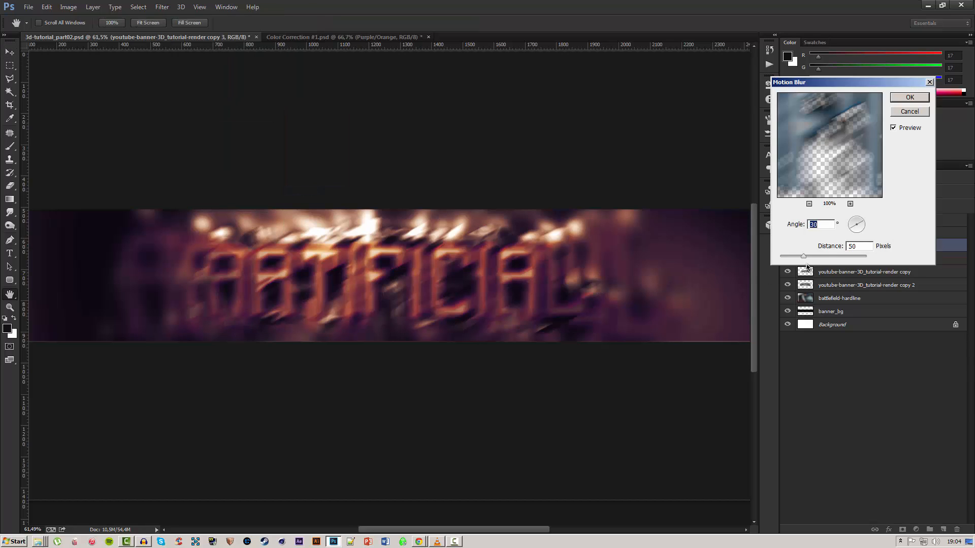
type("0")
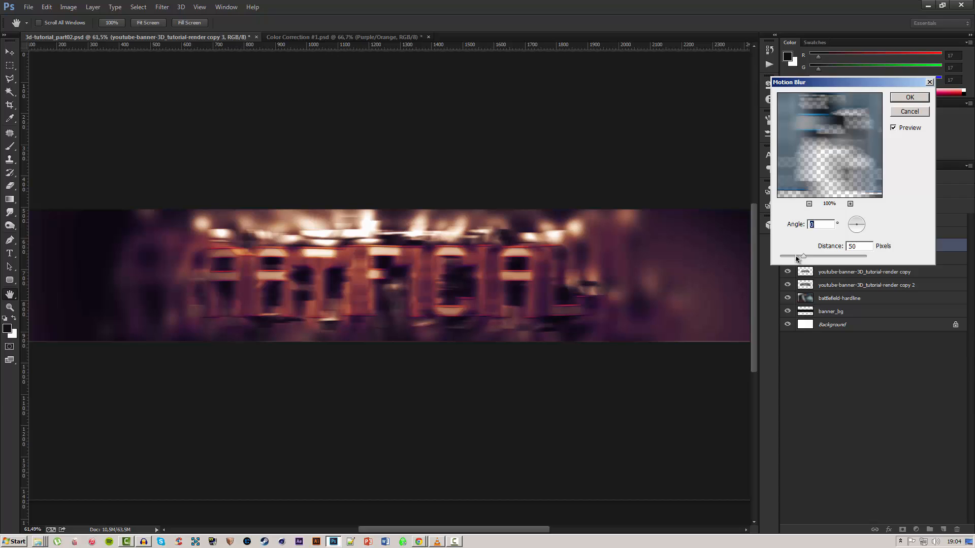
left_click_drag(796, 259, 779, 260)
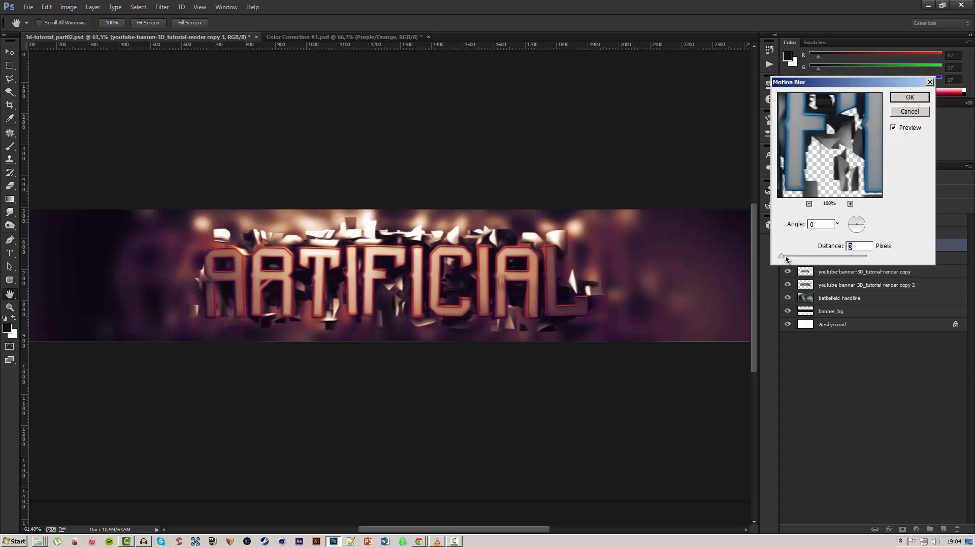
key("Up")
key("Up")
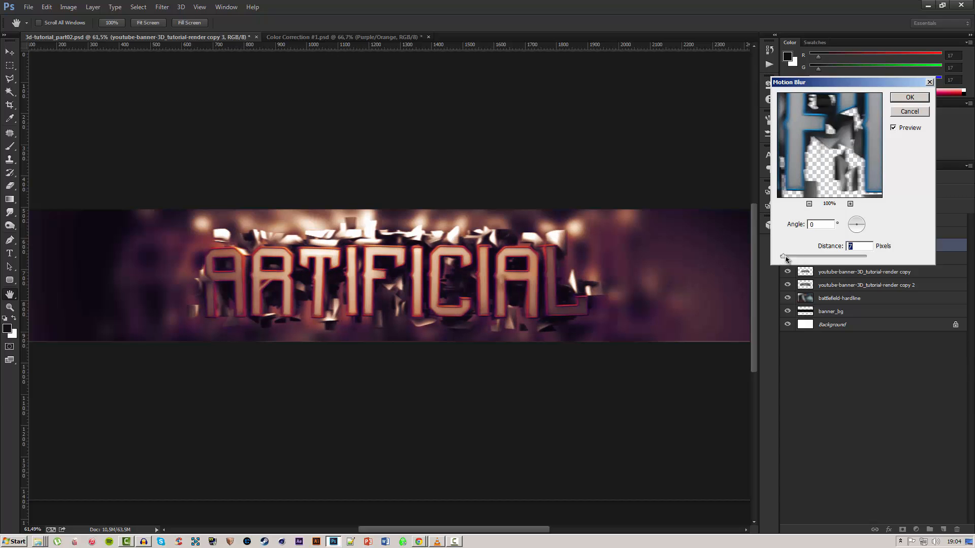
key("Down")
key("Down")
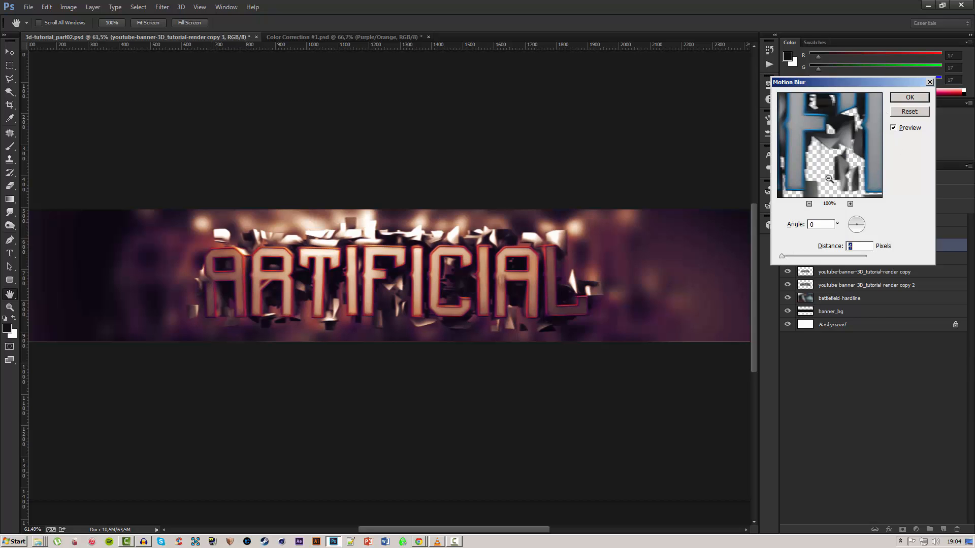
Compare the text with and without the Motion Blur preview, and apply the filter
left_click(833, 151, "alt")
left_click(833, 151, "alt")
left_click_drag(833, 151, 807, 156)
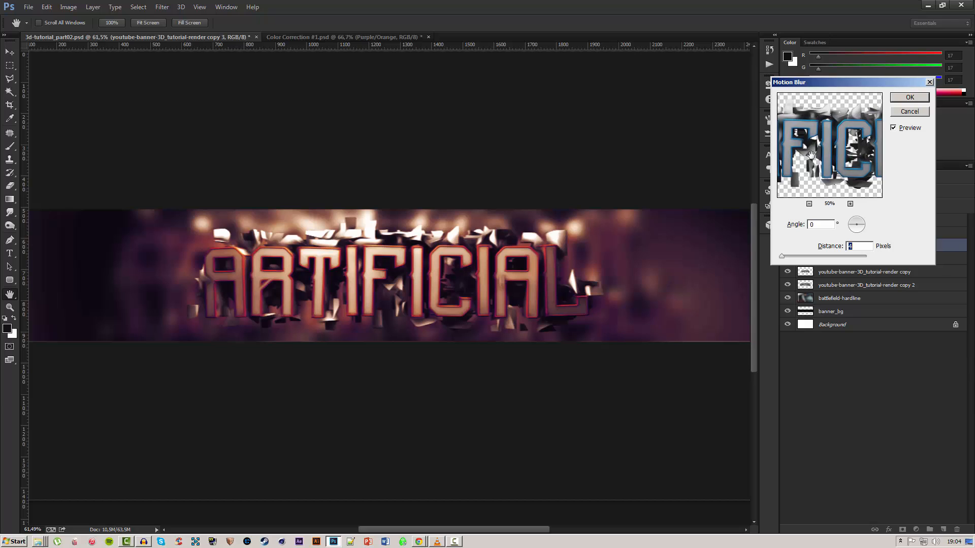
left_click(894, 129)
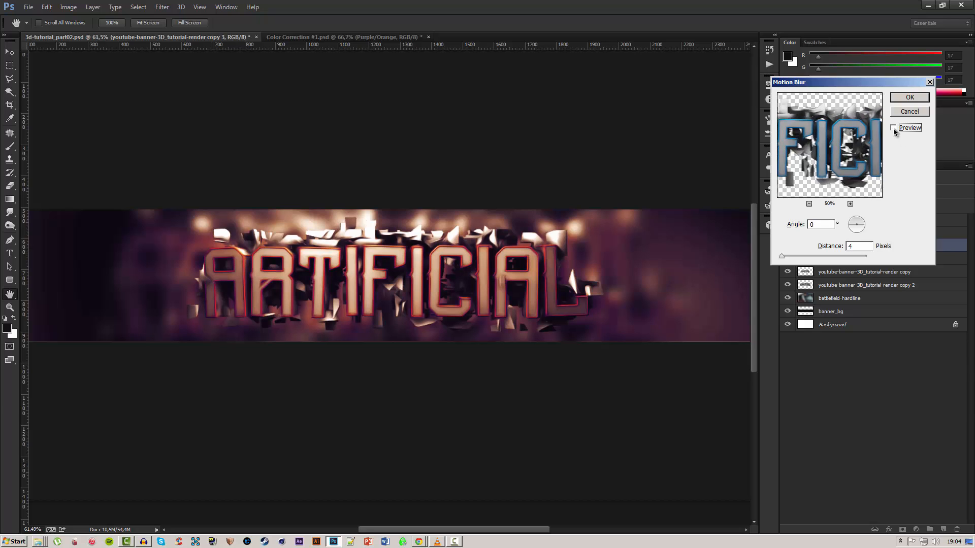
left_click(893, 129)
left_click(893, 129)
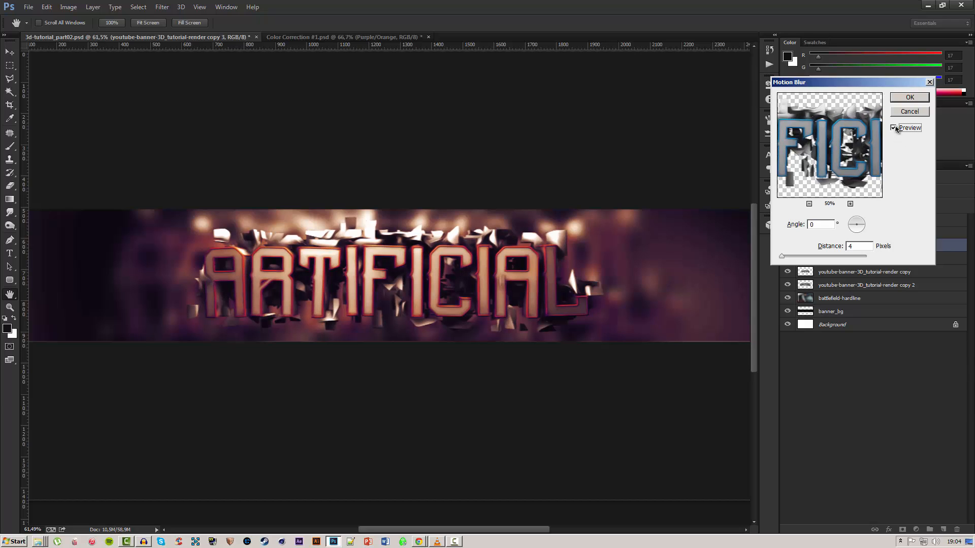
left_click(909, 97)
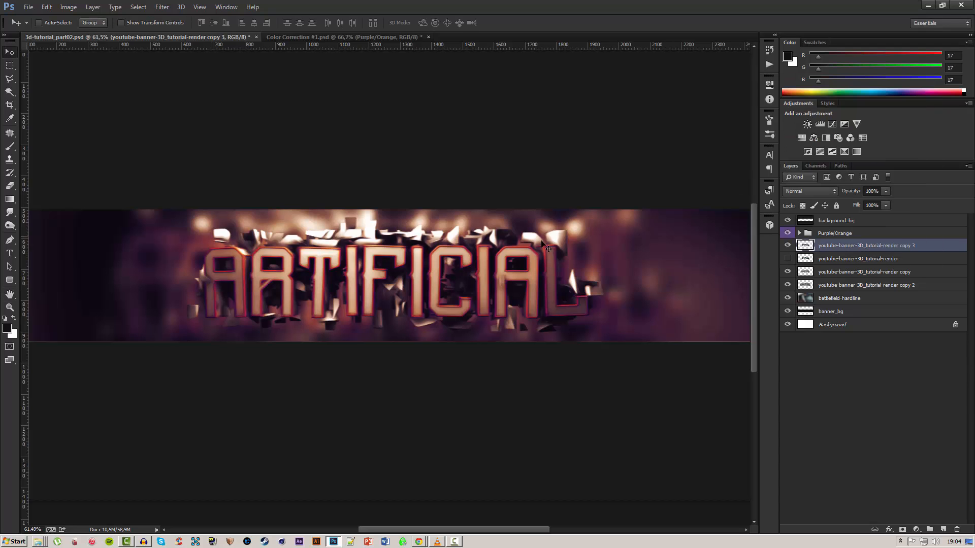
Save the document and check the motion-blurred text against the whole banner
key("ctrl+s")
key("ctrl+0")
scroll(457, 270, "down", 4)
scroll(371, 295, "up", 5)
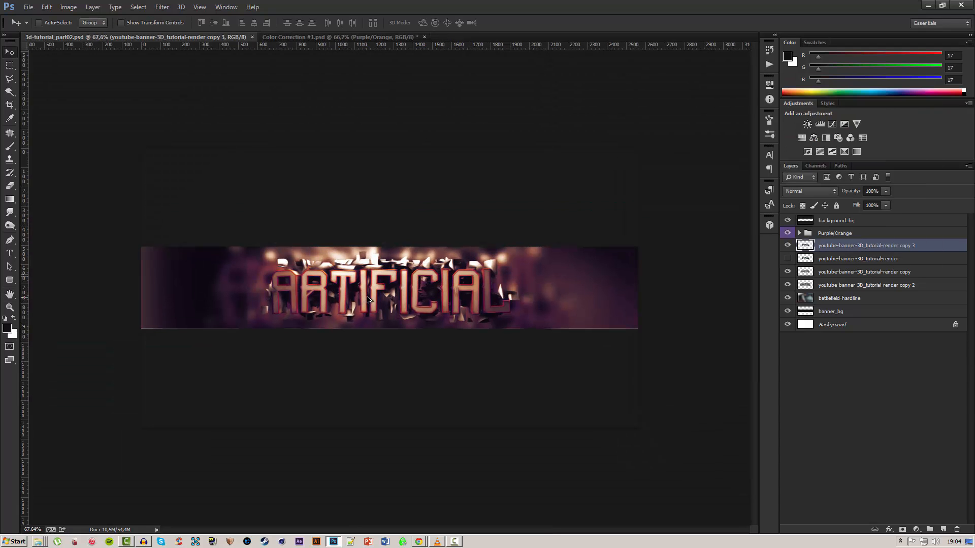
Select the outline of the render copy 3 layer's content and feather the selection by 10 pixels
scroll(382, 275, "up", 4)
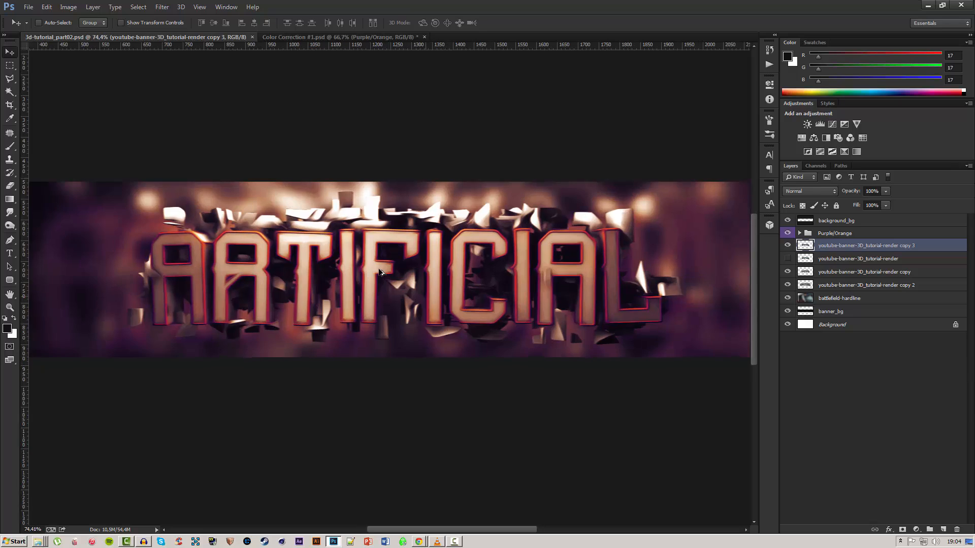
scroll(379, 270, "down", 1)
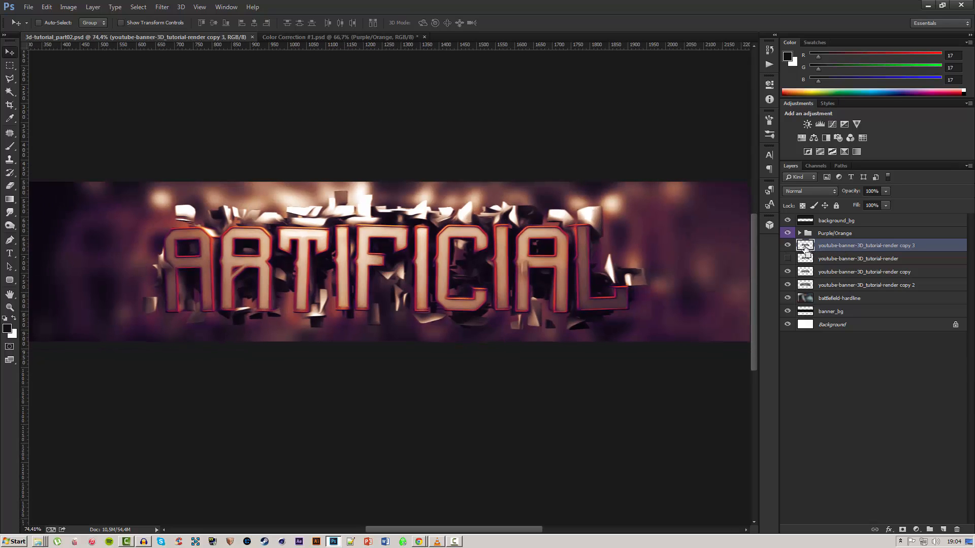
left_click(807, 249, "ctrl")
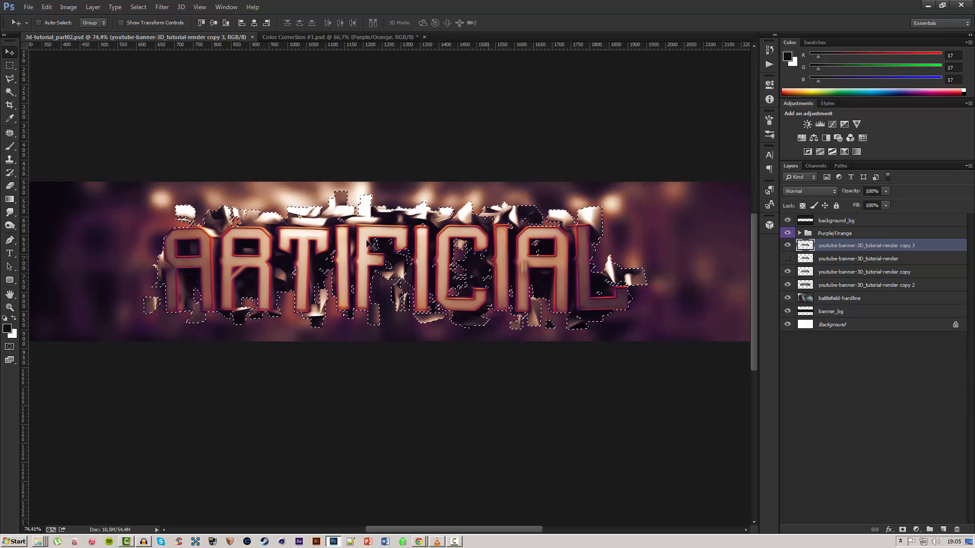
left_click(153, 7)
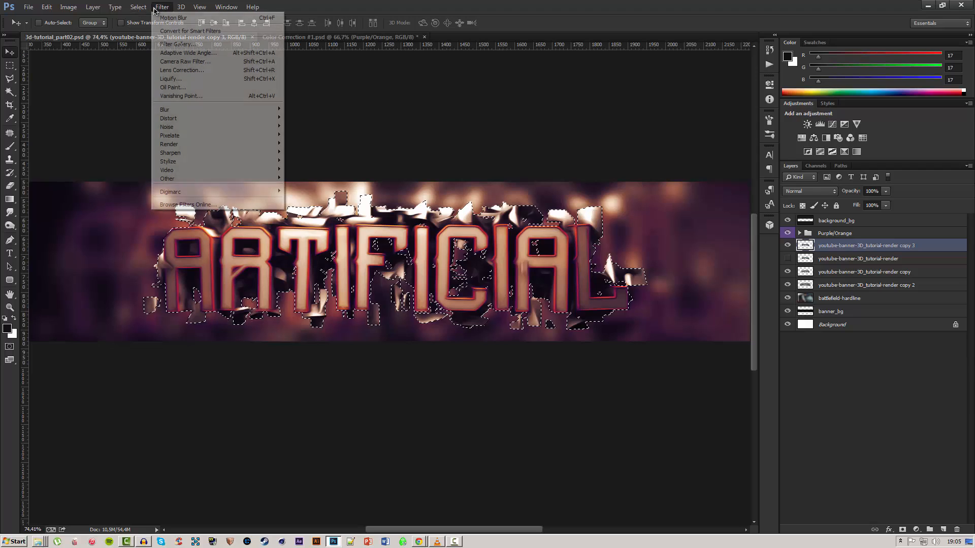
mouse_move(139, 7)
mouse_move(173, 118)
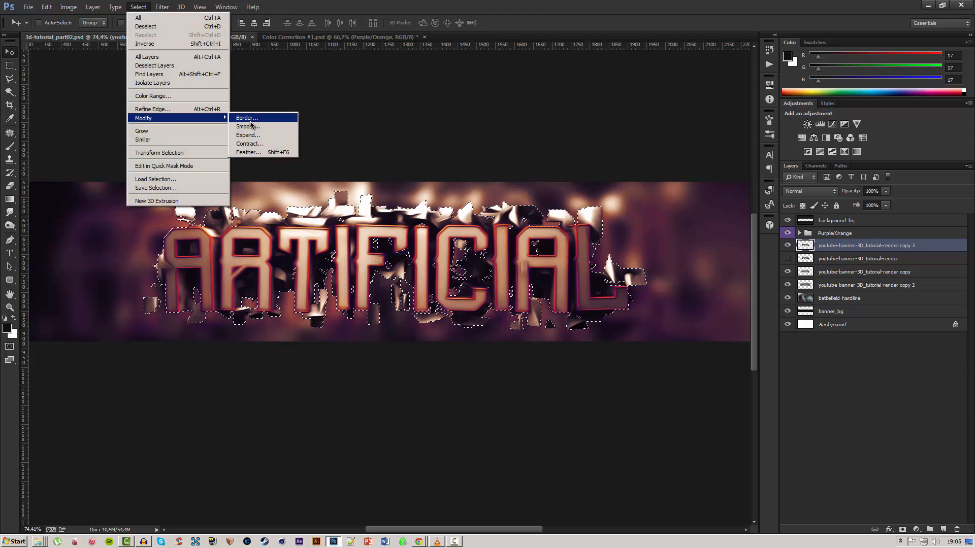
left_click(247, 152)
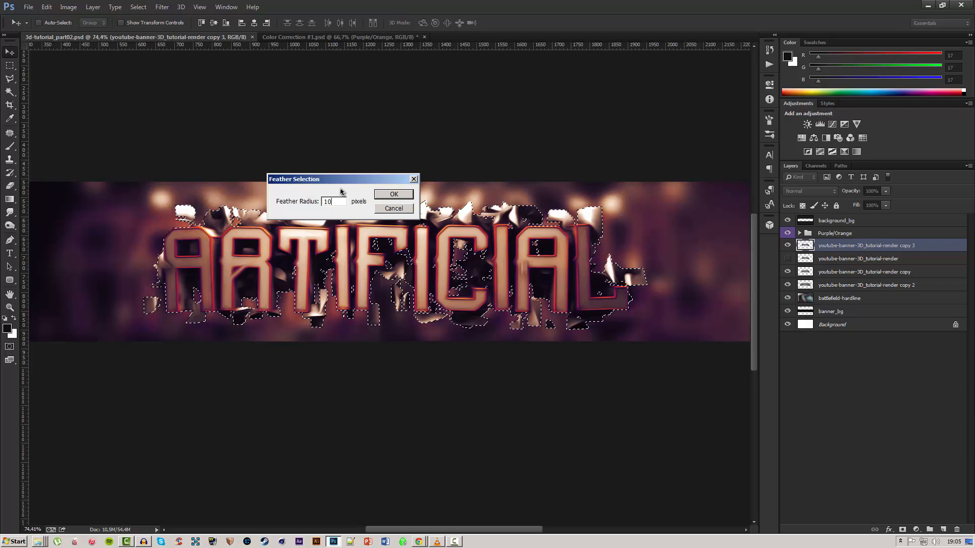
key("Return")
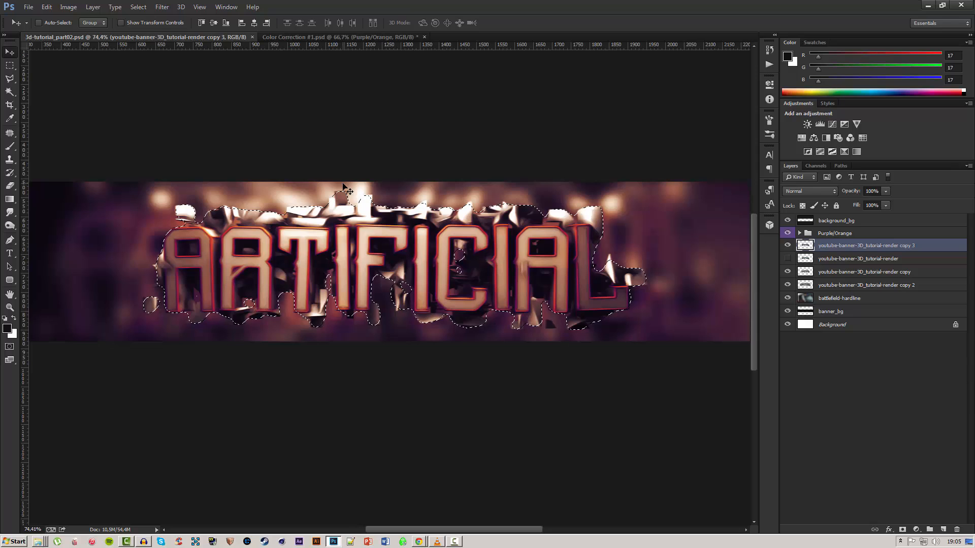
Try softening the render's edges by deleting everything outside the feathered selection, and deselect to check the whole banner
key("Delete")
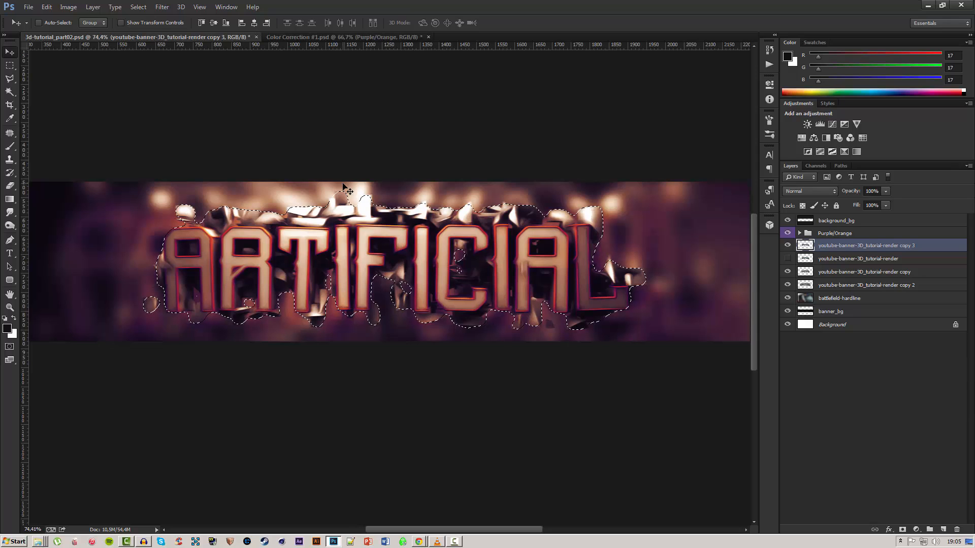
key("ctrl+d")
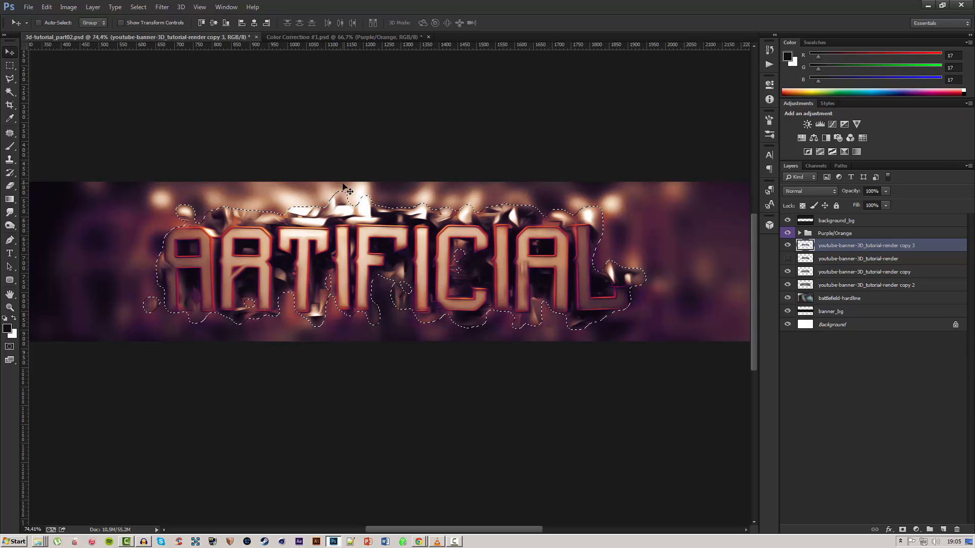
scroll(380, 276, "down", 3)
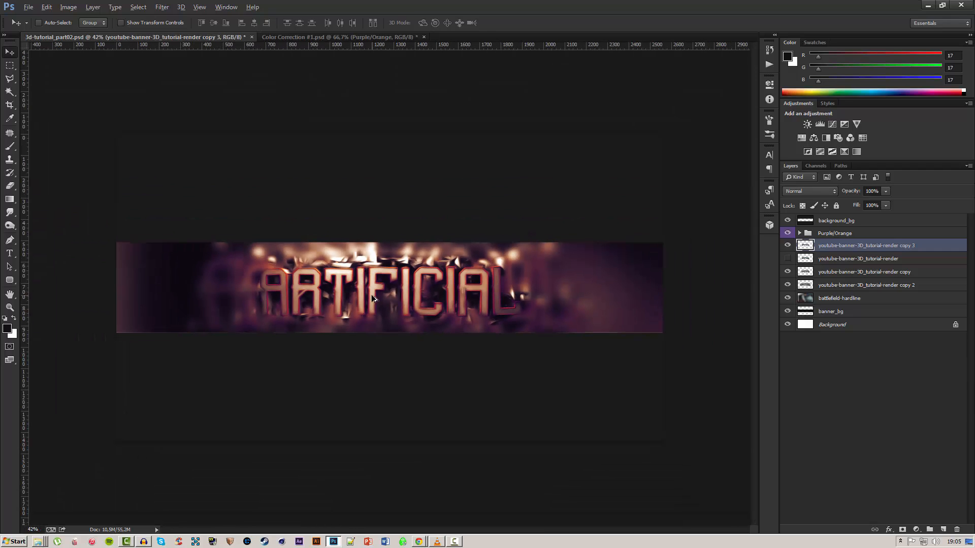
scroll(447, 307, "up", 3)
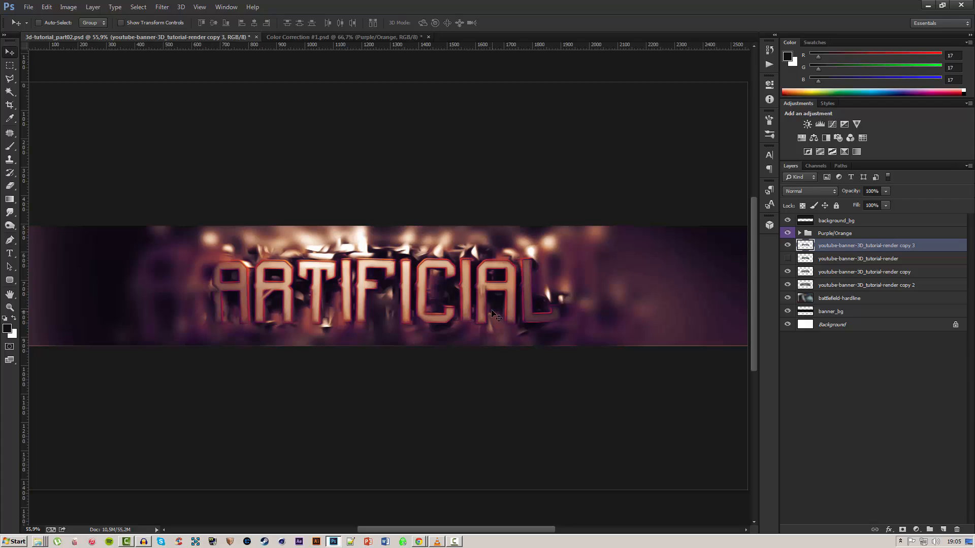
Undo the edge deletions on the render, clear the selection and save the document
key("ctrl+alt+z")
key("ctrl+alt+z")
key("ctrl+alt+z")
key("ctrl+alt+z")
key("ctrl+alt+z")
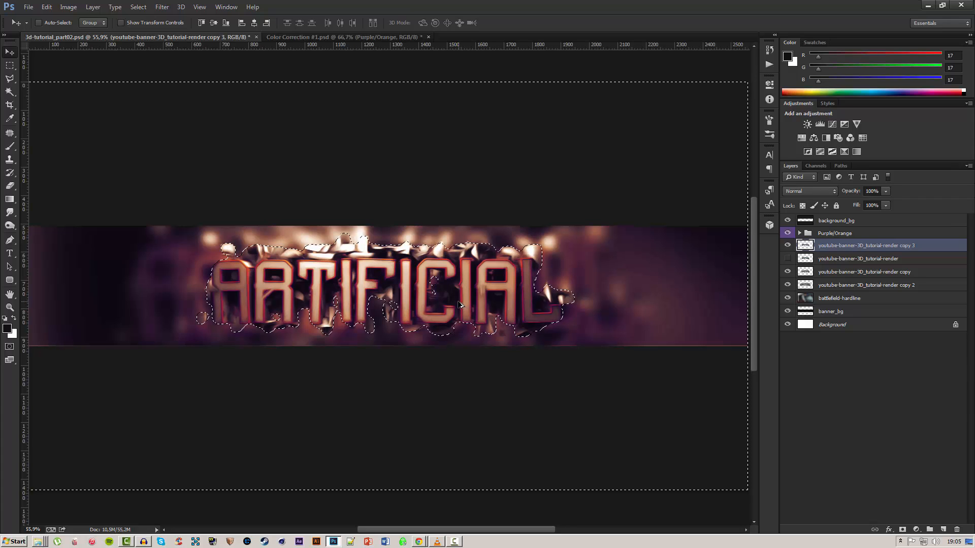
key("ctrl+d")
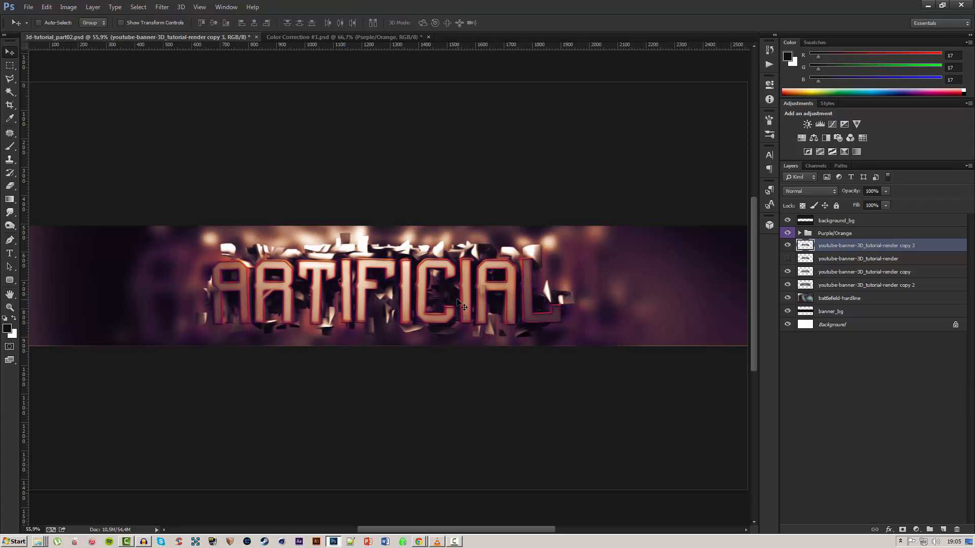
key("ctrl+s")
scroll(387, 287, "up", 2)
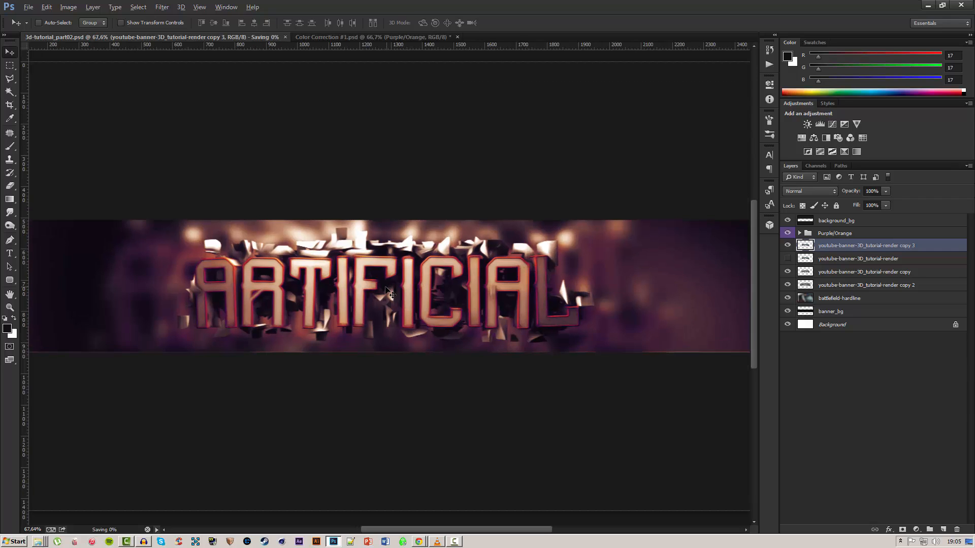
Try to fade the fragments around the ARTIFICIAL text on render copy 3 with a soft 118 px Eraser
key("b")
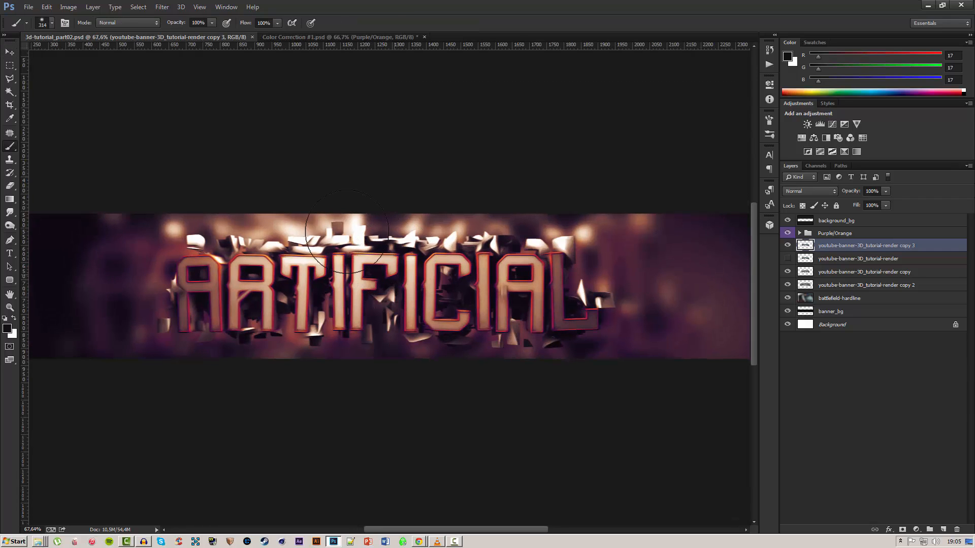
key("e")
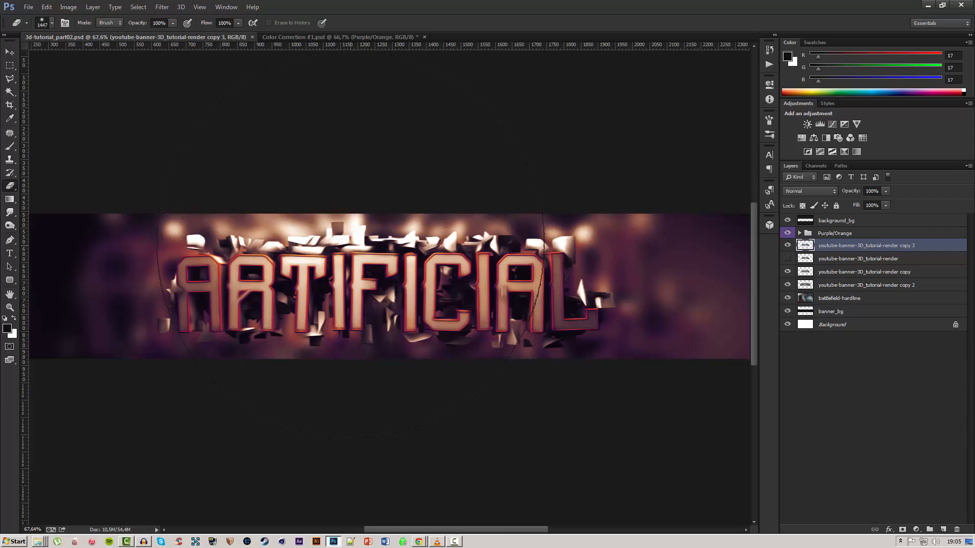
right_click(366, 237)
mouse_move(450, 260)
left_mouse_down()
mouse_move(434, 260)
mouse_move(468, 256)
left_mouse_up()
left_click(303, 235)
key("ctrl+z")
right_click(384, 228)
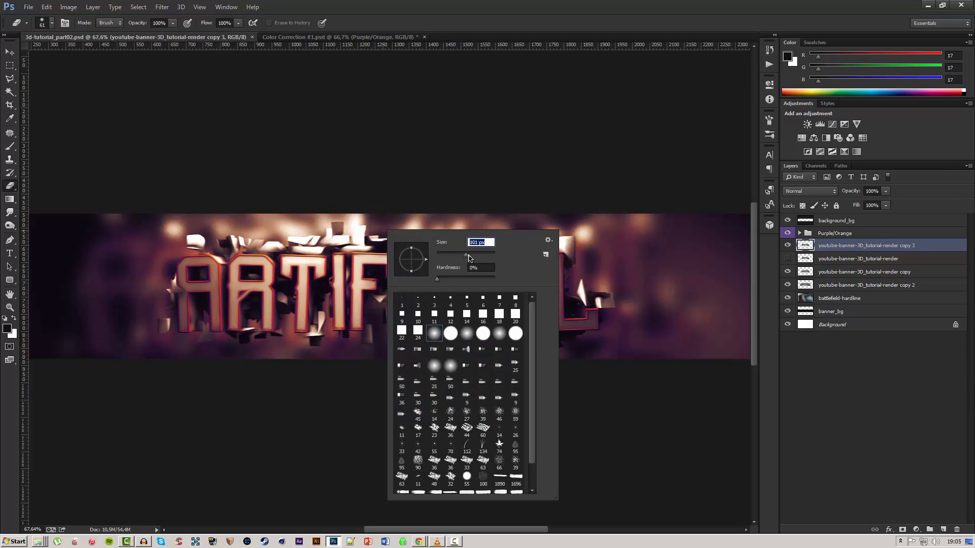
key("Return")
mouse_move(195, 232)
left_mouse_down()
mouse_move(148, 231)
mouse_move(165, 357)
left_mouse_up()
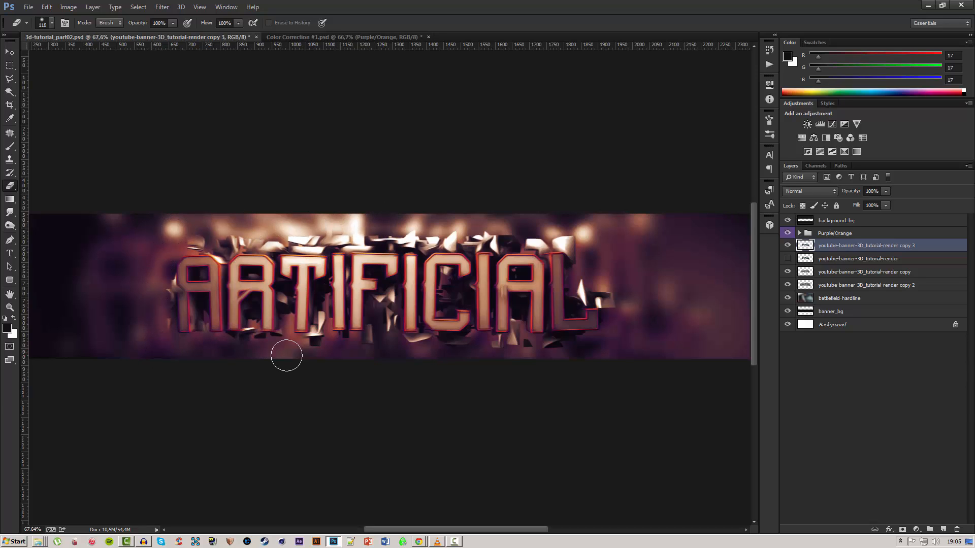
mouse_move(524, 356)
left_mouse_down()
mouse_move(595, 350)
mouse_move(616, 317)
mouse_move(599, 268)
mouse_move(533, 225)
left_mouse_up()
Undo all eraser strokes on the render copy 3 layer and save the document
key("ctrl+z")
key("ctrl+alt+z")
key("ctrl+alt+z")
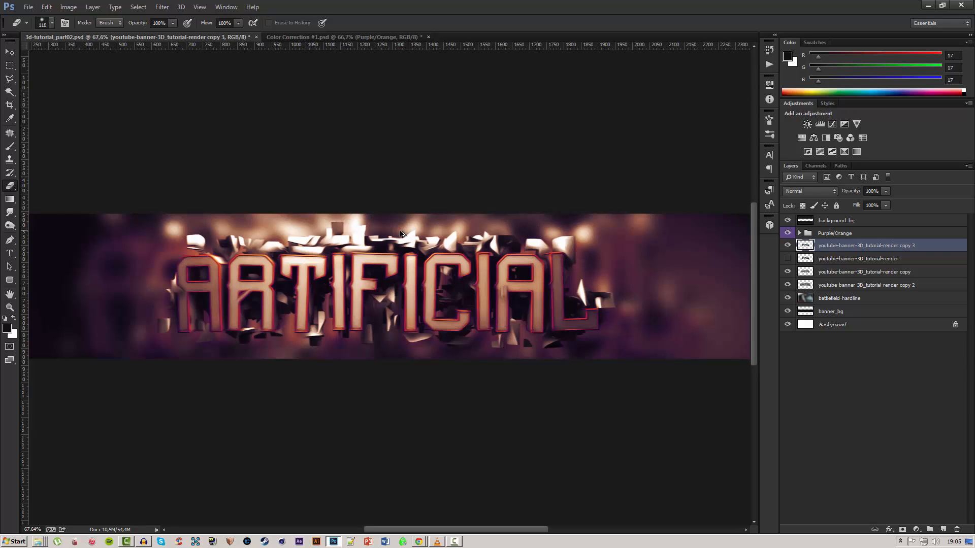
key("ctrl+alt+z")
key("ctrl+alt+z")
key("ctrl+alt+z")
key("v")
key("ctrl+s")
scroll(416, 263, "down", 1)
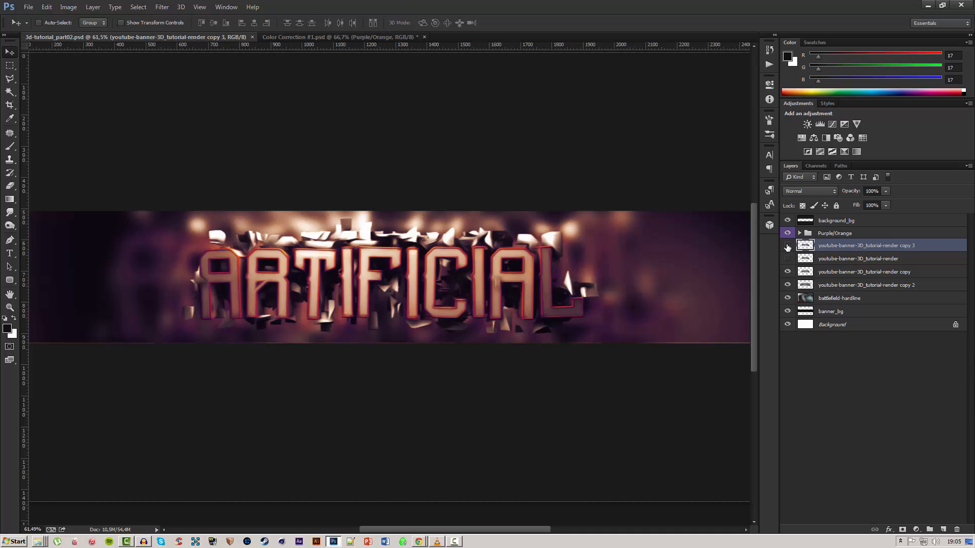
Hide the youtube-banner-3D_tutorial-render copy 3 layer and save the document
left_click(787, 247)
scroll(378, 304, "down", 4)
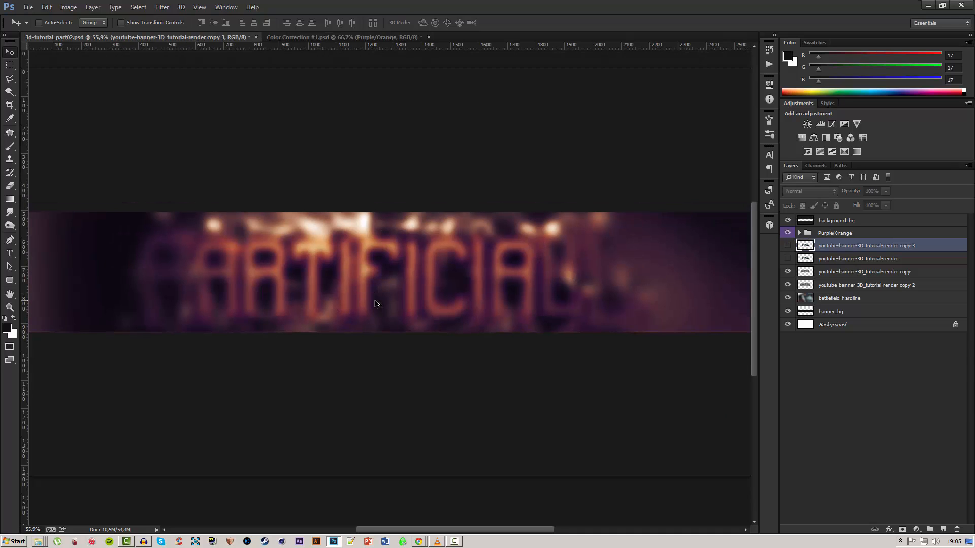
scroll(382, 302, "up", 2)
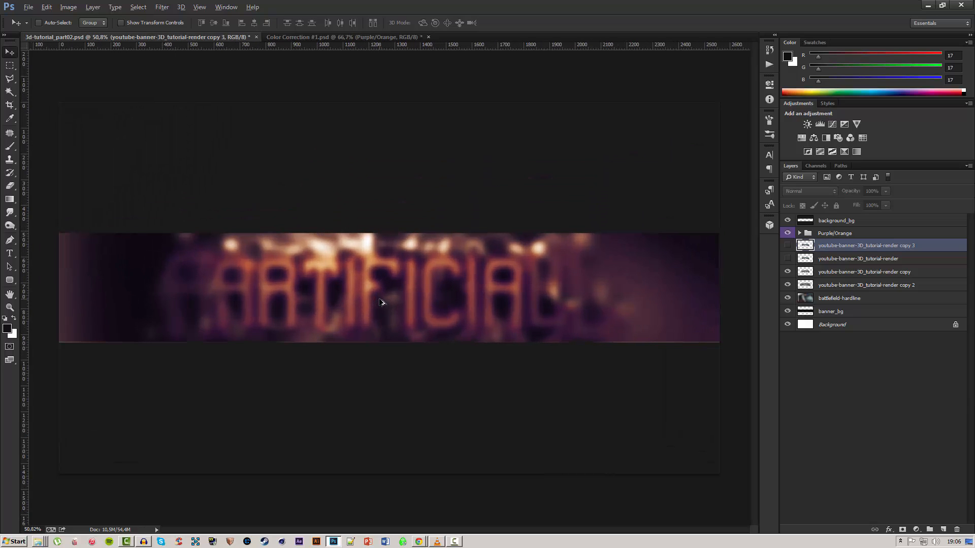
key("ctrl+s")
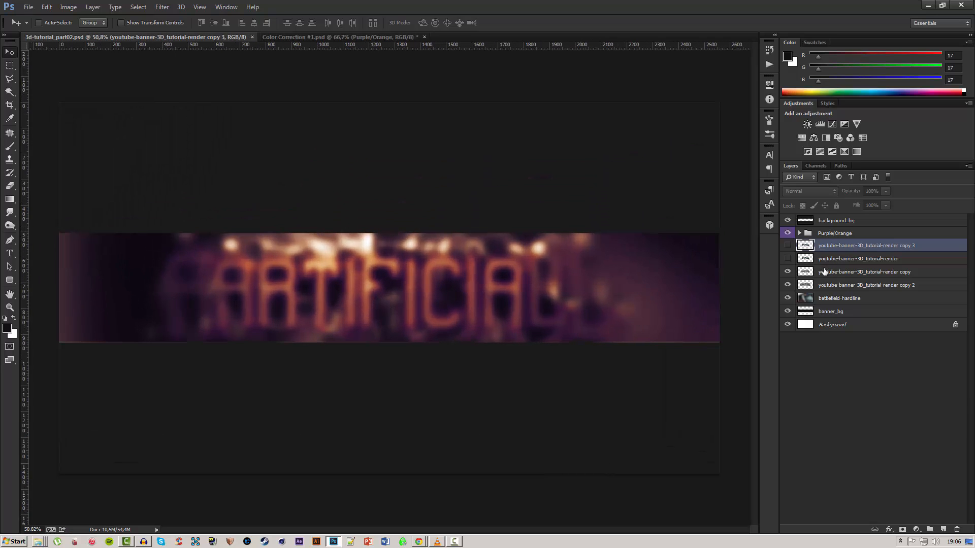
Add a new layer directly above the blurred youtube-banner-3D_tutorial-render copy layer
left_click(813, 272)
left_click_drag(784, 273, 787, 286)
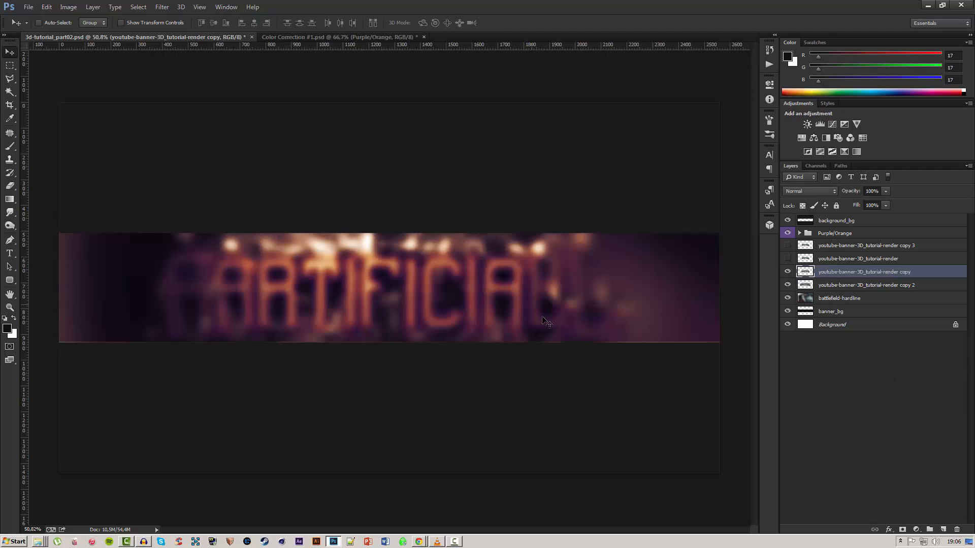
left_click(942, 529)
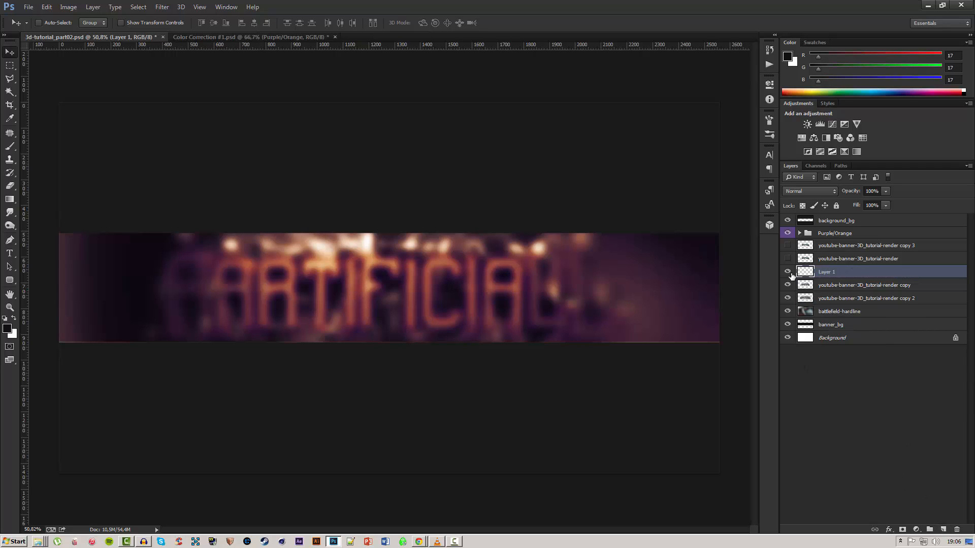
left_click(788, 286)
Set up a soft Brush with a size of 1500 px and 0% hardness
key("b")
right_click(378, 276)
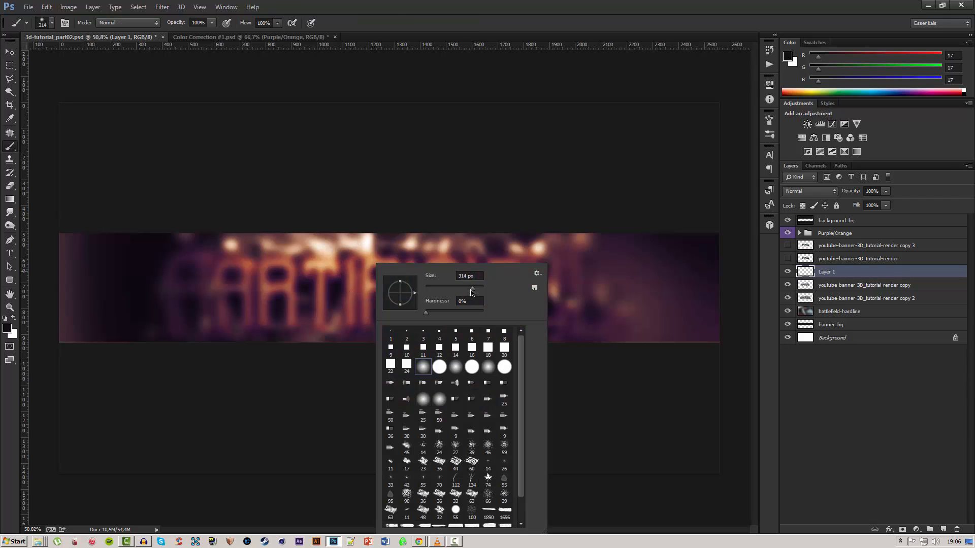
left_click_drag(472, 292, 476, 291)
left_click_drag(478, 288, 479, 288)
key("Return")
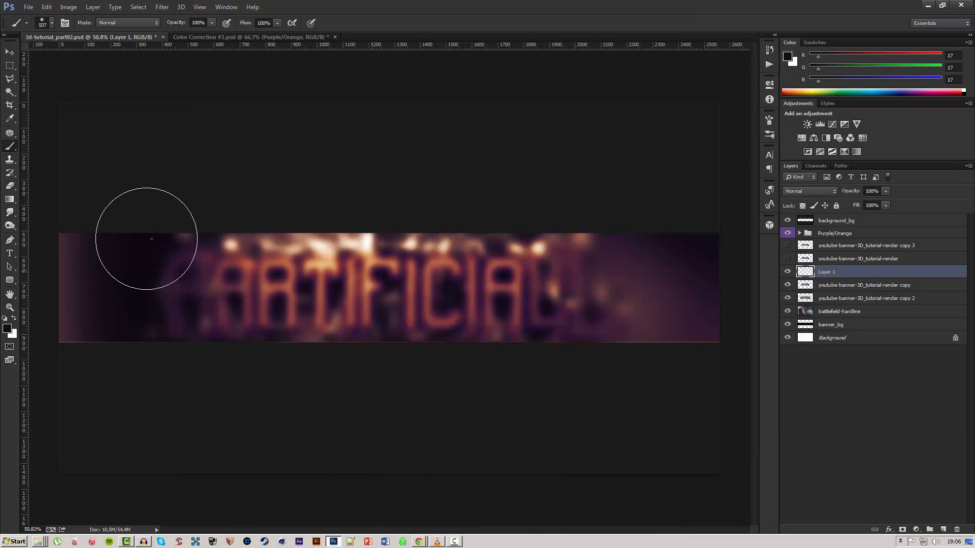
right_click(449, 194)
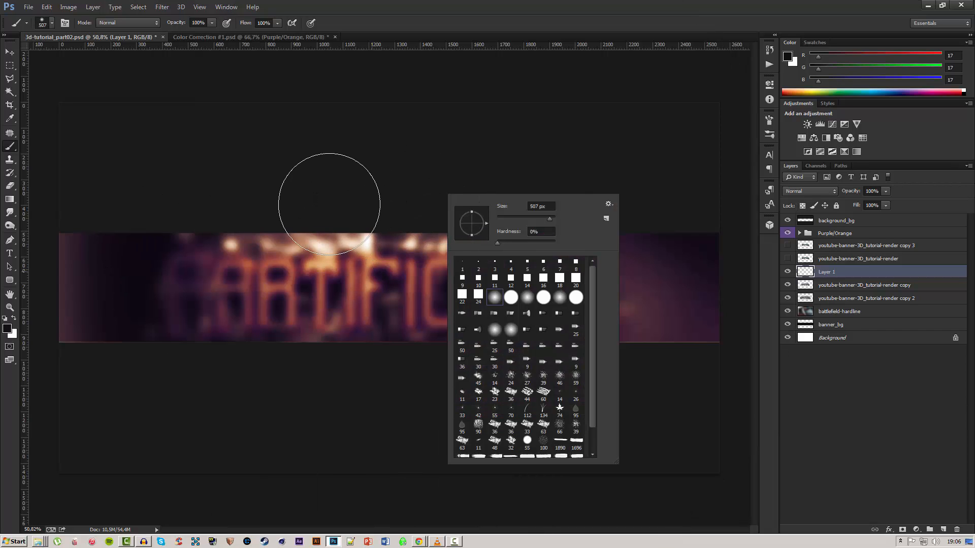
left_click(551, 220)
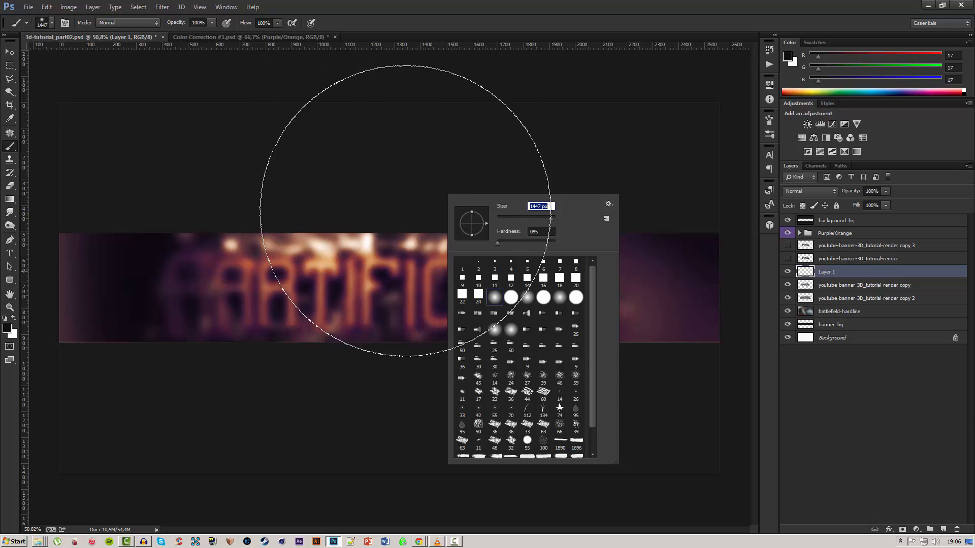
type("1500")
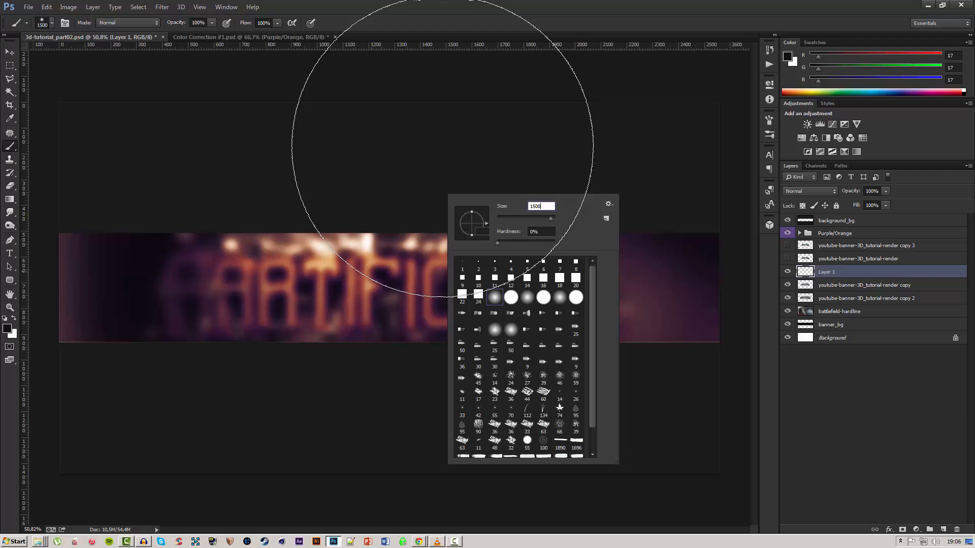
key("Return")
Paint a white brush dab on Layer 1, centered well above the banner so only its soft edge reaches the strip
key("x")
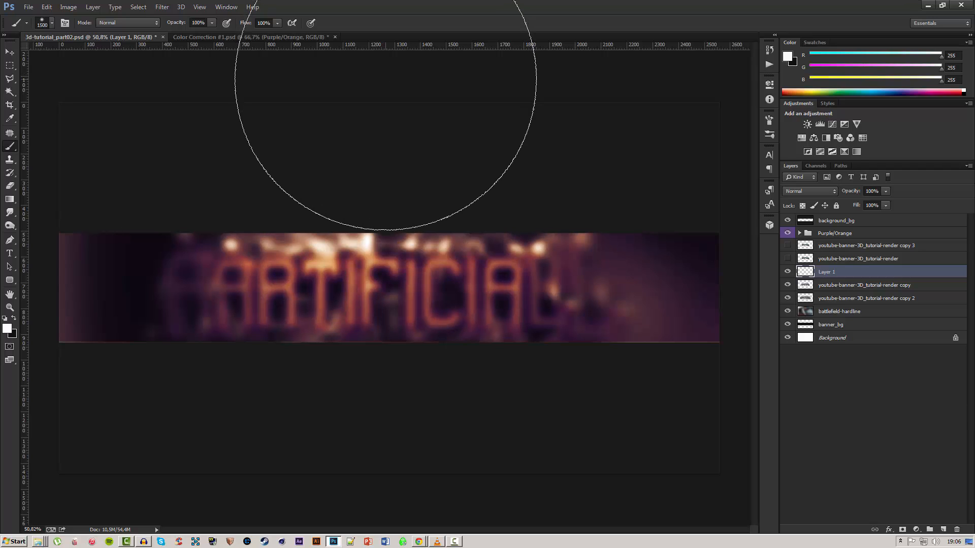
left_click(386, 79)
key("ctrl+z")
left_click(386, 56)
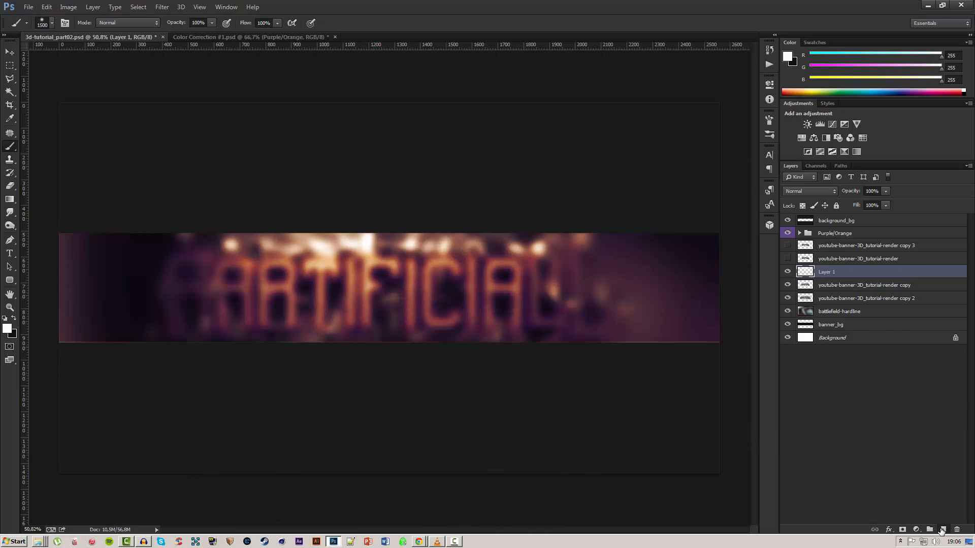
Add a new layer above Layer 1 and set up the brush with the dark grey colour (RGB 17, 17, 17) at 2000 px
left_click(943, 530)
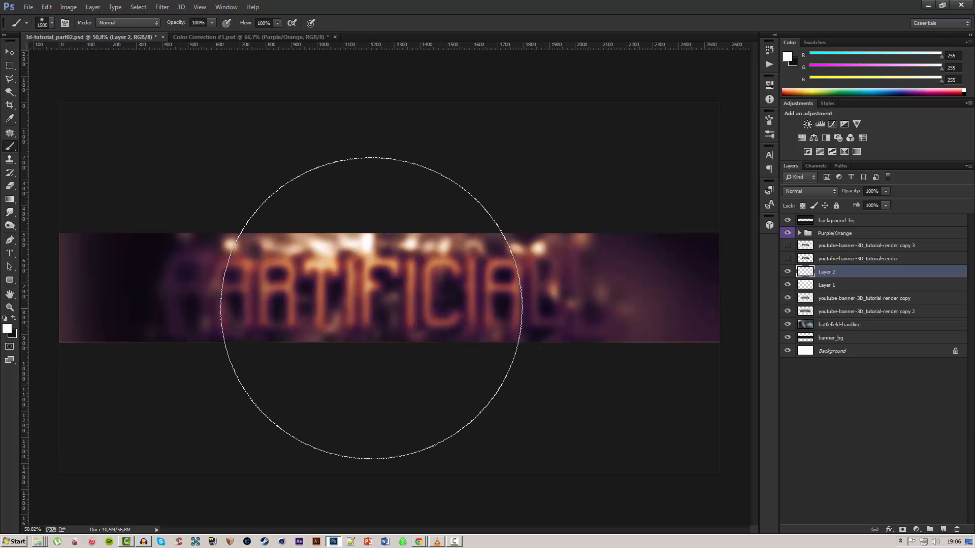
key("x")
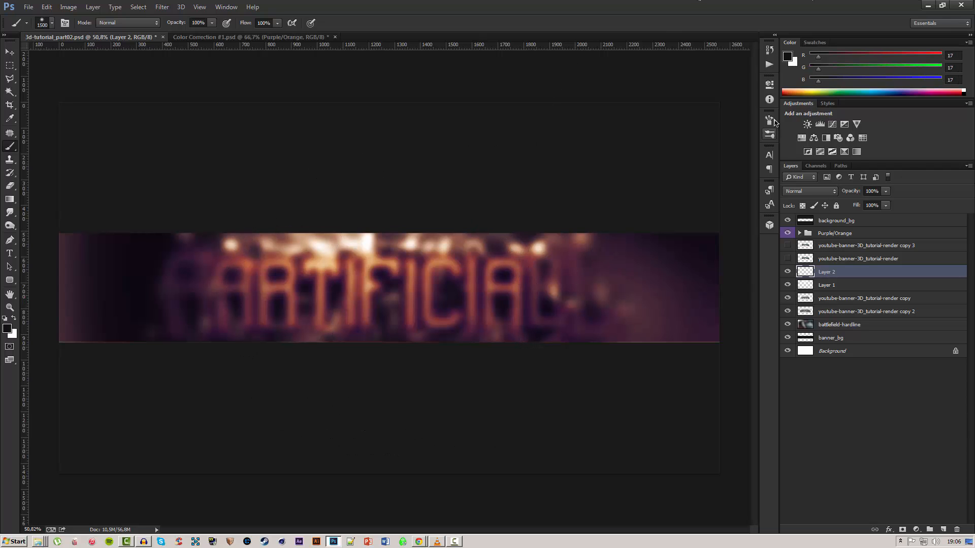
scroll(332, 252, "down", 3)
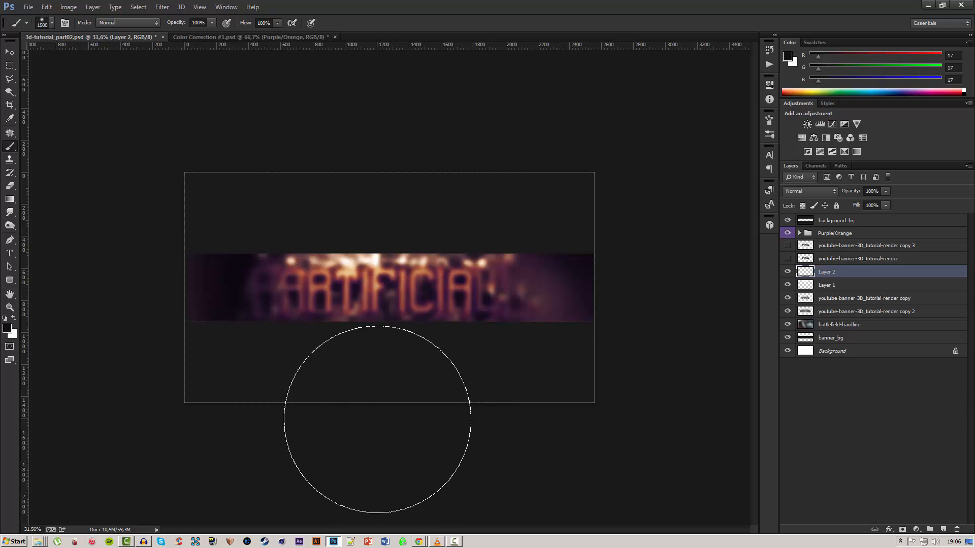
right_click(391, 373)
left_click(448, 276)
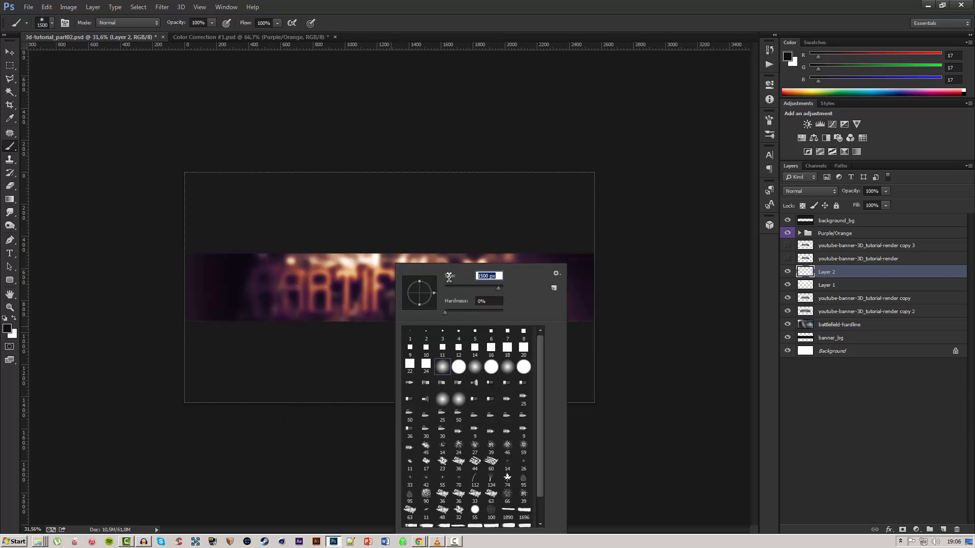
type("2000")
key("Return")
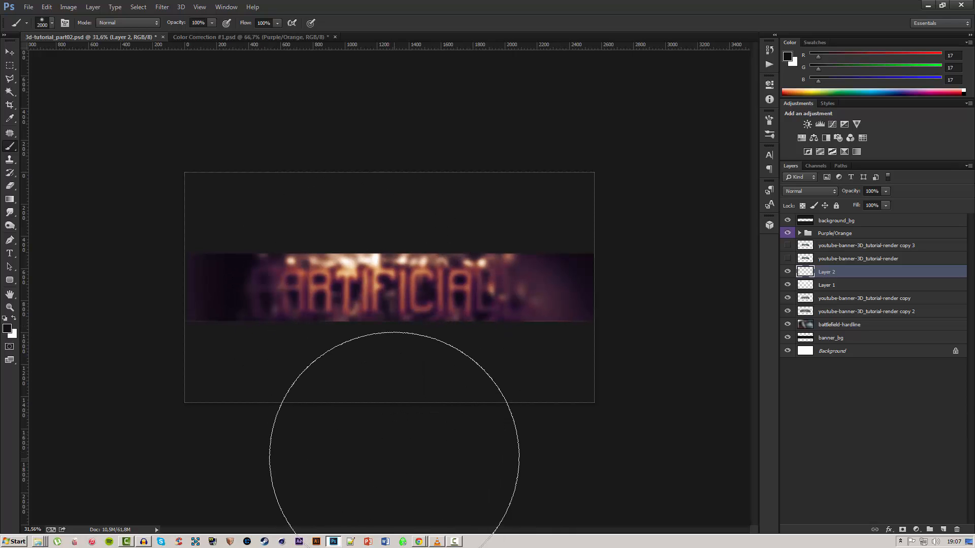
Paint one dark dab on Layer 2, centered well below the banner so its soft edge darkens the strip, and compare with the layer hidden
left_click(393, 449)
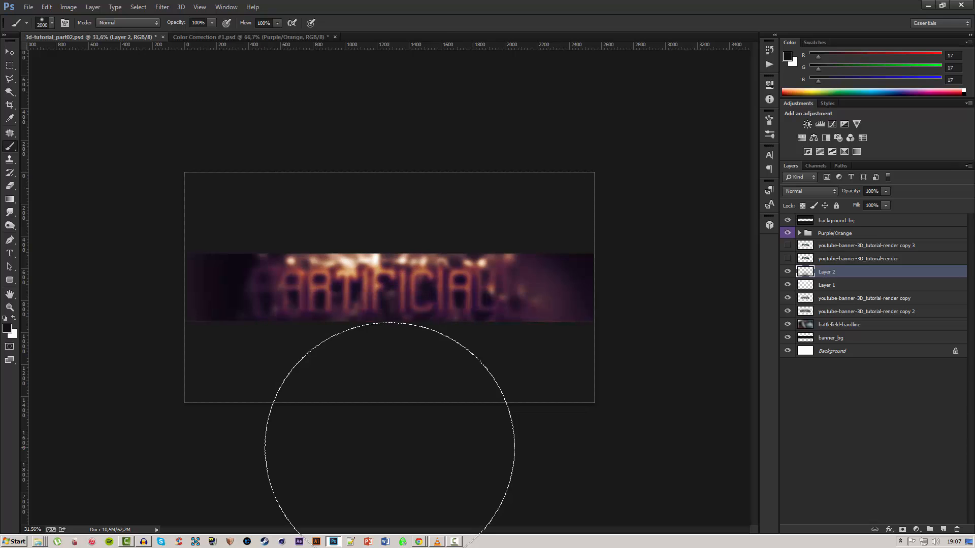
key("v")
scroll(386, 351, "up", 2)
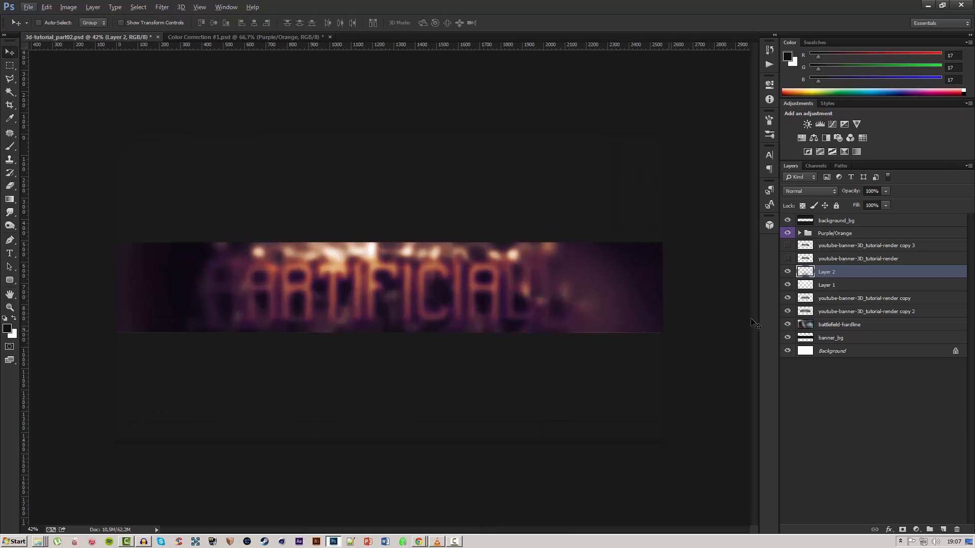
left_click(788, 272)
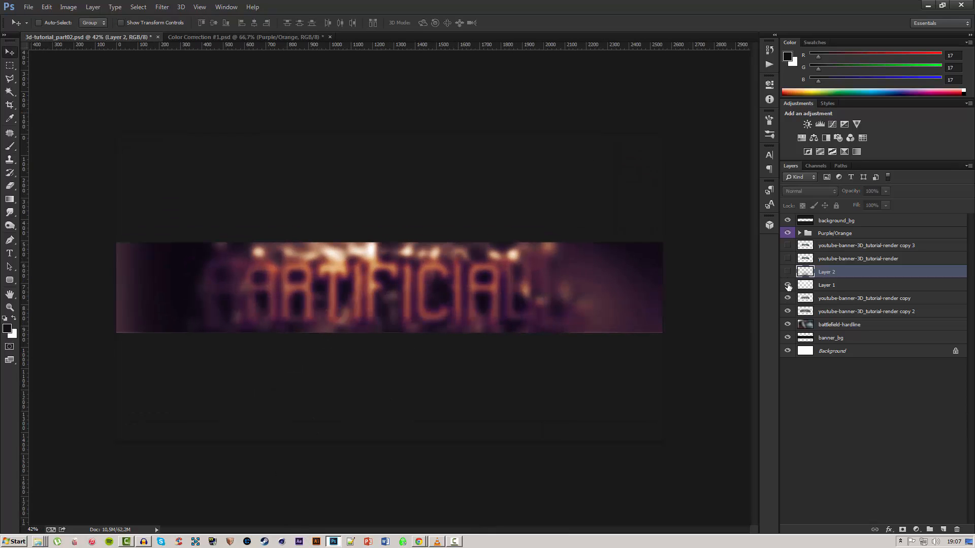
left_click(788, 272)
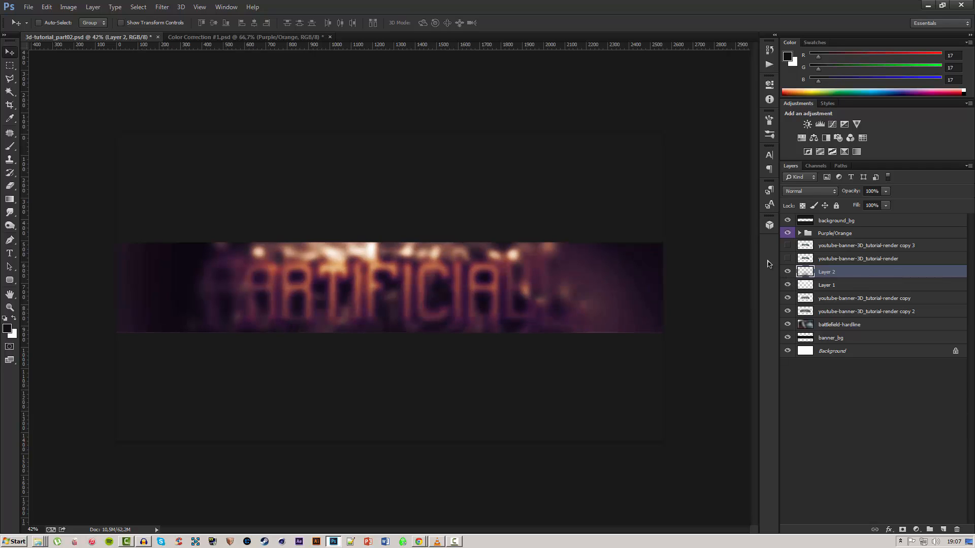
Show the youtube-banner-3D_tutorial-render copy 3 layer and save the document
left_click(789, 246)
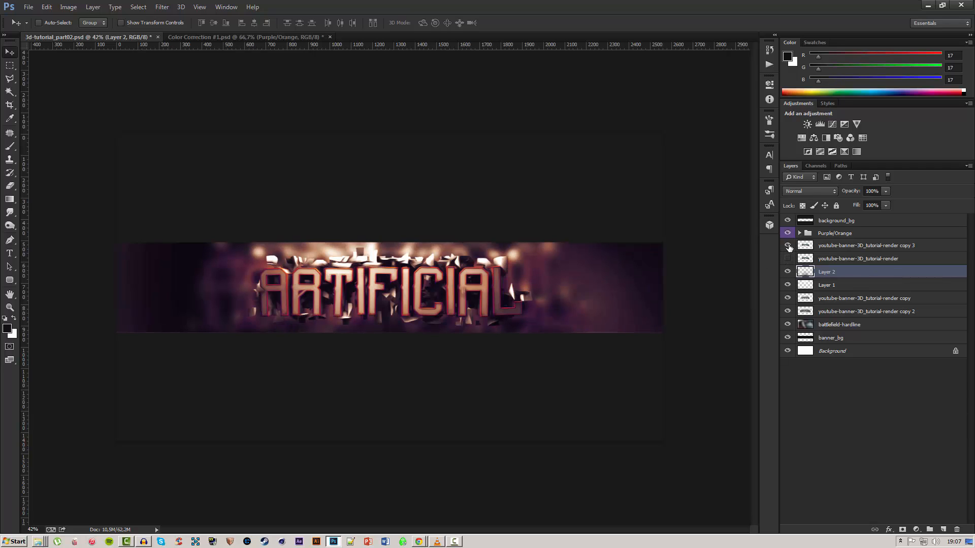
left_click(789, 247)
left_click(788, 258)
left_click(788, 246)
scroll(441, 303, "down", 5)
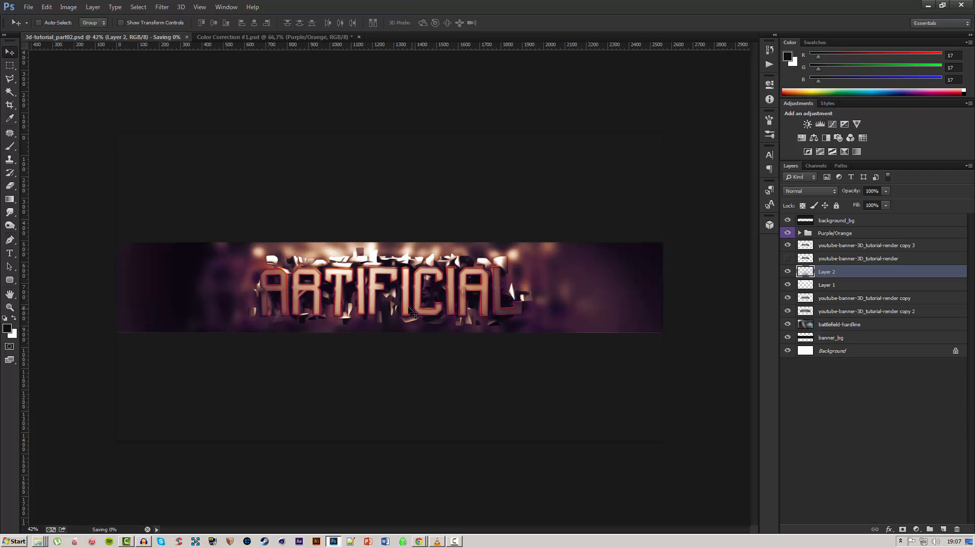
scroll(408, 308, "up", 4)
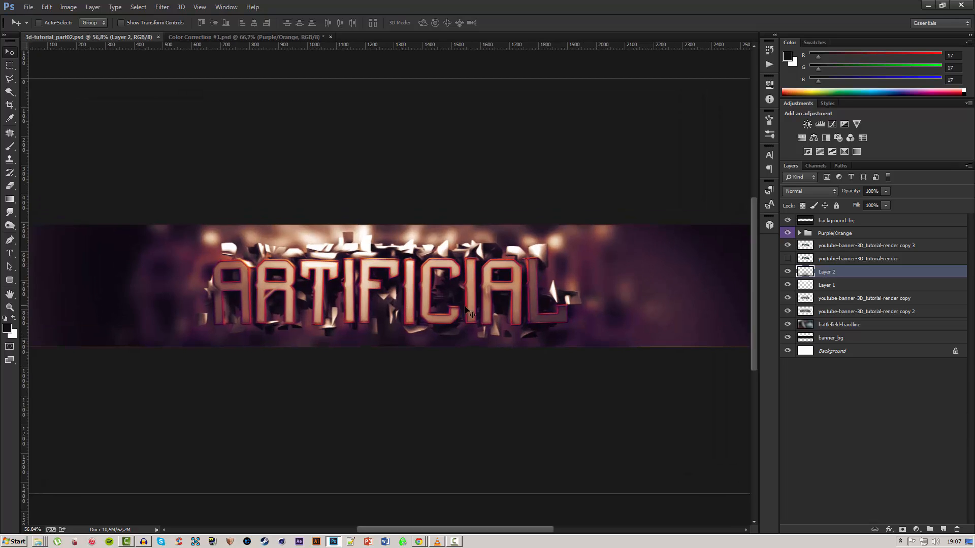
scroll(519, 311, "down", 1)
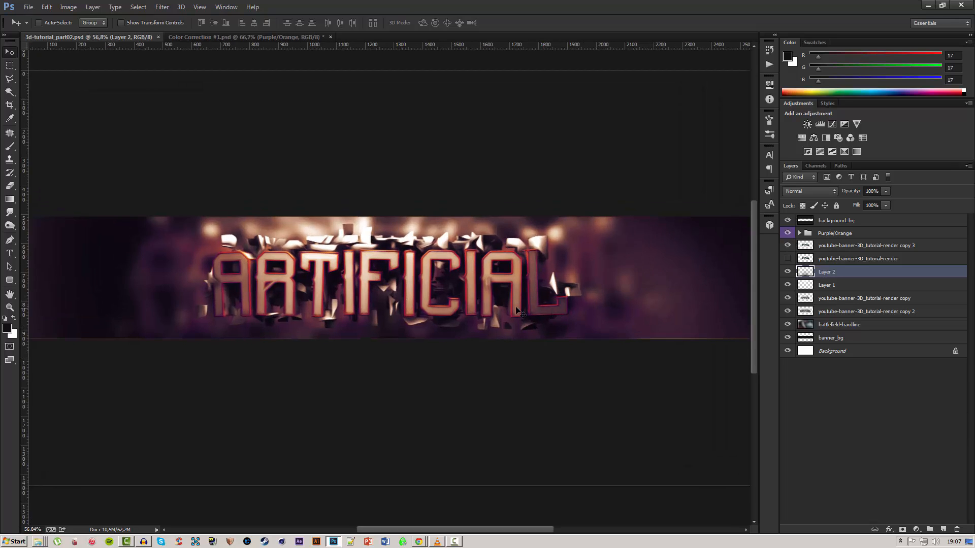
Switch to the Color Correction folder window in Windows Explorer and go up to its parent folder, sellfy
right_click(45, 542)
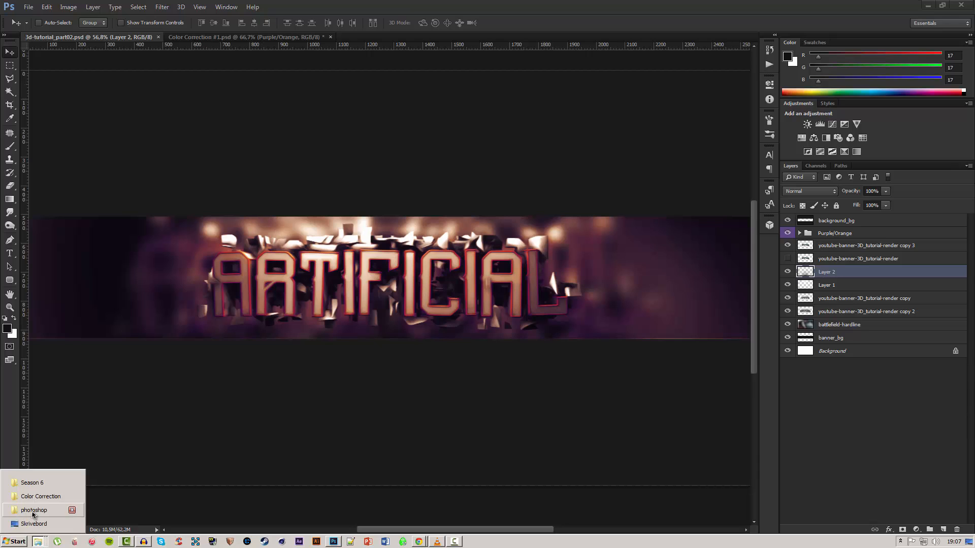
left_click(71, 495)
left_click(454, 335)
key("BackSpace")
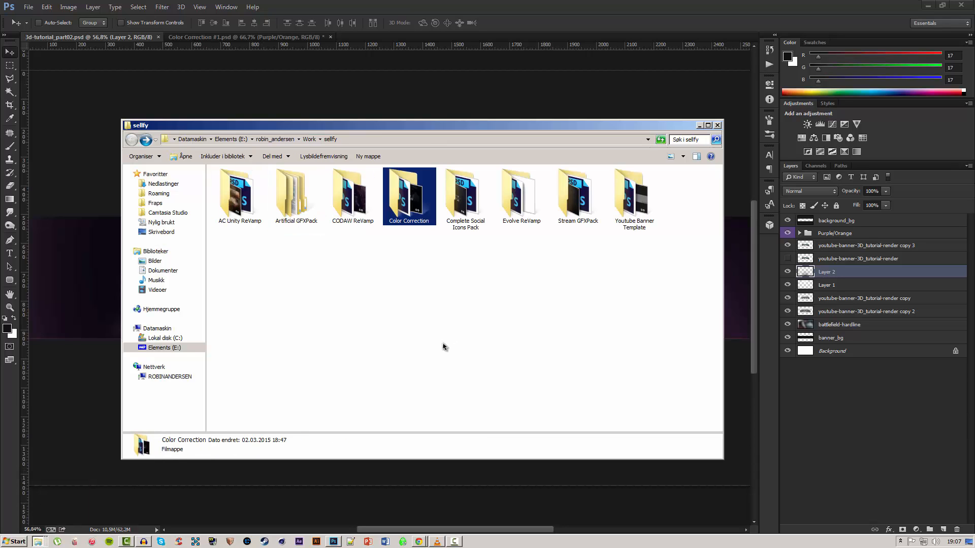
Open the Artificial GFXPack folder, go into GFX Pack #1 and select the Artificial GFXPack #1 Photoshop file
key("Left")
key("Left")
key("Return")
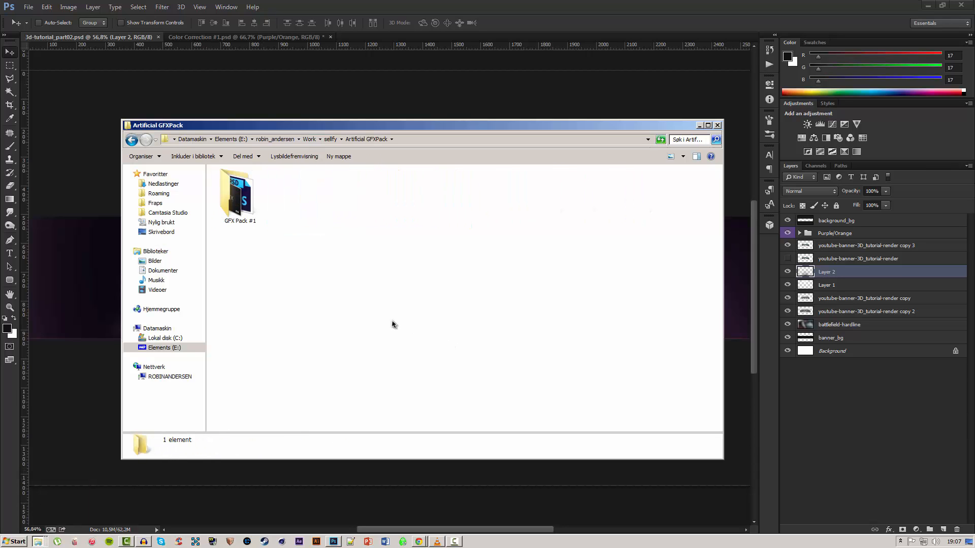
key("Right")
key("Return")
key("Right")
key("Left")
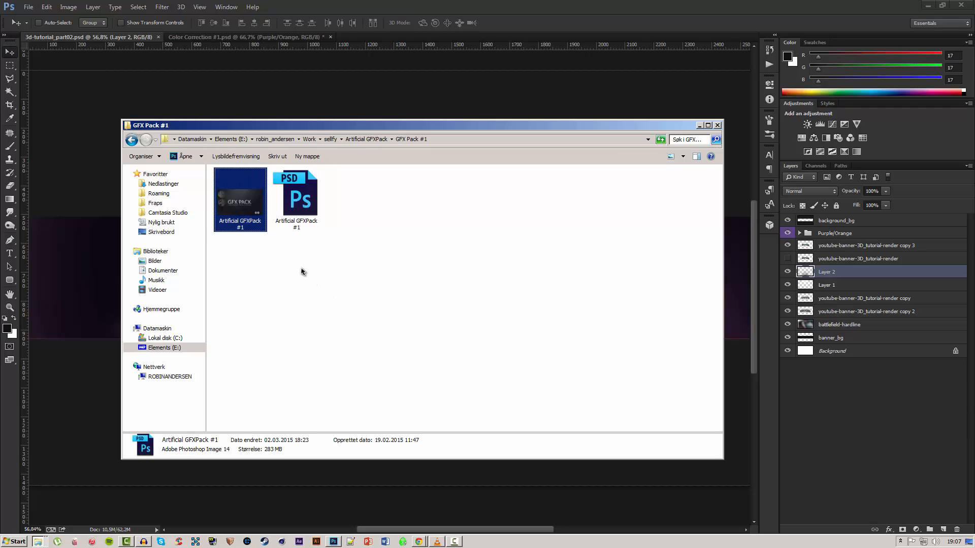
key("Right")
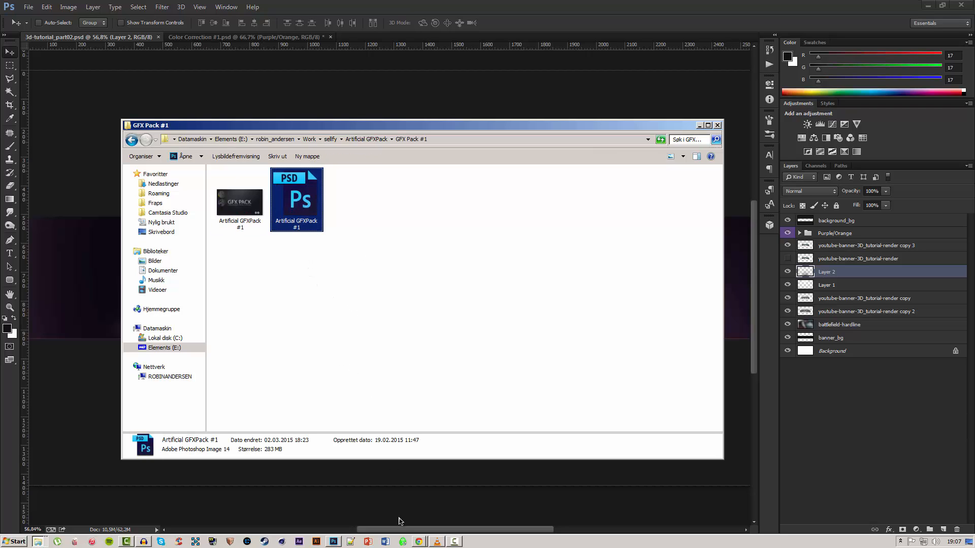
Switch to Chrome, review the free products on the ArtificialRest Sellfy page, and return to the GFX Pack #1 folder
left_click(419, 542)
left_click(376, 527)
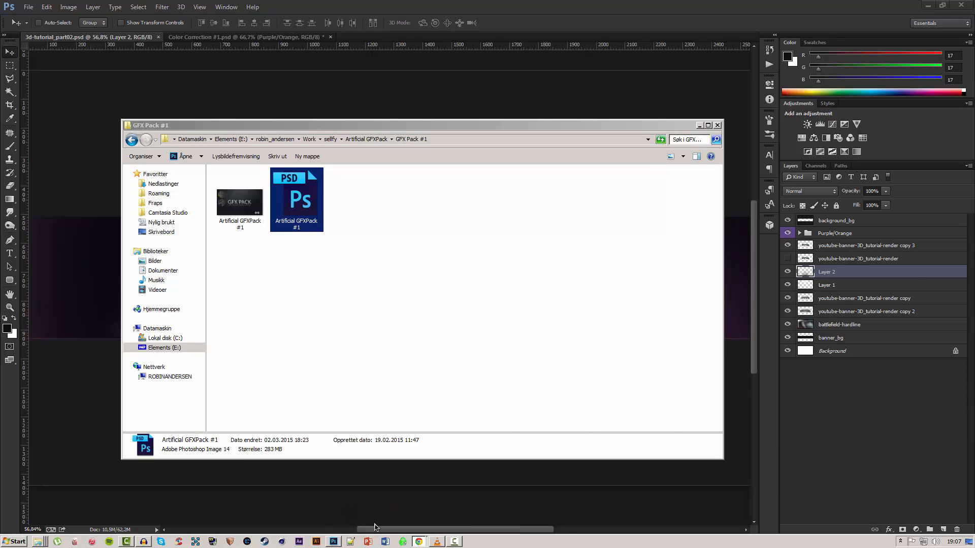
scroll(50, 300, "down", 2)
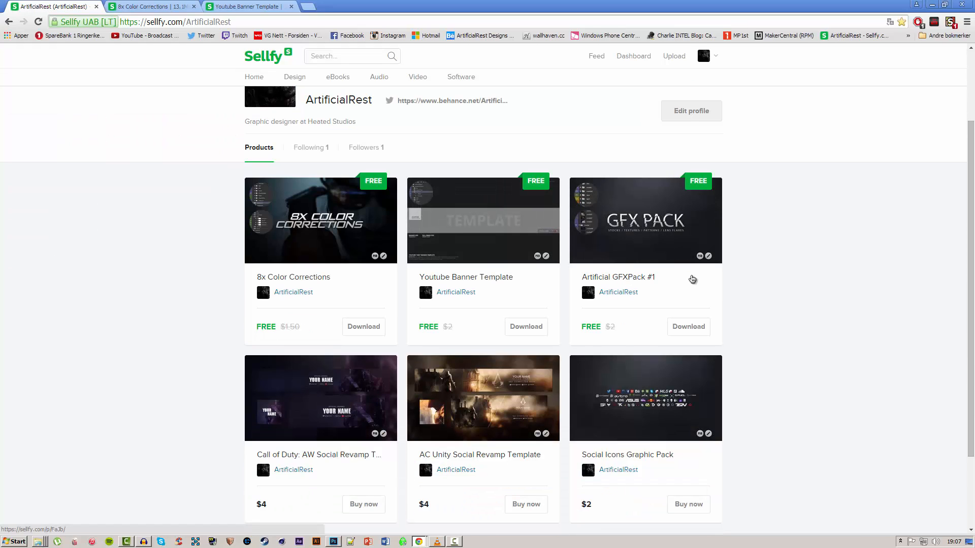
mouse_move(656, 242)
mouse_move(304, 216)
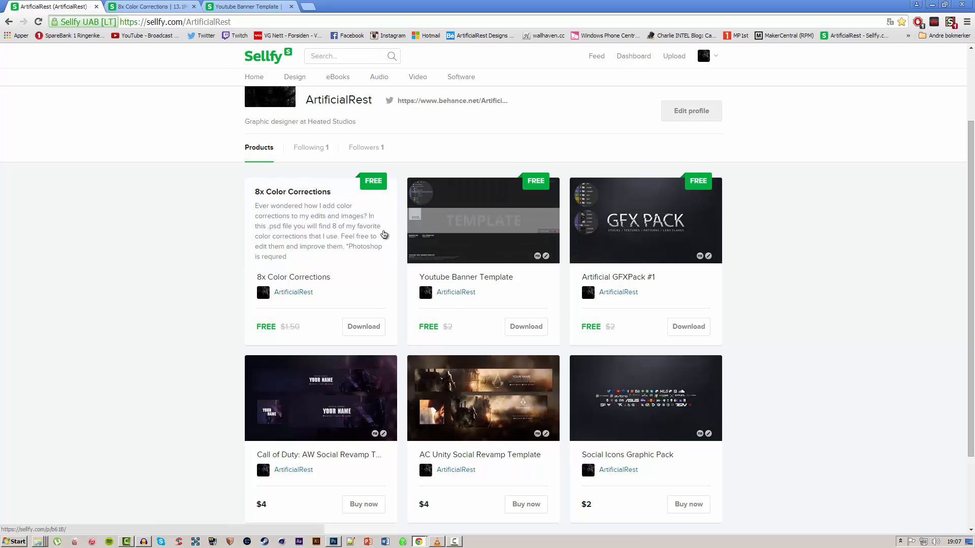
left_click(932, 4)
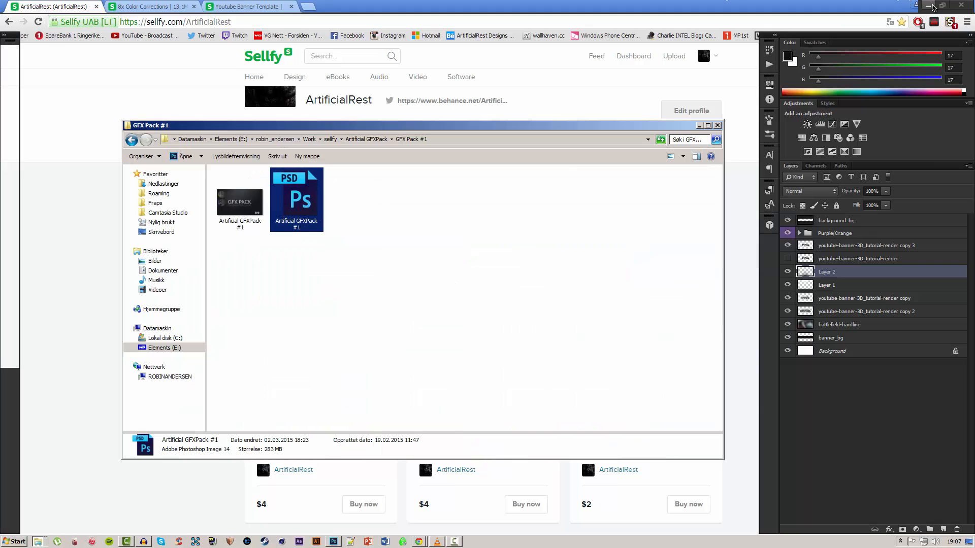
Open Artificial GFXPack #1.psd in Photoshop and close Color Correction #1.psd without saving its changes
left_click(307, 208)
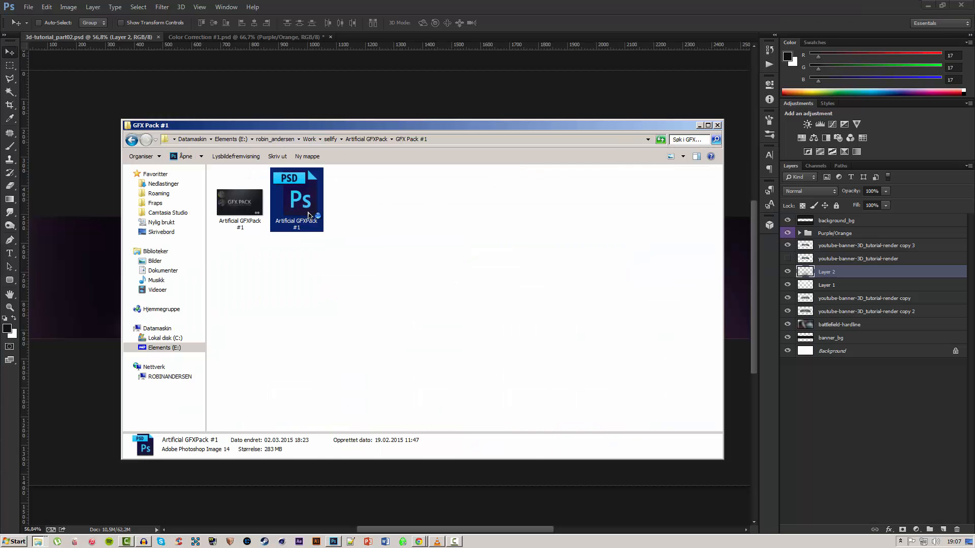
double_click(316, 206)
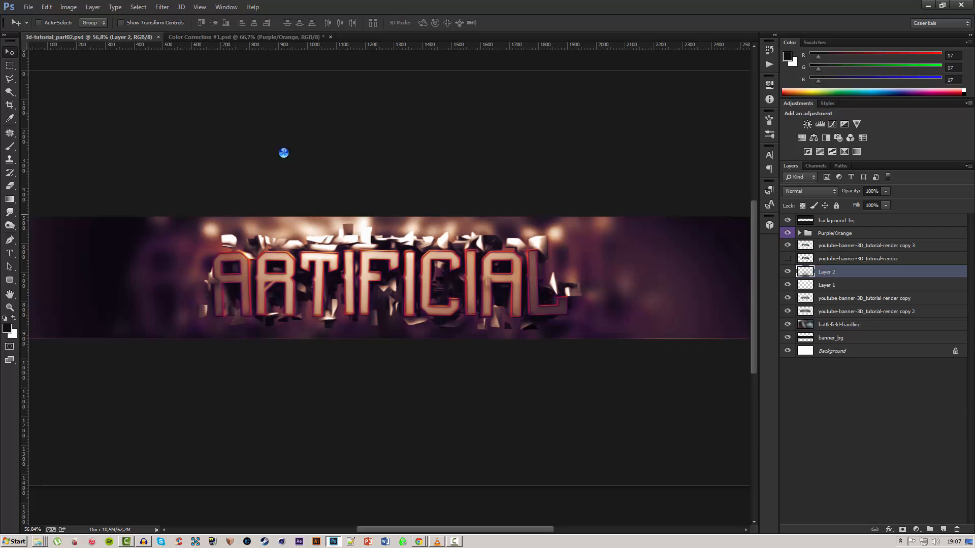
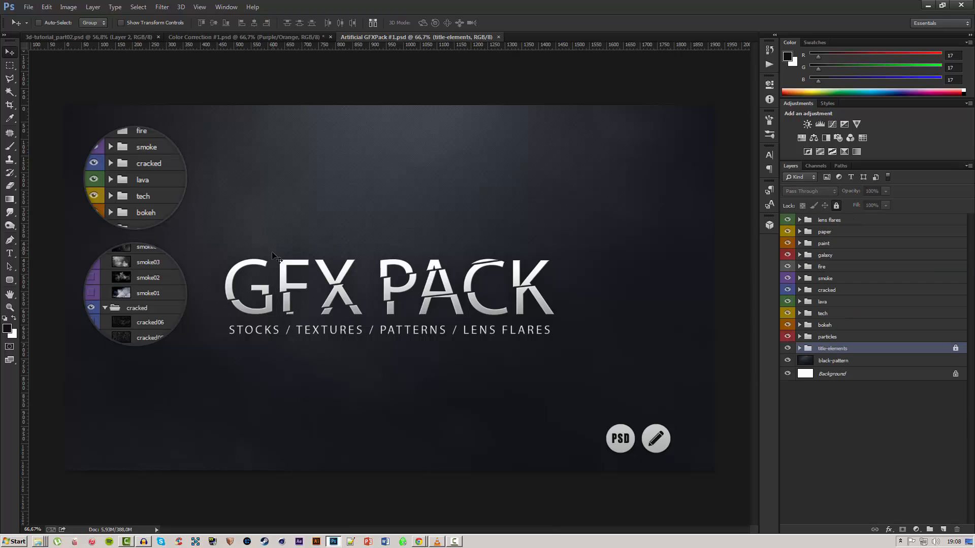
key("ctrl+Tab")
key("ctrl+Tab")
key("ctrl+w")
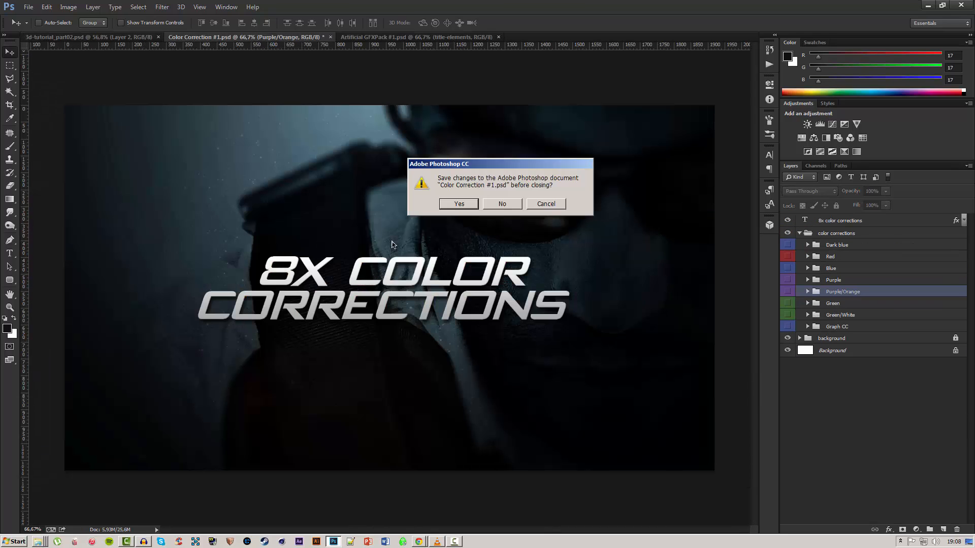
left_click(503, 205)
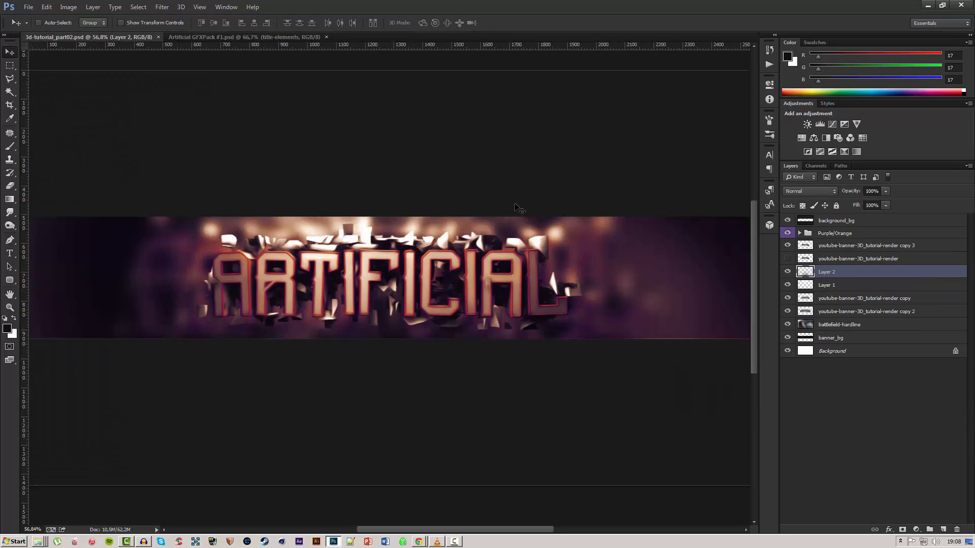
key("ctrl+Tab")
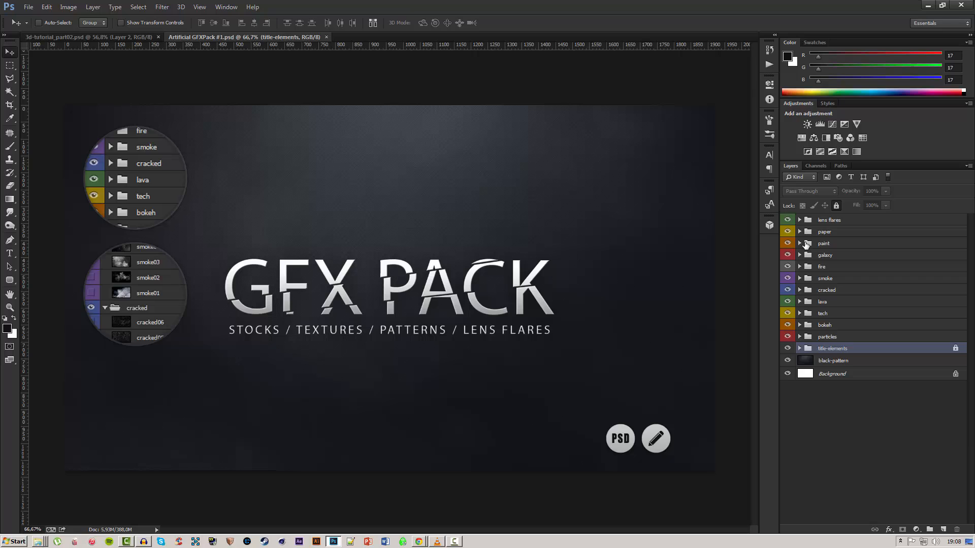
Preview several textures in the particles group, including particles03, particles02, particles01 and particles08, leaving them hidden and the group collapsed
left_click(801, 337)
left_click(818, 365)
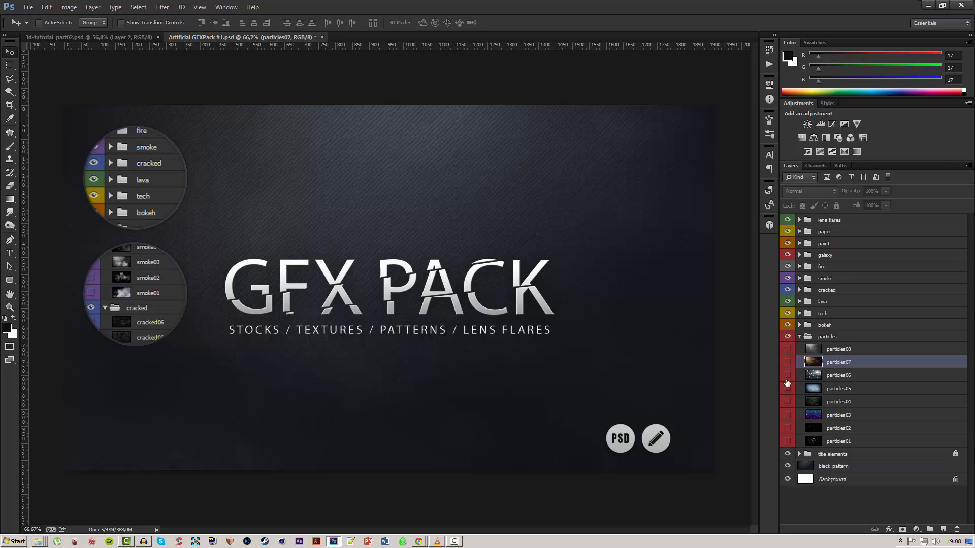
left_click(788, 415)
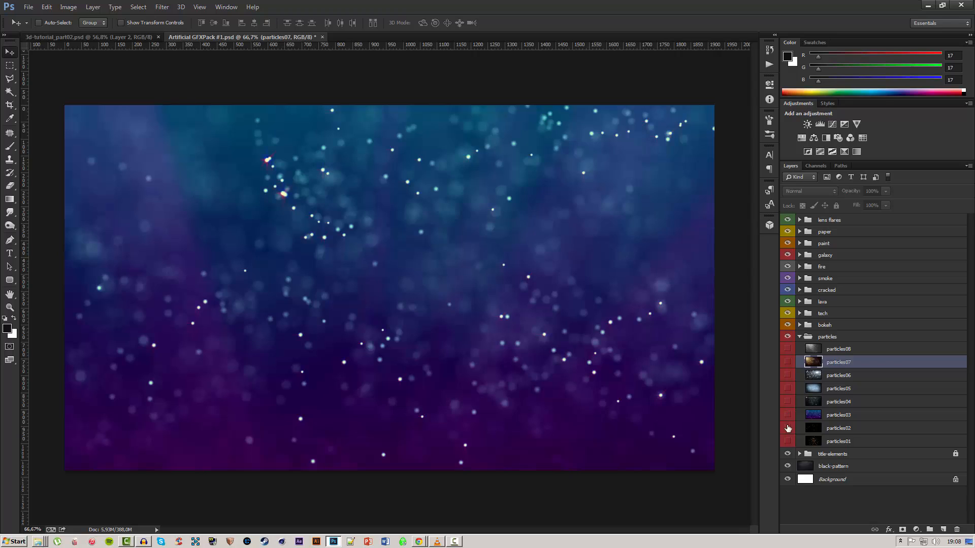
left_click(788, 428)
left_click(787, 428)
left_click(787, 441)
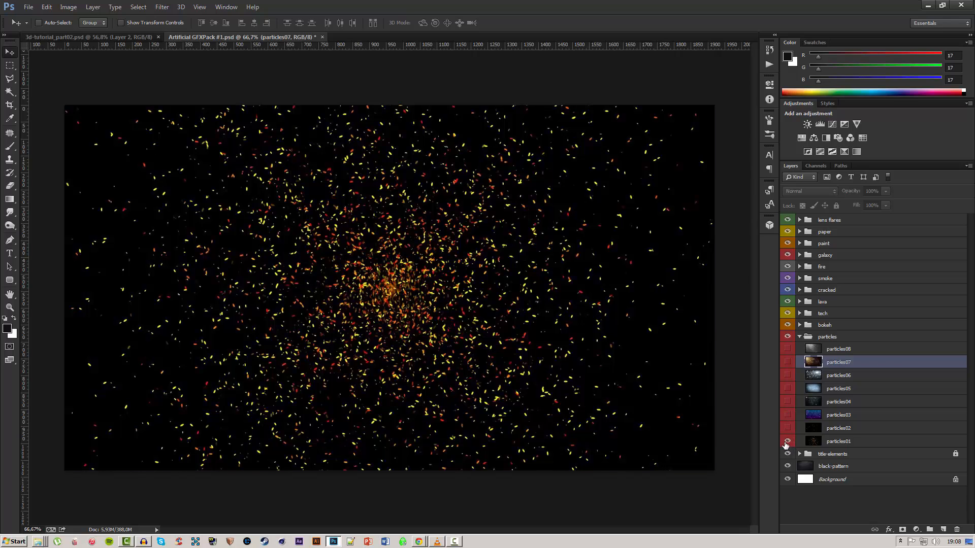
left_click(787, 442)
left_click(787, 349)
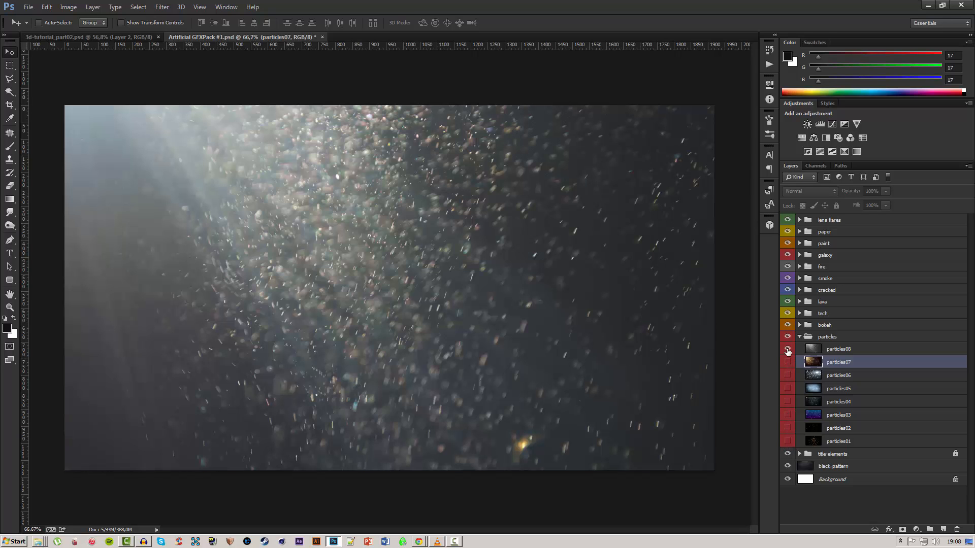
left_click(787, 349)
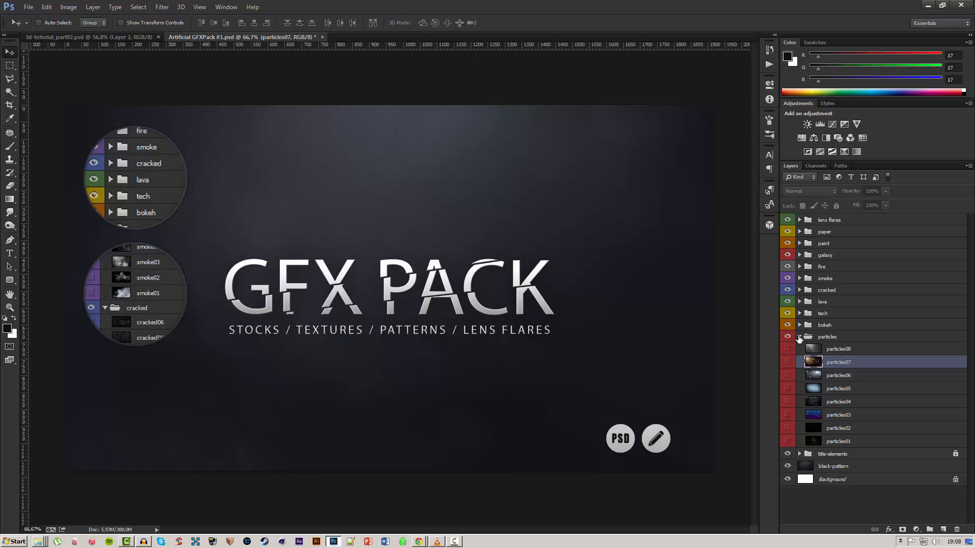
left_click(799, 337)
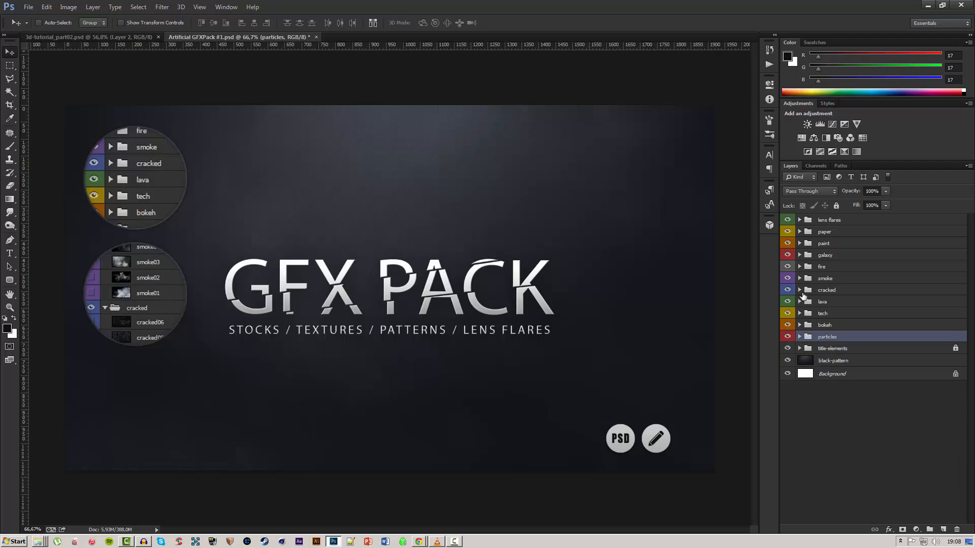
Expand the lens flares group and preview flare07, flare06, flare01, flare02 and flare03 one after another
left_click(800, 220)
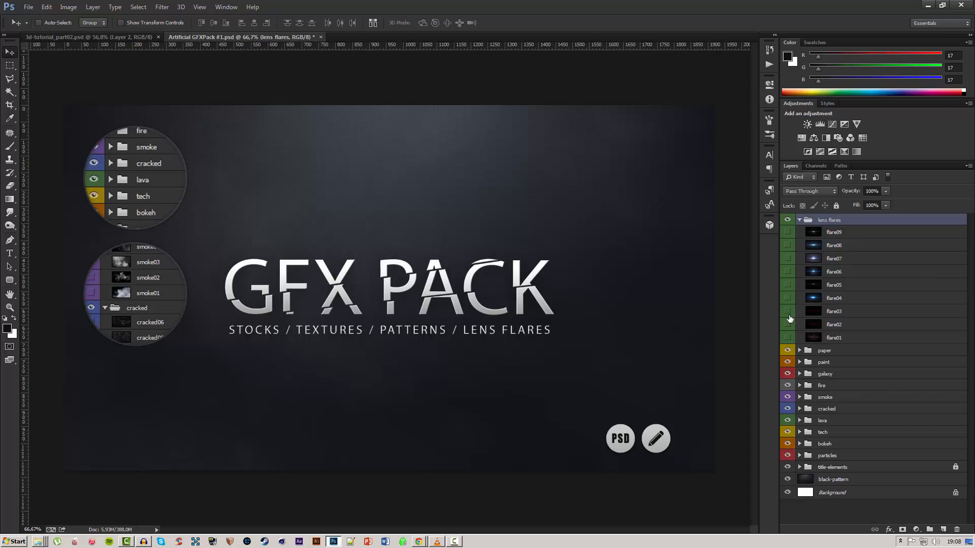
left_click(788, 259)
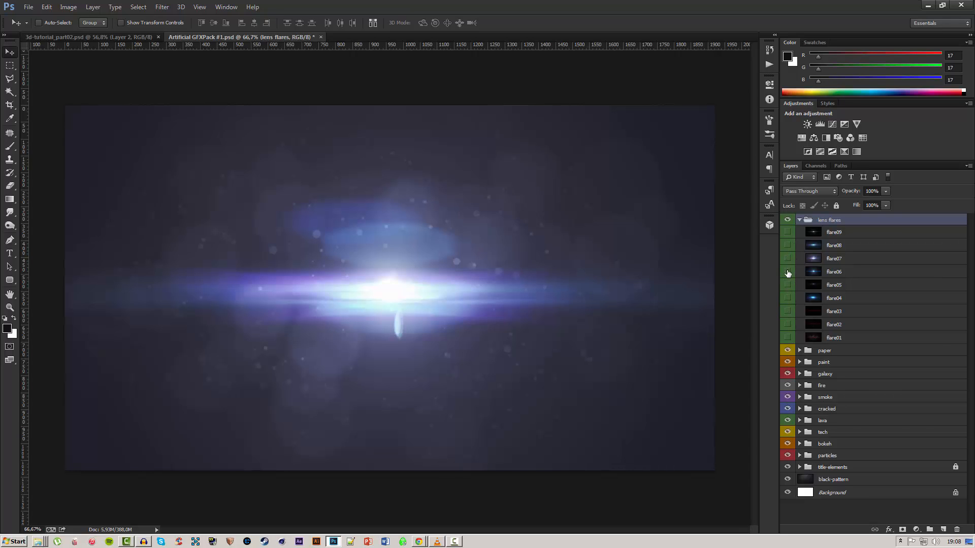
left_click(787, 272)
left_click(787, 271)
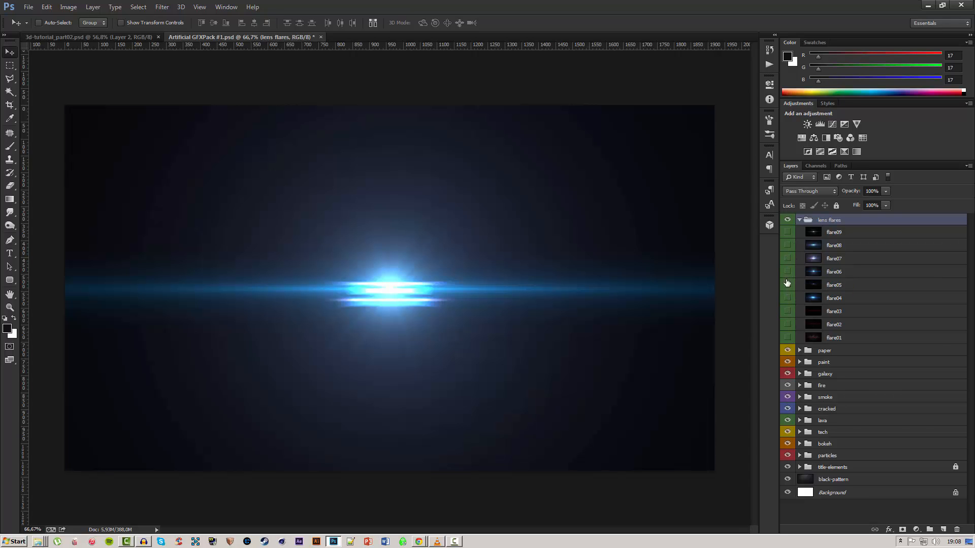
left_click(787, 338)
left_click(787, 338)
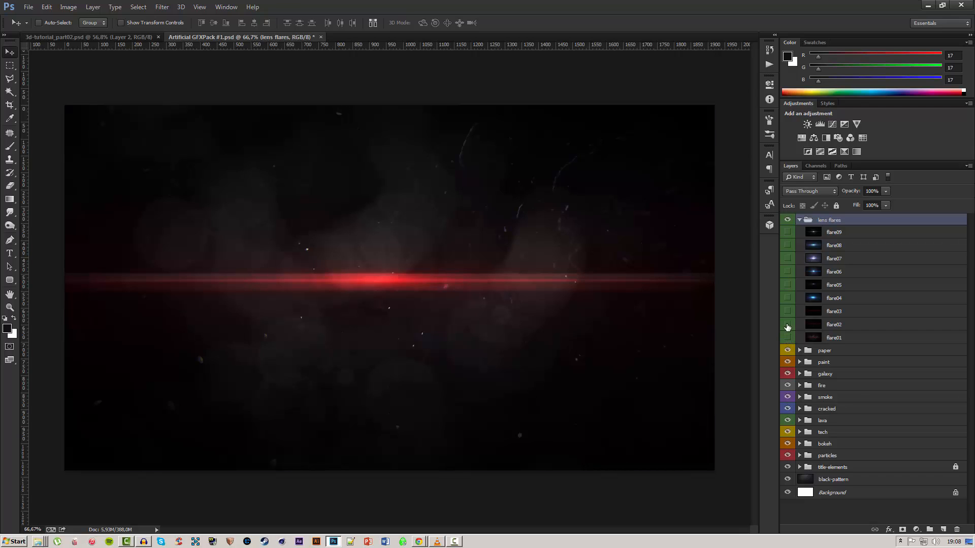
left_click(787, 325)
left_click(787, 324)
left_click(788, 312)
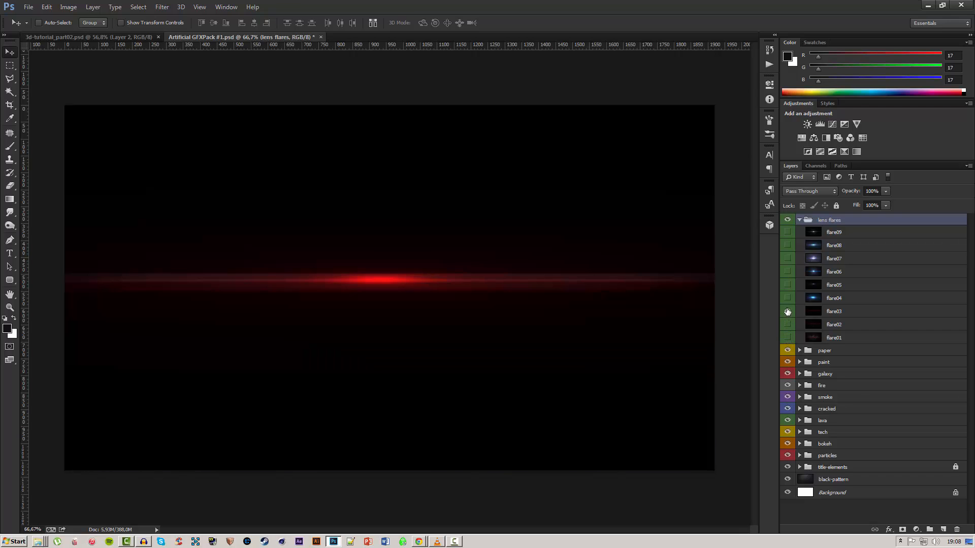
Show the flare04 layer and copy it into the 3d-tutorial_part02.psd banner, directly above Layer 2
left_click(788, 298)
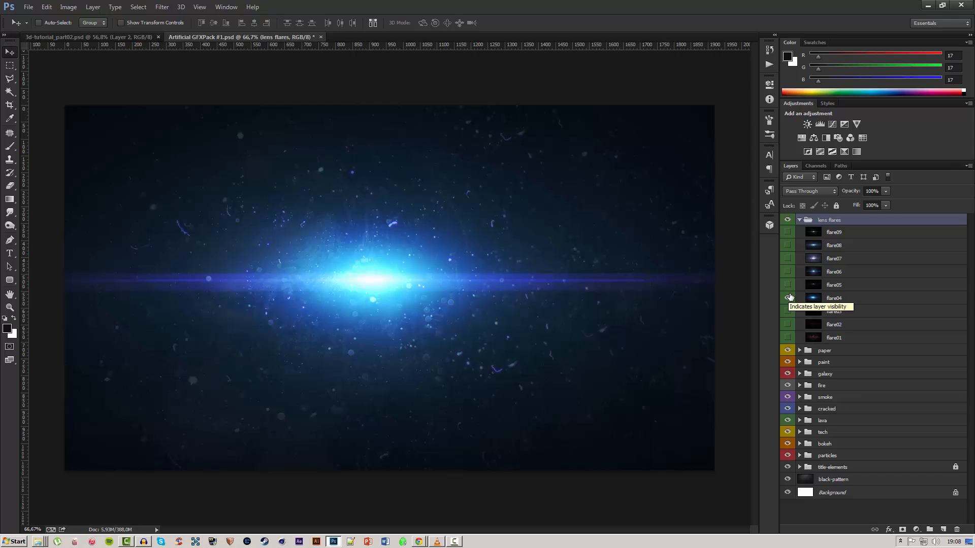
left_click(838, 298)
left_click_drag(336, 219, 316, 204)
left_click_drag(384, 266, 437, 258)
Enlarge flare04 proportionally around its center with Free Transform so it spans the banner's full width
key("ctrl+t")
scroll(438, 258, "down", 3)
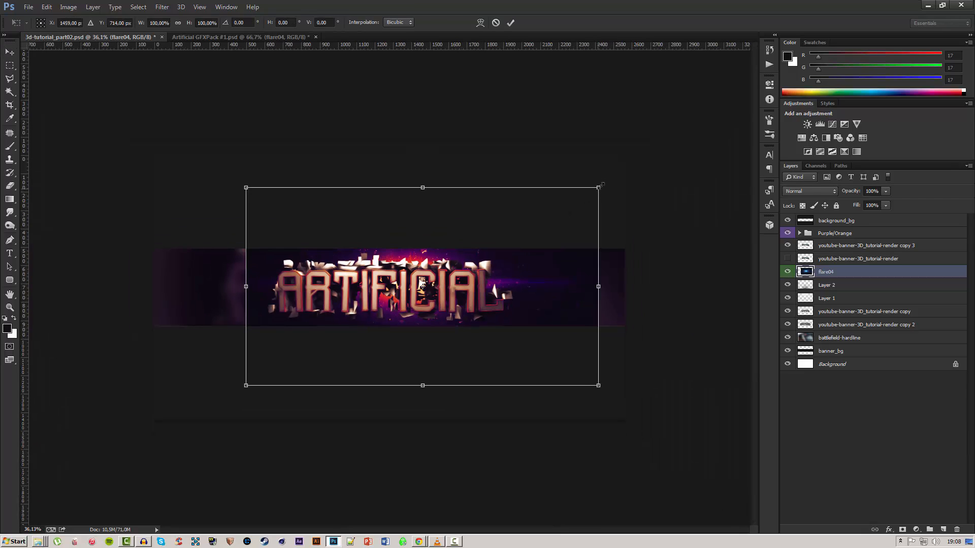
left_click_drag(601, 185, 688, 132)
key("Return")
Flip the flare04 layer horizontally with Free Transform
key("ctrl+t")
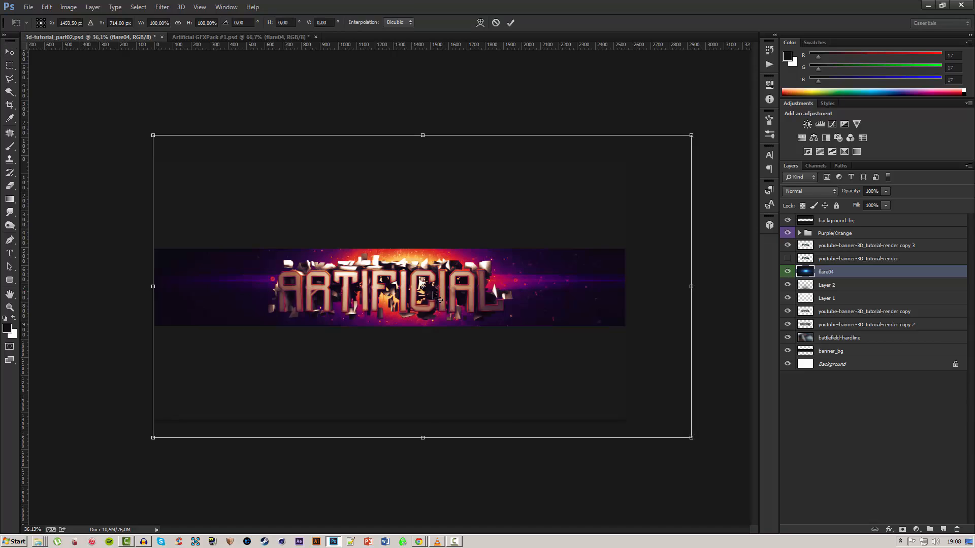
right_click(432, 293)
left_click(460, 413)
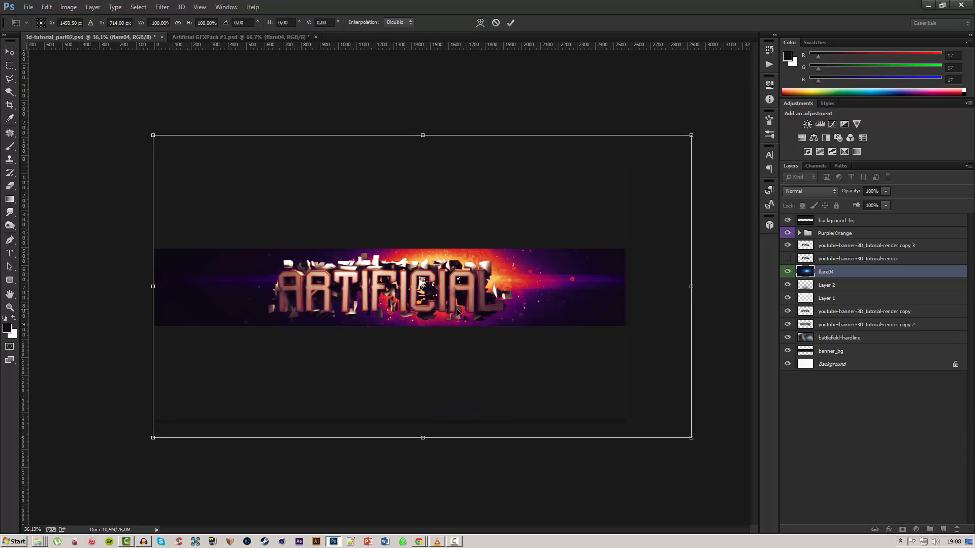
key("Return")
Move flare04 directly below the Purple/Orange group in the layer order and set its blend mode to Screen
left_click_drag(834, 272, 822, 249)
left_click(818, 196)
left_click(818, 196)
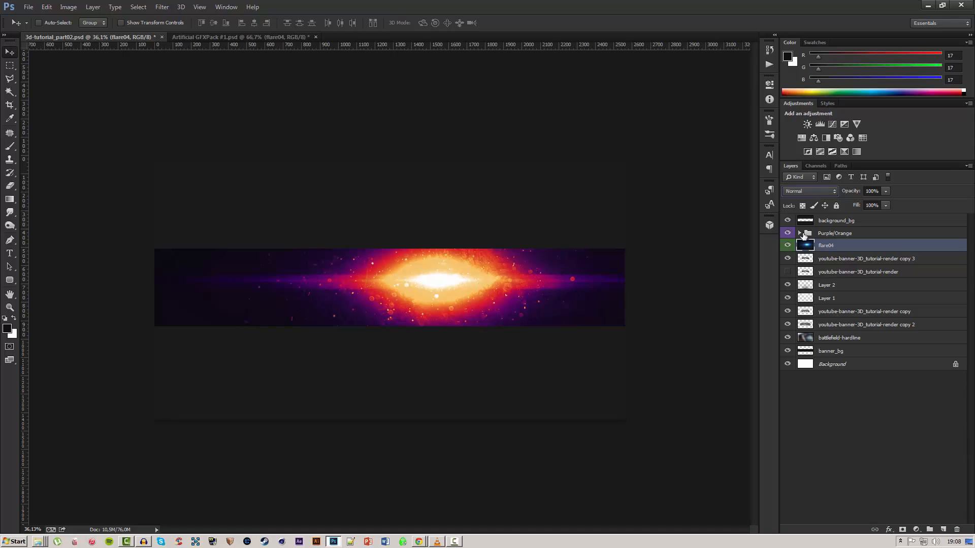
left_click(814, 192)
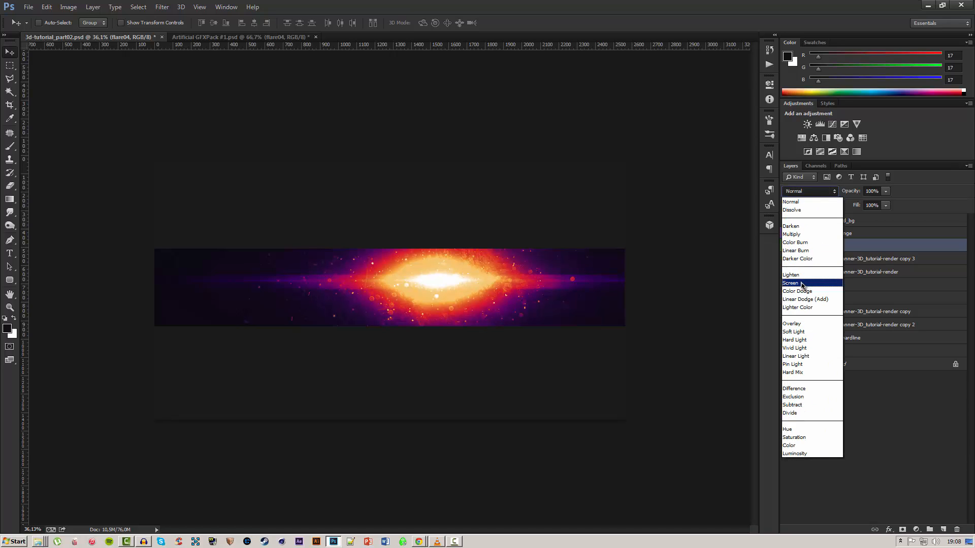
left_click(801, 283)
key("c")
key("s")
Scale flare04 to about 122% and place it over the banner's upper right, centered at about X 1746 px, Y 448 px
mouse_move(529, 285)
left_mouse_down()
mouse_move(568, 258)
mouse_move(548, 238)
left_mouse_up()
key("ctrl+t")
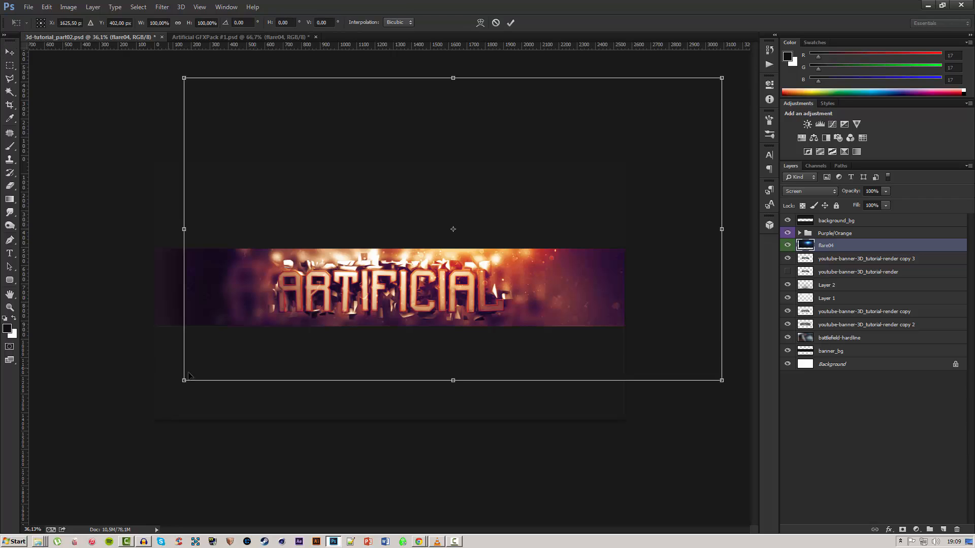
left_click_drag(184, 380, 70, 453)
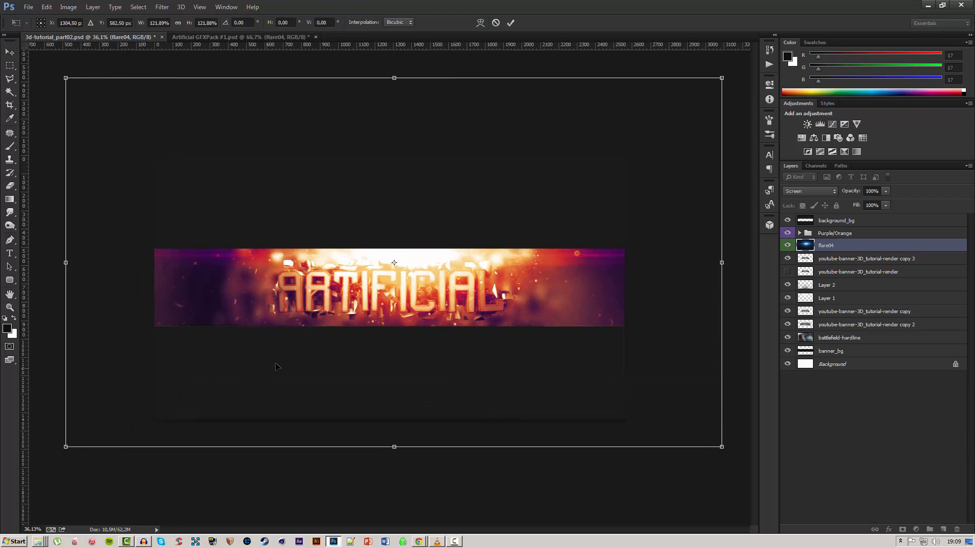
left_click_drag(280, 369, 349, 350)
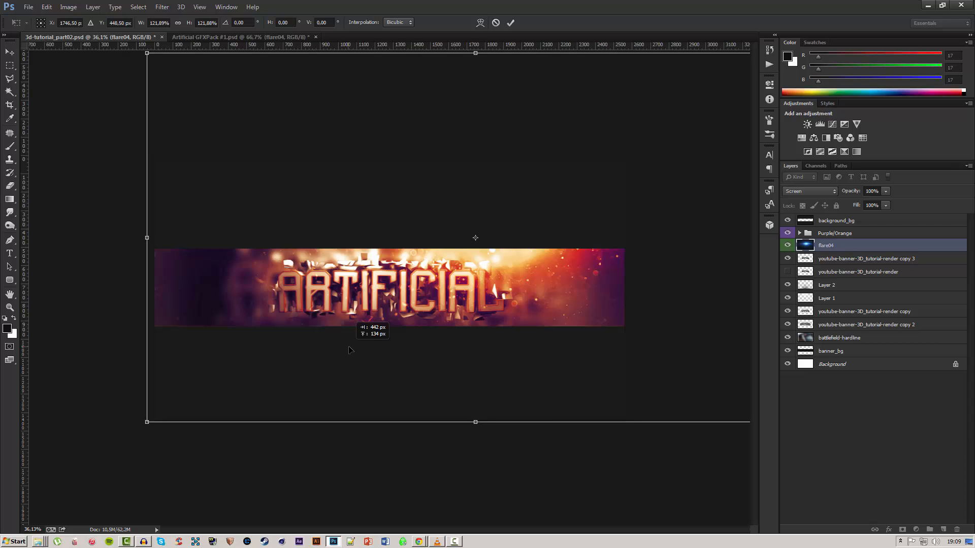
key("Return")
Remove the green color label from the flare04 layer
right_click(835, 241)
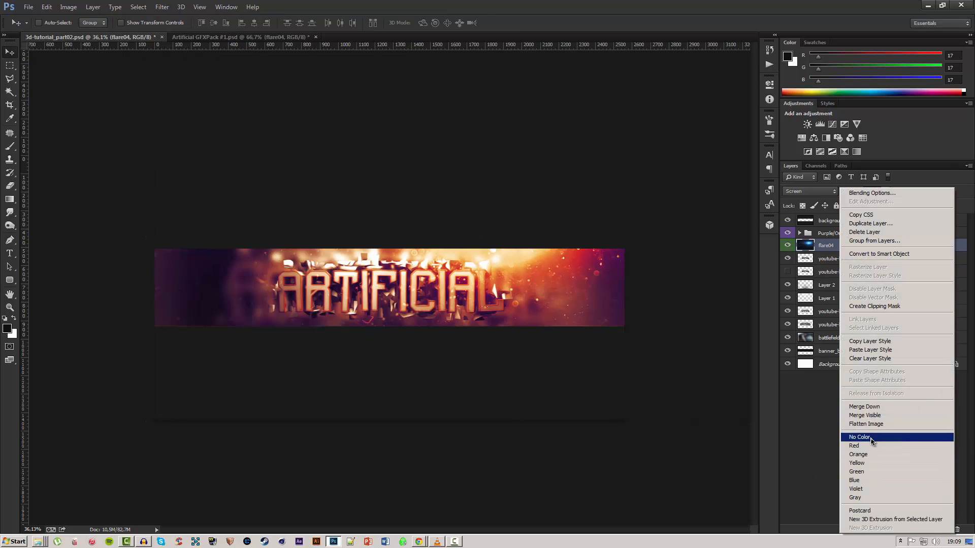
key("Escape")
scroll(382, 336, "up", 2)
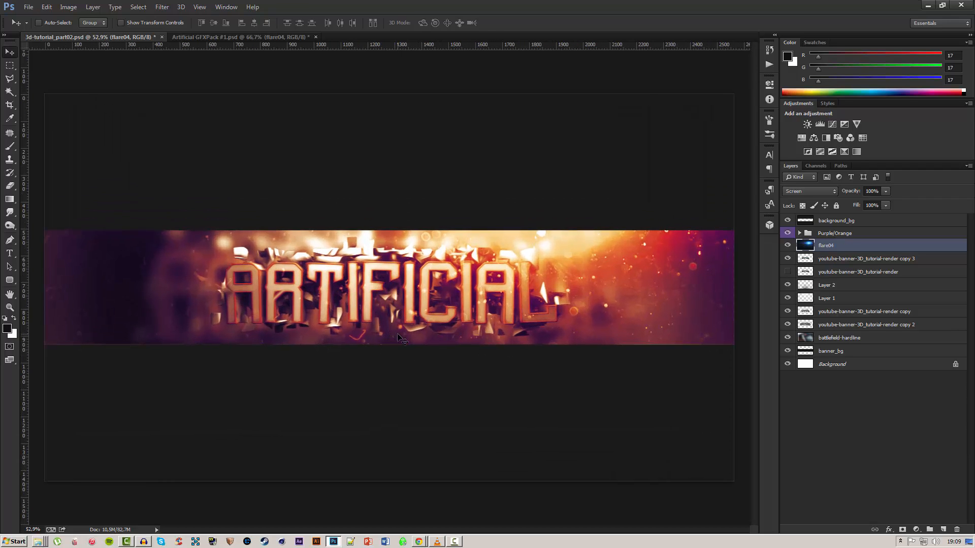
Try the Lighten blend mode on the flare04 layer, restore Screen, and save the document
scroll(398, 336, "up", 1)
key("ctrl+s")
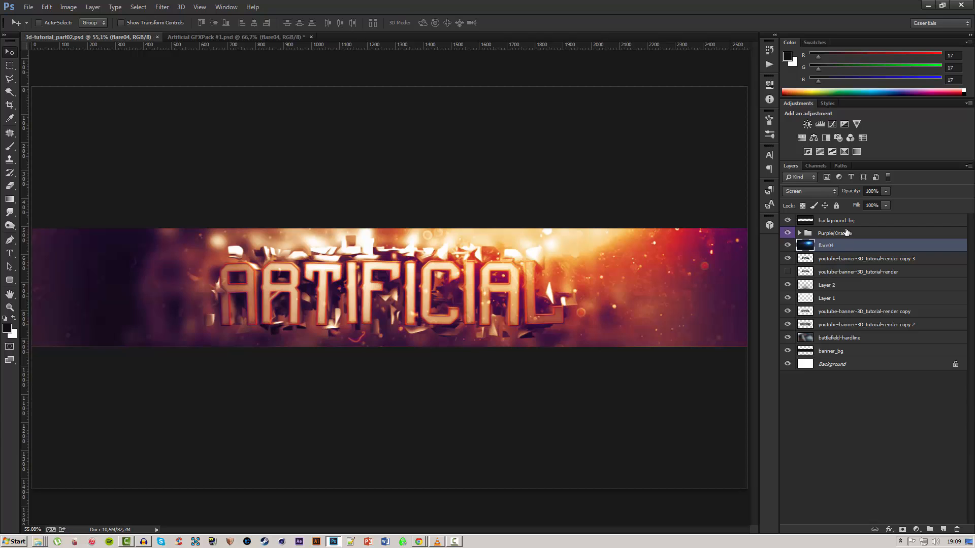
left_click(815, 191)
key("Up")
key("Return")
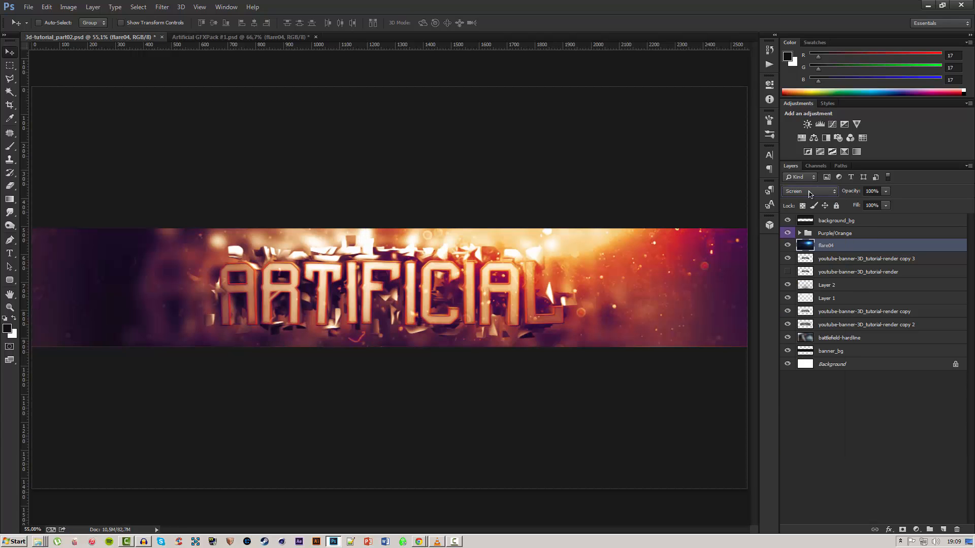
left_click(809, 191)
key("Up")
key("Return")
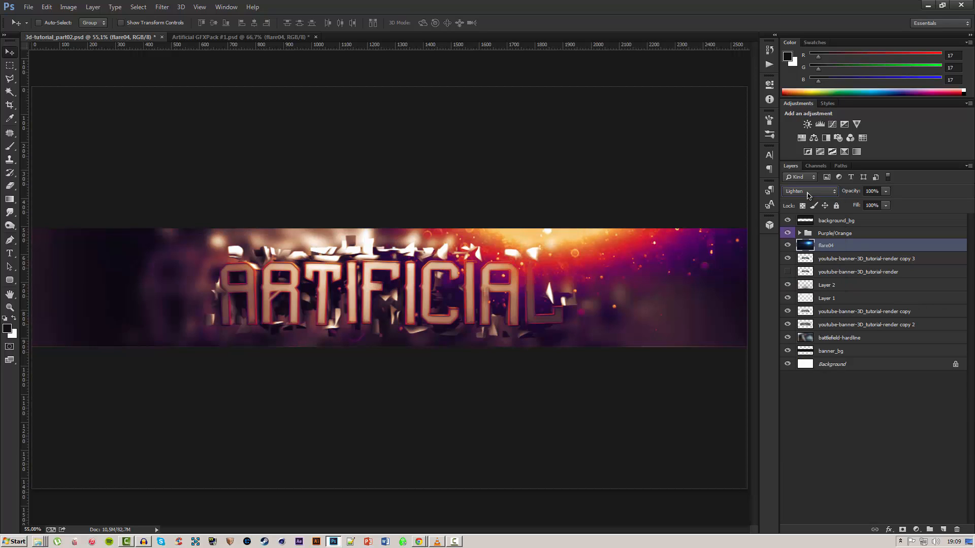
key("ctrl+s")
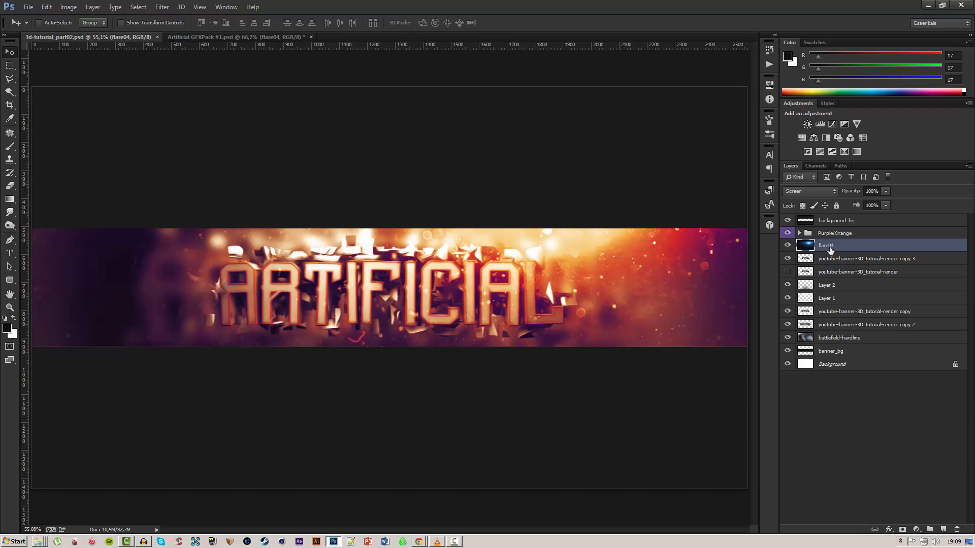
Move flare04 above background_bg and try the Lighten blend mode on it
left_click_drag(830, 249, 792, 223)
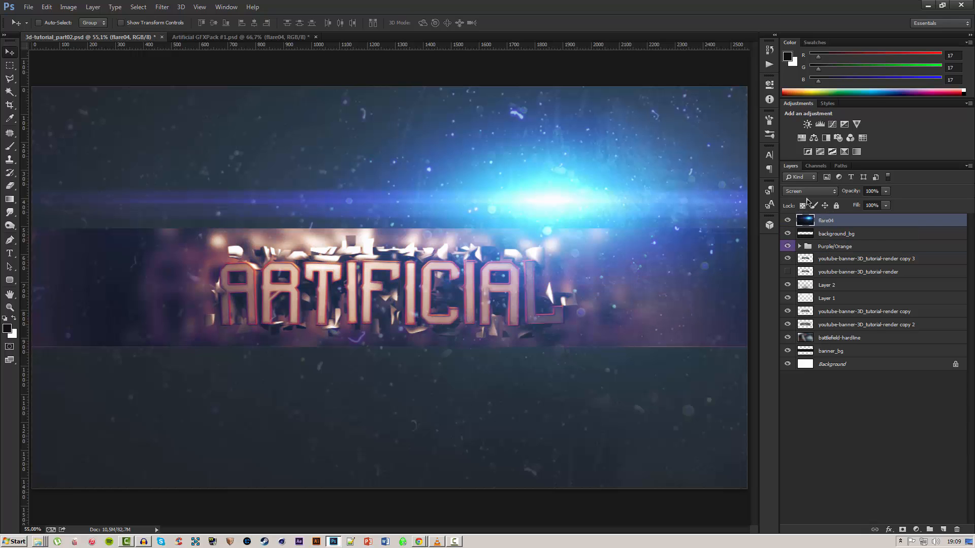
left_click(795, 193)
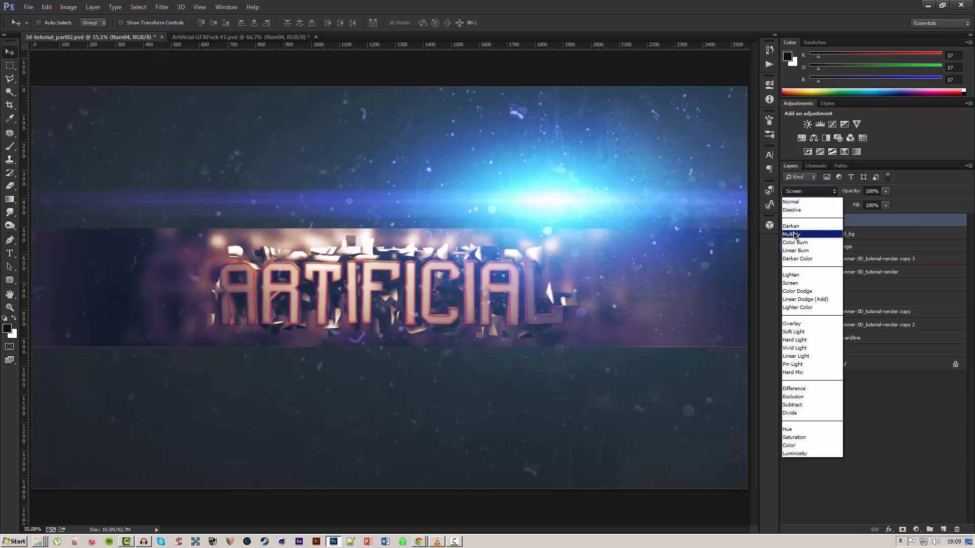
left_click(803, 265)
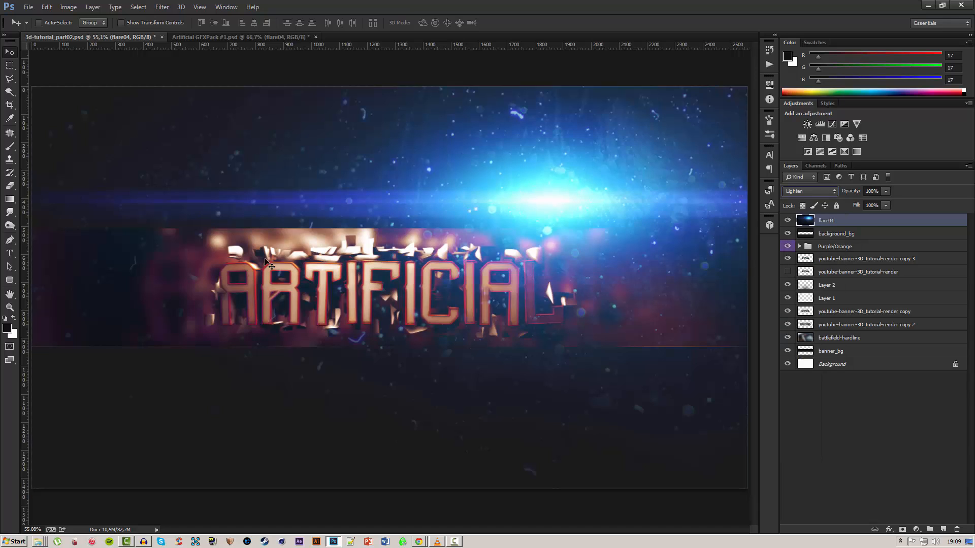
left_click(787, 190)
left_click(571, 173)
left_click(828, 191)
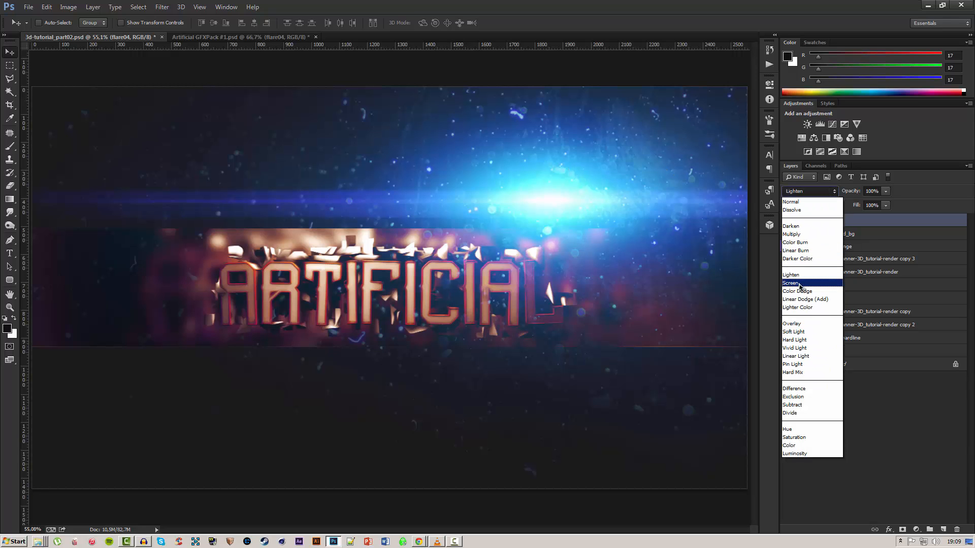
Try further blend modes on flare04, going from Screen through to Overlay
left_click(799, 283)
key("Down")
key("Down")
key("Down")
key("Down")
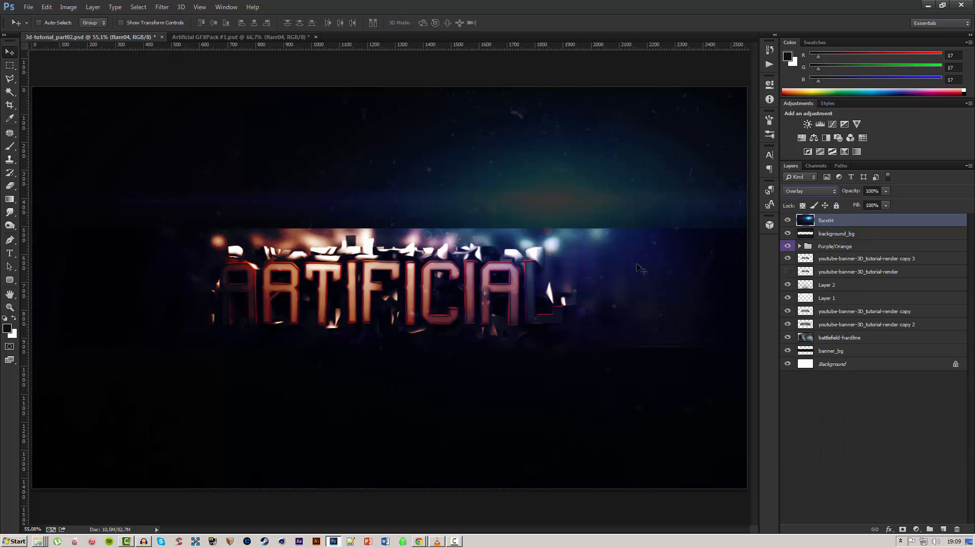
key("Up")
key("Down")
Move flare04 back directly below the Purple/Orange group and lower its opacity to 46%
left_click_drag(825, 224, 825, 252)
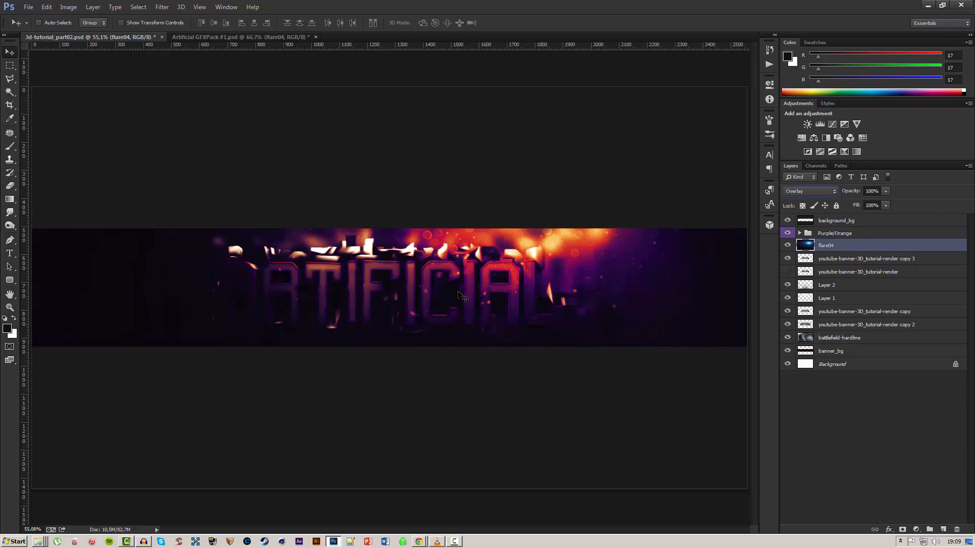
left_click_drag(846, 195, 803, 204)
scroll(457, 304, "down", 4)
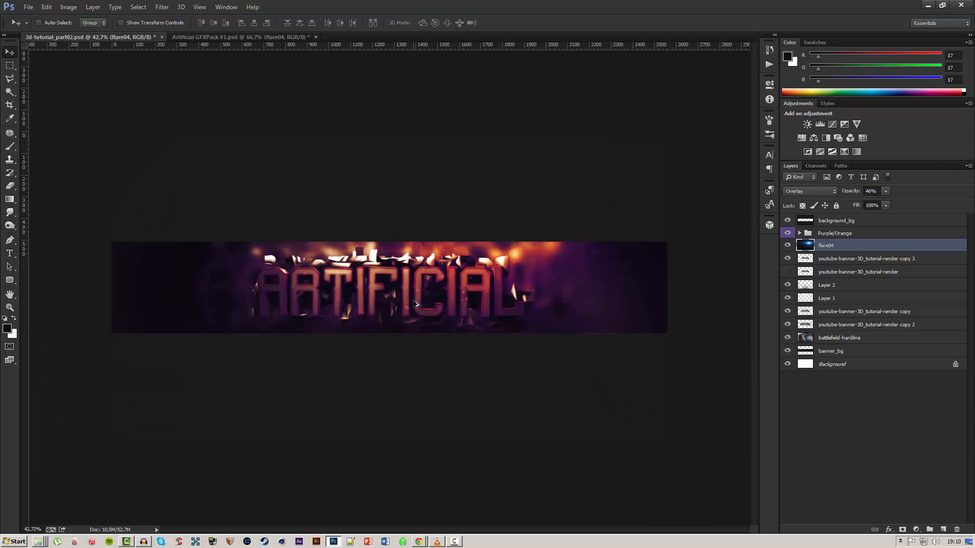
scroll(457, 303, "up", 3)
Set flare04's blend mode to Screen and its opacity to 75%, and save the document
left_click(819, 192)
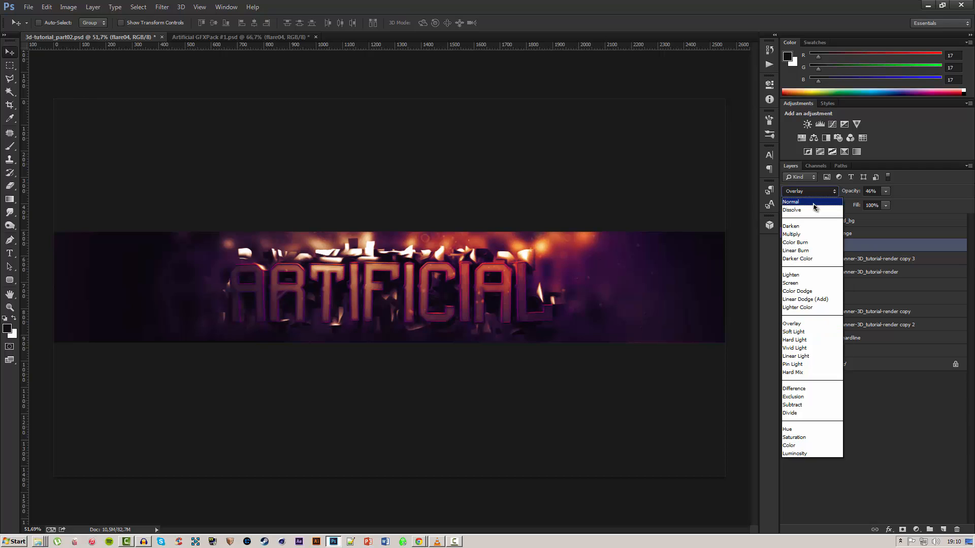
left_click(791, 283)
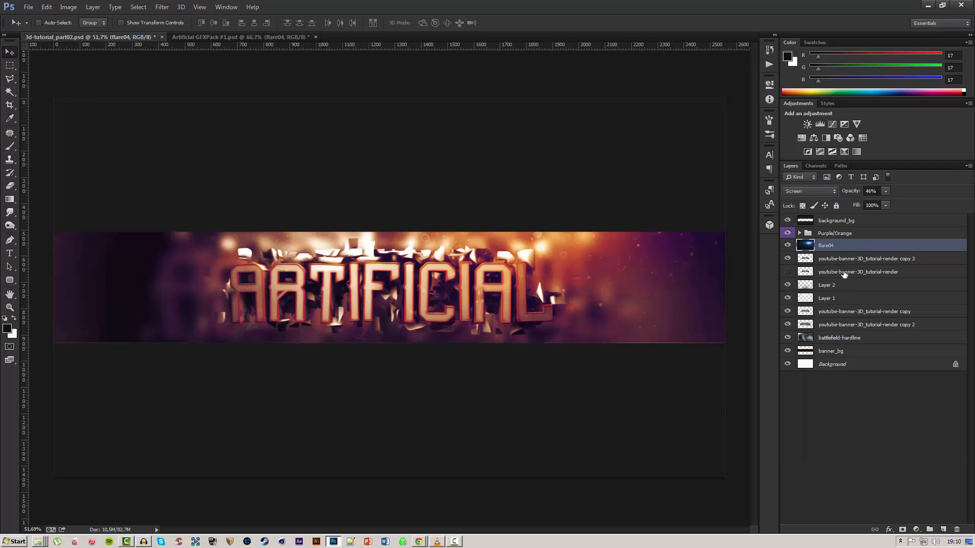
left_click(851, 194)
type("75")
key("Return")
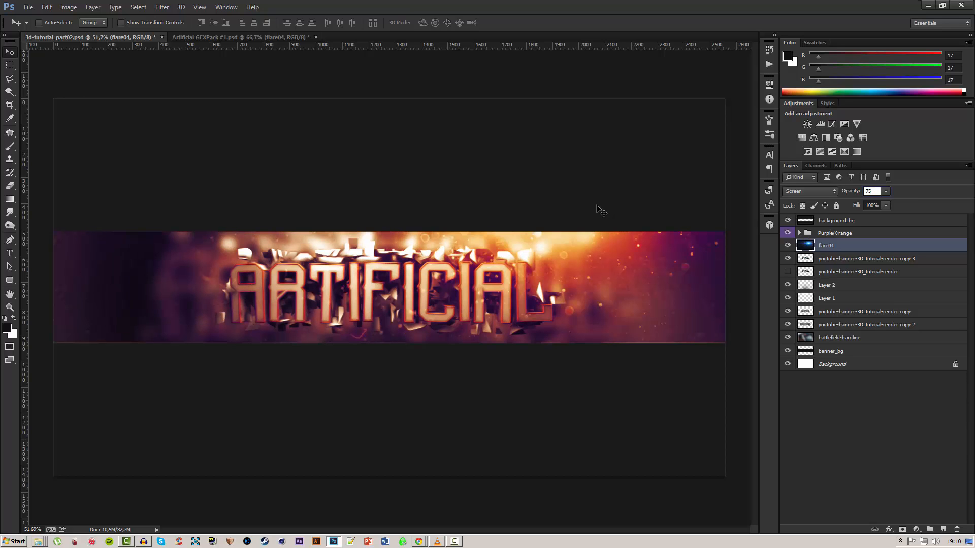
key("ctrl+s")
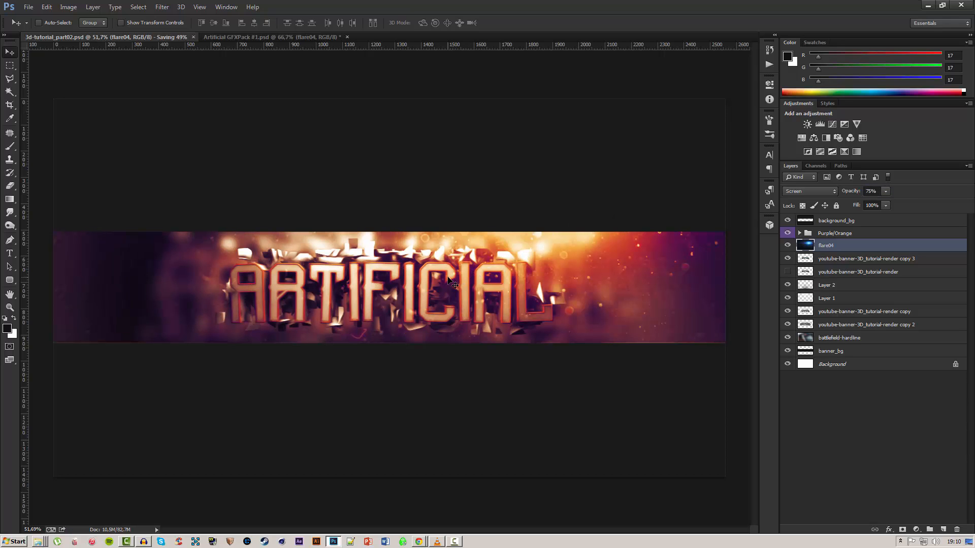
Switch to the Artificial GFXPack #1.psd document, hide flare04 and collapse the lens flares group
key("alt+Tab")
left_click(448, 281)
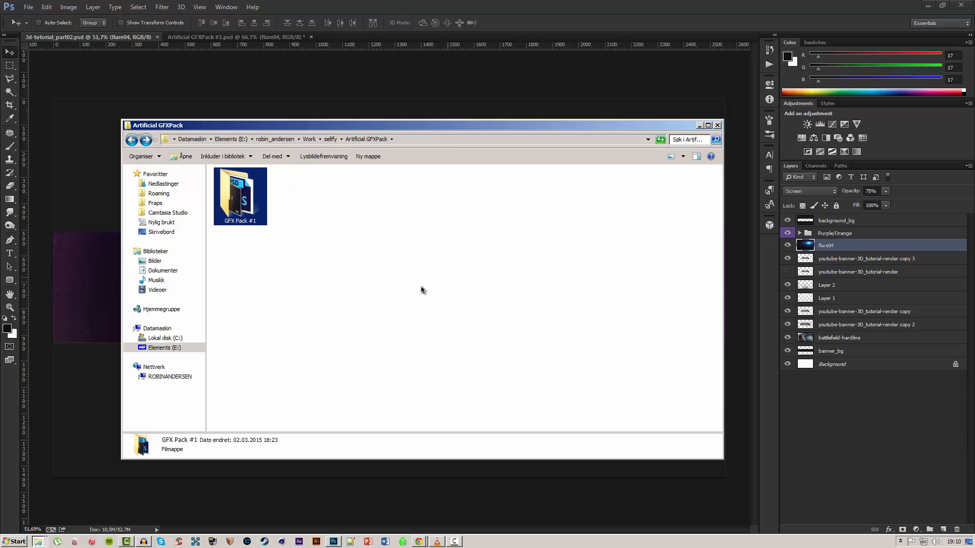
left_click(69, 274)
key("ctrl+Tab")
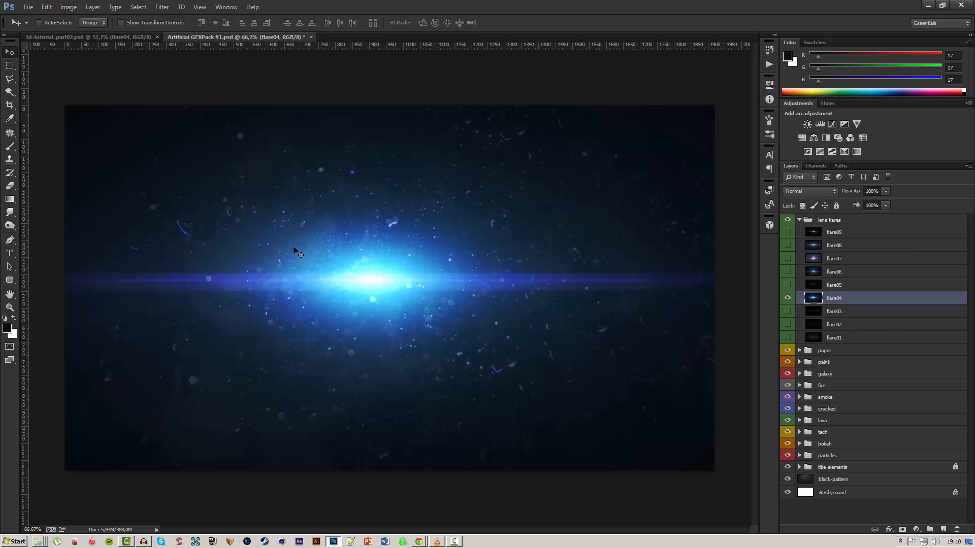
left_click(787, 298)
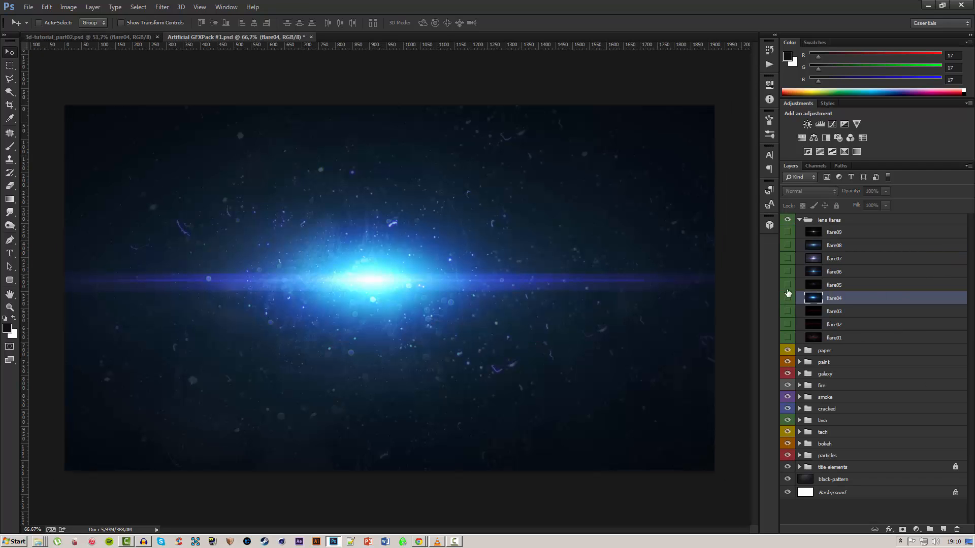
left_click(799, 220)
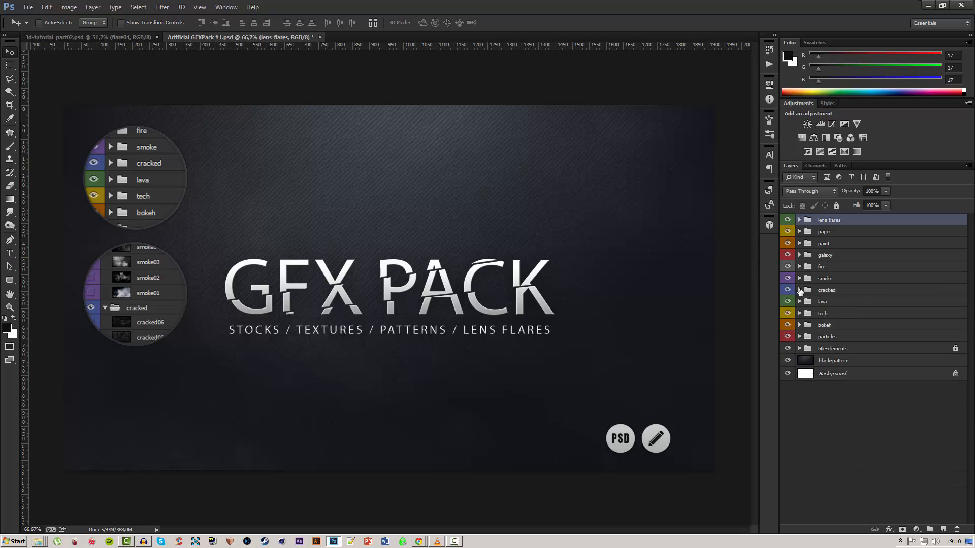
Expand the cracked group, preview its textures, and leave only cracked01 shown and selected
left_click(800, 290)
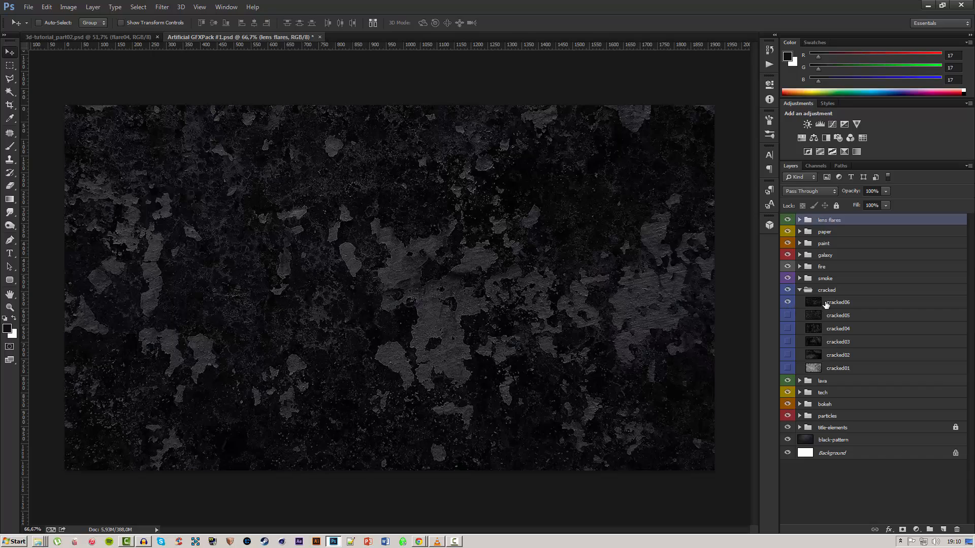
left_click(824, 304)
left_click(787, 304)
left_click(788, 315)
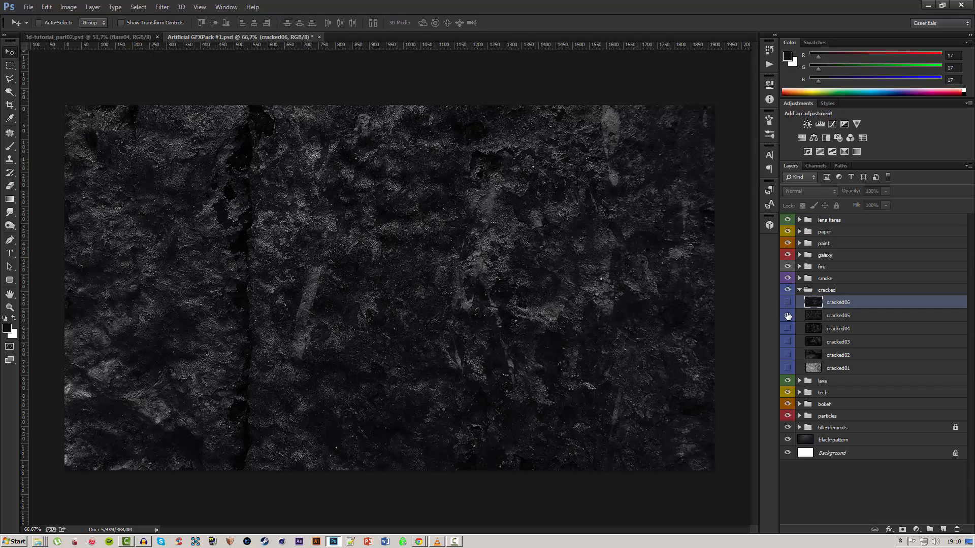
left_click(788, 328)
left_click(787, 355)
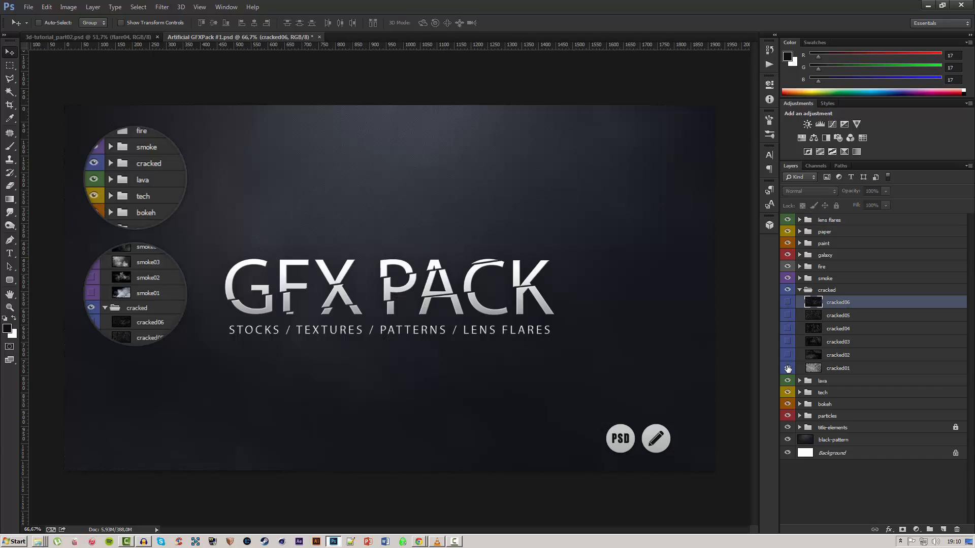
left_click(787, 368)
left_click(832, 368)
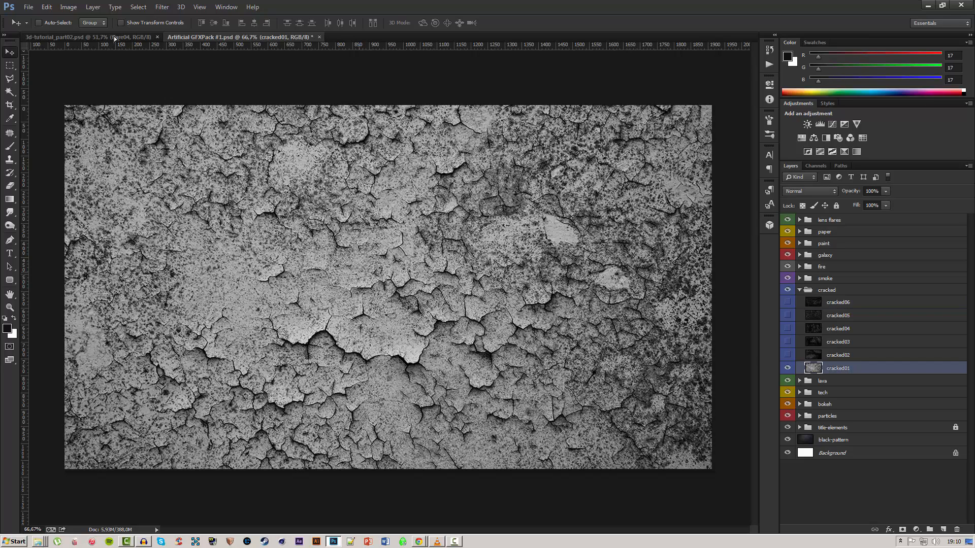
Copy the cracked01 texture into 3d-tutorial_part02.psd and scale it to about 70% around the banner's center
left_click(114, 35)
left_click_drag(117, 39, 425, 289)
key("ctrl+t")
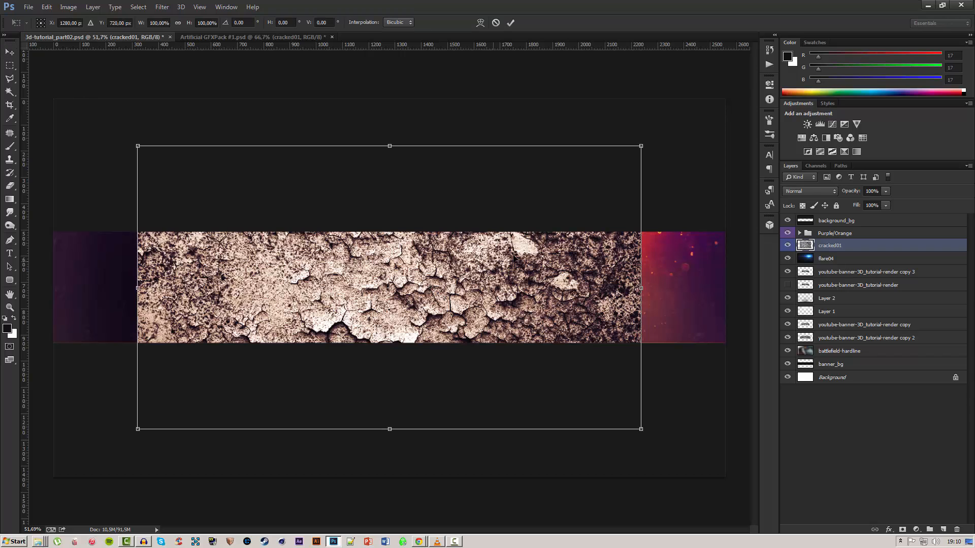
left_click_drag(641, 145, 582, 216)
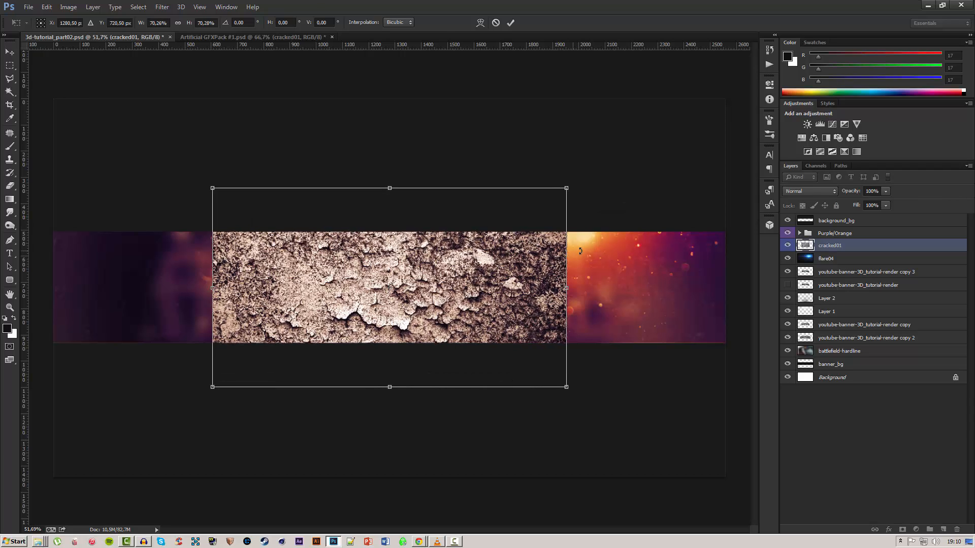
key("Return")
scroll(377, 296, "up", 1)
scroll(376, 291, "up", 1)
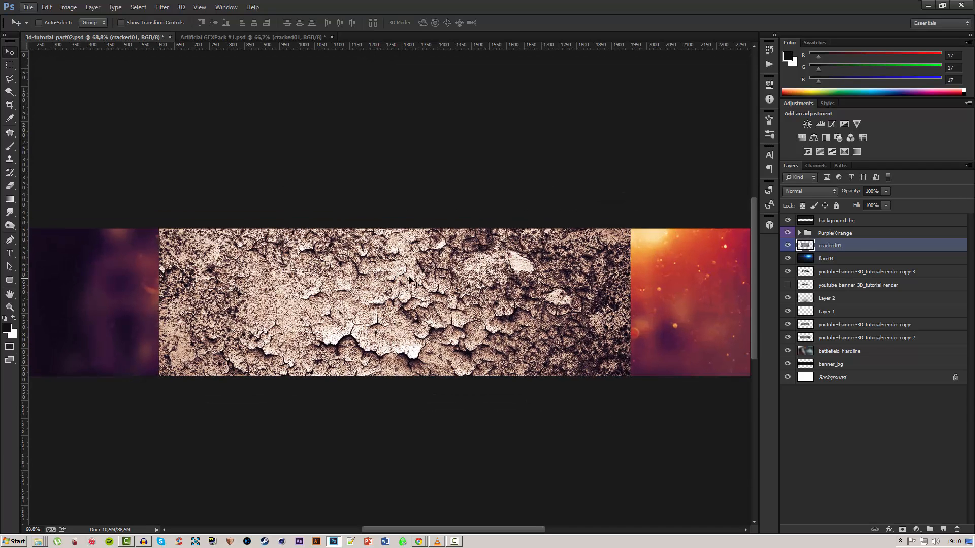
Move cracked01 directly below flare04 in the layer order and hide flare04
left_click_drag(837, 247, 835, 264)
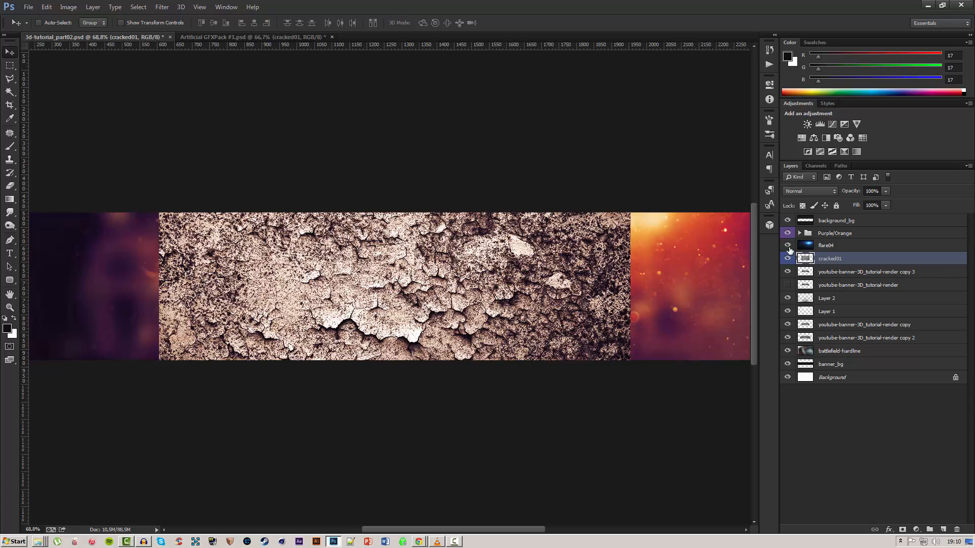
left_click(787, 245)
left_click_drag(508, 295, 506, 256)
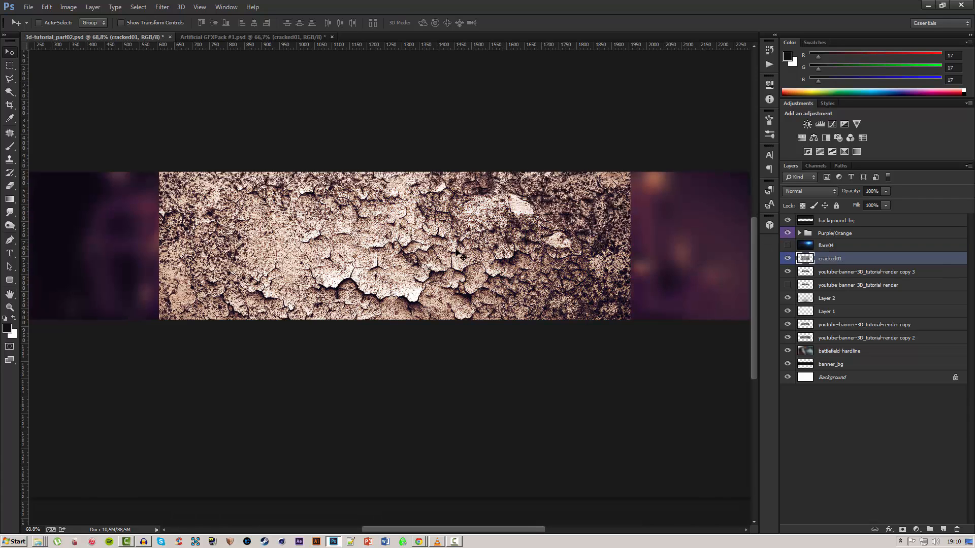
scroll(454, 250, "up", 2)
right_click(846, 264)
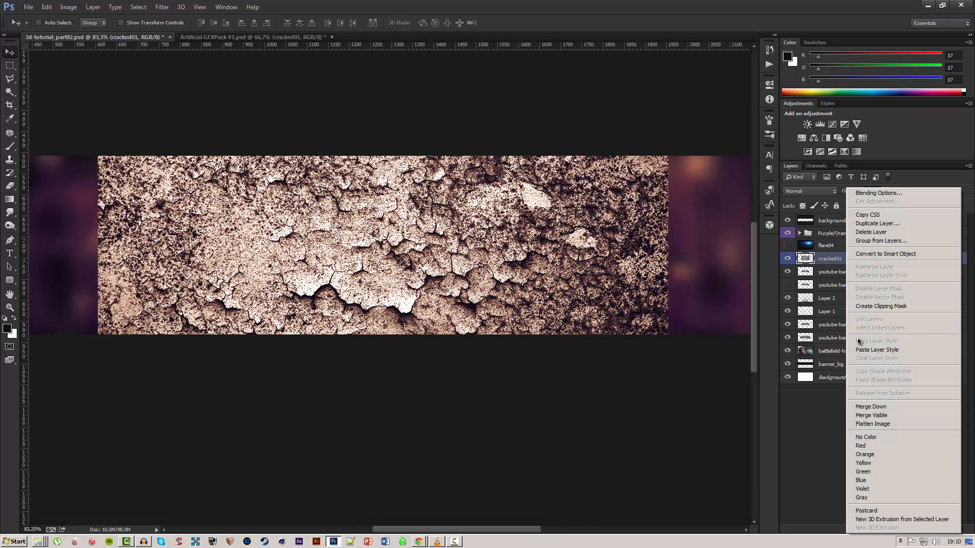
left_click(578, 306)
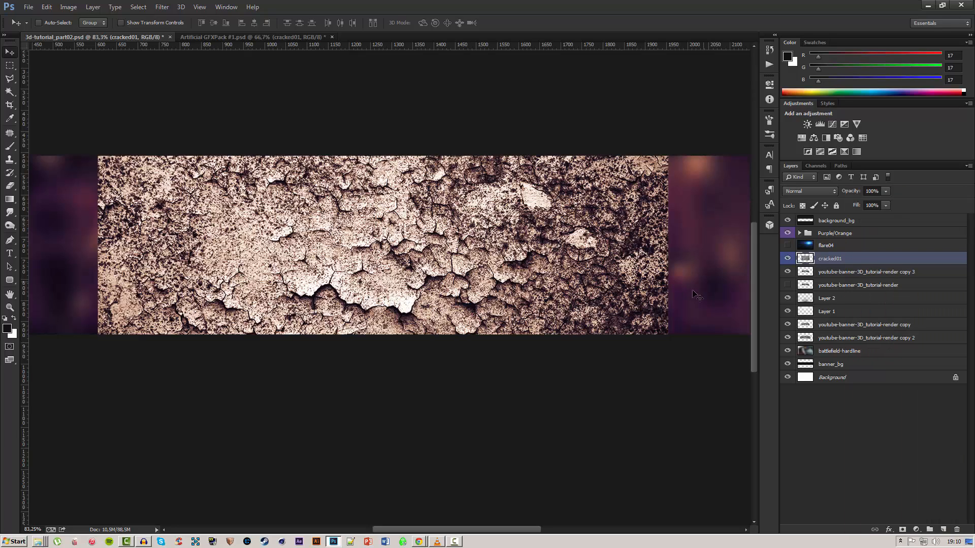
right_click(838, 260)
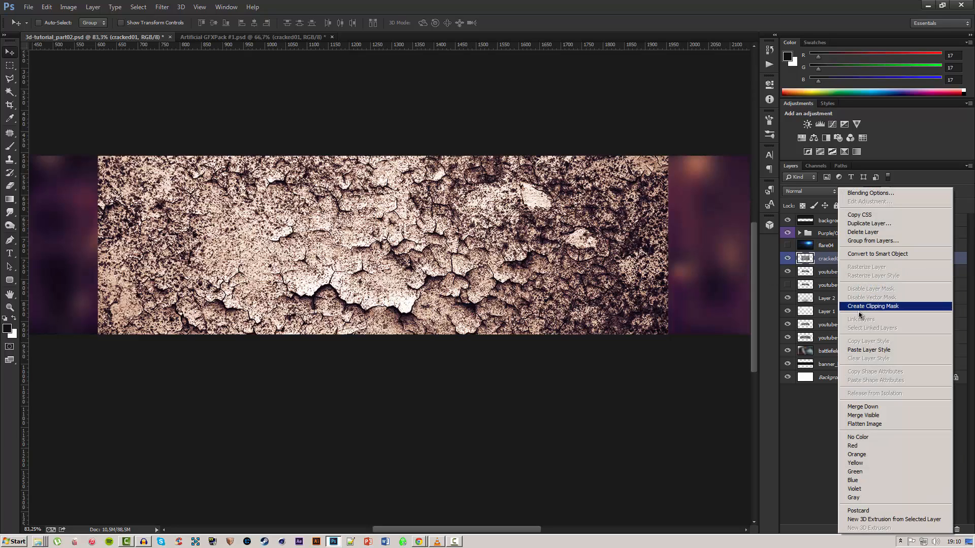
left_click(519, 289)
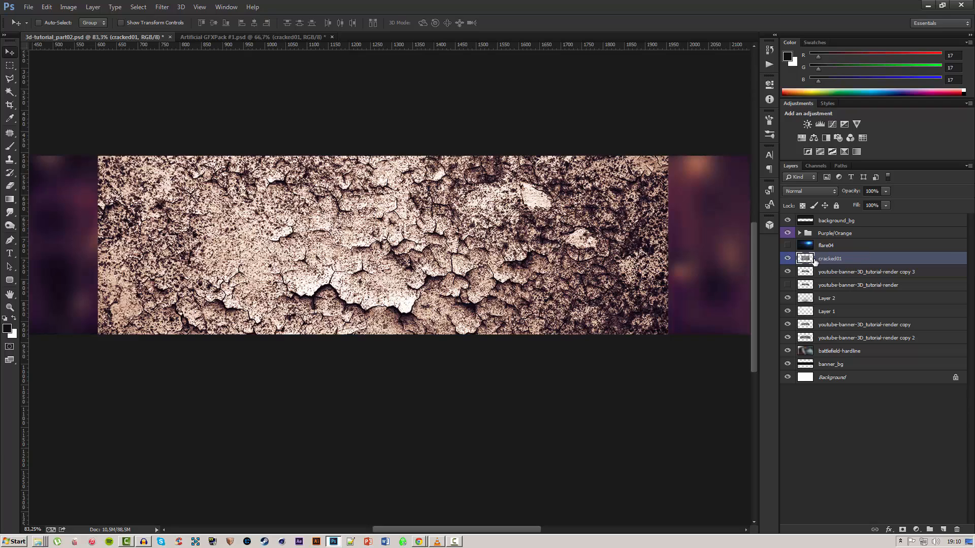
right_click(837, 261)
left_click(488, 263)
Save the document and toggle cracked01's visibility to compare the text with and without the texture
key("ctrl+s")
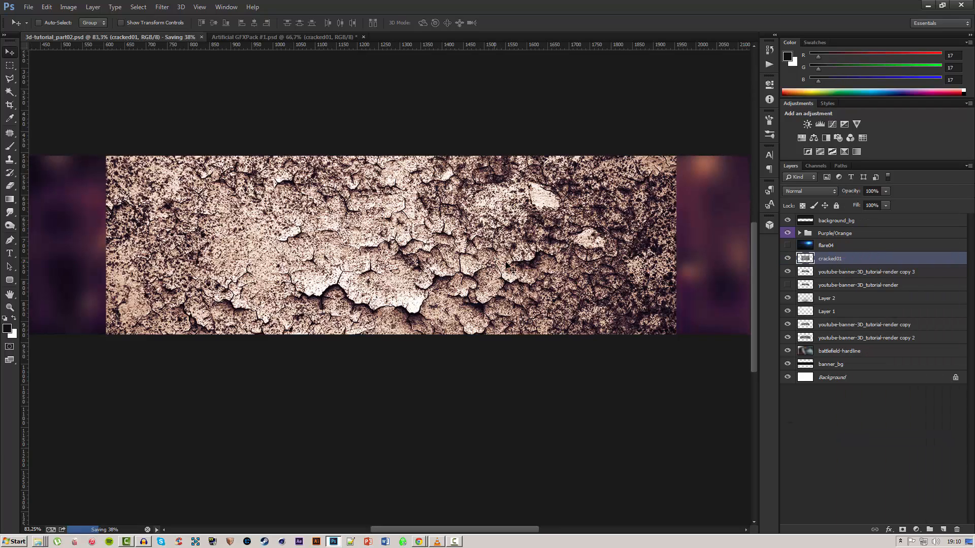
left_click(787, 260)
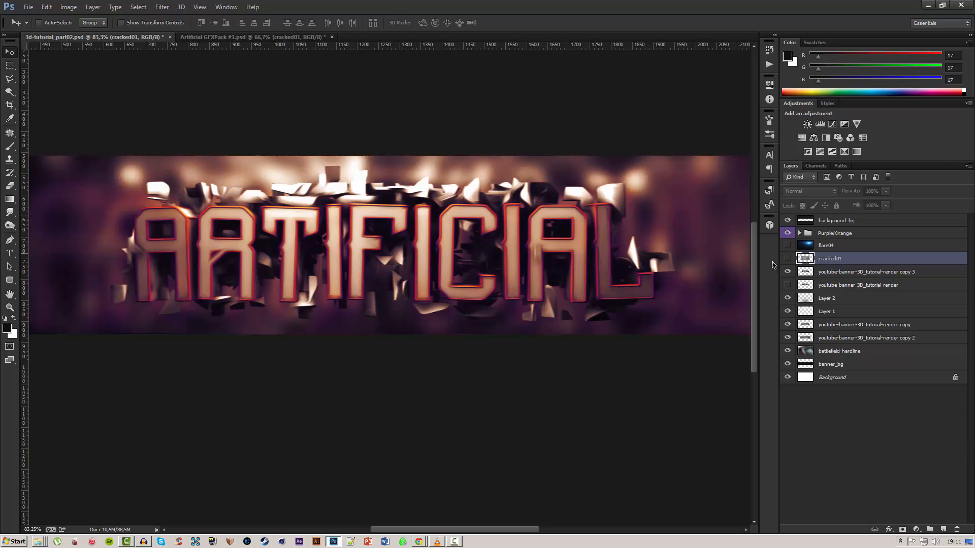
left_click(787, 260)
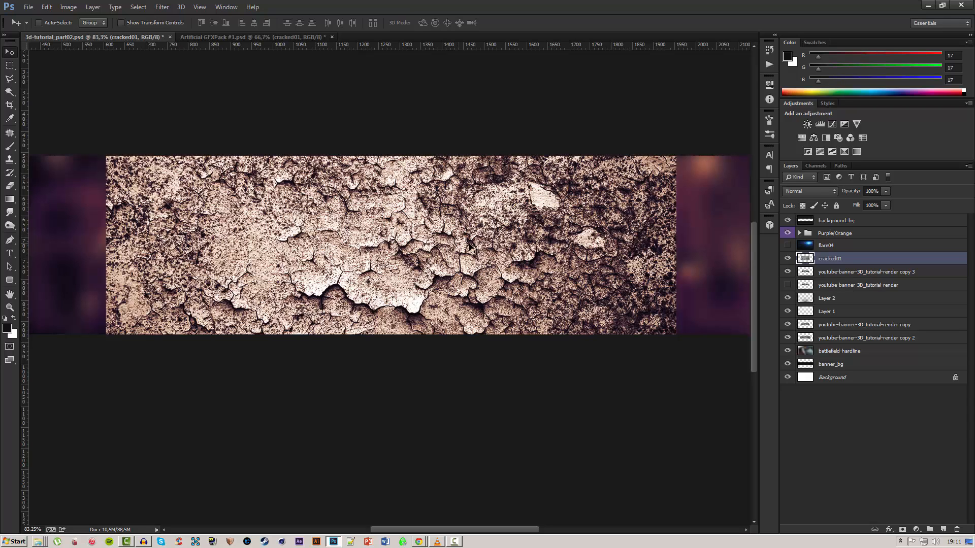
Try the Screen and Overlay blend modes on cracked01 and return the layer to Normal
left_click(803, 192)
left_click(792, 287)
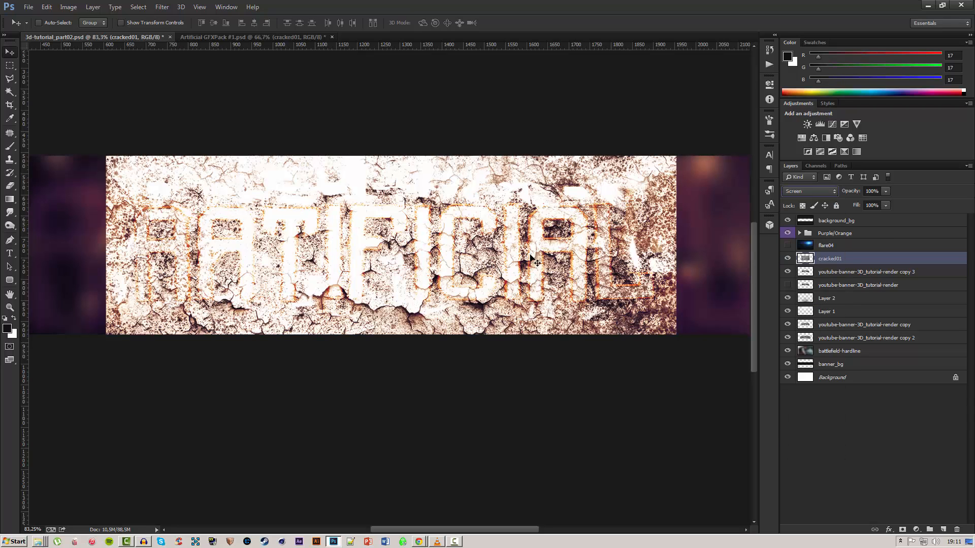
left_click(809, 192)
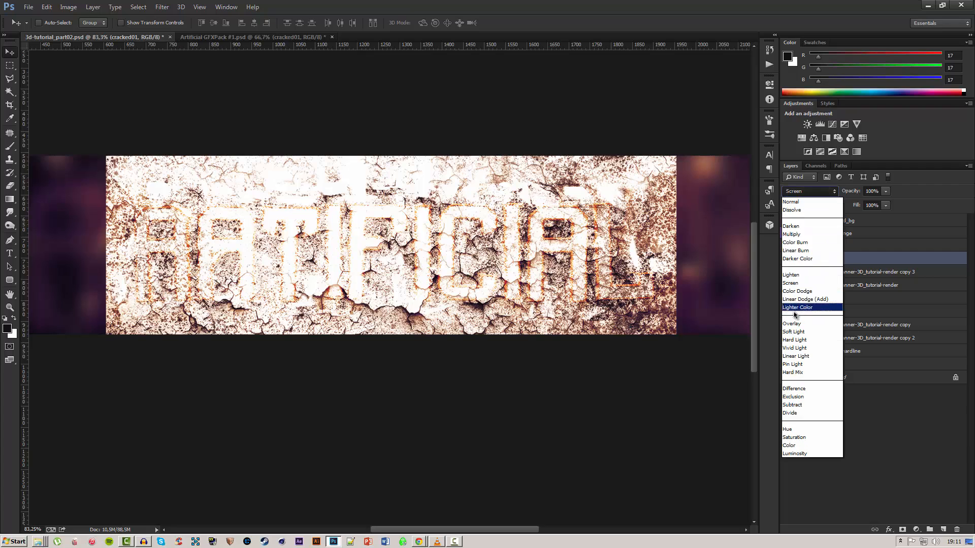
left_click(792, 324)
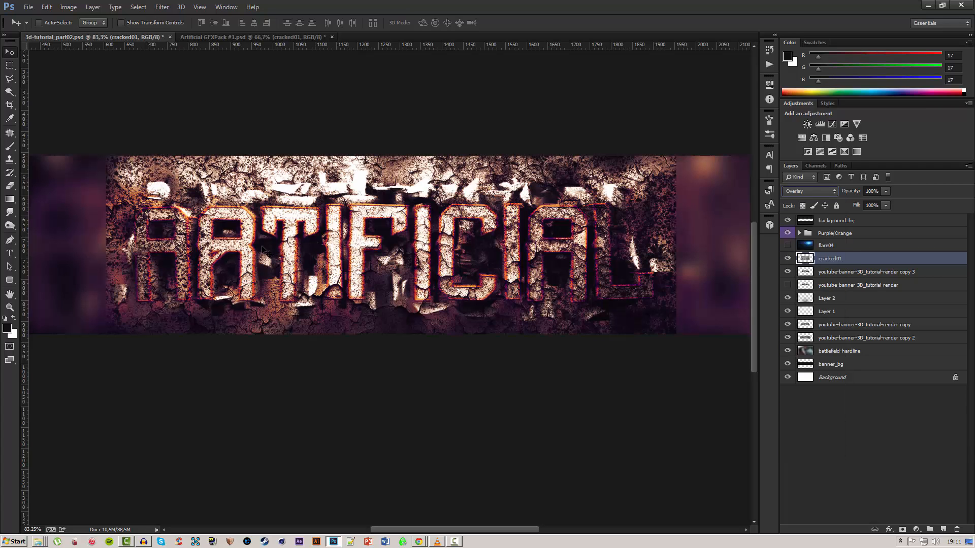
left_click(810, 197)
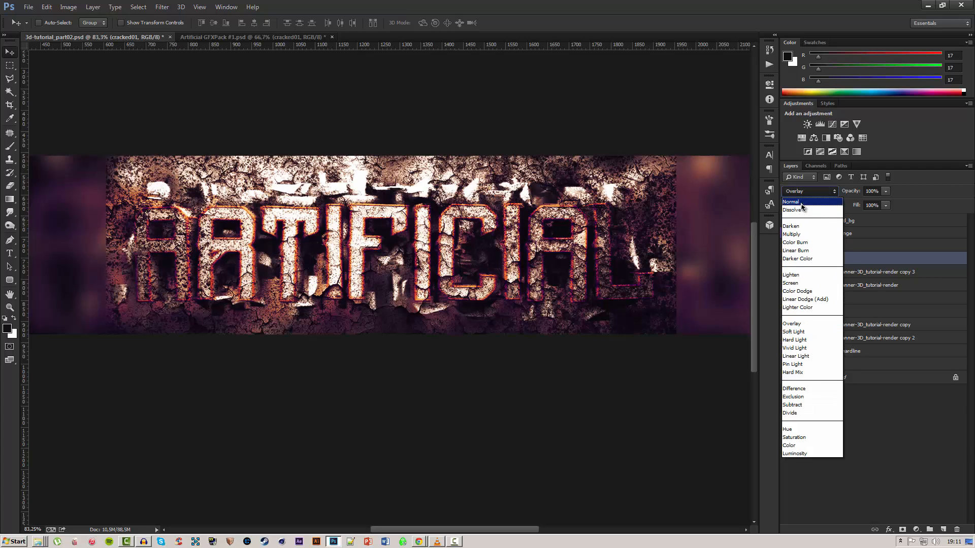
left_click(807, 204)
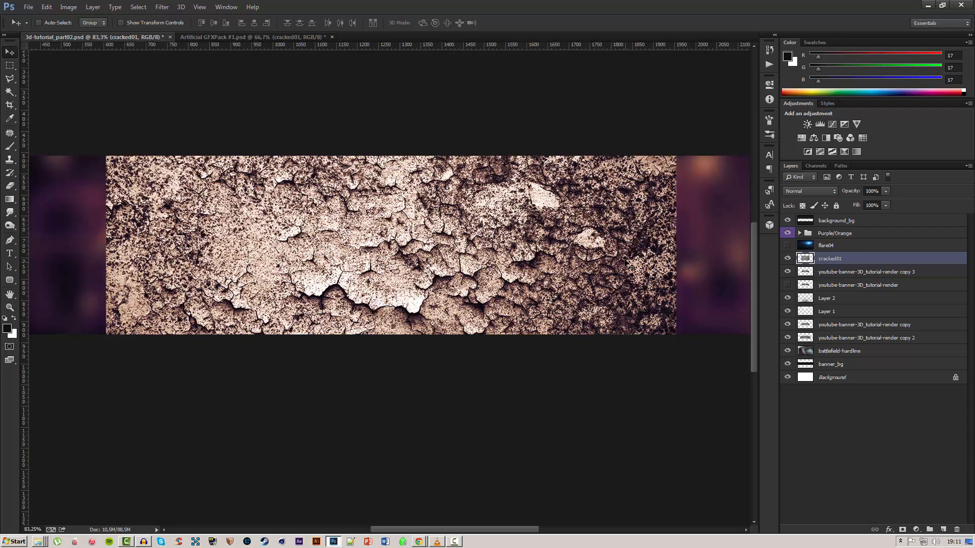
Try deleting the cracked01 texture outside the outline of youtube-banner-3D_tutorial-render copy 3, undo the deletion and clear the selection
left_click(807, 278, "ctrl")
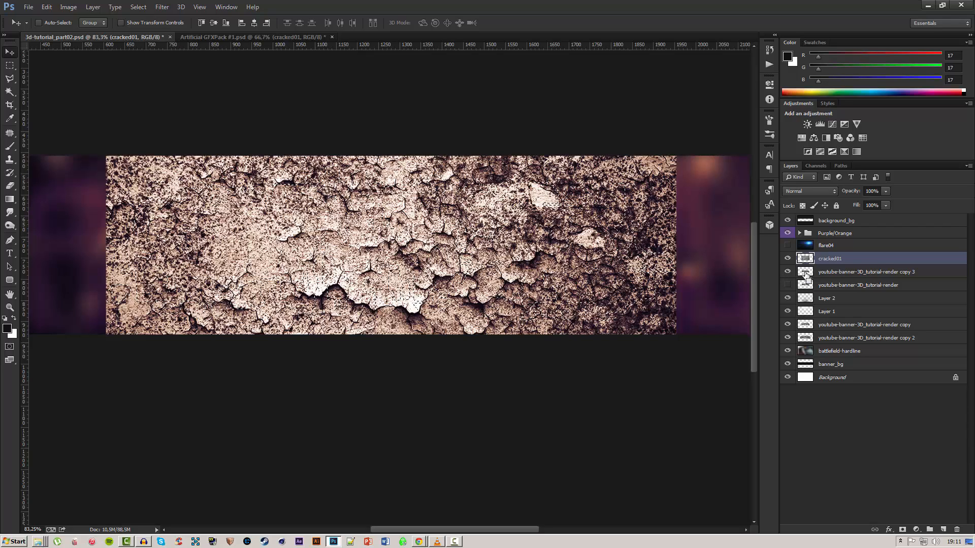
scroll(501, 192, "up", 4)
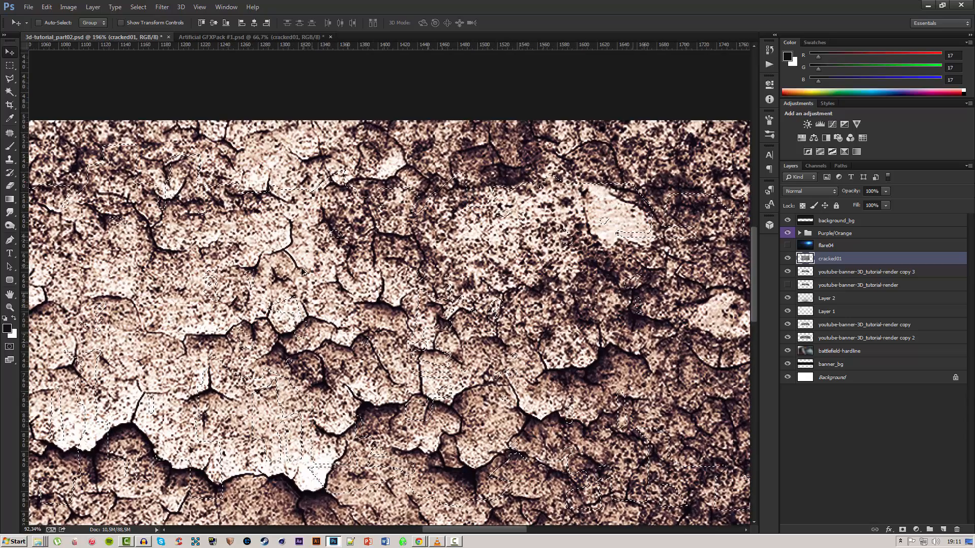
scroll(508, 206, "down", 4)
scroll(292, 276, "down", 1)
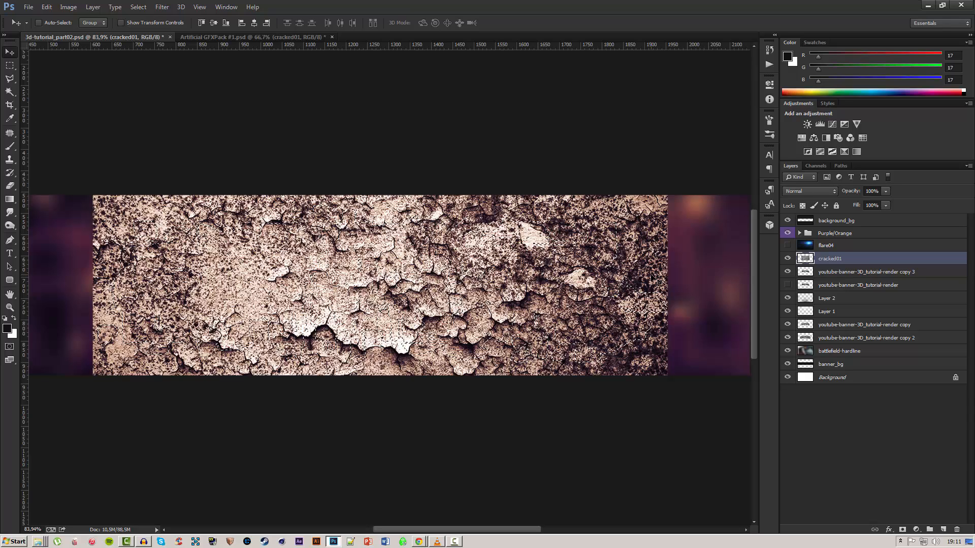
key("Delete")
key("ctrl+d")
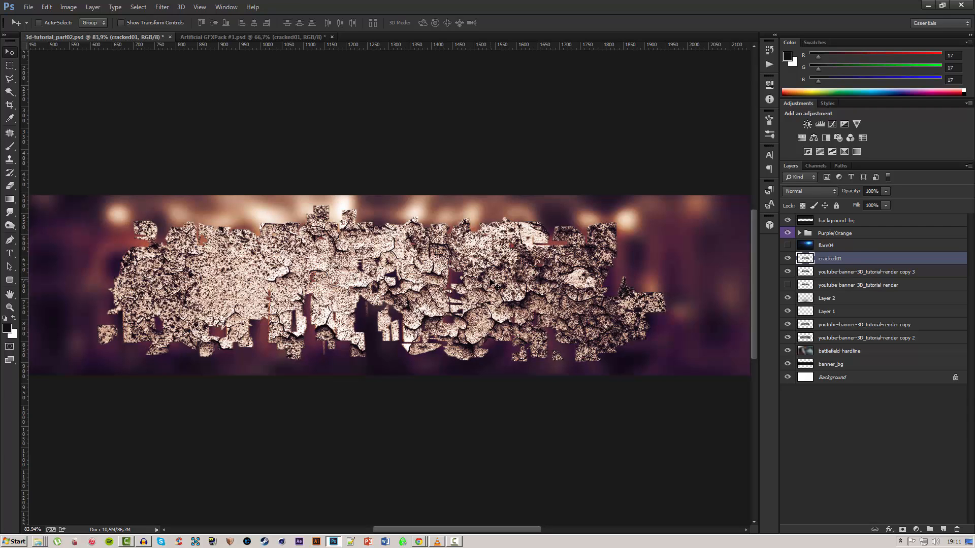
key("ctrl+alt+z")
key("ctrl+alt+z")
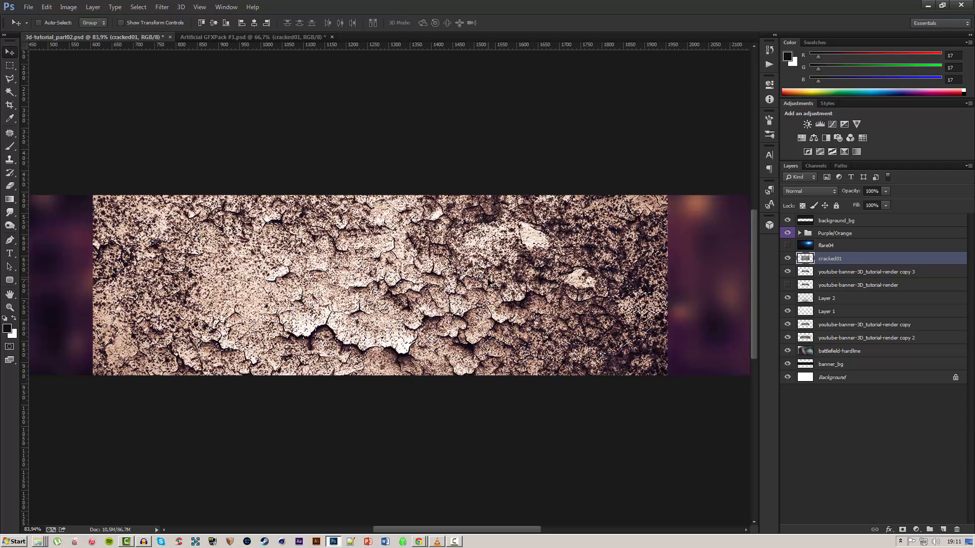
key("ctrl+d")
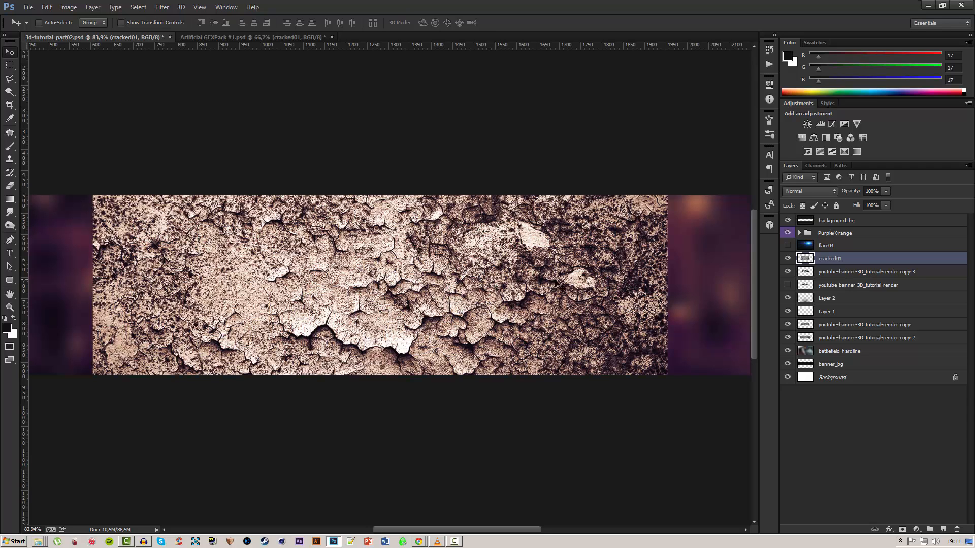
Try clipping cracked01 to youtube-banner-3D_tutorial-render copy 3 and release the clipping mask
left_click(827, 263, "alt")
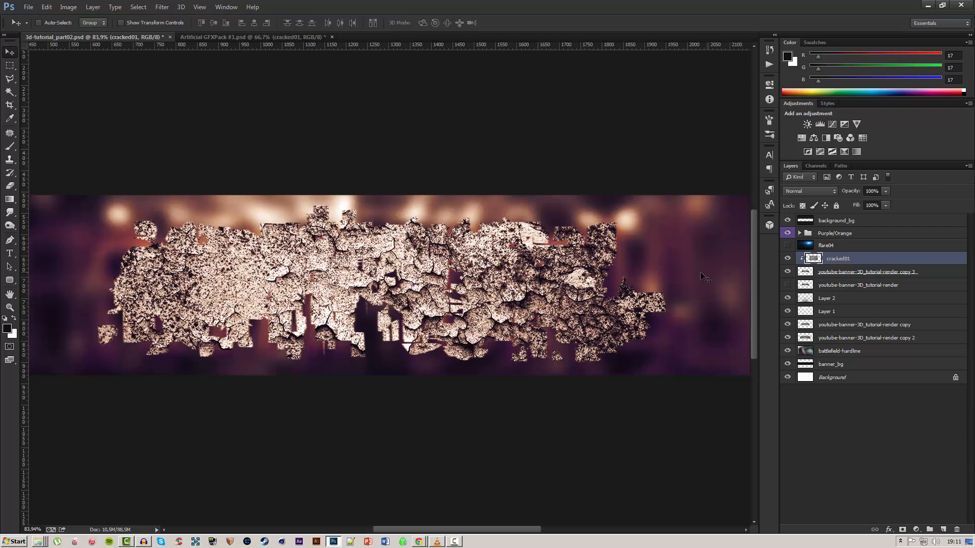
left_click_drag(534, 279, 577, 292)
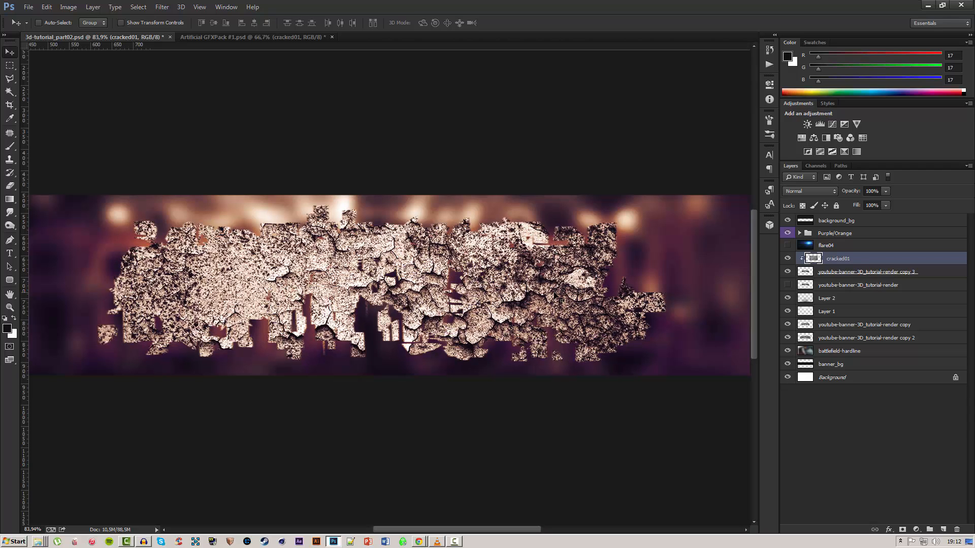
left_click(801, 273, "alt")
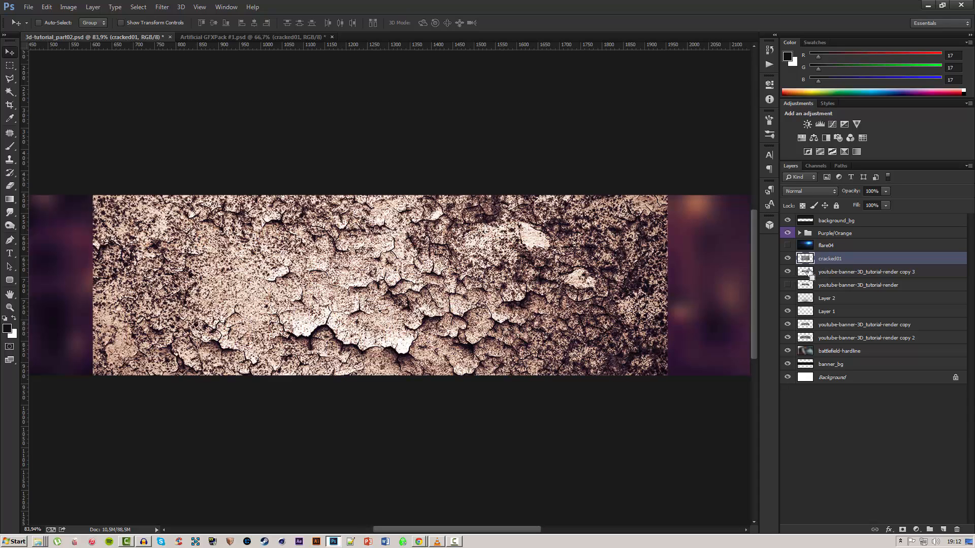
Delete the cracked01 texture outside the outline of youtube-banner-3D_tutorial-render copy 3, deselect, and save the document
left_click(806, 271, "ctrl")
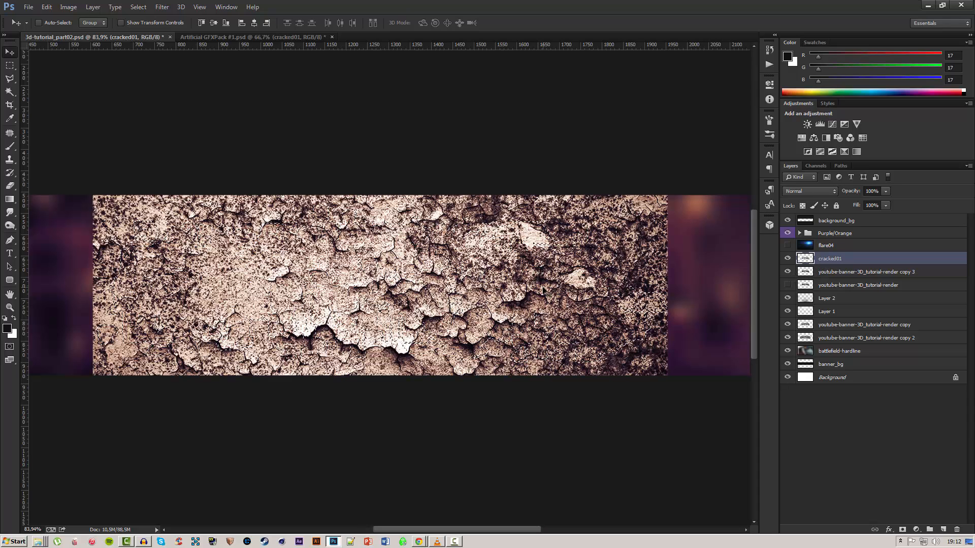
key("ctrl+shift+i")
key("Delete")
key("ctrl+d")
key("ctrl+s")
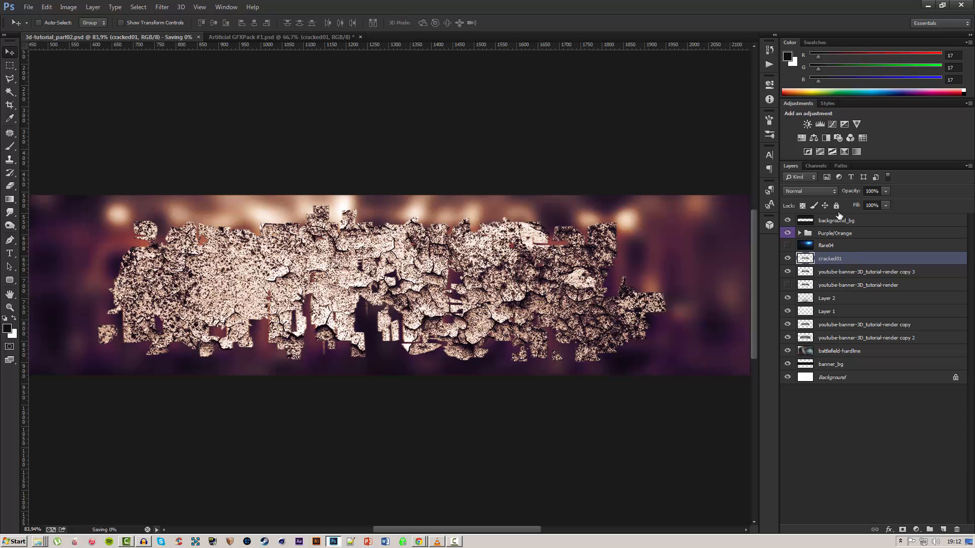
Preview cracked01 in Overlay and in the blend modes that follow it, such as Vivid Light and Difference
left_click(810, 190)
left_click(801, 318)
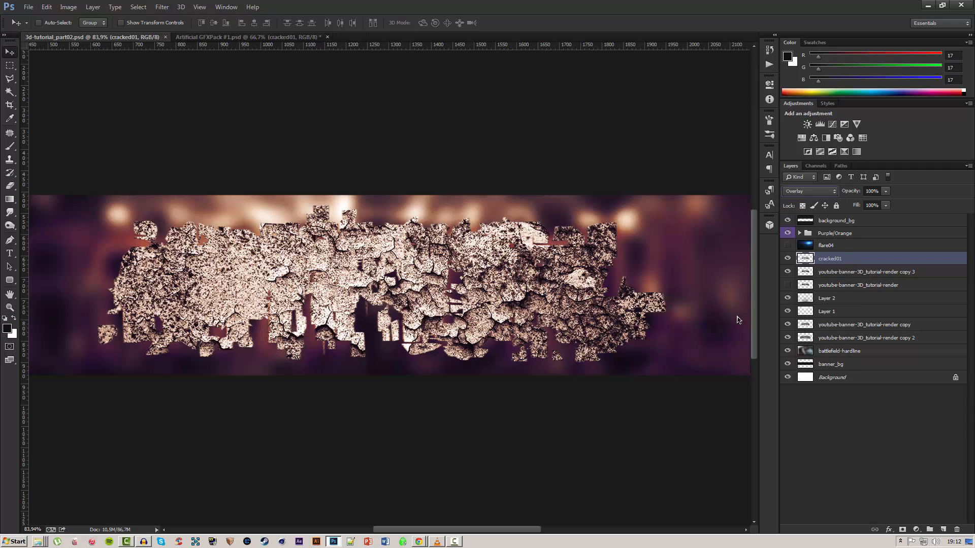
key("shift+plus")
key("shift+plus")
key("shift+plus")
key("shift+plus")
key("shift+plus")
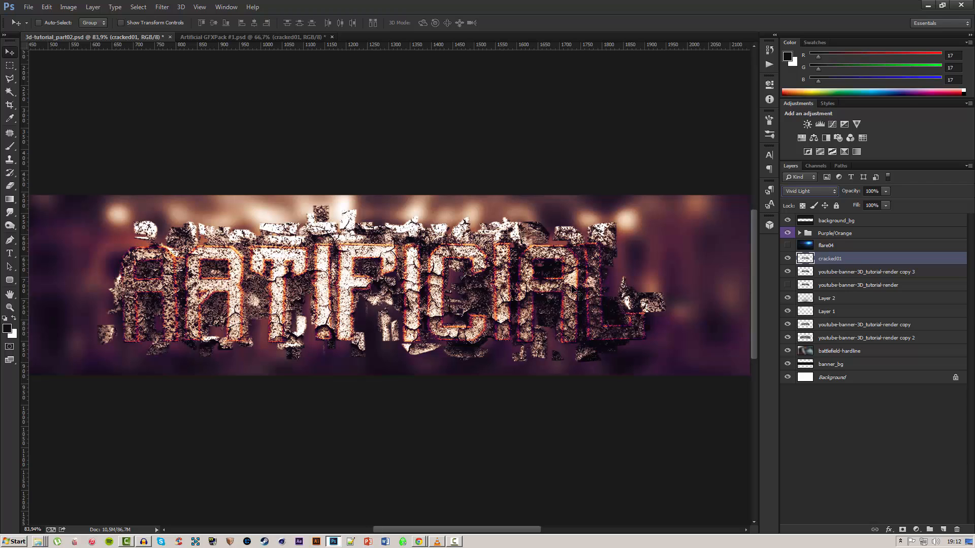
key("shift+plus")
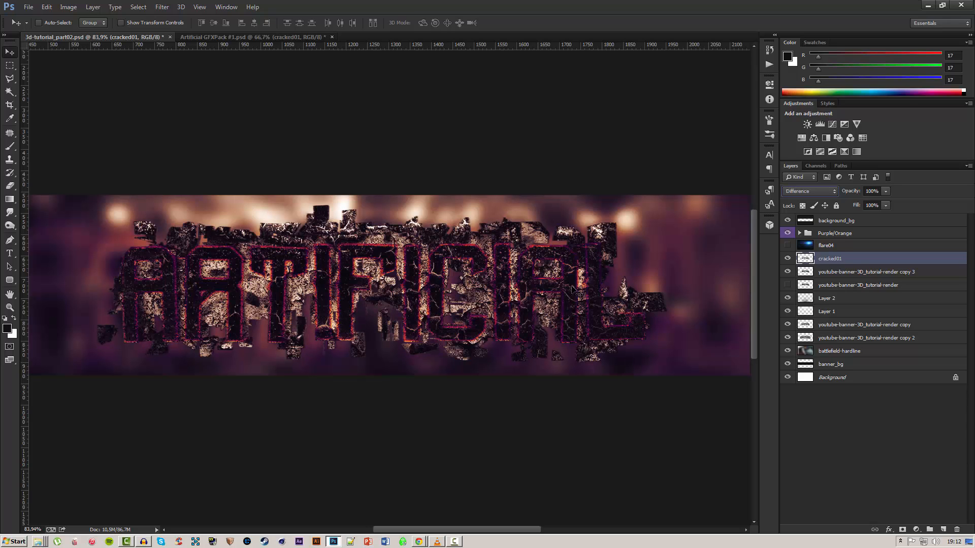
key("shift+minus")
key("shift+minus")
key("shift+plus")
Compare darkening and lightening blend modes on cracked01, including Darker Color and Color Dodge, and settle on Overlay
left_click(809, 191)
left_click(808, 265)
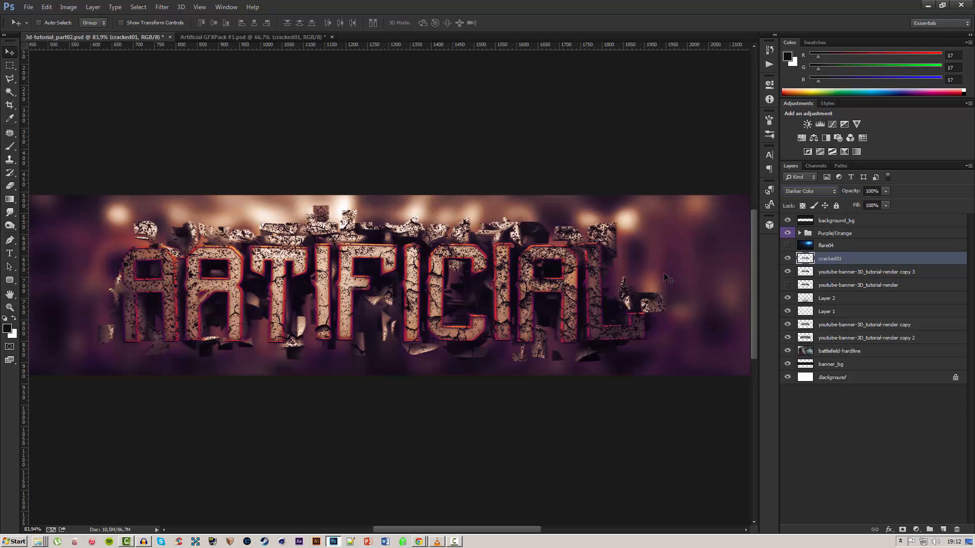
key("Up")
key("Up")
key("Down")
key("Down")
key("Down")
key("Down")
key("Down")
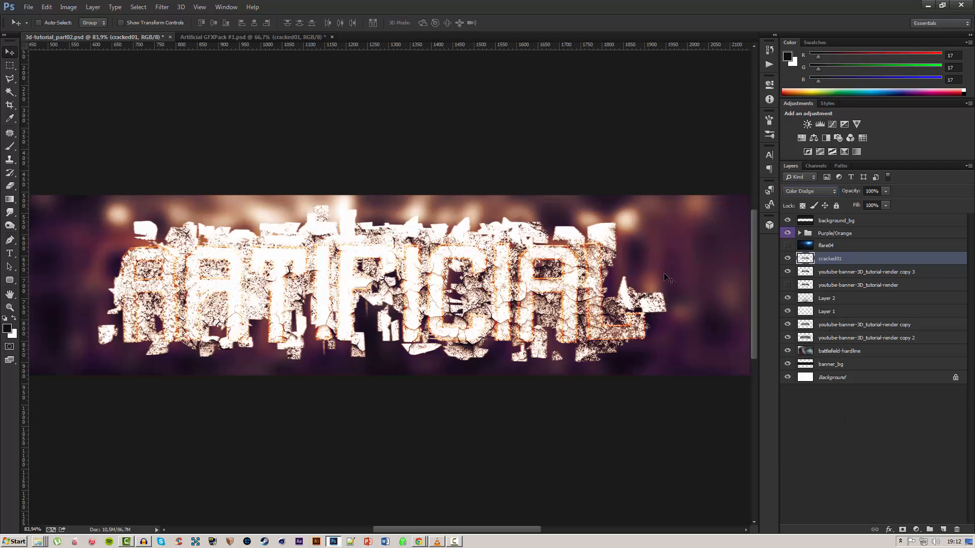
key("Down")
key("Down")
key("Down")
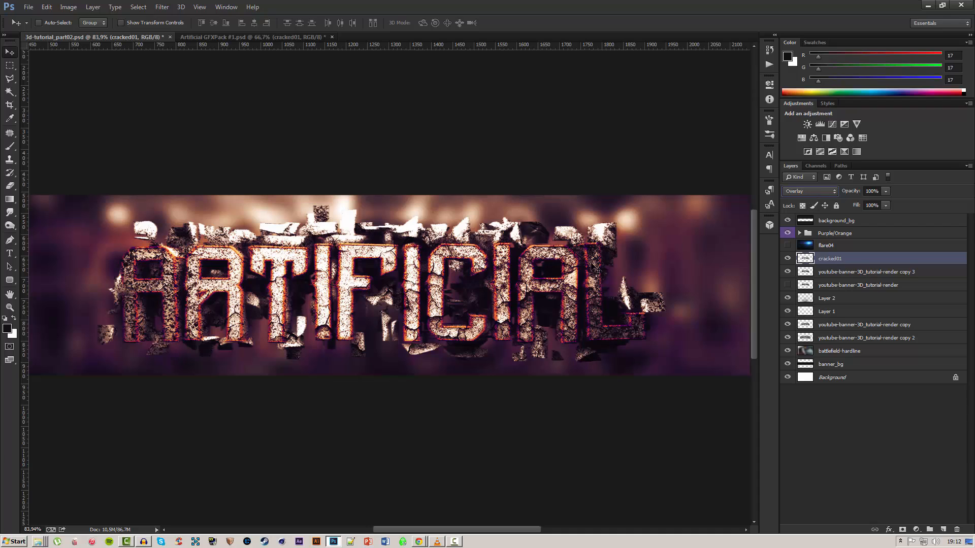
Set the opacity of the cracked01 layer to 25%
scroll(538, 226, "down", 1)
scroll(485, 185, "left", 1)
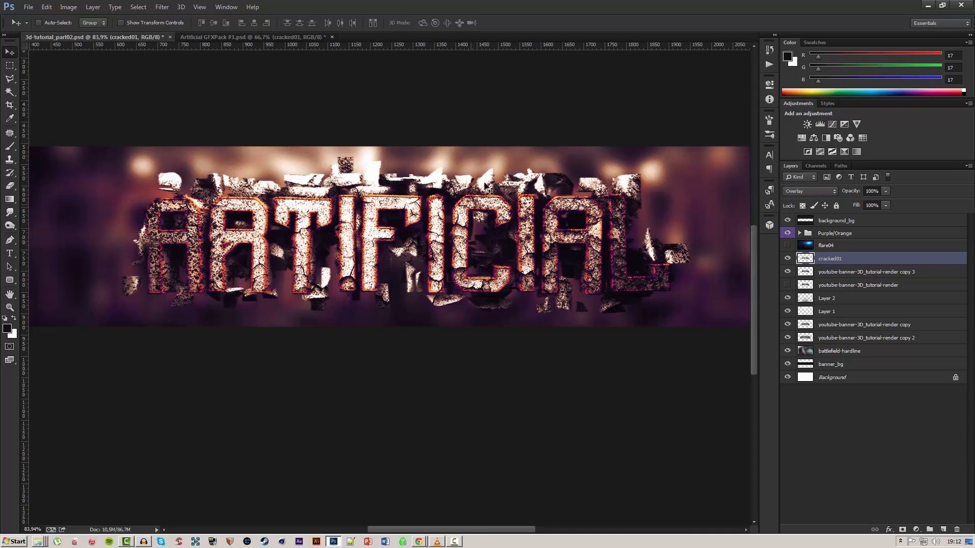
left_click(855, 193)
type("25")
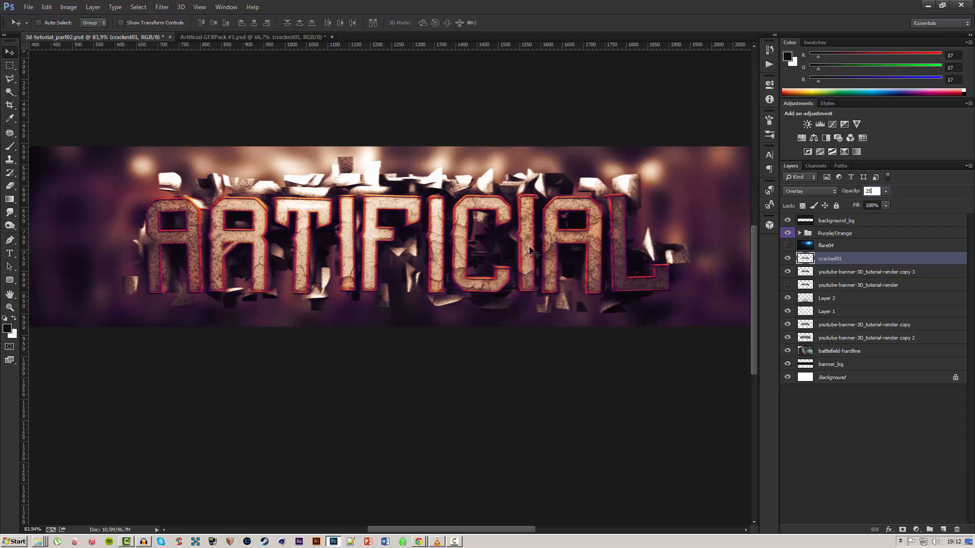
key("Return")
Erase the cracked01 texture from the broken fragments above the first letters of the ARTIFICIAL text with the Eraser tool
scroll(443, 252, "down", 1)
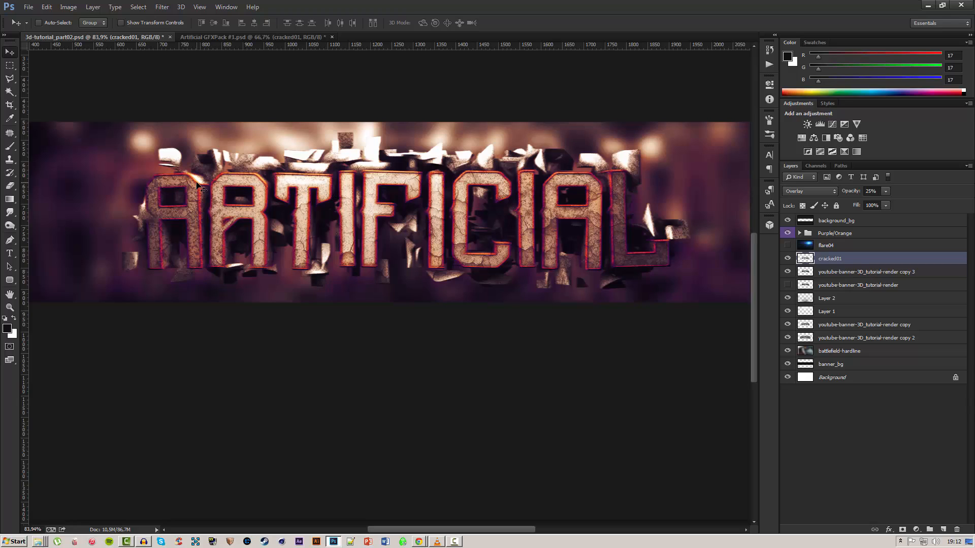
scroll(231, 184, "up", 3)
key("e")
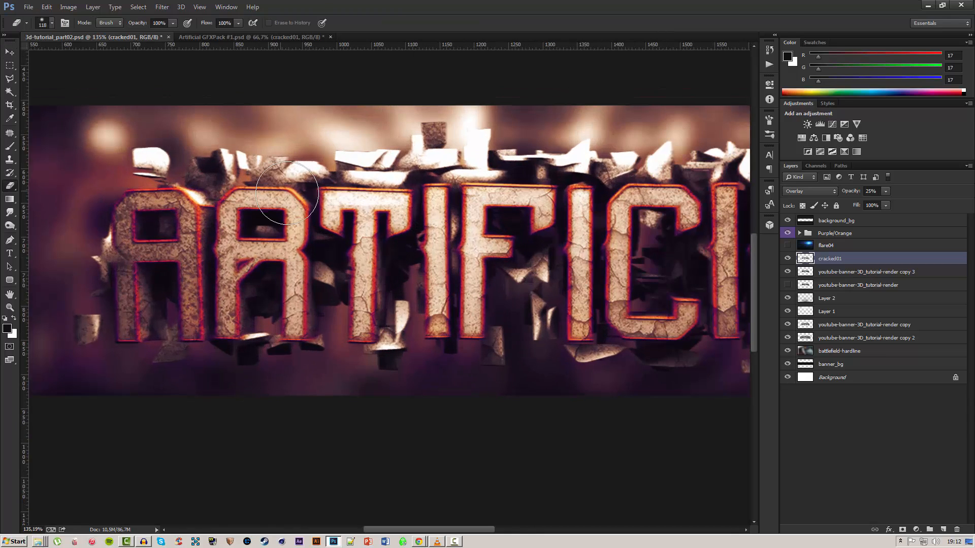
mouse_move(415, 161)
left_mouse_down()
mouse_move(492, 152)
mouse_move(134, 150)
left_mouse_up()
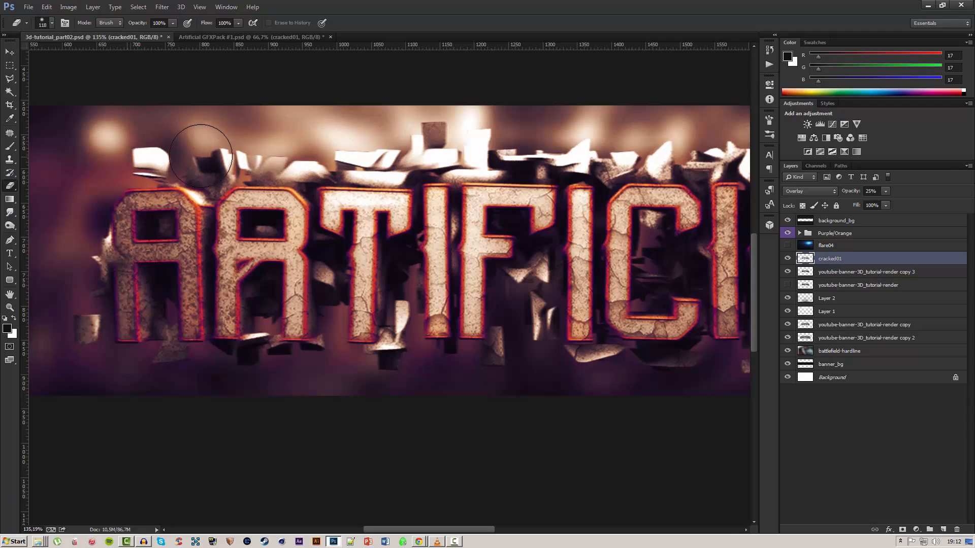
Erase the cracked01 texture from the fragments beside the first A and those below and between the letters up to the C
scroll(186, 208, "left", 3)
scroll(185, 208, "down", 3)
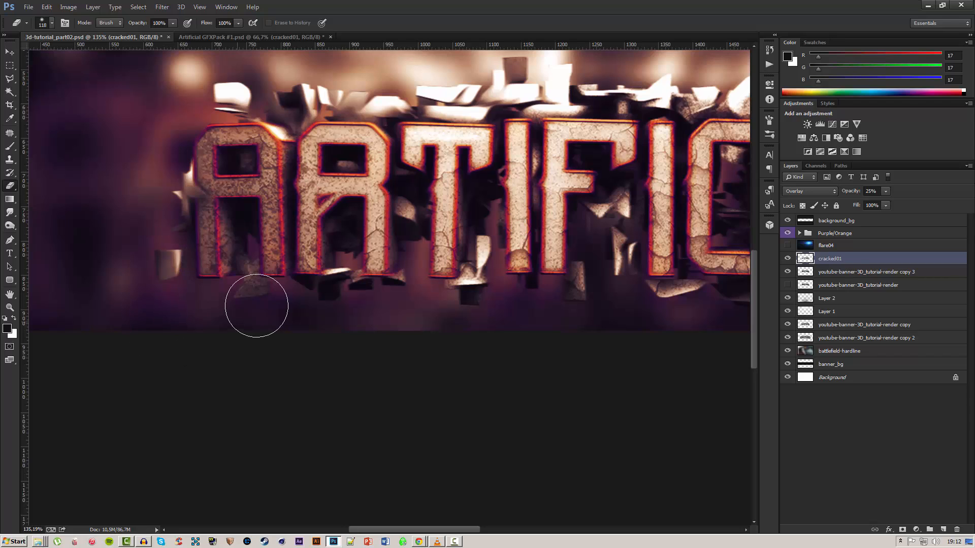
scroll(248, 306, "right", 2)
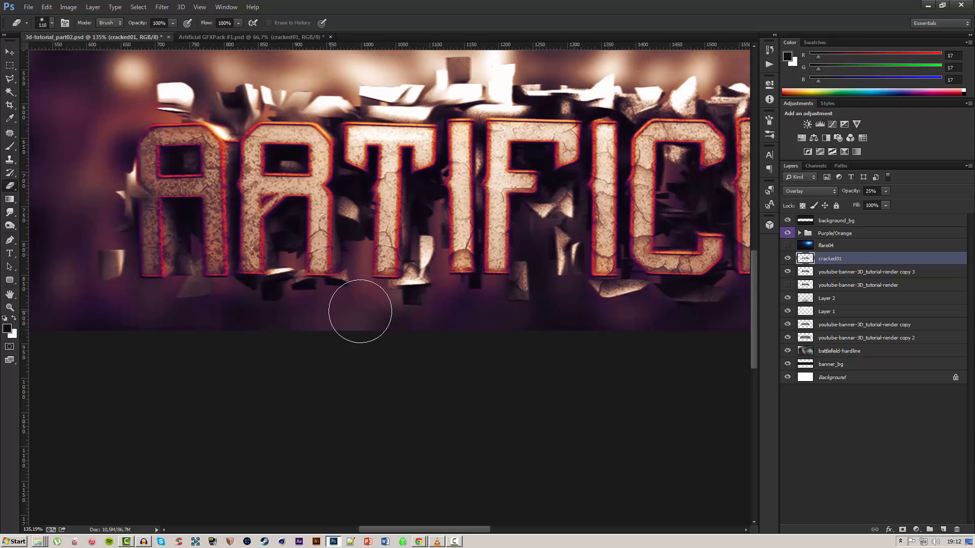
scroll(378, 318, "right", 5)
scroll(384, 325, "right", 2)
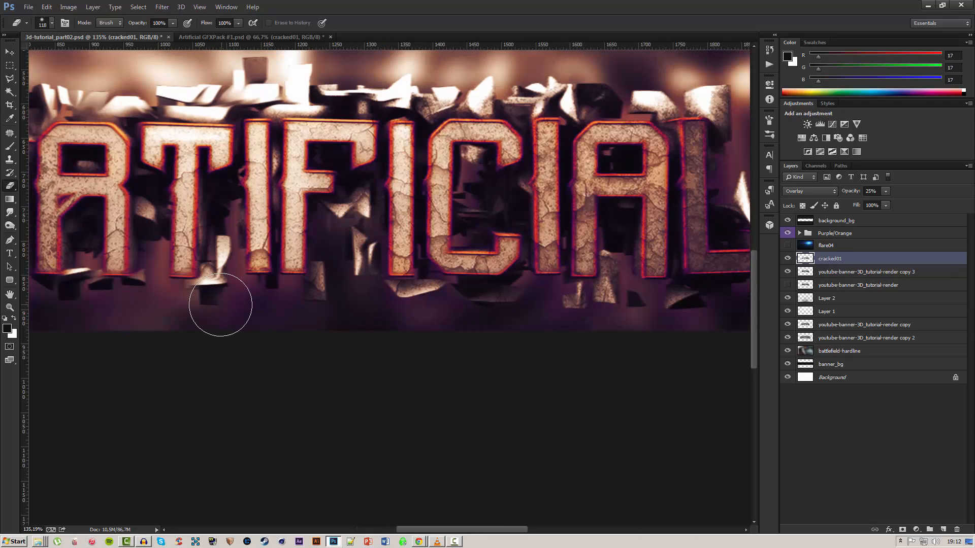
scroll(349, 300, "right", 3)
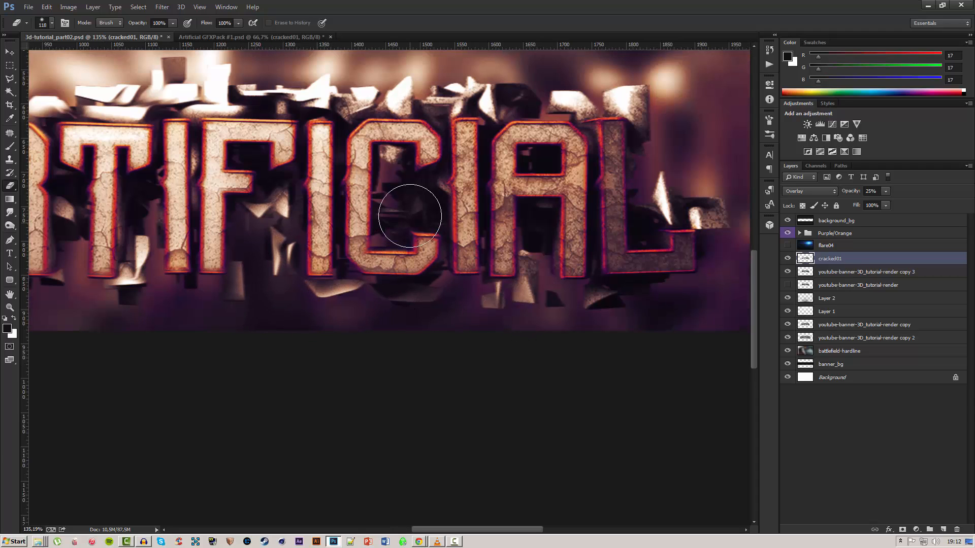
Erase the cracked01 texture from the broken fragments above, between and beside the last letters I, A and L
scroll(411, 244, "right", 2)
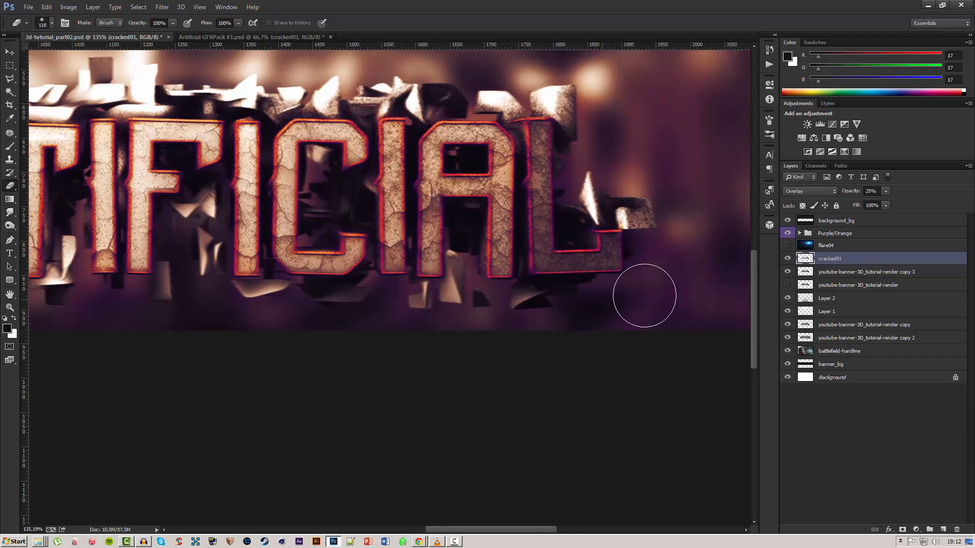
scroll(609, 259, "right", 2)
scroll(512, 200, "up", 2)
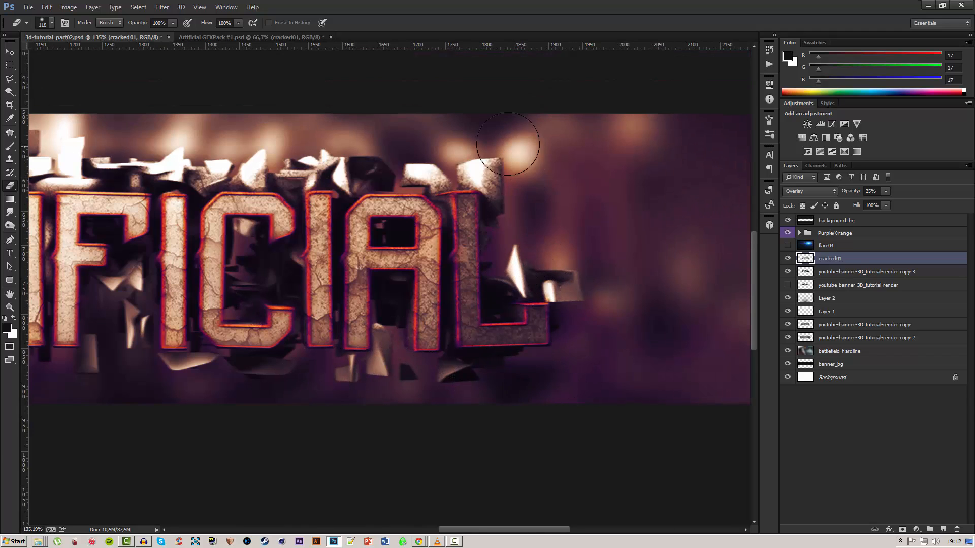
scroll(214, 150, "left", 4)
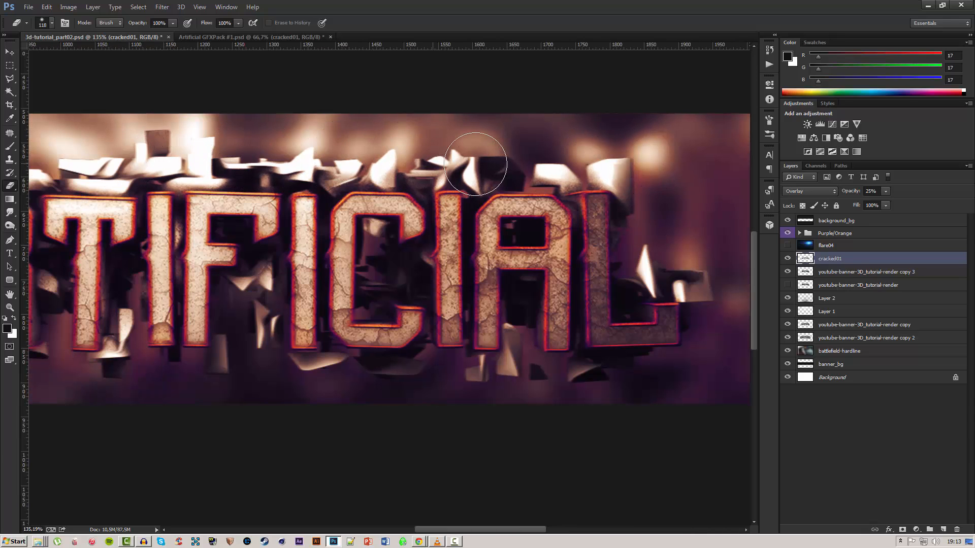
scroll(472, 164, "down", 2)
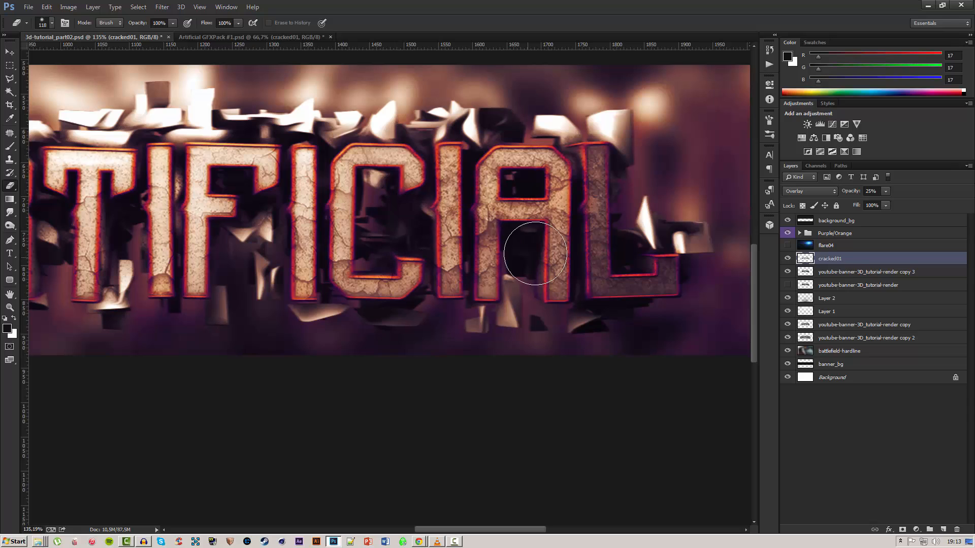
scroll(203, 299, "left", 3)
scroll(203, 299, "left", 1)
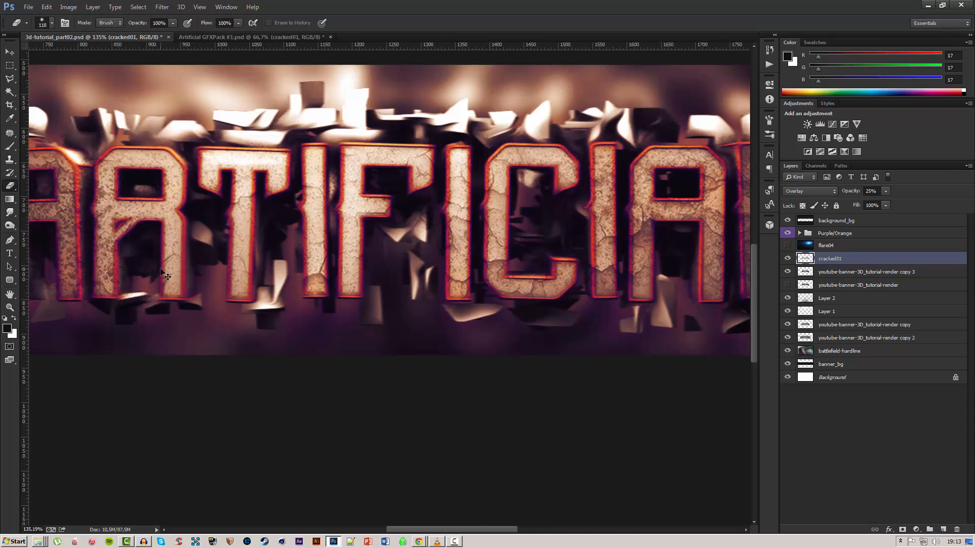
Erase the cracked01 texture from the fragments between the legs of the first A with a smaller Eraser brush
scroll(204, 260, "left", 2)
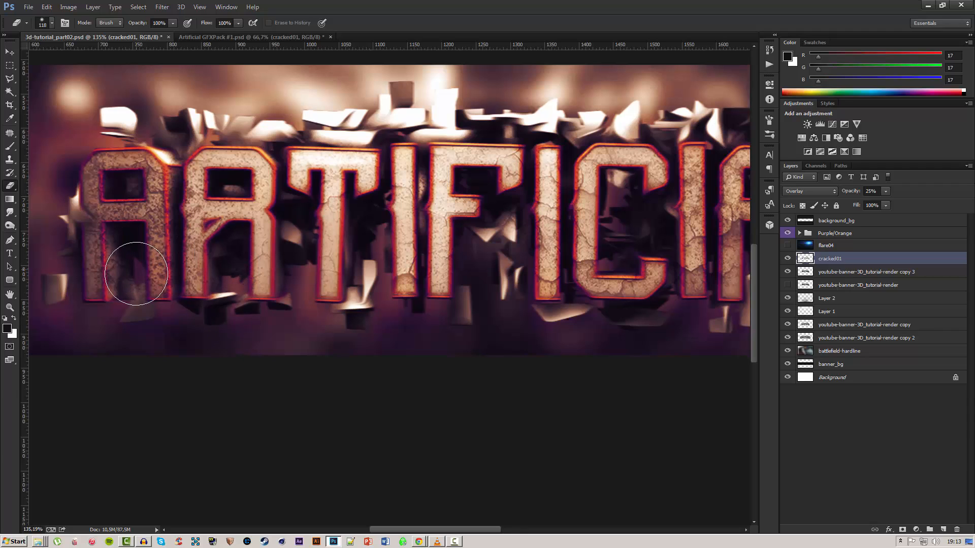
right_click(141, 264)
key("bracketleft")
key("bracketleft")
key("bracketleft")
left_click(132, 242)
key("v")
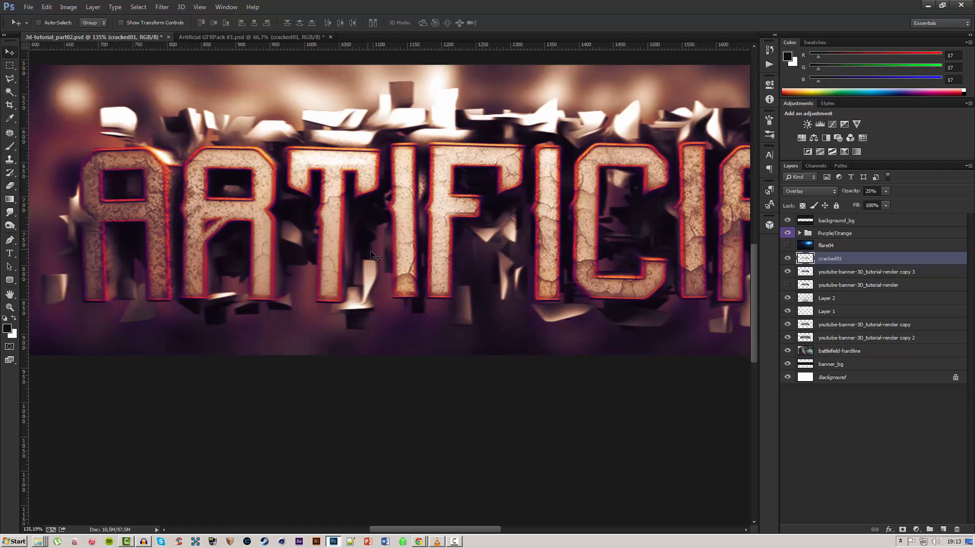
Save the banner document and check the whole ARTIFICIAL text at different magnifications
scroll(388, 321, "down", 8)
scroll(387, 321, "up", 3)
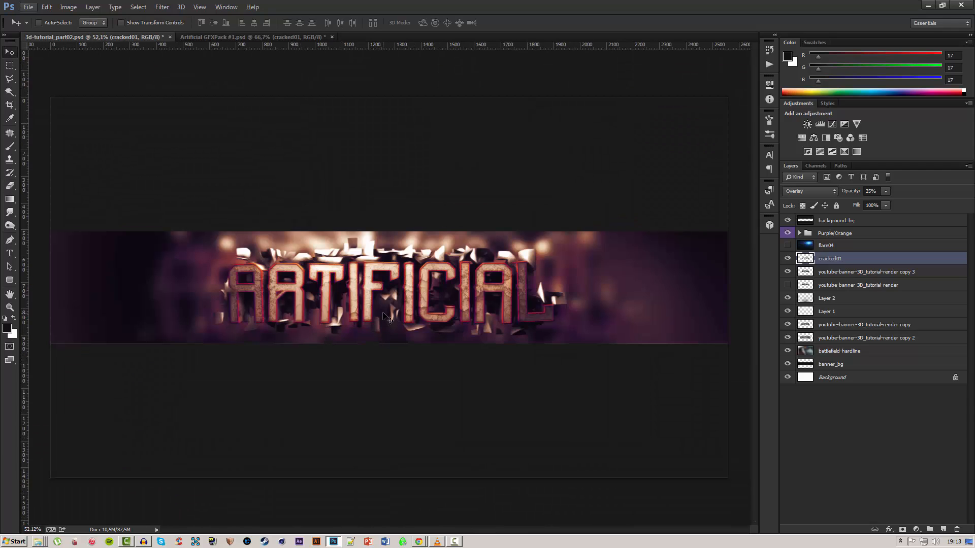
scroll(385, 316, "down", 1)
key("ctrl+s")
scroll(389, 316, "up", 2)
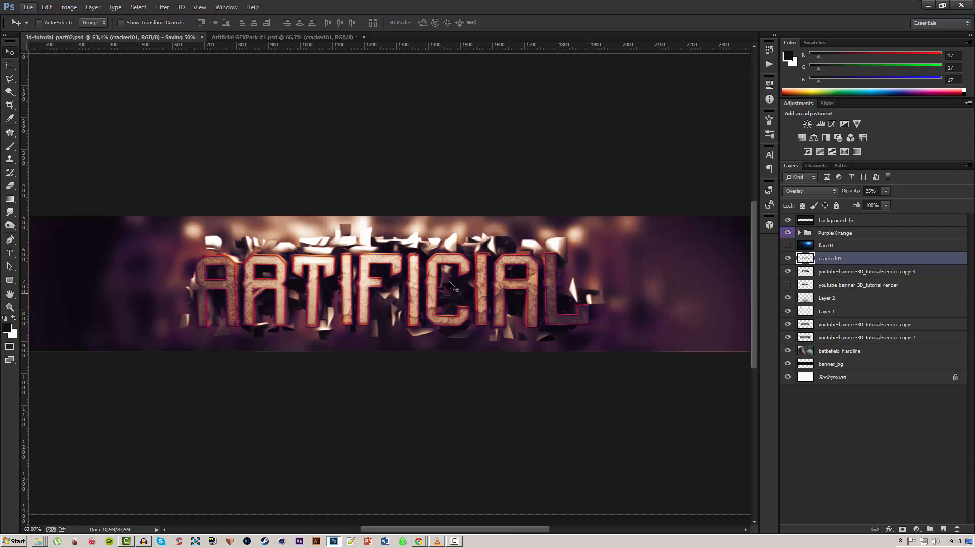
scroll(452, 283, "down", 2)
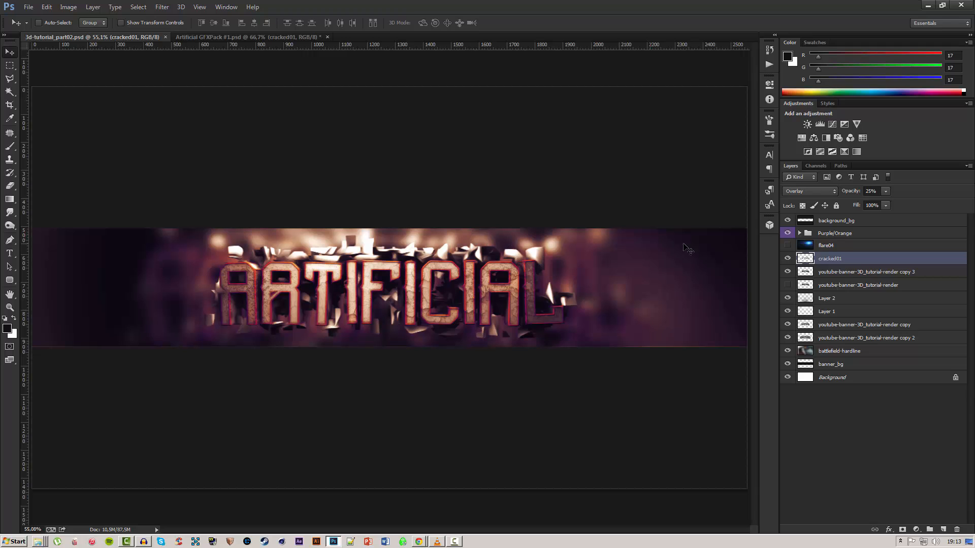
Hide the cracked01 layer in the Artificial GFXPack #1.psd document and collapse the cracked group
key("ctrl+Tab")
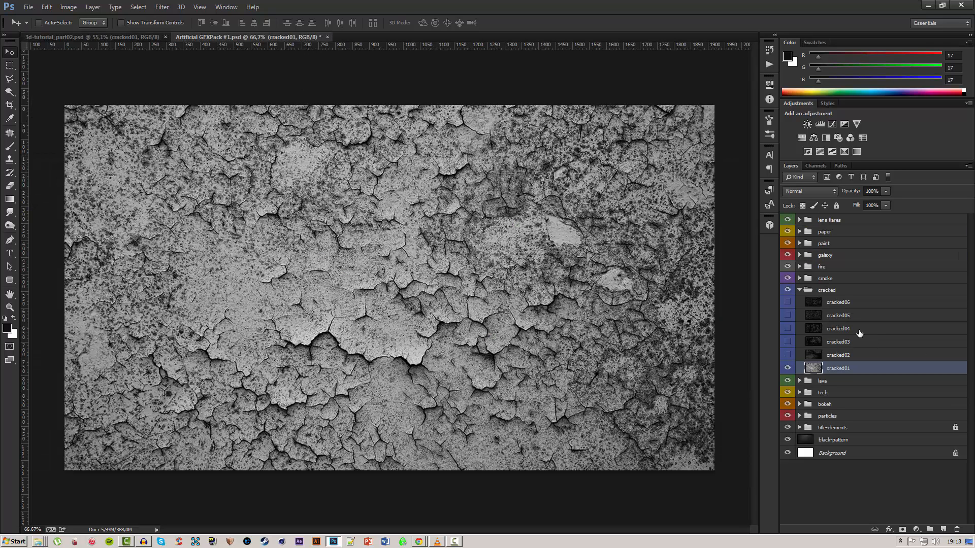
left_click(788, 370)
left_click(799, 291)
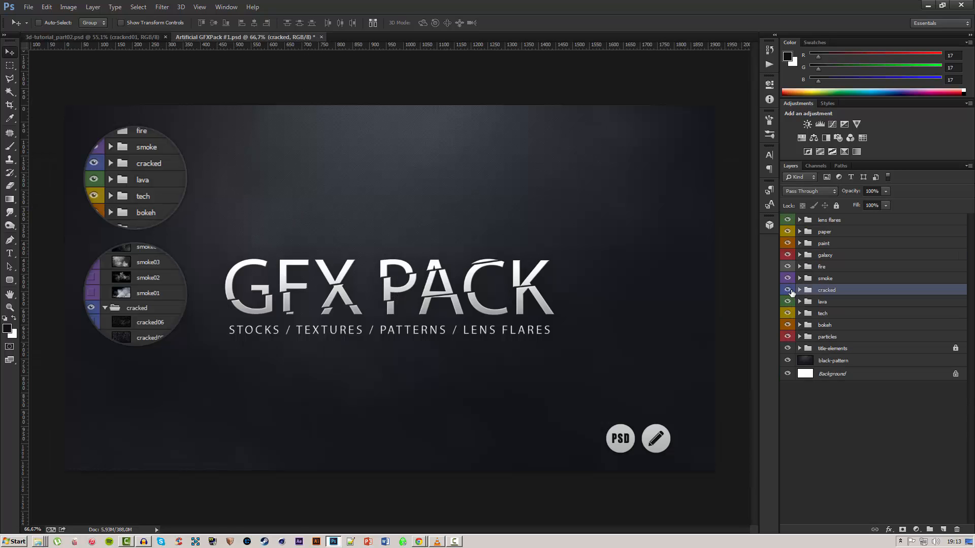
Preview the lava07 and lava05 textures in the lava group, leaving both hidden
left_click(799, 302)
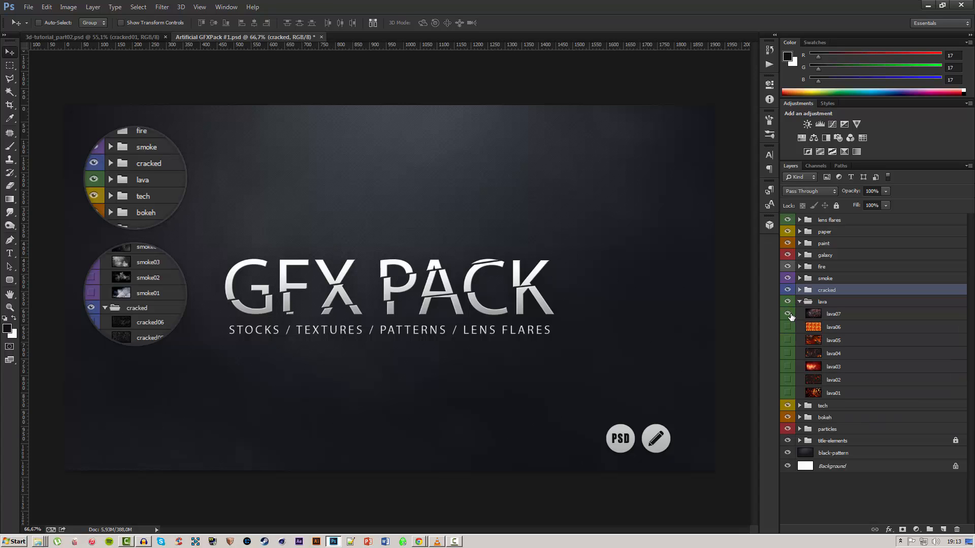
left_click(789, 314)
left_click(788, 315)
left_click(788, 340)
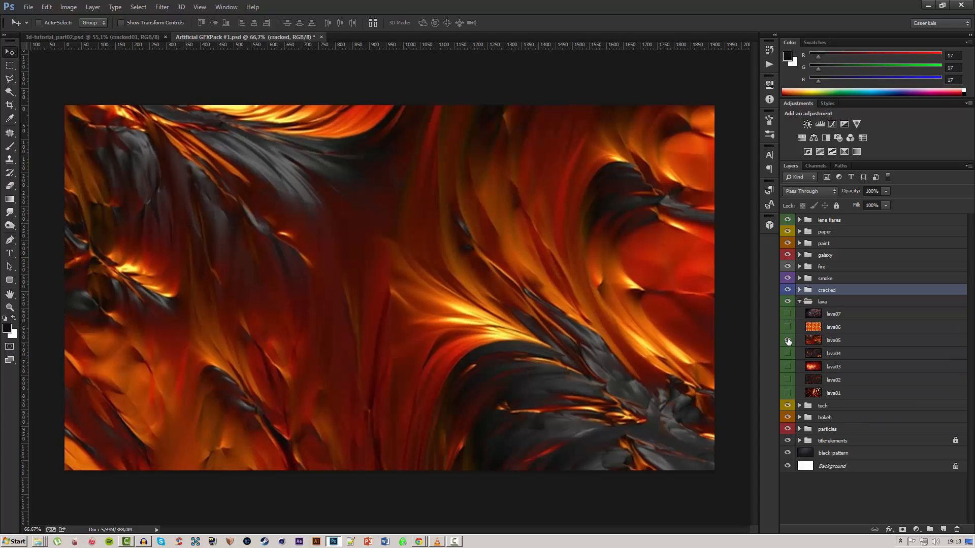
left_click(787, 340)
Check the banner against the GFX pack, preview the lava01 texture and close the lava group
key("ctrl+Tab")
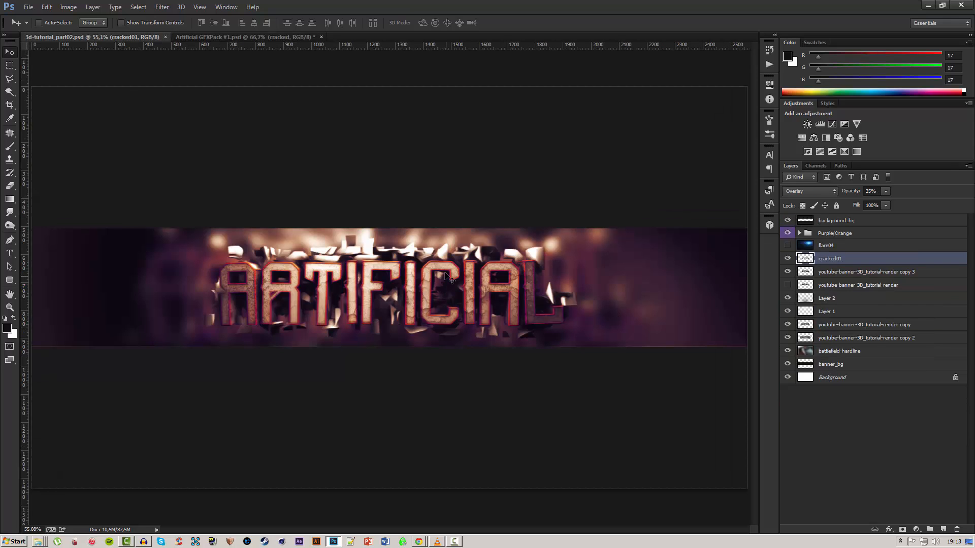
key("ctrl+Tab")
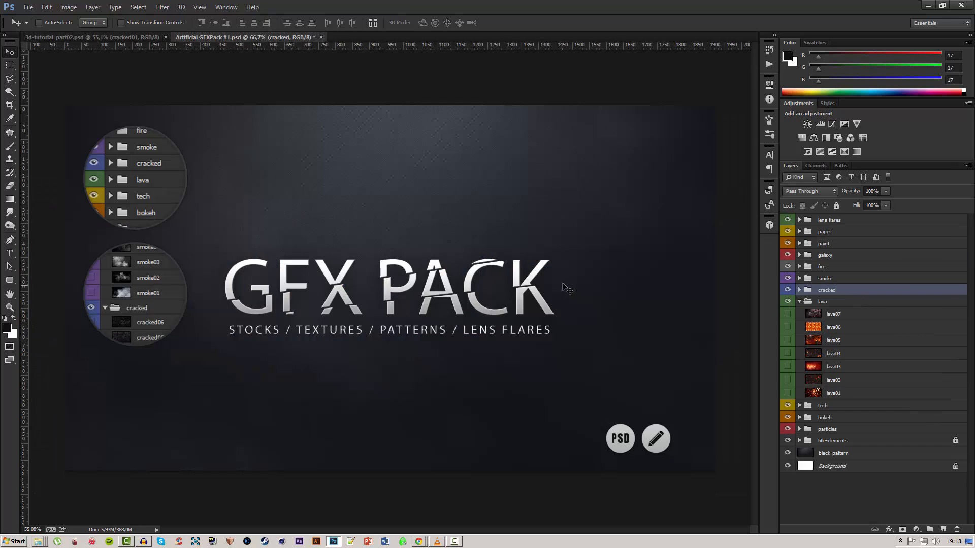
key("ctrl+Tab")
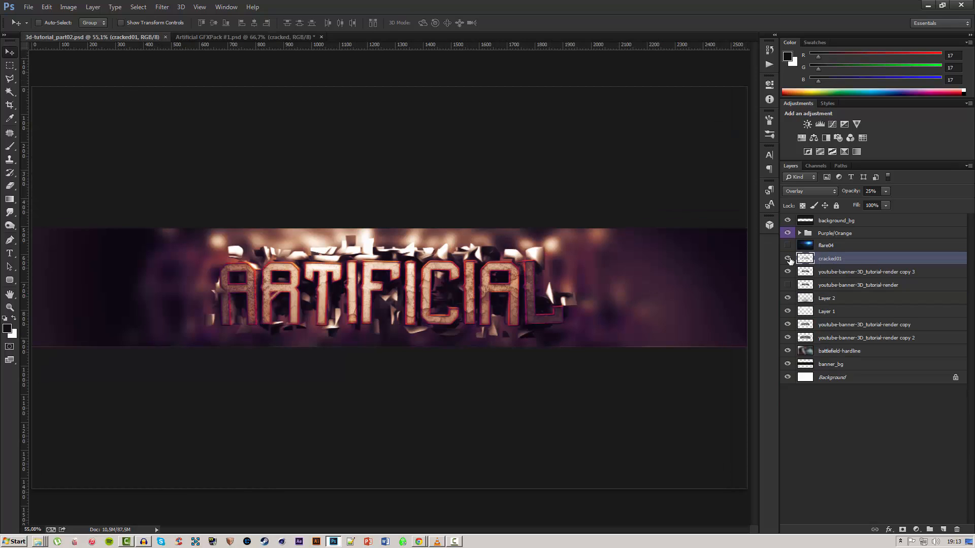
key("ctrl+Tab")
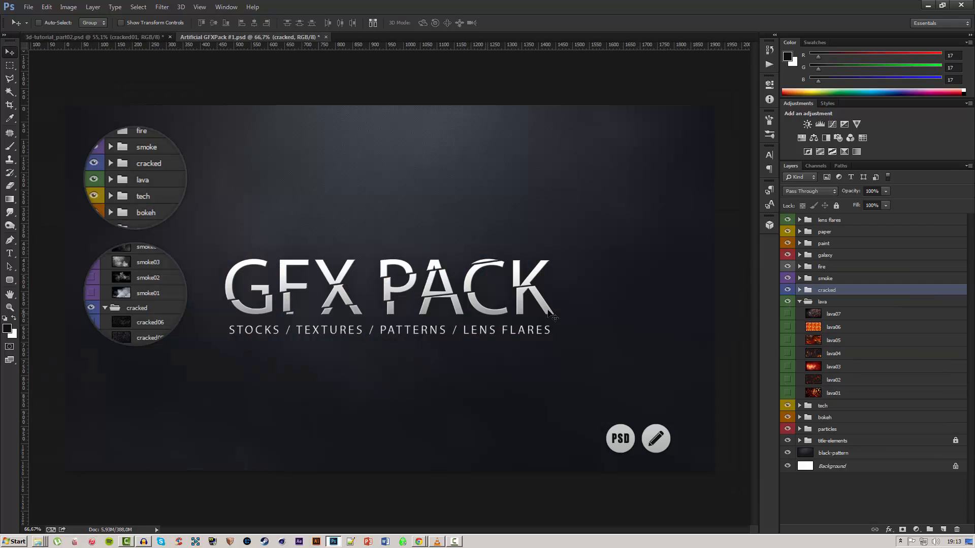
left_click(788, 392)
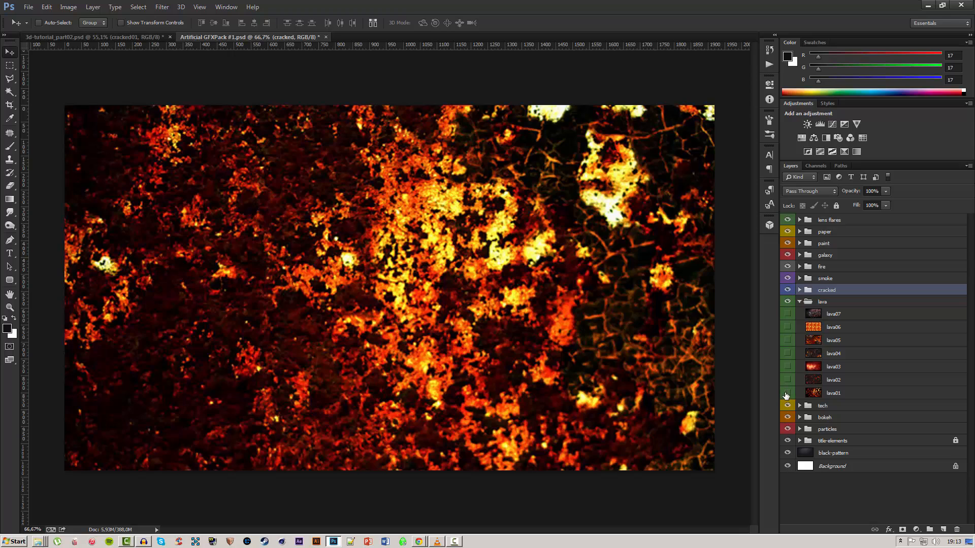
left_click(789, 392)
left_click(799, 302)
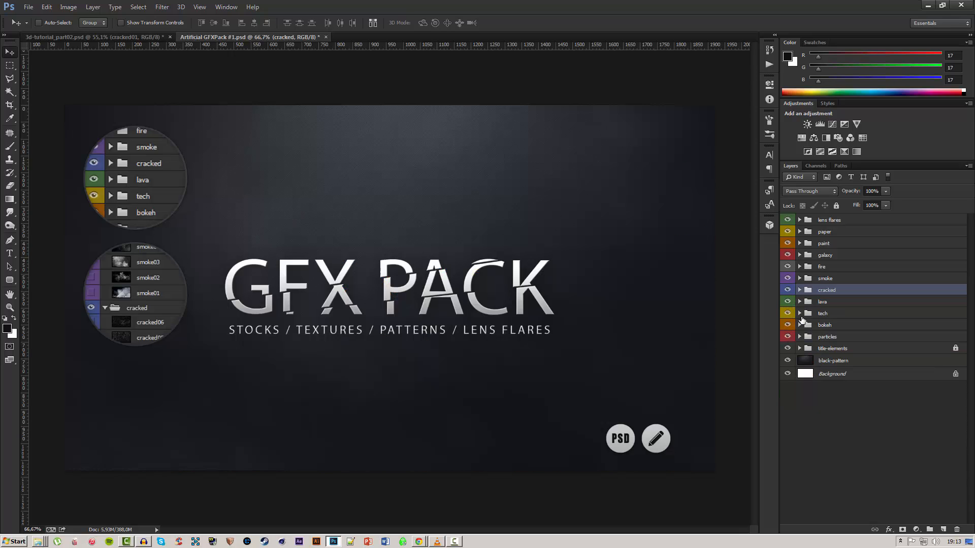
Look through the bokeh, paint and paper groups of the GFX pack for a suitable texture
left_click(800, 325)
left_click(800, 325)
left_click(803, 337)
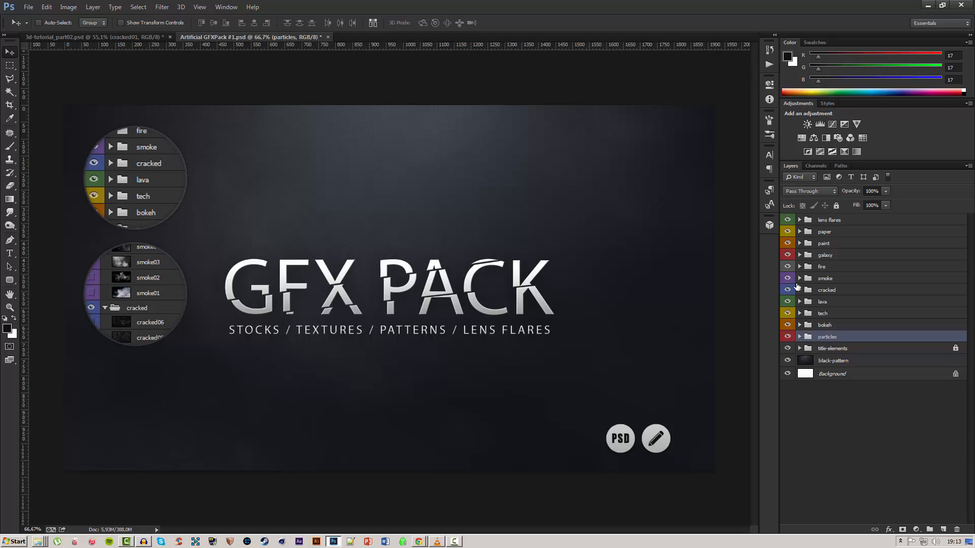
left_click(799, 243)
left_click(799, 243)
left_click(799, 232)
left_click(800, 231)
Preview the particles04, particles05 and particles06 images in the particles group, hiding each one again
left_click(800, 337)
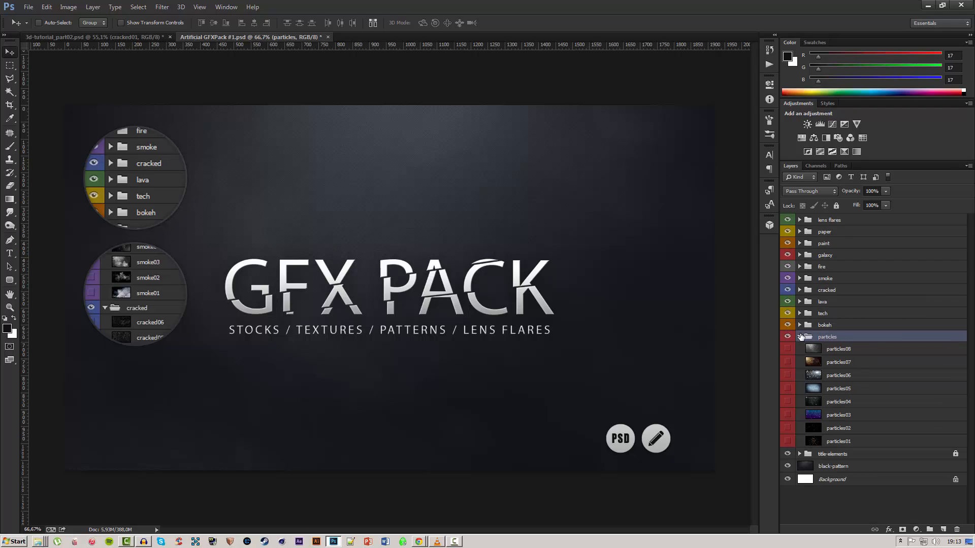
left_click(834, 401)
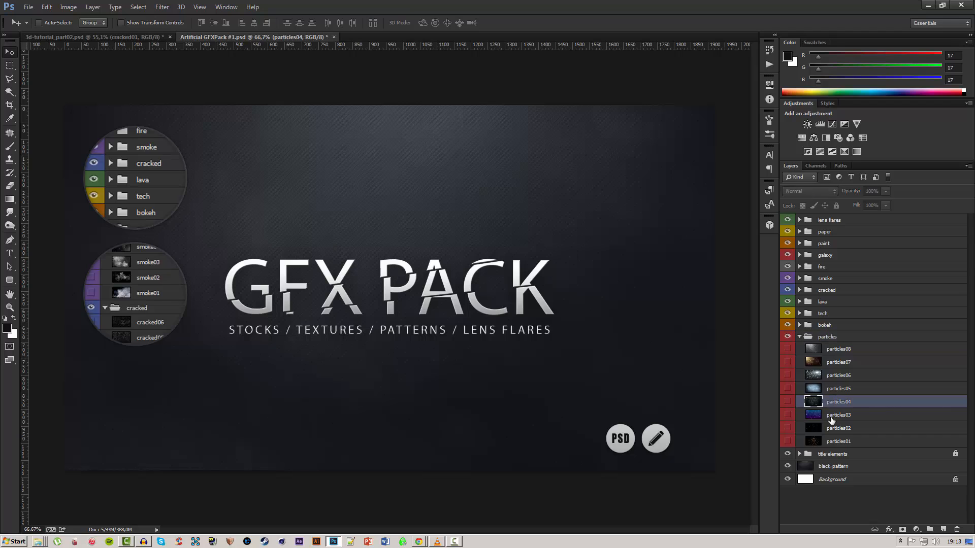
left_click(787, 402)
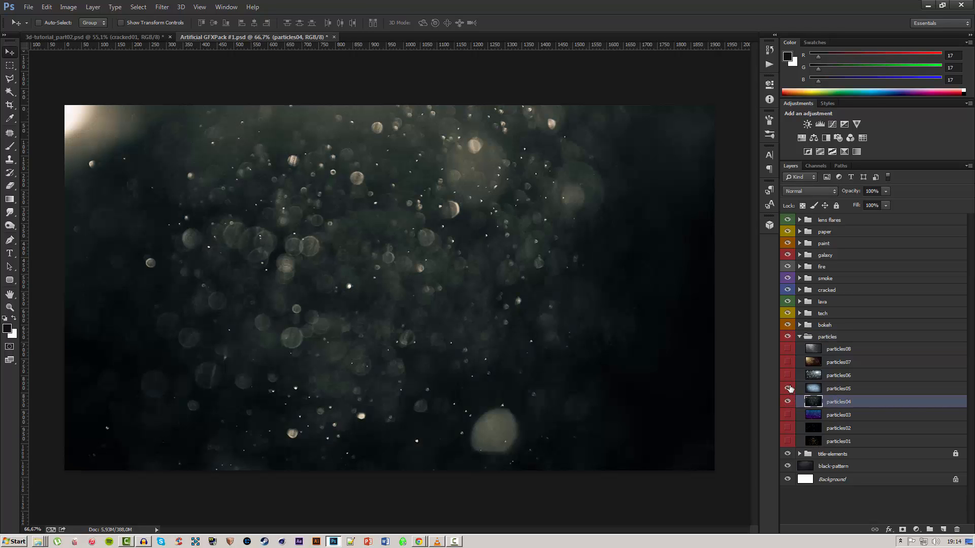
left_click(788, 389)
left_click(787, 389)
left_click(787, 389)
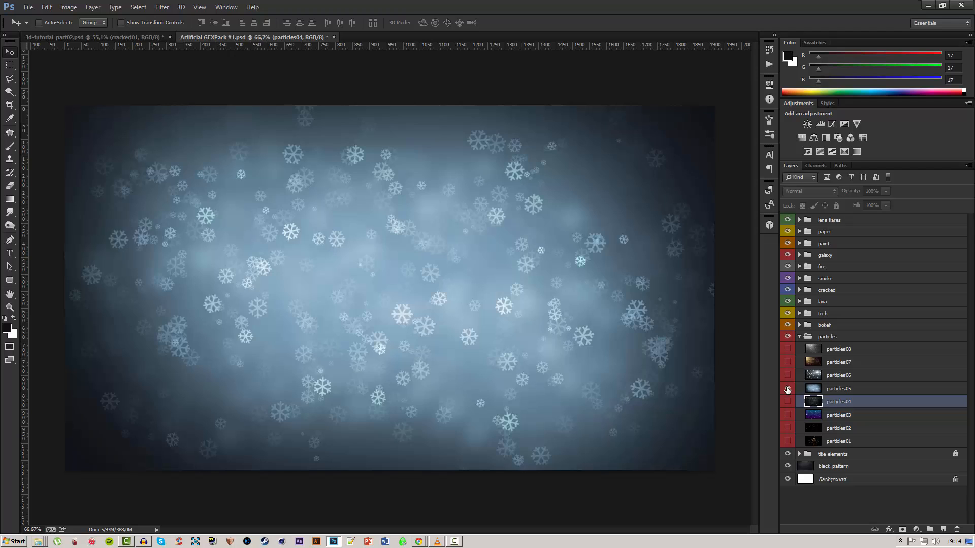
left_click(788, 389)
left_click(788, 376)
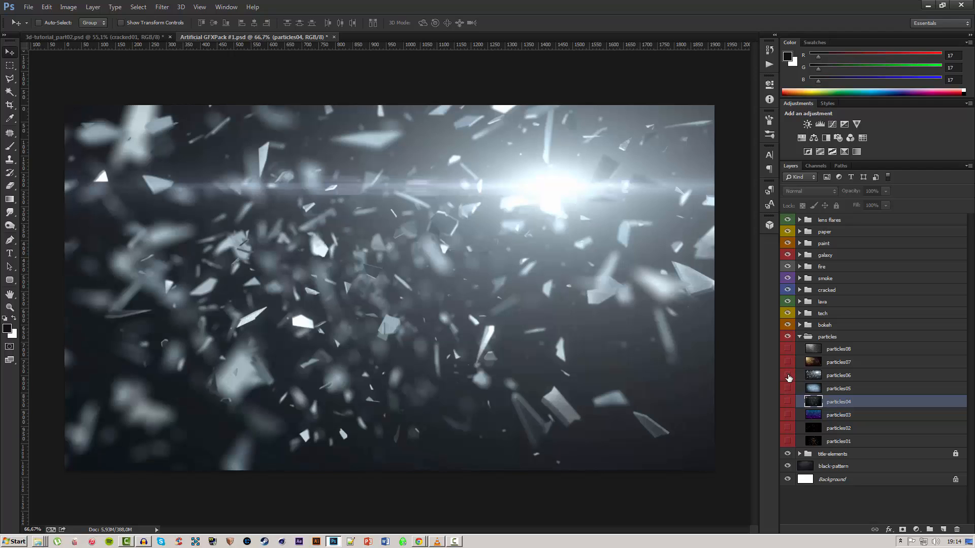
left_click(787, 376)
Show particles07, copy it into the 3d-tutorial_part02.psd banner and place it directly above the battlefield-hardline layer
left_click(787, 362)
left_click(847, 363)
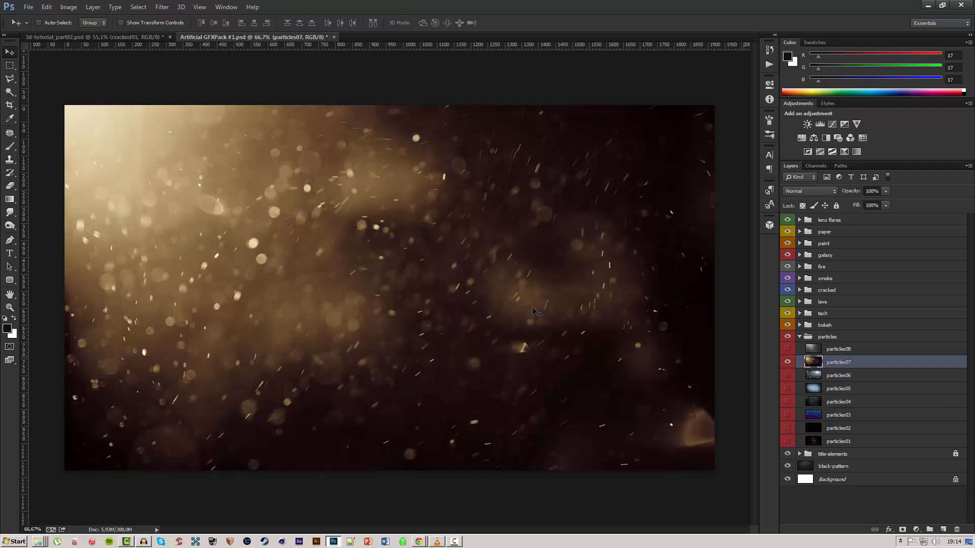
left_click_drag(146, 39, 331, 211)
left_click_drag(840, 262, 830, 357)
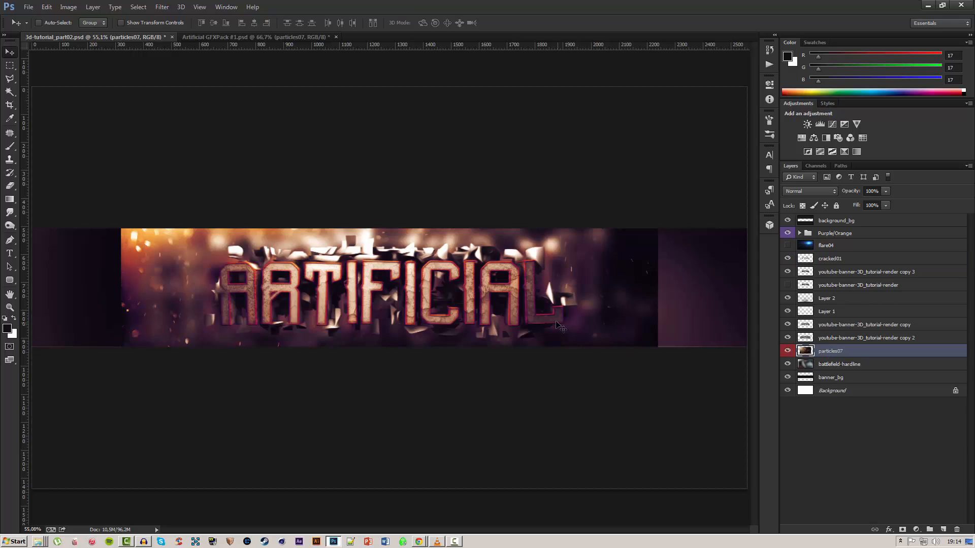
Scale the particles07 layer proportionally about its centre to about 142% so it covers the full banner width
key("ctrl+r")
key("ctrl+t")
scroll(555, 269, "down", 2)
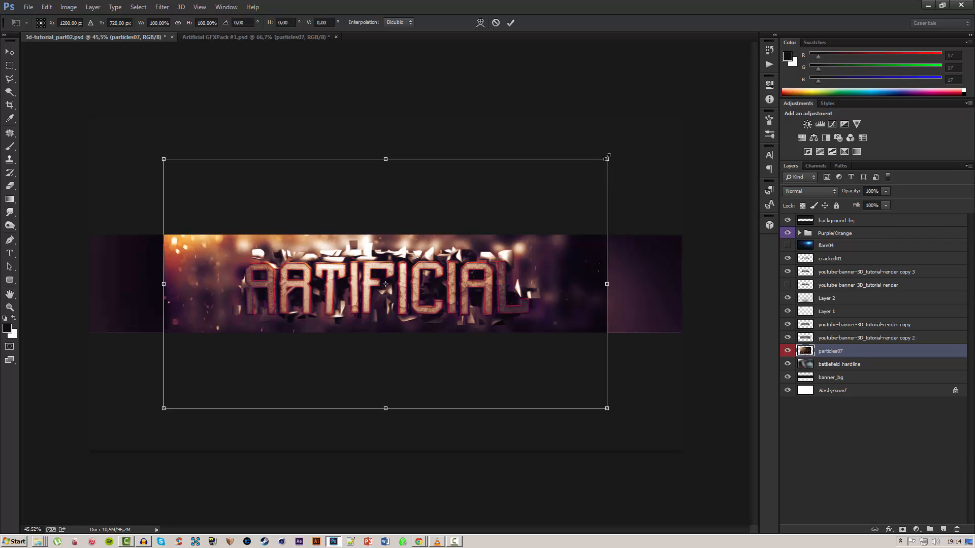
left_click_drag(607, 158, 700, 107)
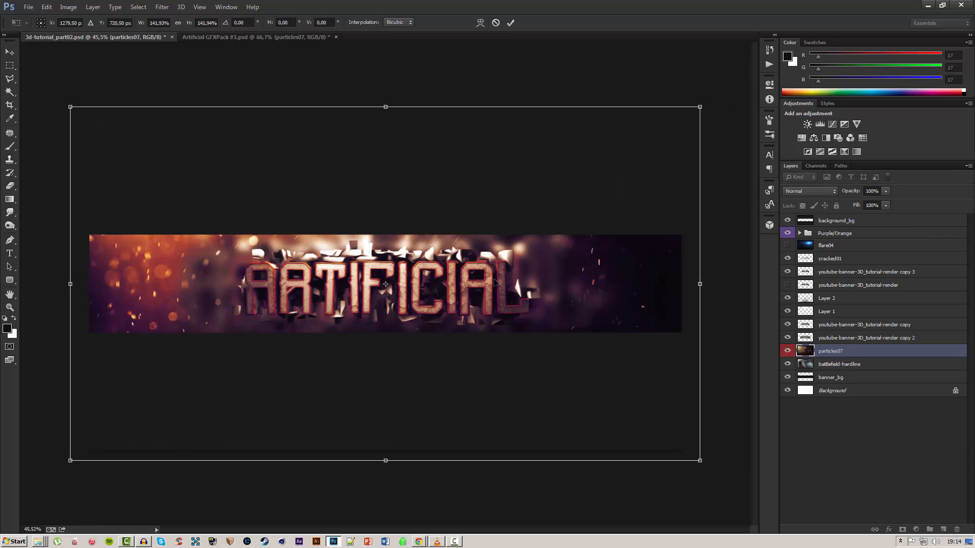
key("Return")
key("ctrl+r")
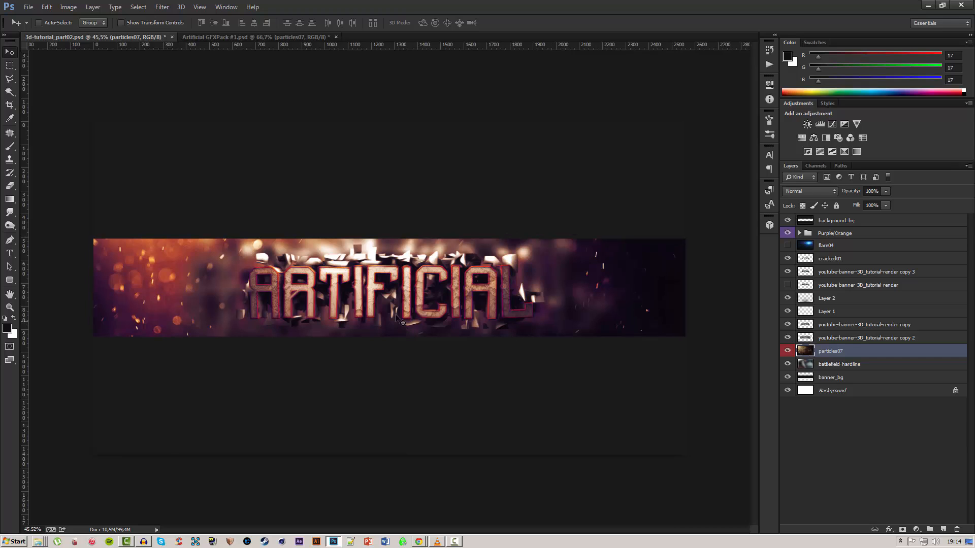
Set the blend mode of the particles07 layer to Overlay
scroll(385, 305, "up", 2)
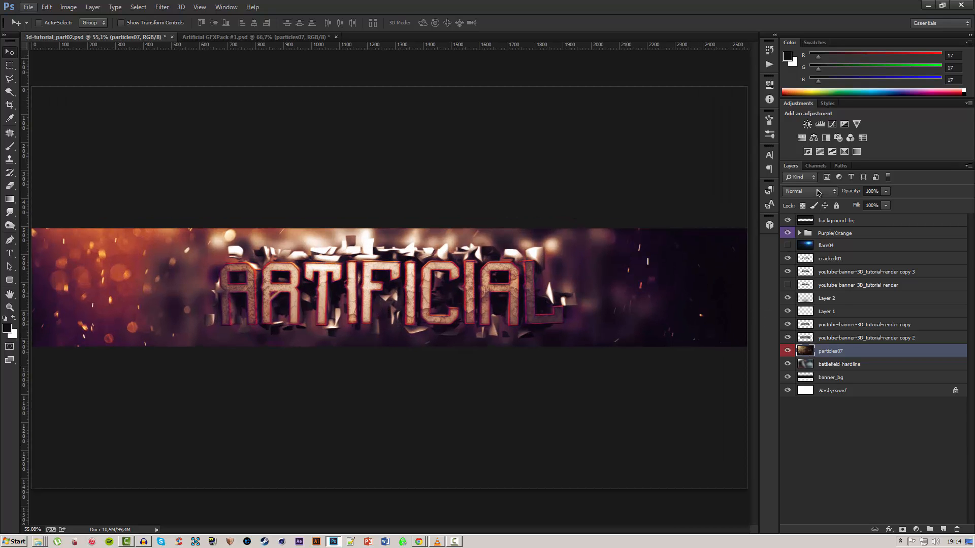
left_click(817, 192)
left_click(807, 328)
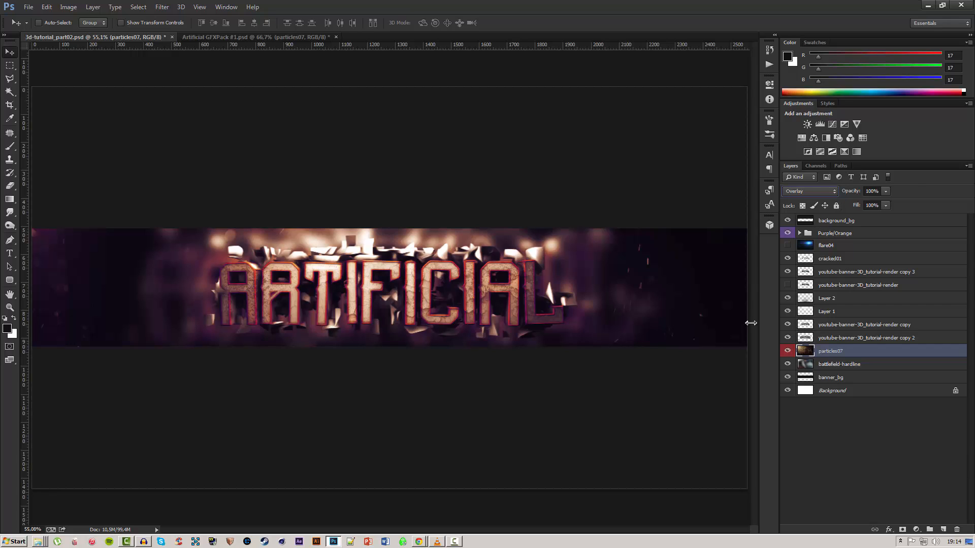
Show the flare04 layer and shift the particles07 layer slightly upward behind the text
left_click(787, 245)
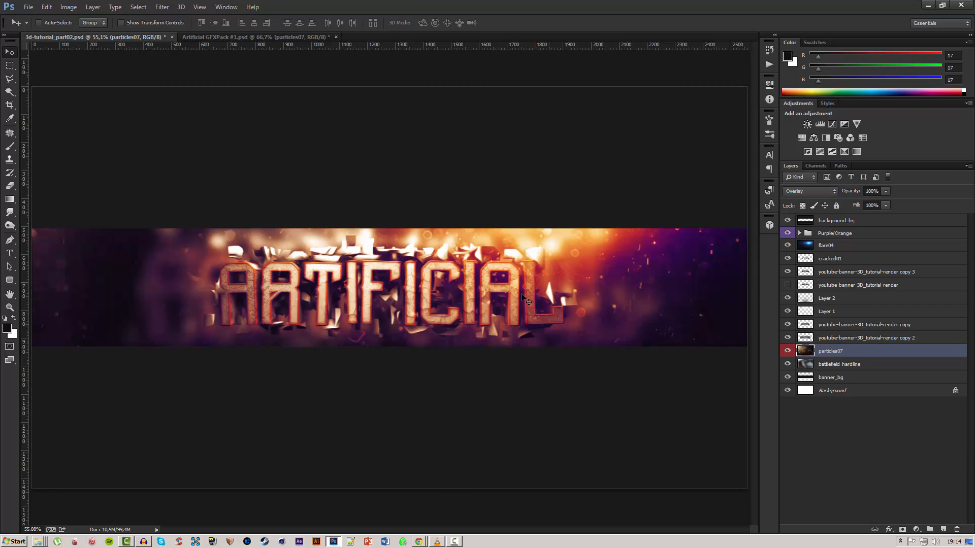
scroll(391, 288, "down", 4)
left_click_drag(510, 294, 510, 288)
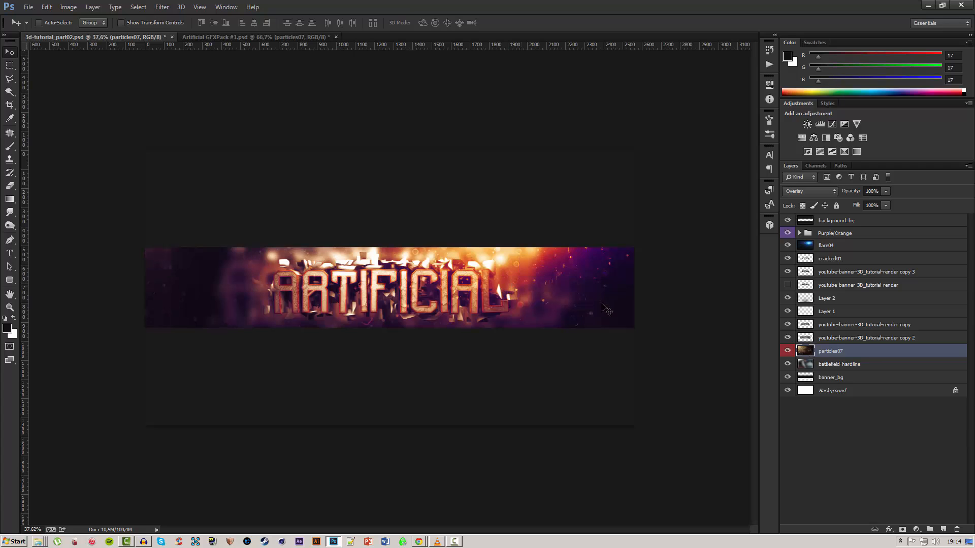
Check the effect of the particles07 layer, shift the flare04 layer slightly up and to the left, and save the document
left_click(787, 351)
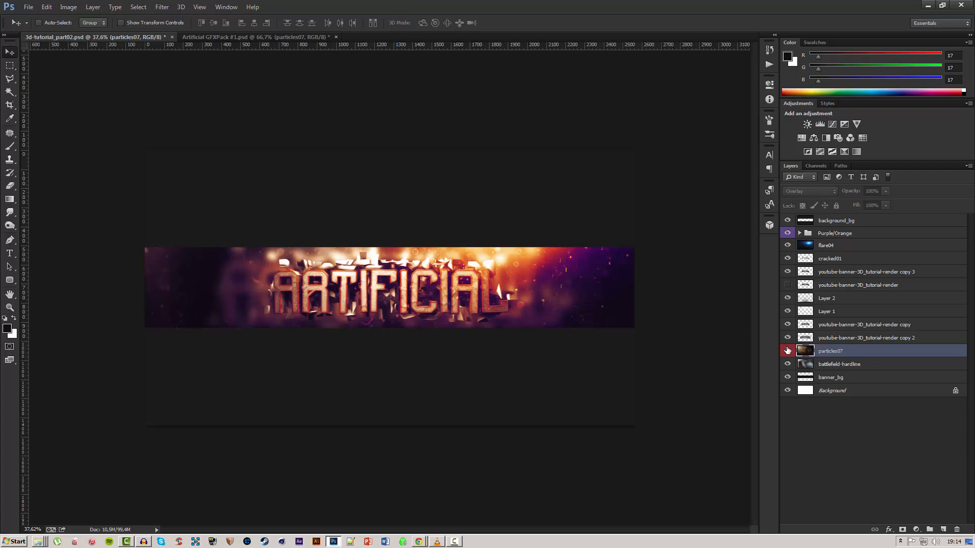
left_click(787, 350)
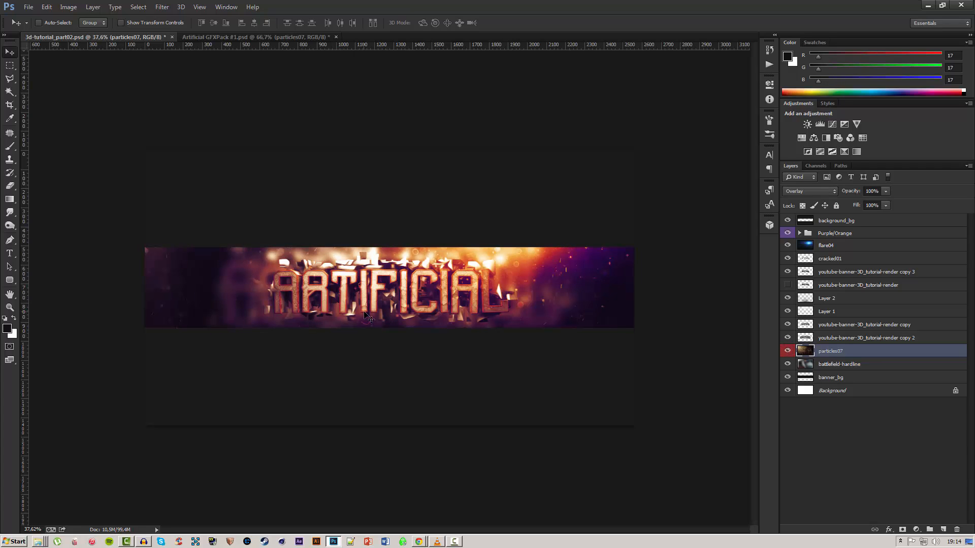
left_click(836, 246)
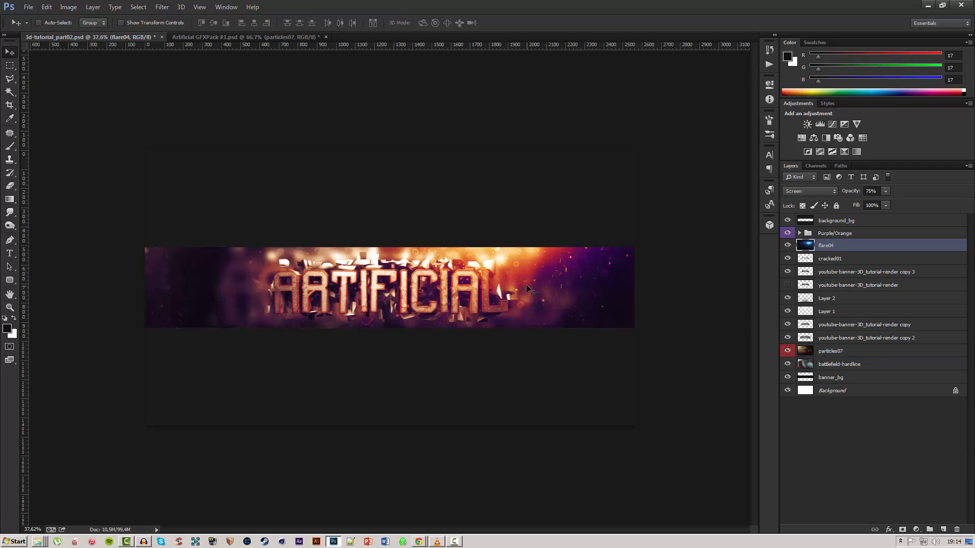
left_click_drag(527, 287, 505, 272)
key("ctrl+s")
Examine the ARTIFICIAL lettering and its cracks up close, followed by the whole banner composition
key("ctrl+plus")
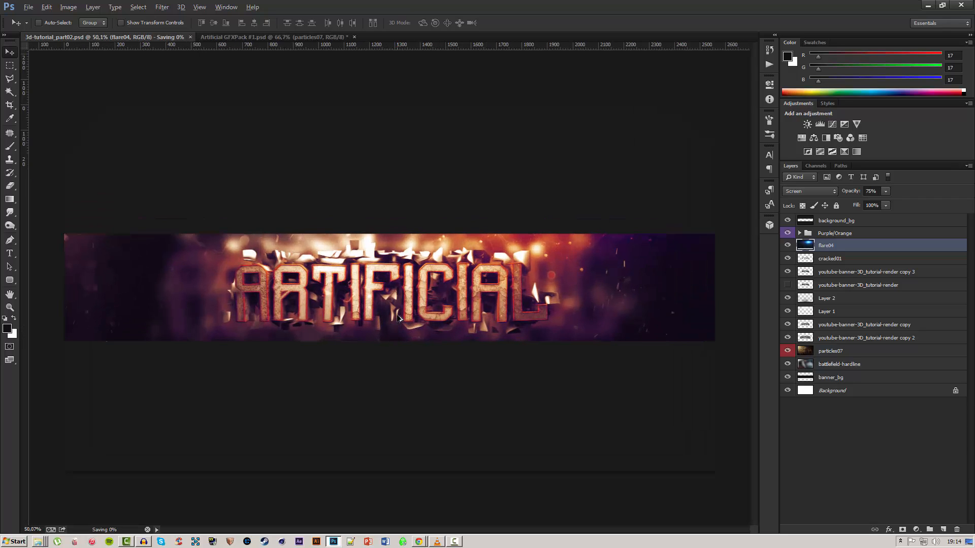
scroll(397, 319, "up", 1)
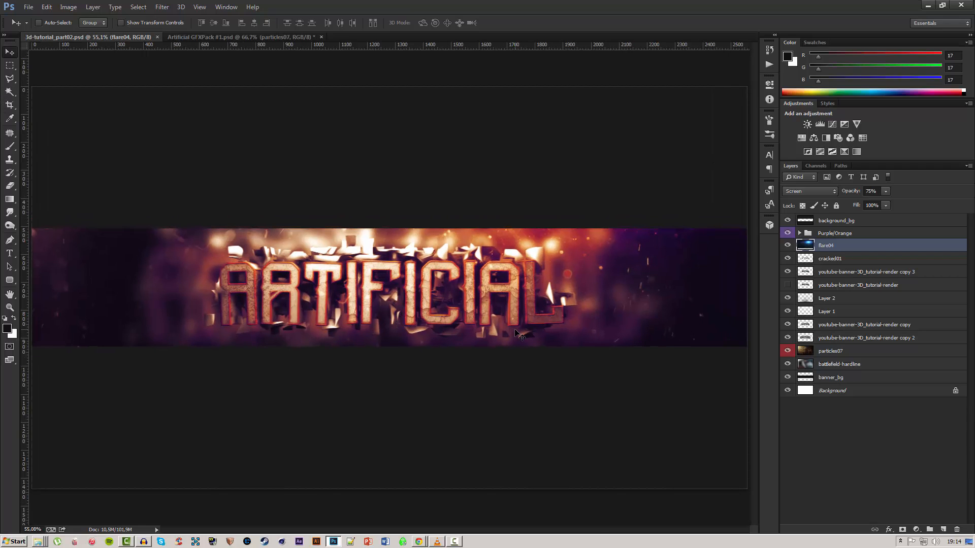
key("ctrl+plus")
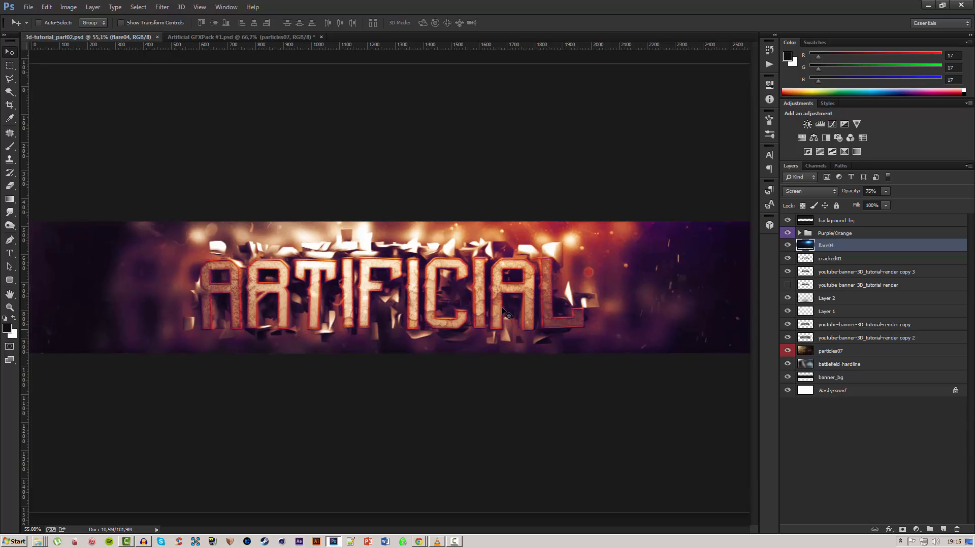
key("ctrl+plus")
scroll(483, 301, "down", 2)
scroll(481, 299, "up", 1)
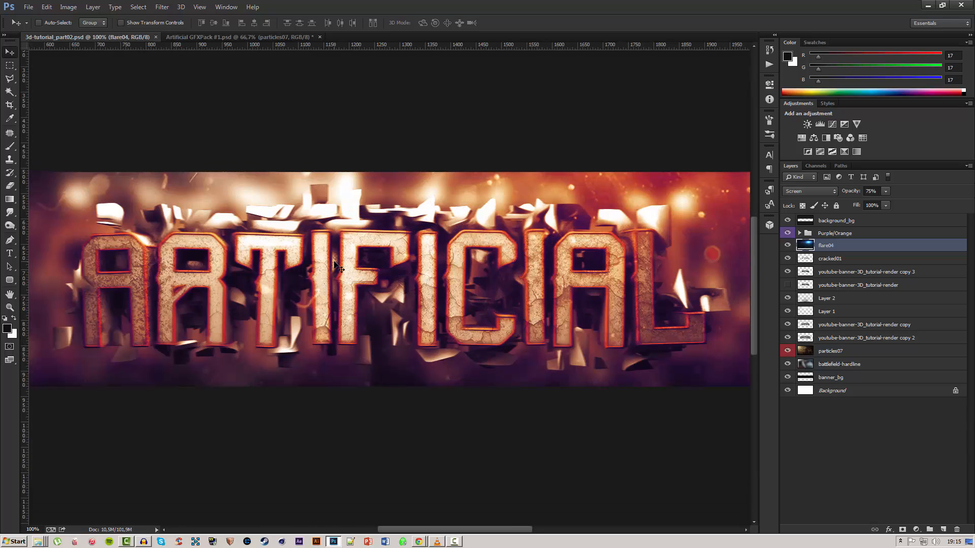
key("ctrl+0")
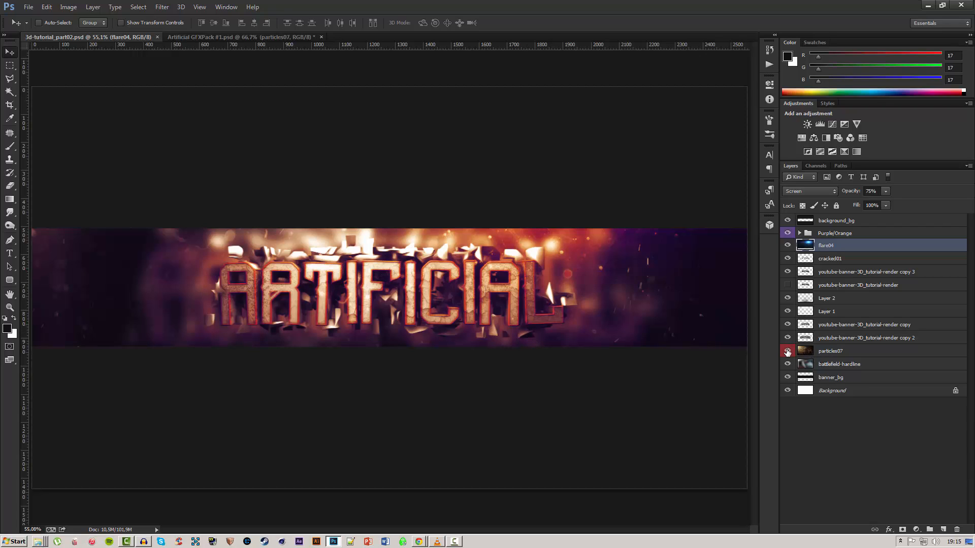
key("ctrl+minus")
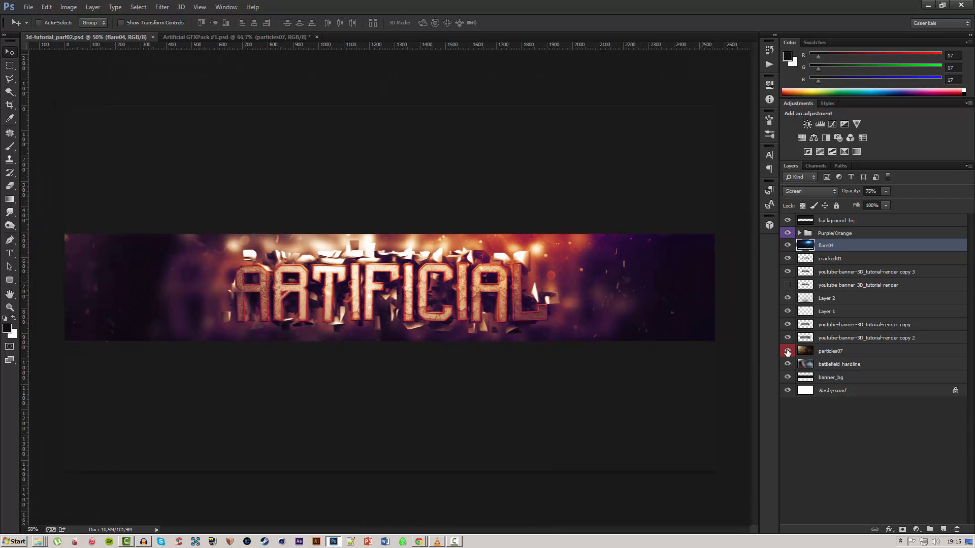
Remove the red color label from the particles07 layer and save the document
right_click(859, 351)
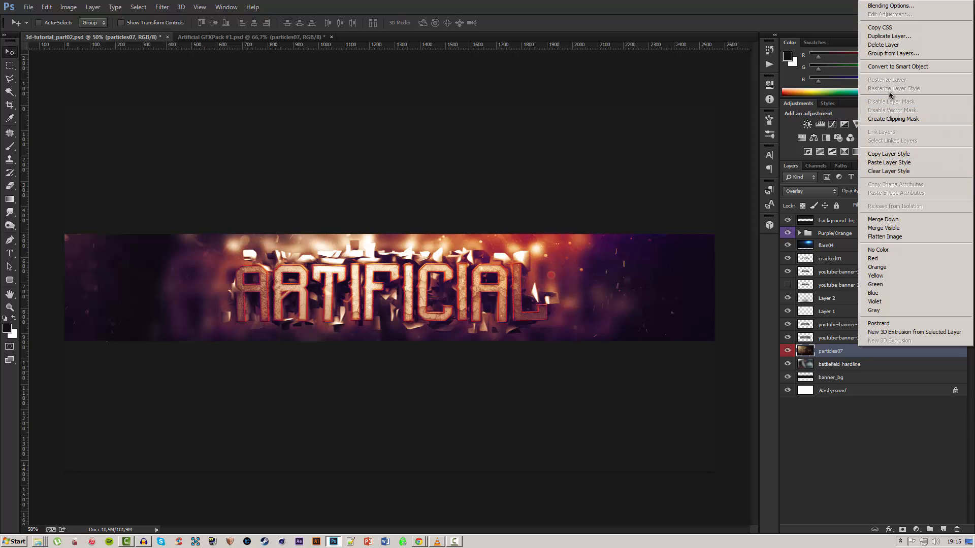
left_click(878, 249)
key("ctrl+s")
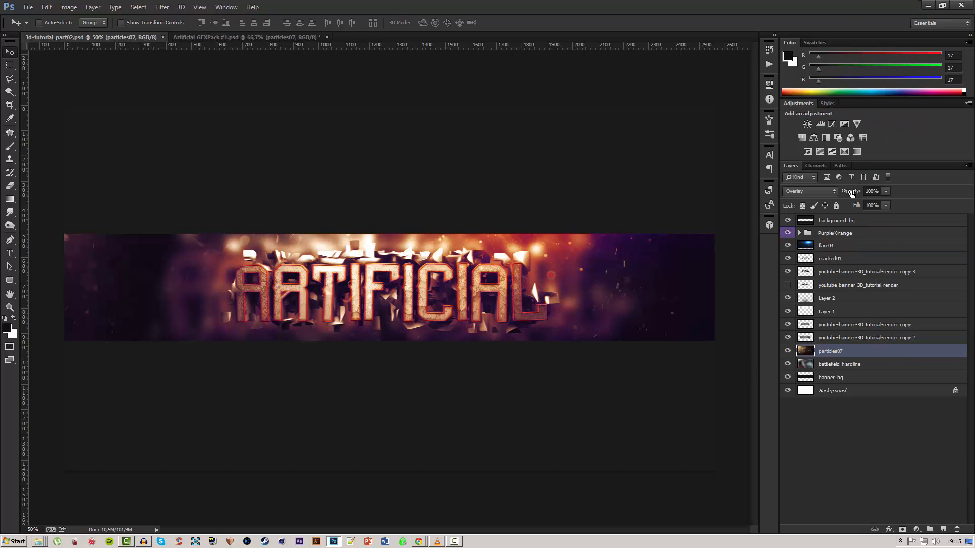
Set the opacity of the flare04 layer to 50%
left_click(837, 246)
left_click(863, 192)
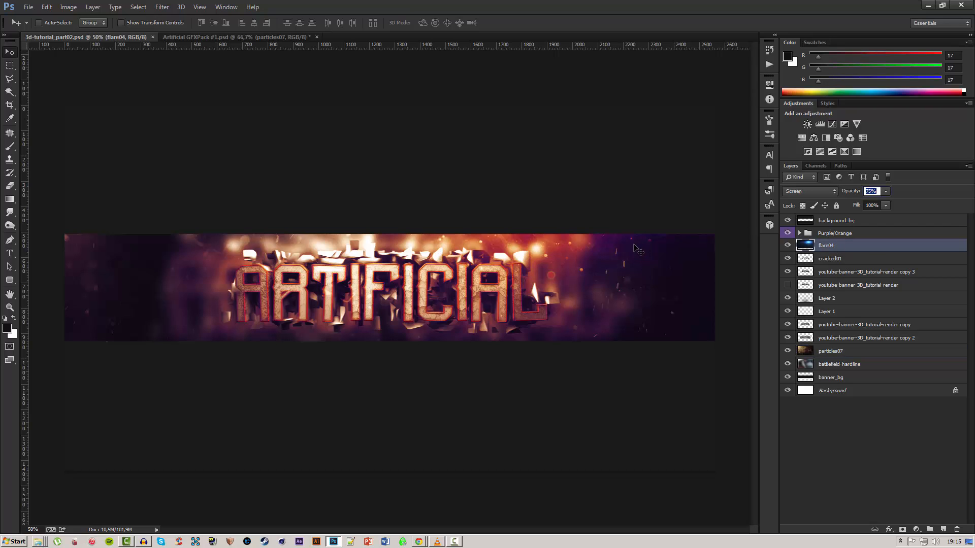
type("50")
key("Return")
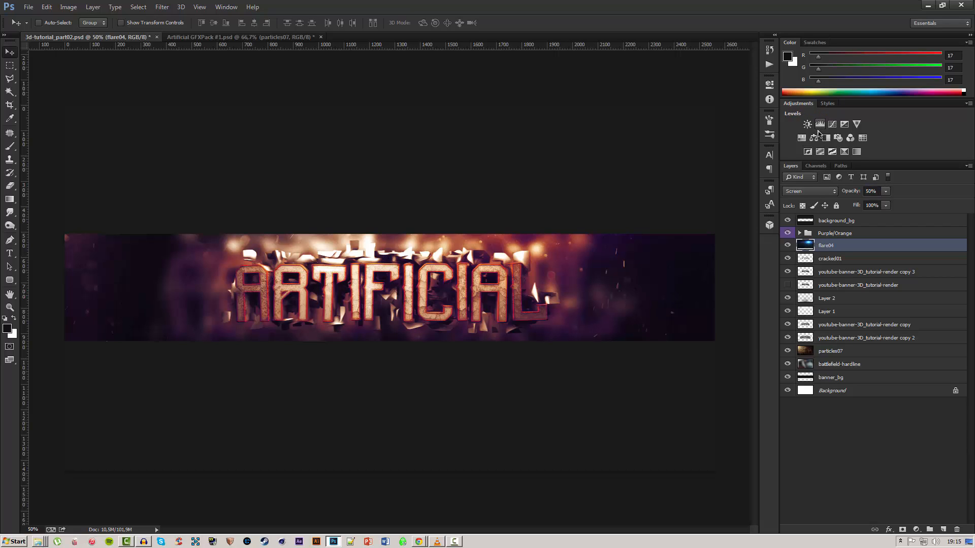
Add a Hue/Saturation adjustment layer directly above the Purple/Orange group and slightly reduce its saturation
left_click(802, 138)
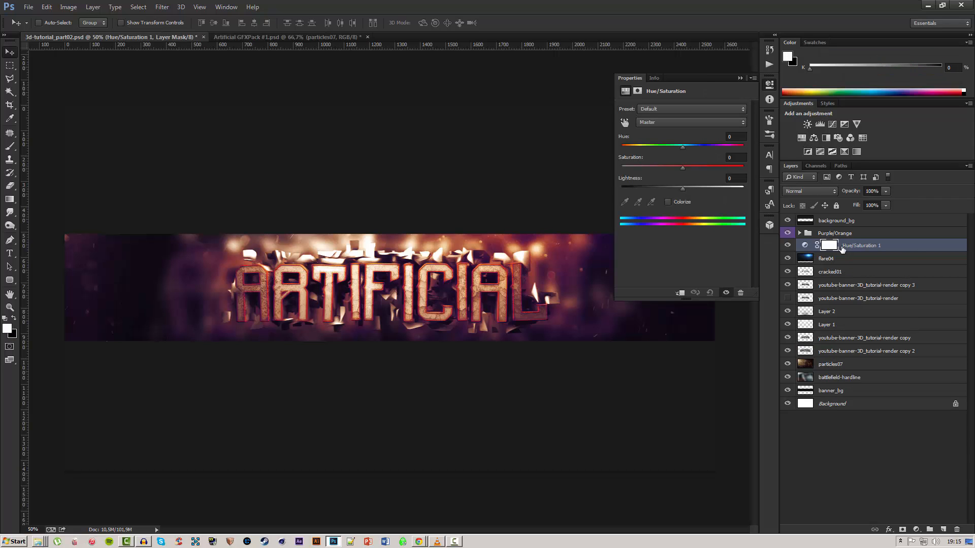
left_click_drag(846, 248, 847, 227)
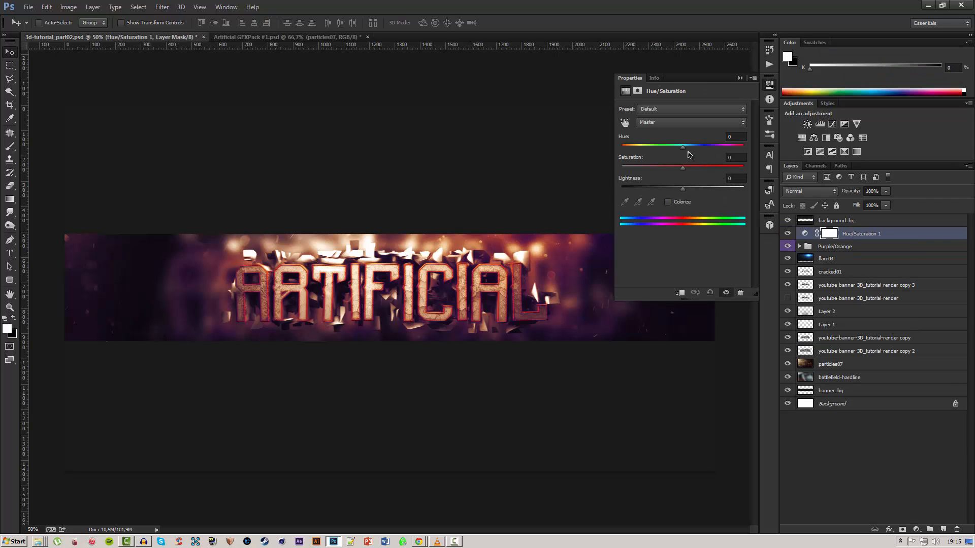
left_click_drag(682, 171, 669, 171)
left_click(740, 78)
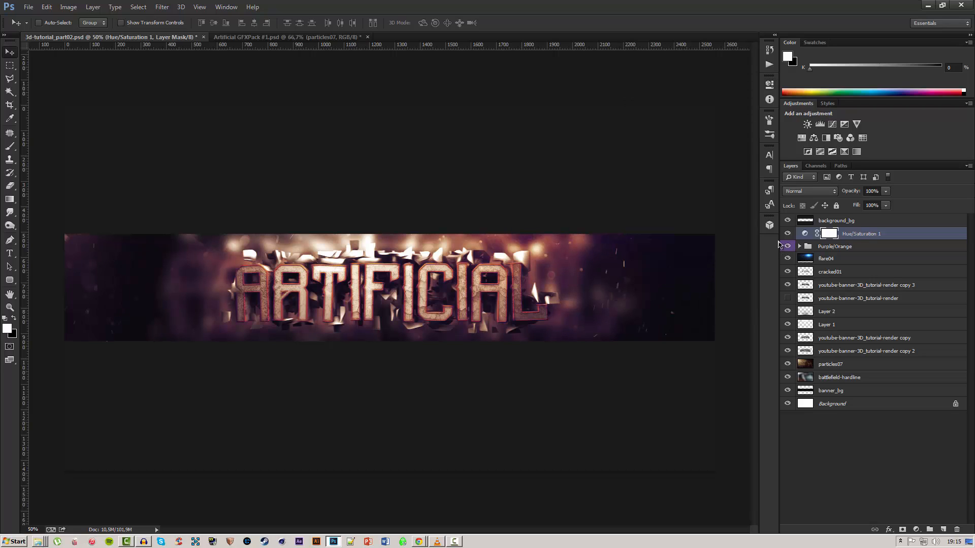
Compare the banner with and without the Hue/Saturation adjustment, keep it shown and save the document
left_click(787, 234)
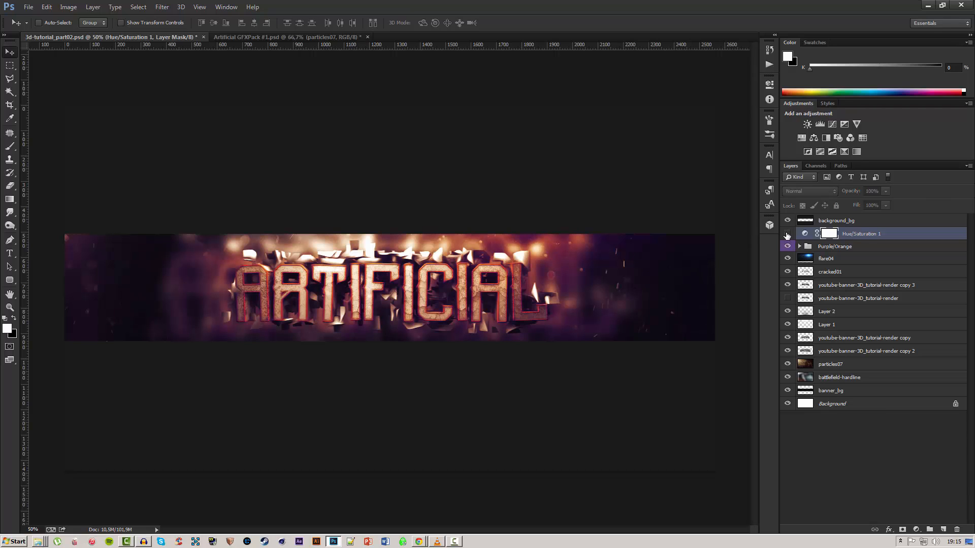
left_click(787, 234)
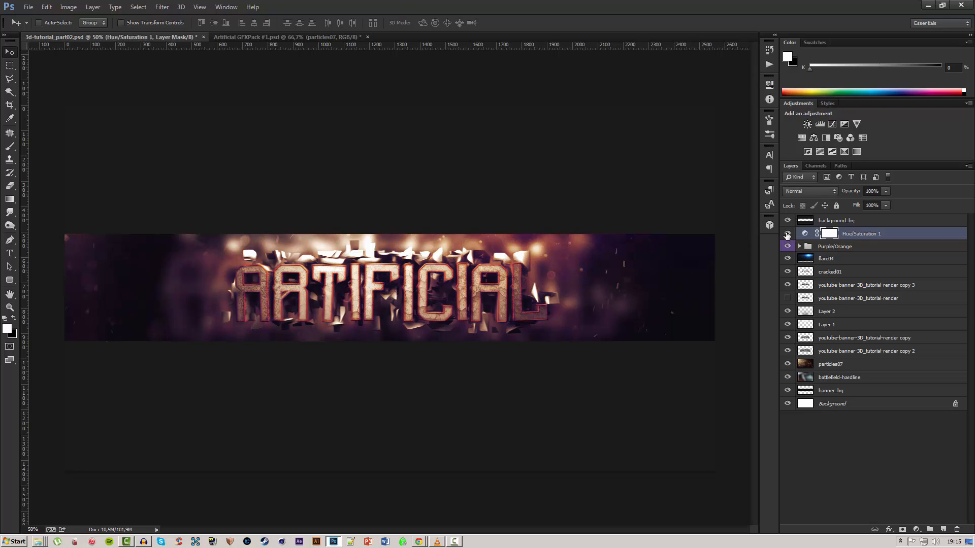
key("ctrl+s")
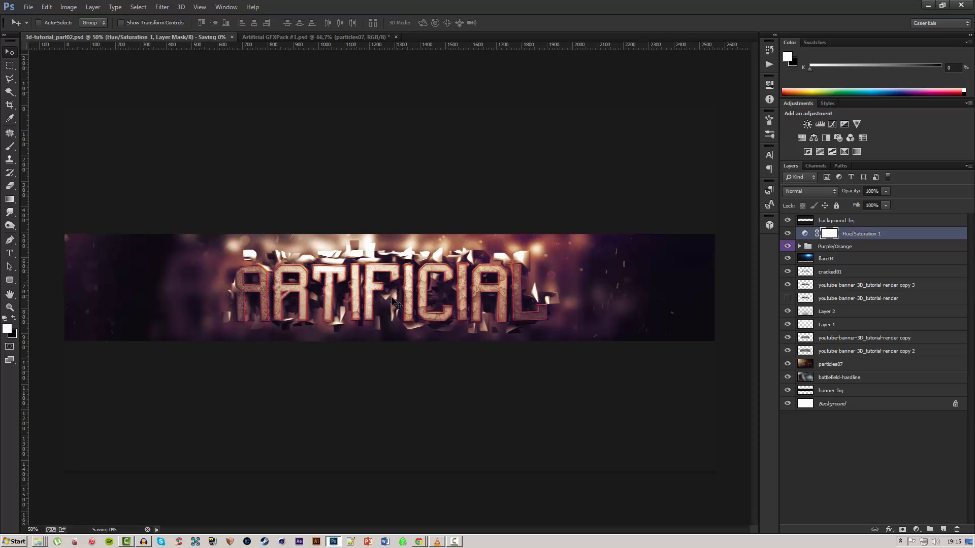
scroll(391, 300, "up", 1)
scroll(392, 300, "up", 1)
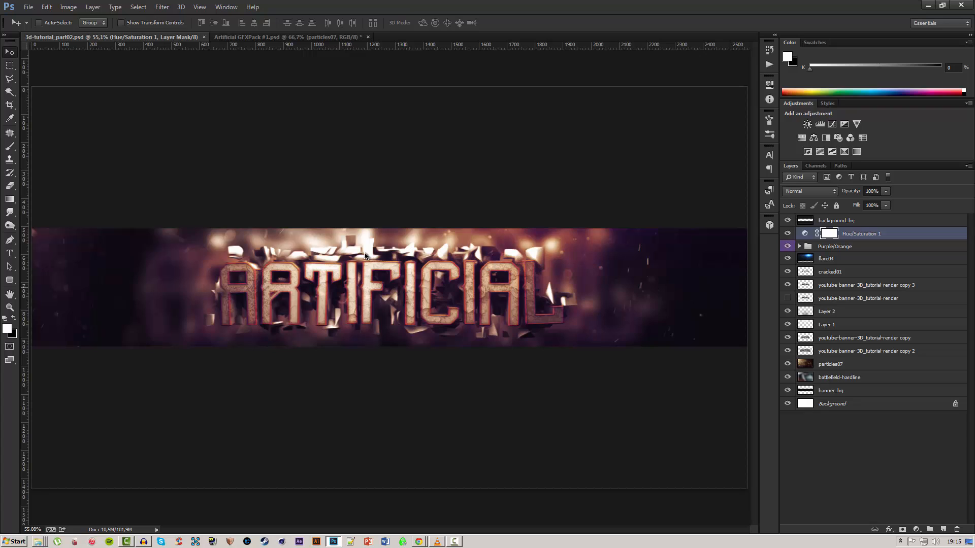
key("ctrl+alt+shift+s")
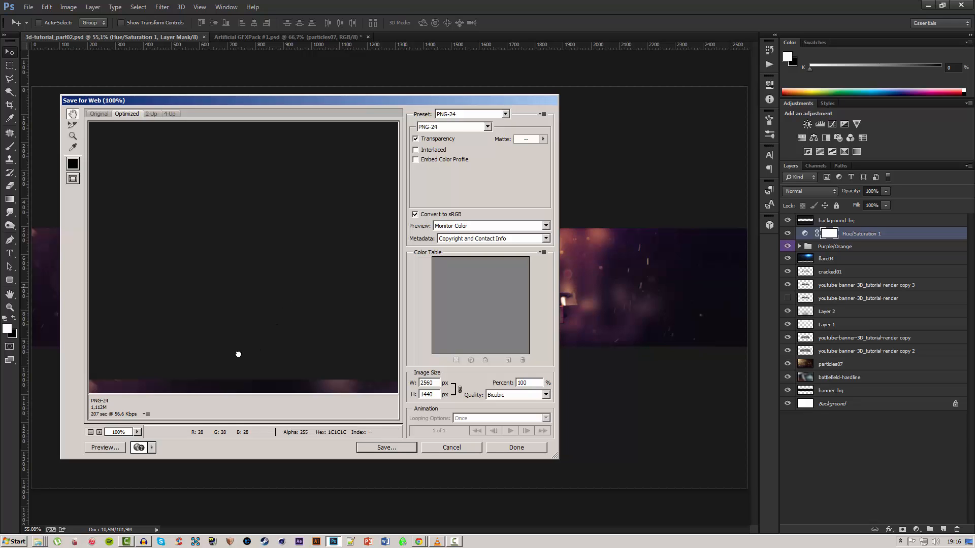
left_click_drag(238, 355, 298, 346)
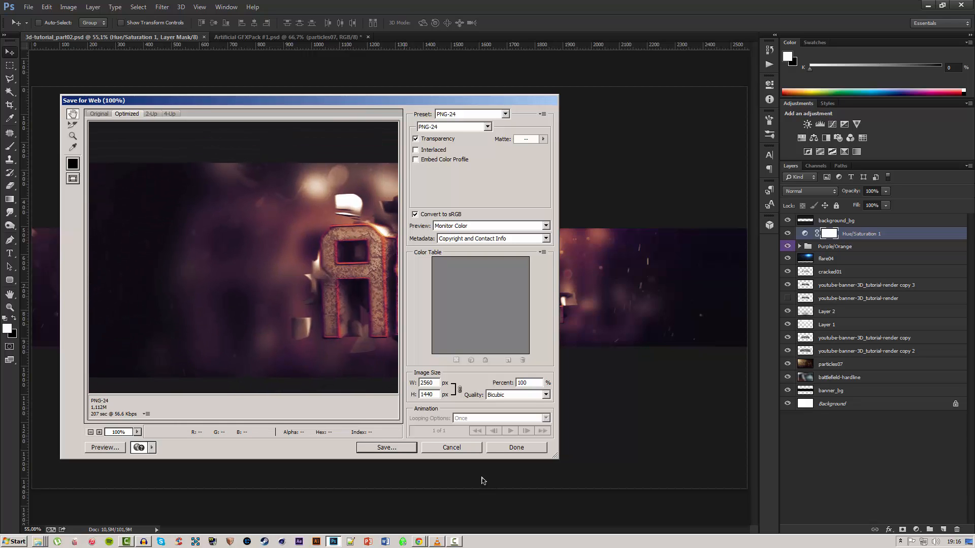
left_click(464, 449)
Lower the opacity of the background_bg layer to 91% and check the effect of the Purple/Orange group
left_click(835, 223)
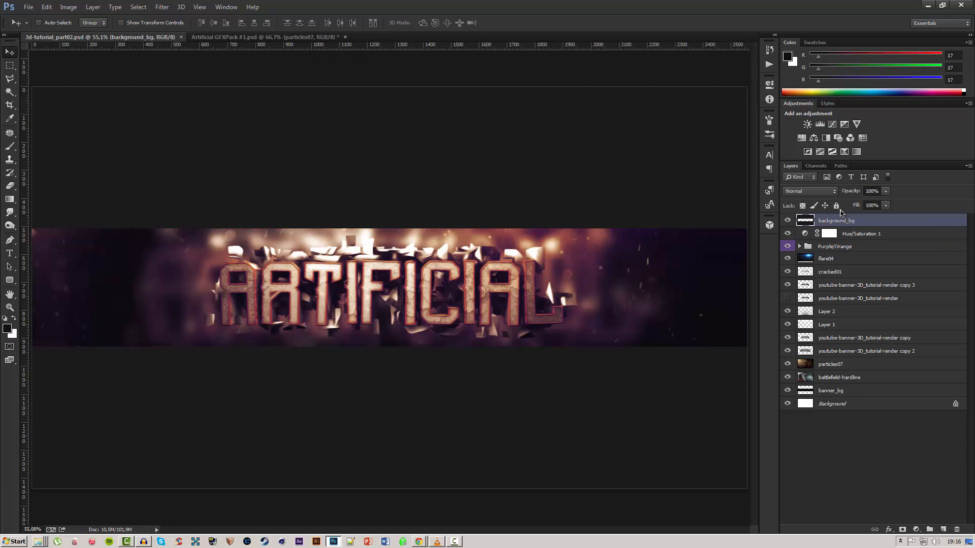
left_click_drag(853, 193, 850, 193)
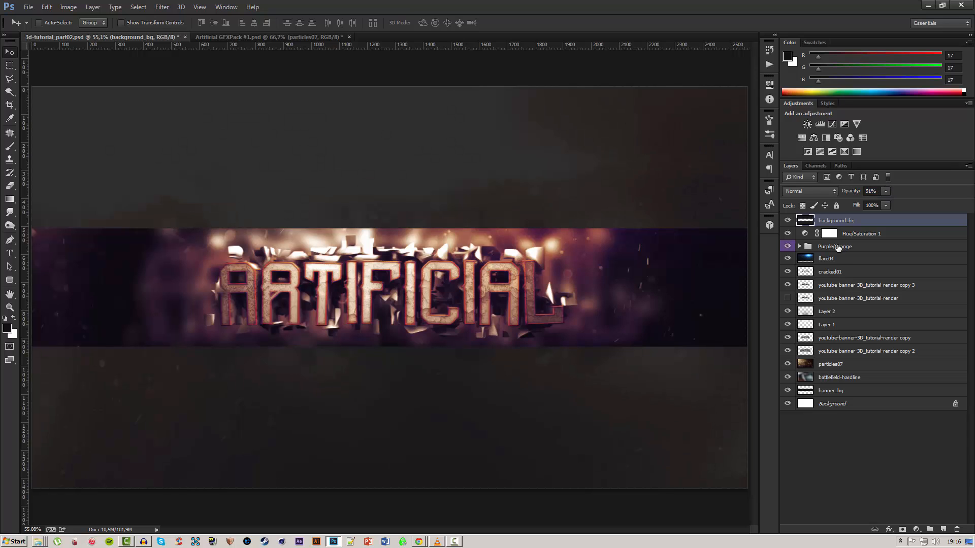
left_click(838, 247)
left_click(788, 244)
left_click(788, 244)
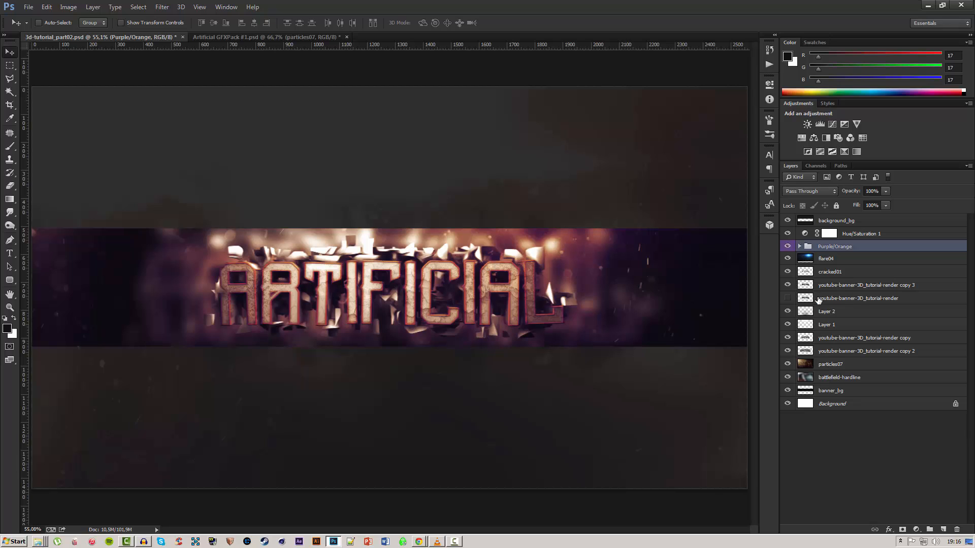
Delete the parts of the particles07 layer outside the banner_bg strip and clear the selection
left_click(786, 365)
left_click(834, 366)
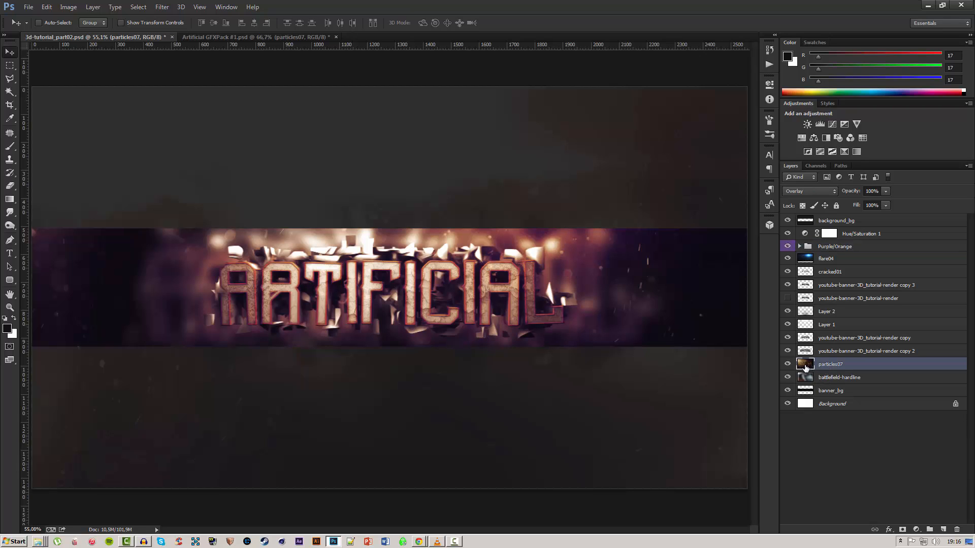
left_click(806, 393, "ctrl")
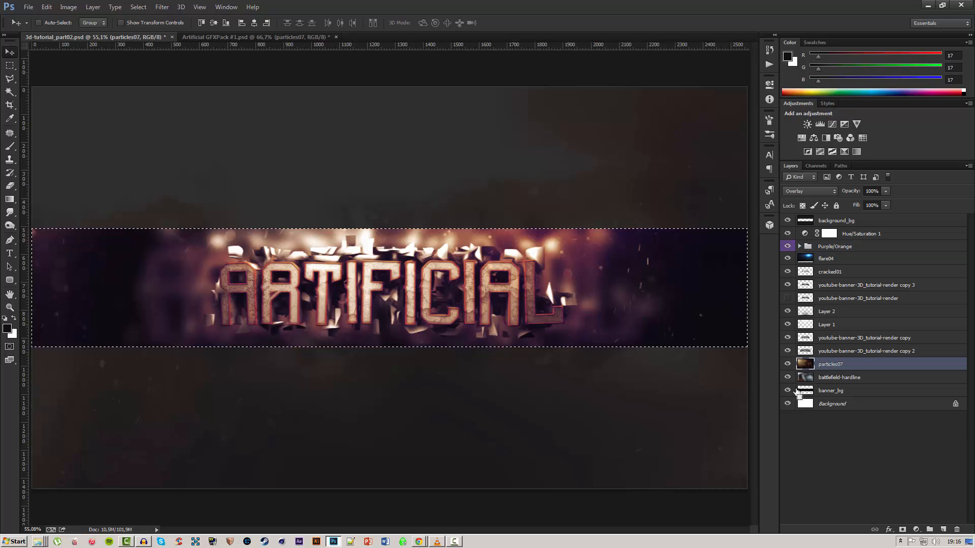
key("ctrl+shift+i")
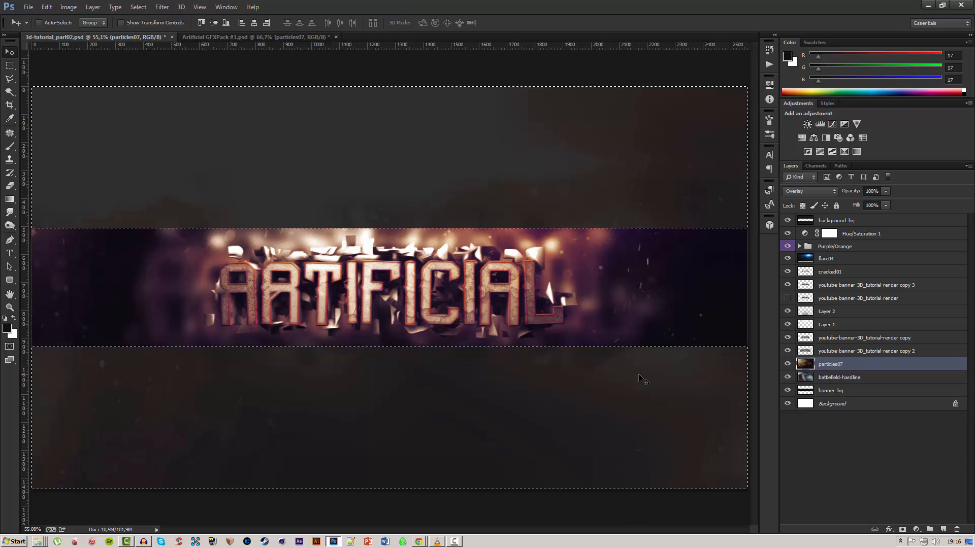
key("Delete")
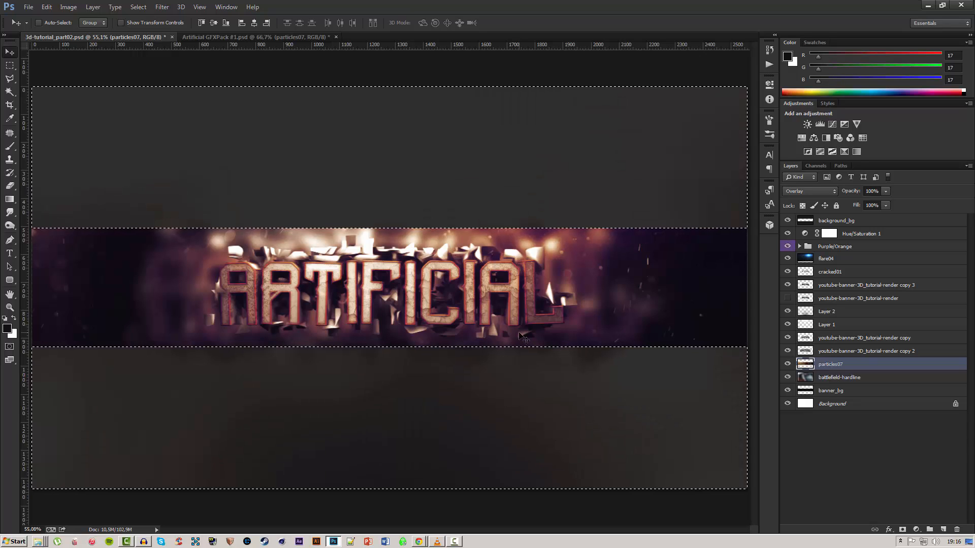
key("ctrl+d")
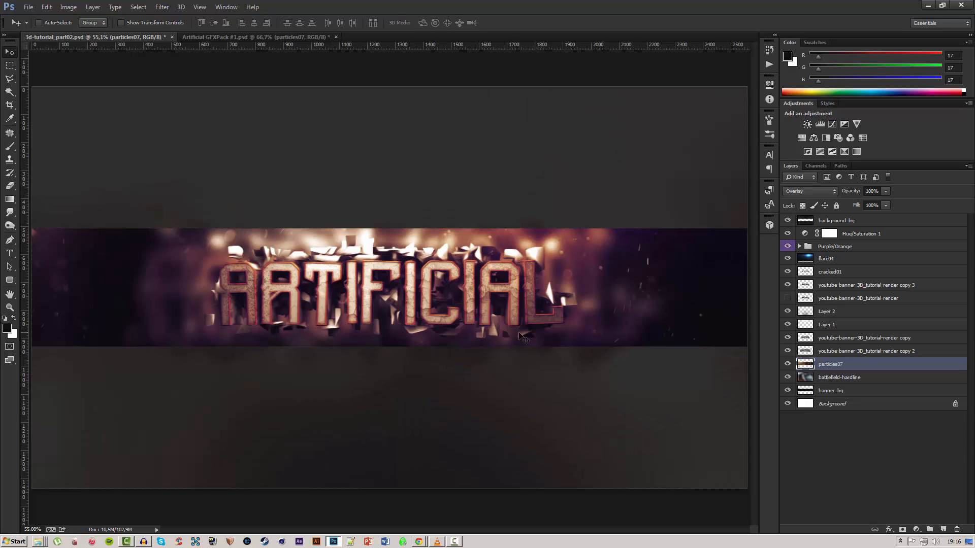
Check the effect of flare04, youtube-banner-3D_tutorial-render copy 3 and the Purple/Orange group by switching their visibility, leaving the group hidden
left_click(787, 259)
left_click(786, 260)
left_click(787, 284)
left_click(786, 285)
left_click(787, 249)
left_click(787, 247)
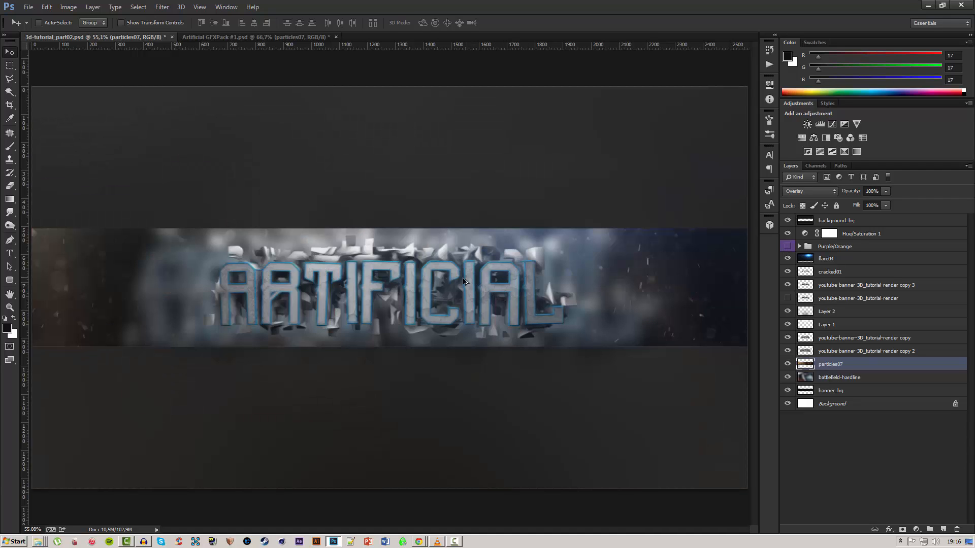
Close Artificial GFXPack #1.psd without saving its changes
scroll(462, 279, "down", 2)
scroll(434, 289, "up", 2)
key("ctrl+Tab")
key("ctrl+w")
key("n")
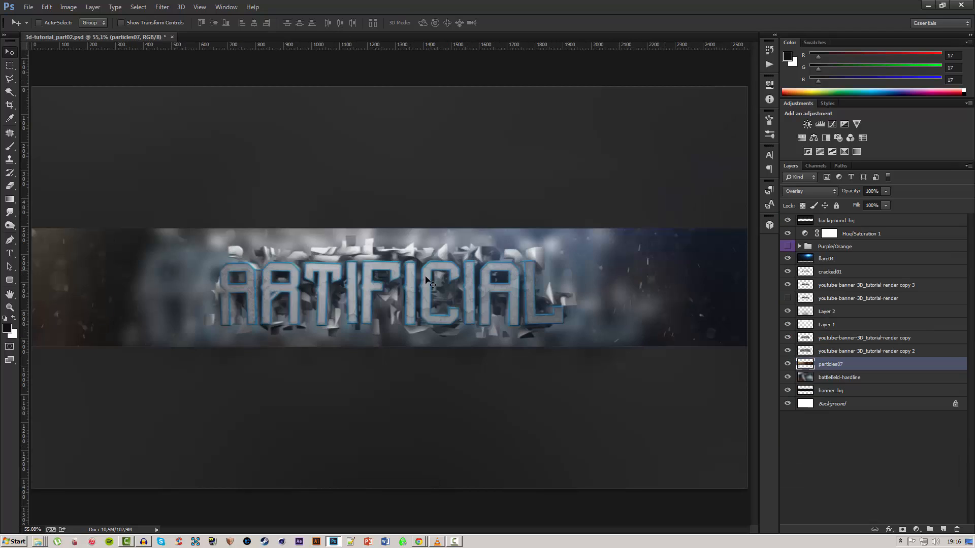
Show the Purple/Orange group again and save 3d-tutorial_part02.psd
key("ctrl+s")
left_click(788, 249)
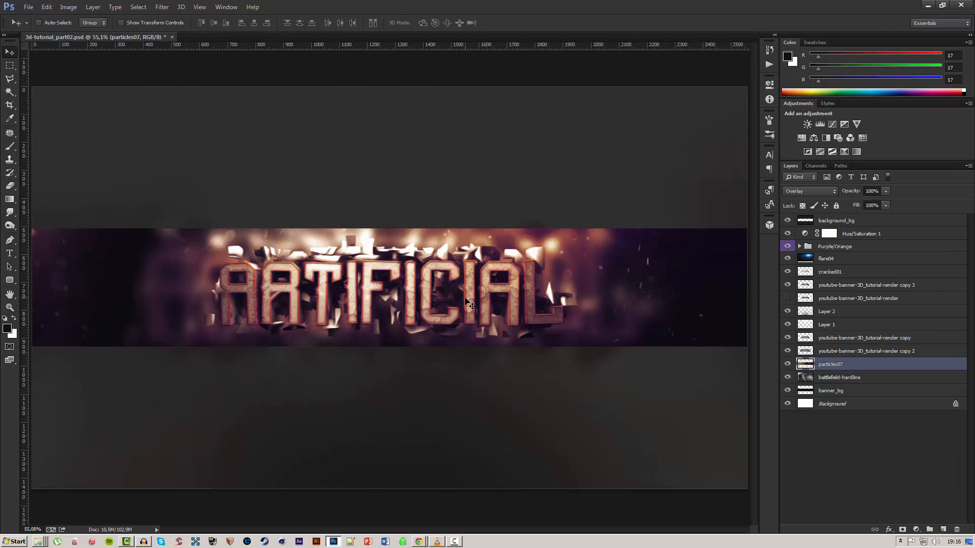
key("ctrl+s")
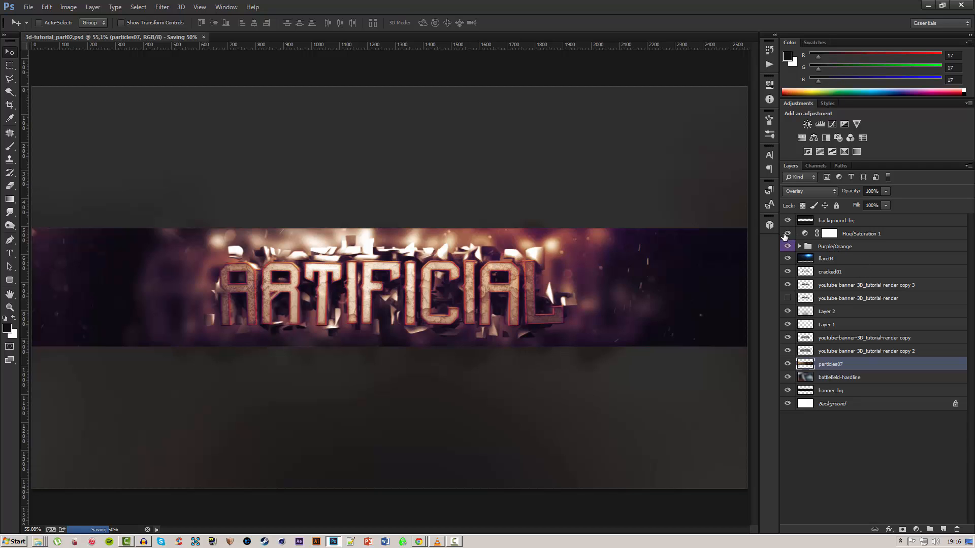
Try the background_bg layer at 96% opacity with various blending modes, including Dissolve, Linear Dodge (Add) and Hard Light
left_click(822, 221)
mouse_move(848, 193)
left_mouse_down()
mouse_move(953, 187)
mouse_move(853, 193)
left_mouse_up()
left_click(819, 192)
left_click(819, 193)
left_click(820, 193)
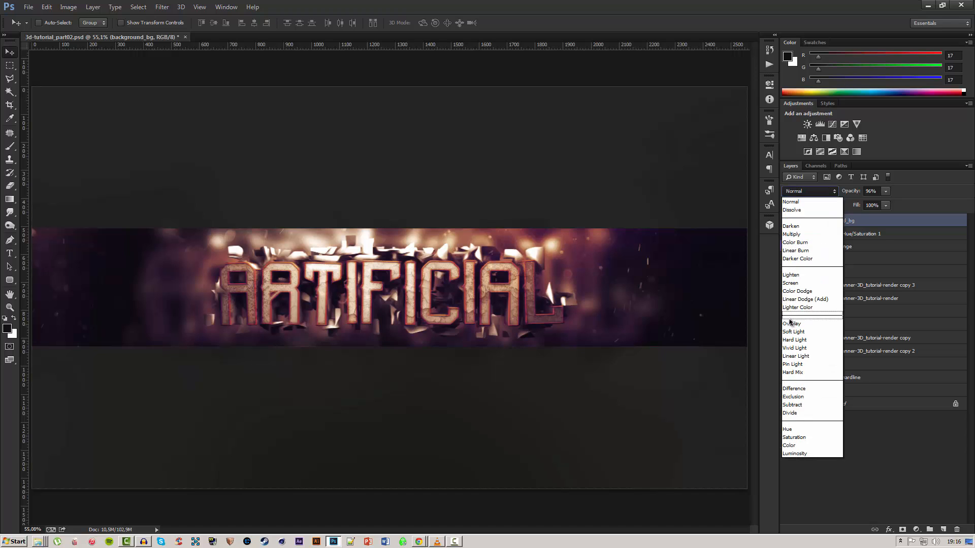
left_click(813, 320)
key("Up")
key("Up")
key("Up")
key("Up")
key("Up")
key("Up")
key("Up")
key("Up")
key("Up")
key("Up")
key("Up")
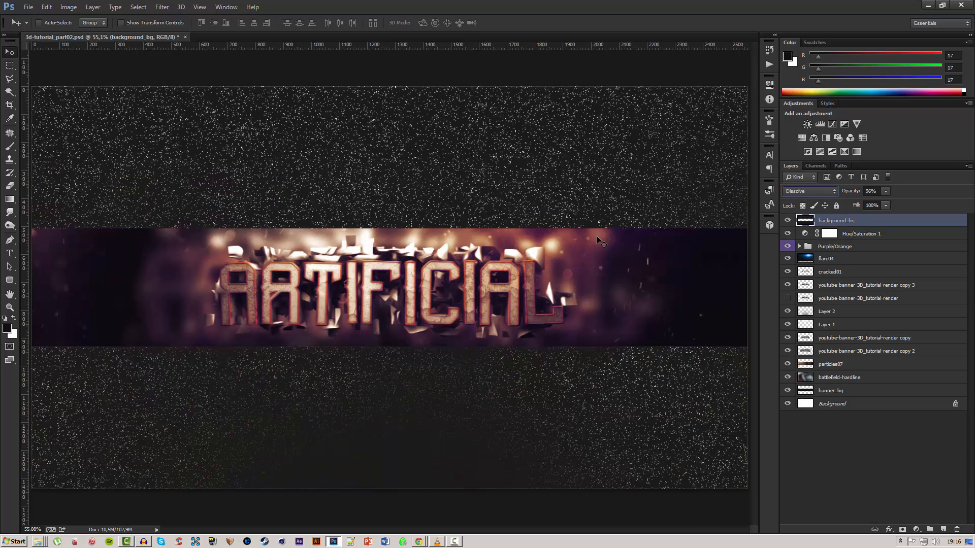
key("Down")
key("Down")
key("Down")
key("Down")
key("Down")
key("Down")
key("Down")
key("Down")
key("Down")
key("Down")
key("Down")
key("Down")
key("Down")
key("Down")
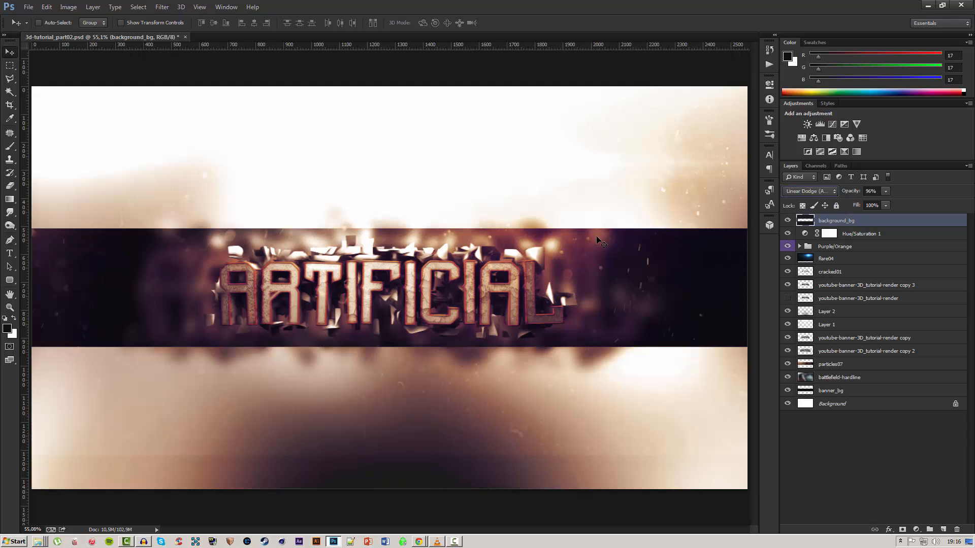
key("Up")
key("Down")
key("Up")
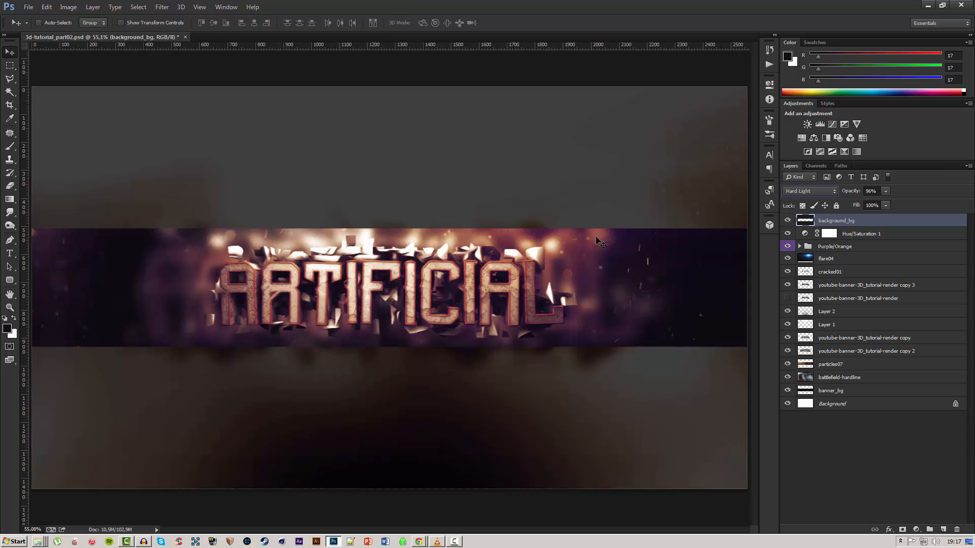
Return the background_bg layer to Normal blending, set its opacity to 95% and save the file
left_click(808, 191)
left_click(799, 193)
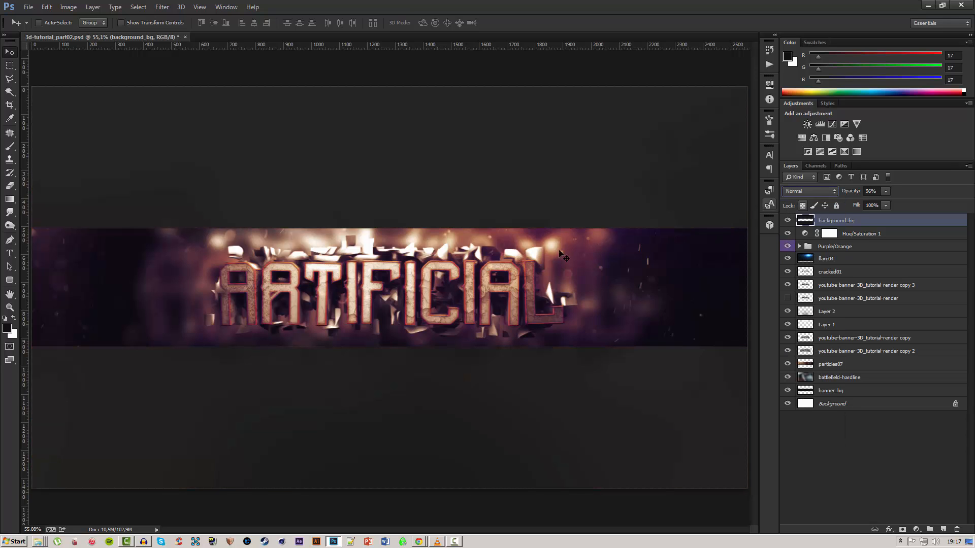
mouse_move(851, 197)
left_mouse_down()
mouse_move(833, 198)
mouse_move(852, 193)
left_mouse_up()
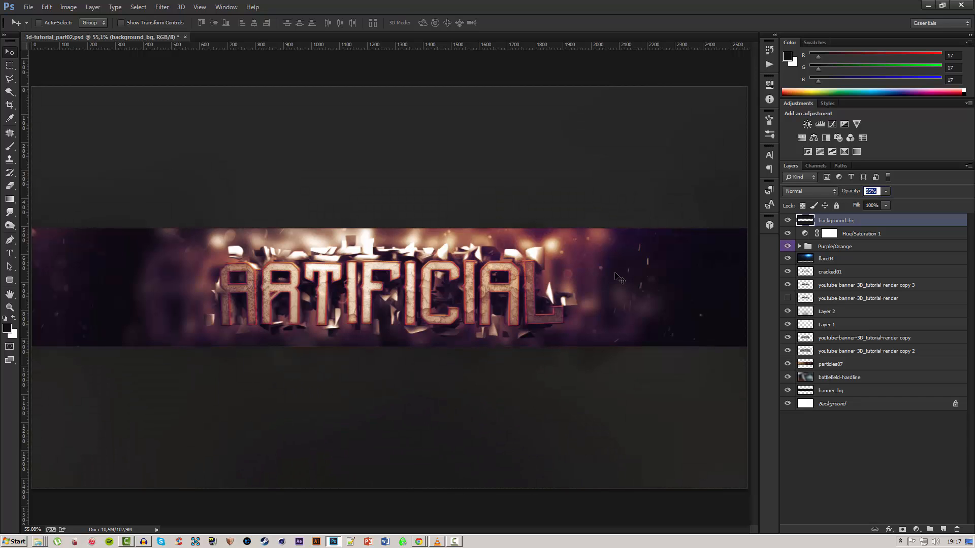
key("ctrl+s")
Stretch the banner_bg layer vertically to about 362% so it covers the whole canvas, and save the file
left_click(836, 365)
left_click(815, 391)
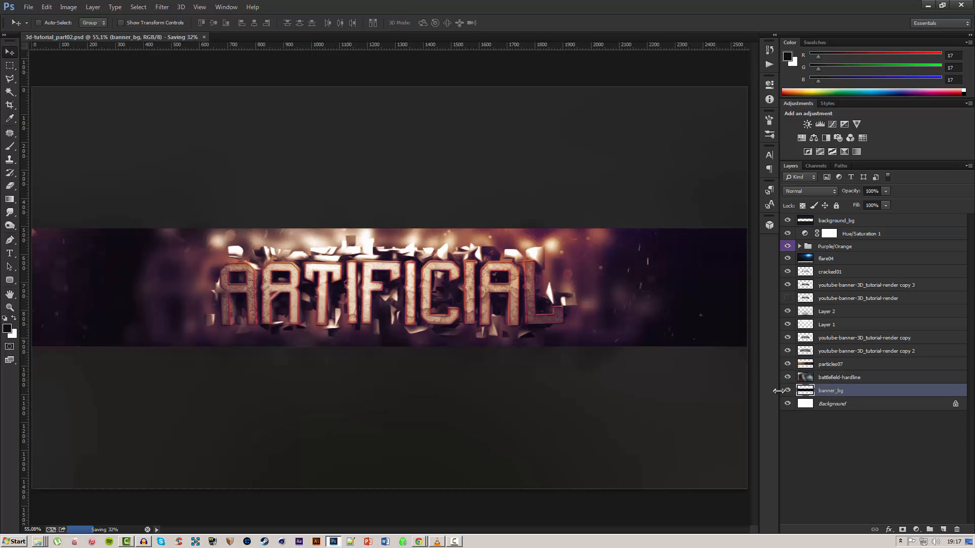
scroll(495, 387, "down", 2)
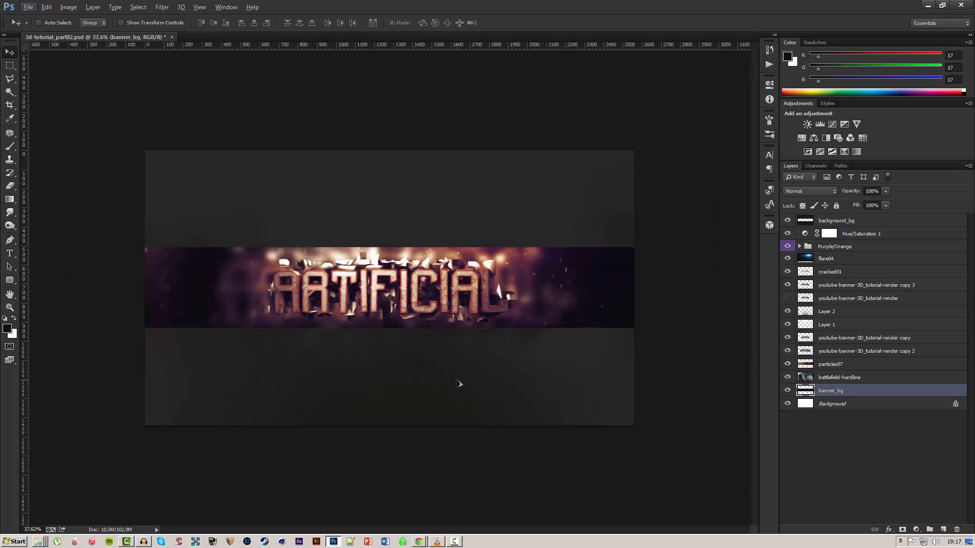
key("ctrl+t")
left_click_drag(389, 236, 402, 139)
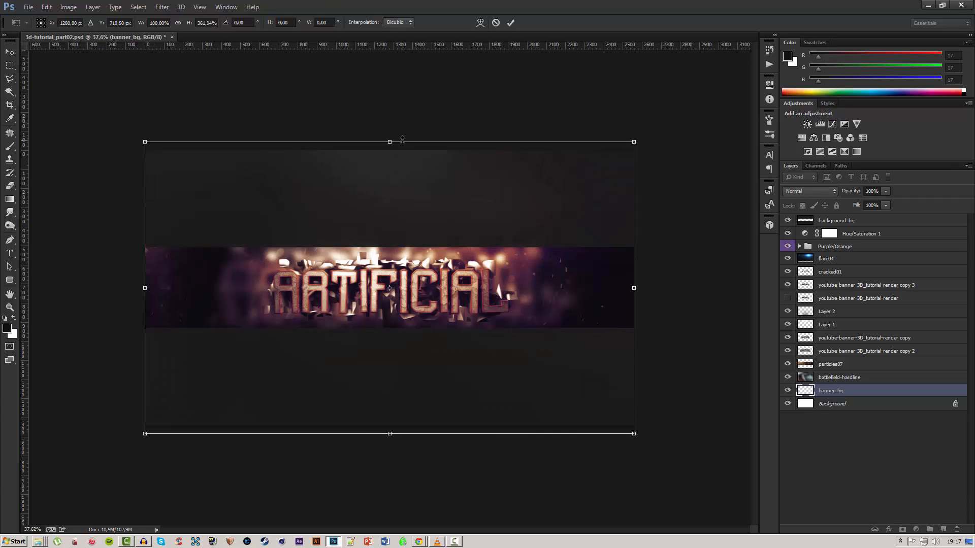
key("Return")
scroll(409, 271, "up", 2)
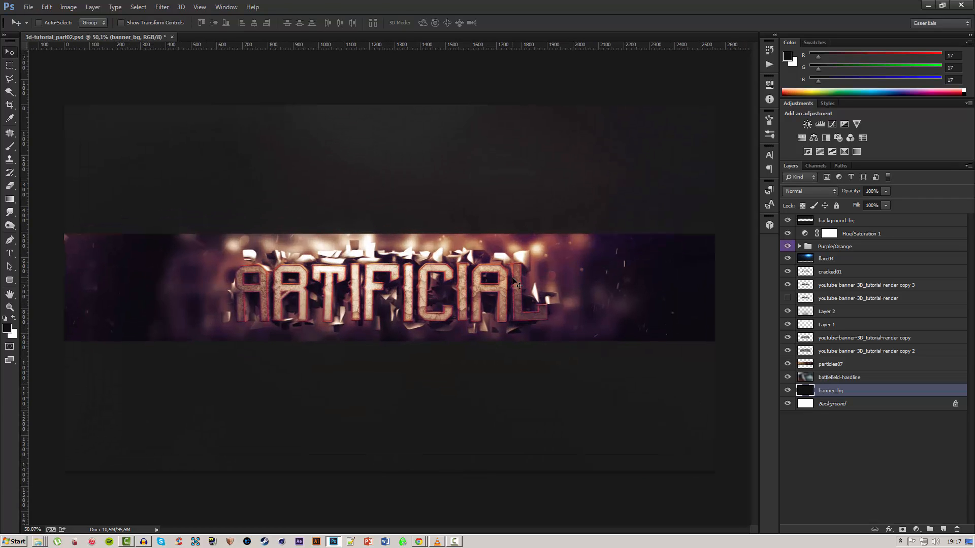
key("ctrl+s")
Check the effect of flare04, particles07 and youtube-banner-3D_tutorial-render by switching their visibility, and save the file
left_click(828, 258)
left_click(787, 259)
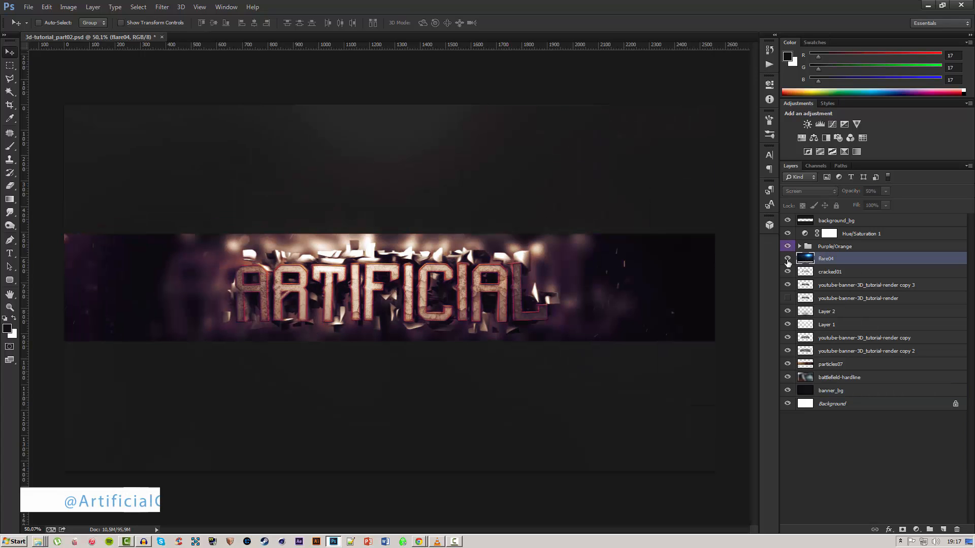
left_click(788, 259)
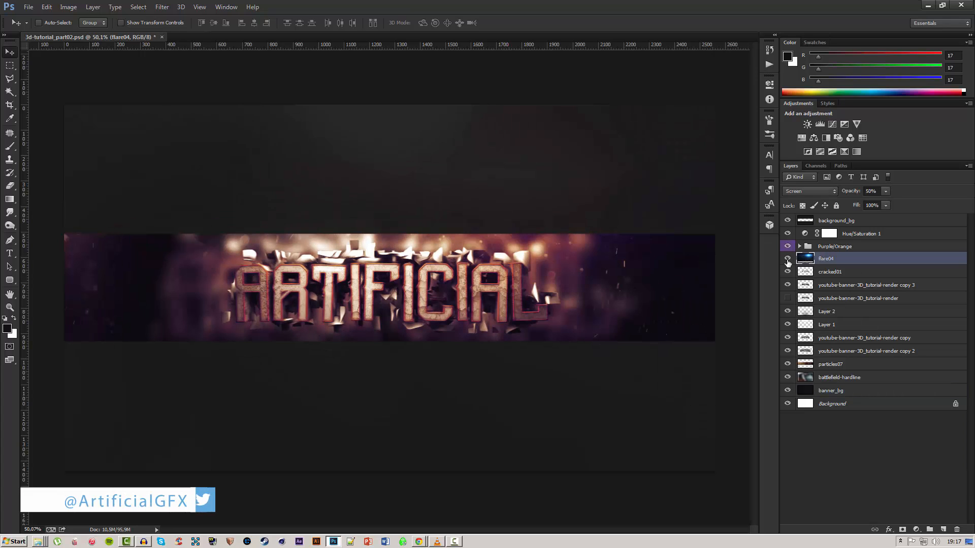
left_click(787, 364)
key("ctrl+s")
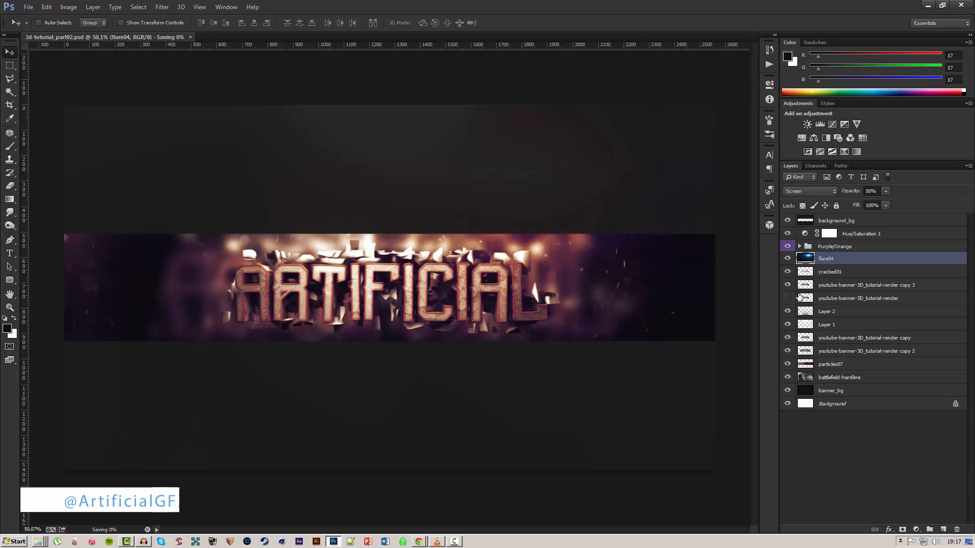
left_click(788, 299)
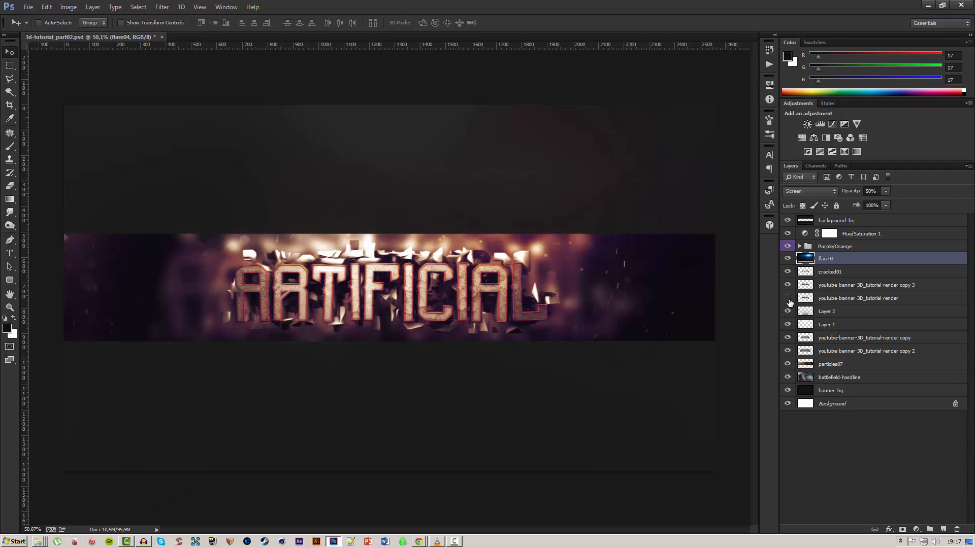
key("ctrl+s")
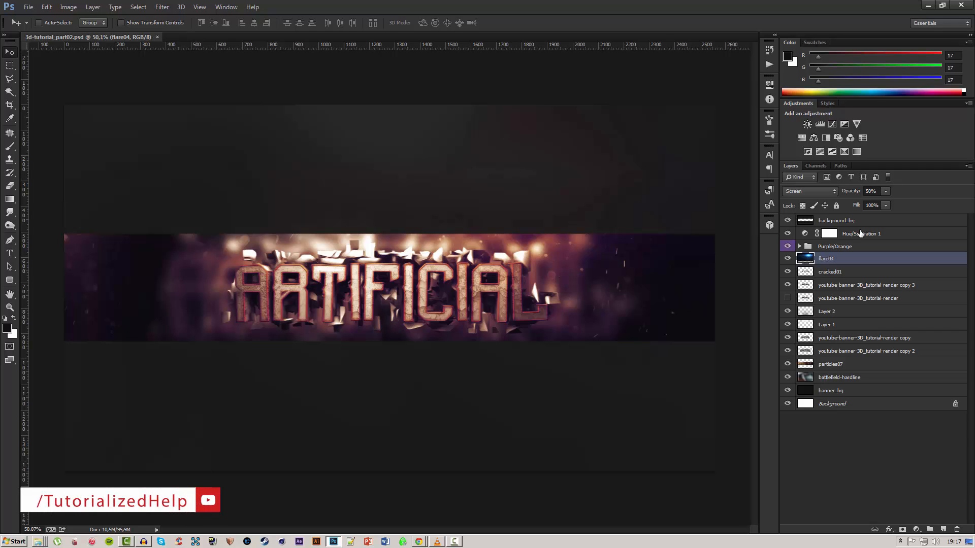
Try the background_bg layer at 100% and 80% opacity
left_click(831, 222)
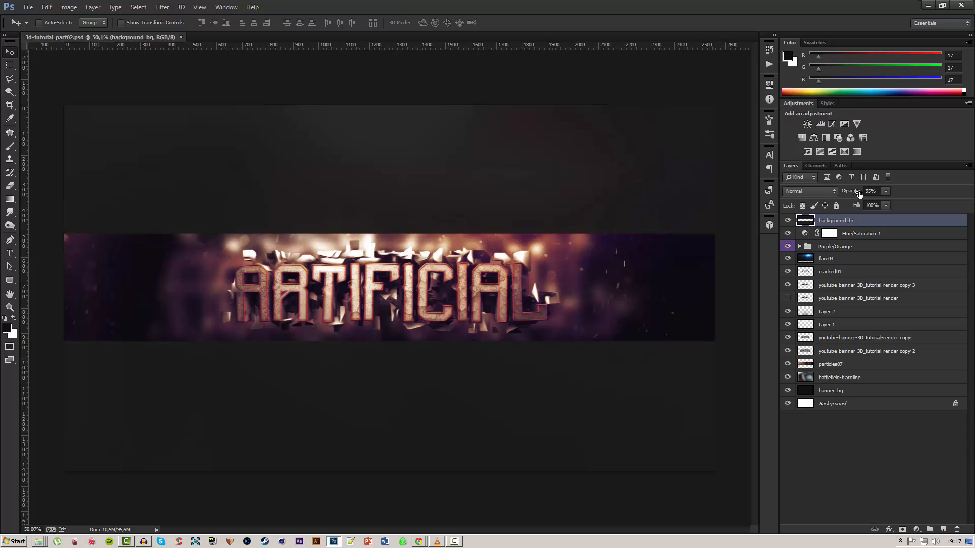
left_click_drag(859, 194, 874, 194)
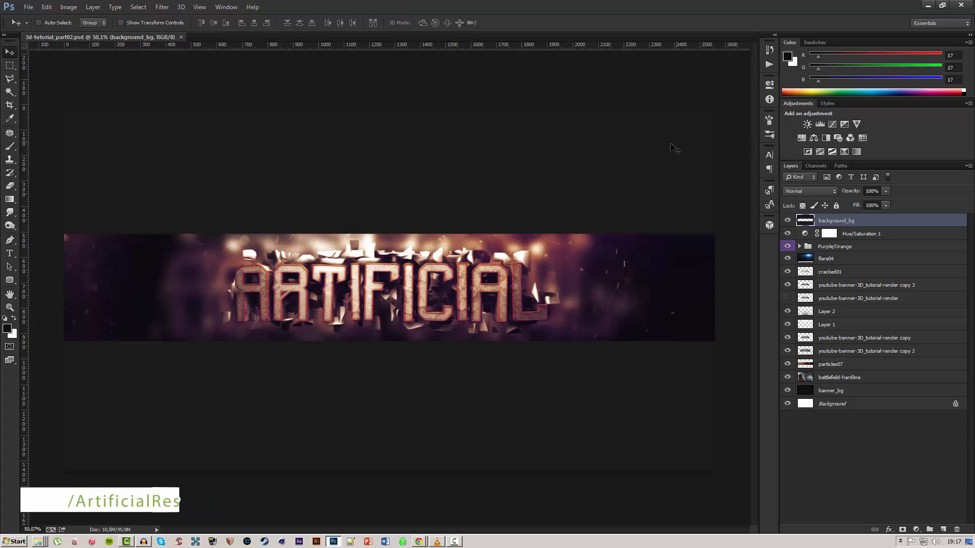
left_click(856, 197)
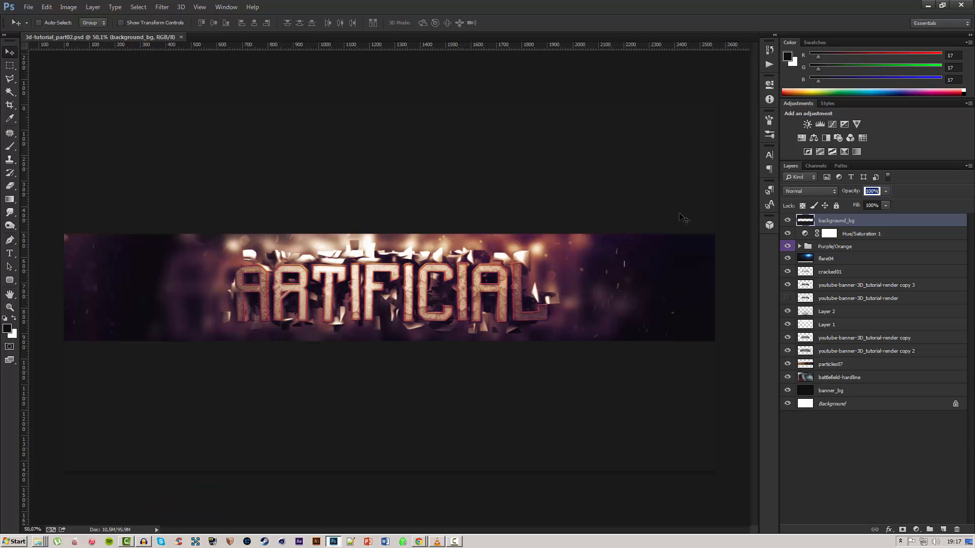
type("80")
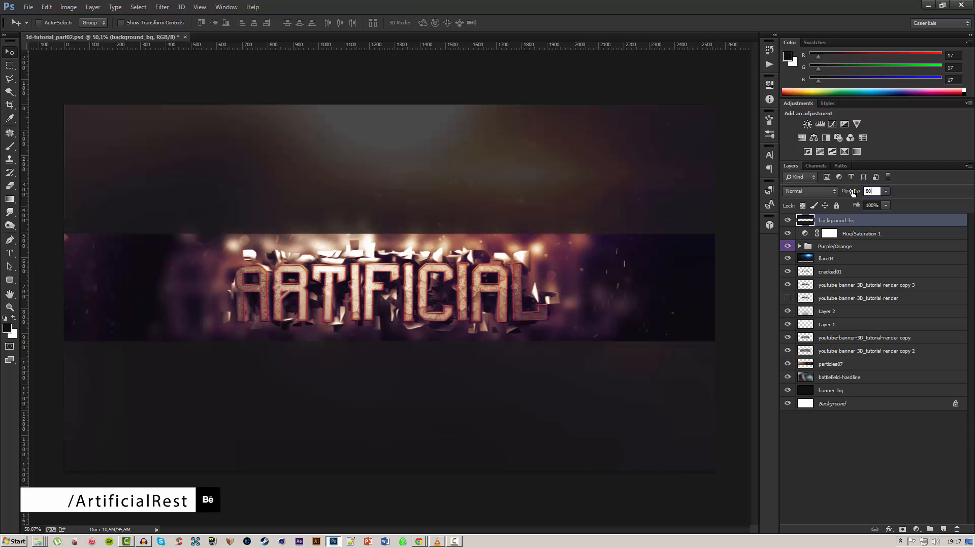
Set the background_bg layer's opacity to 90% and save the file
left_click_drag(852, 193, 853, 193)
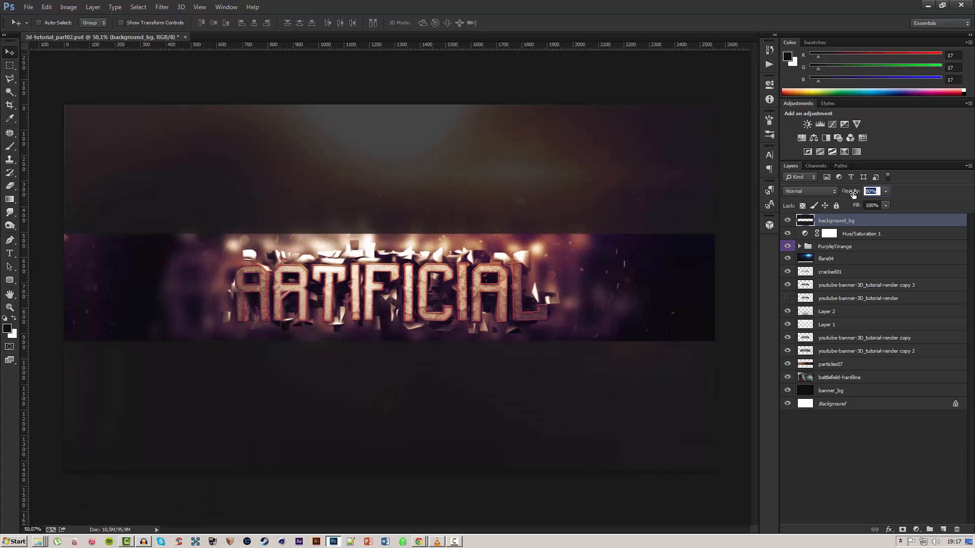
type("87")
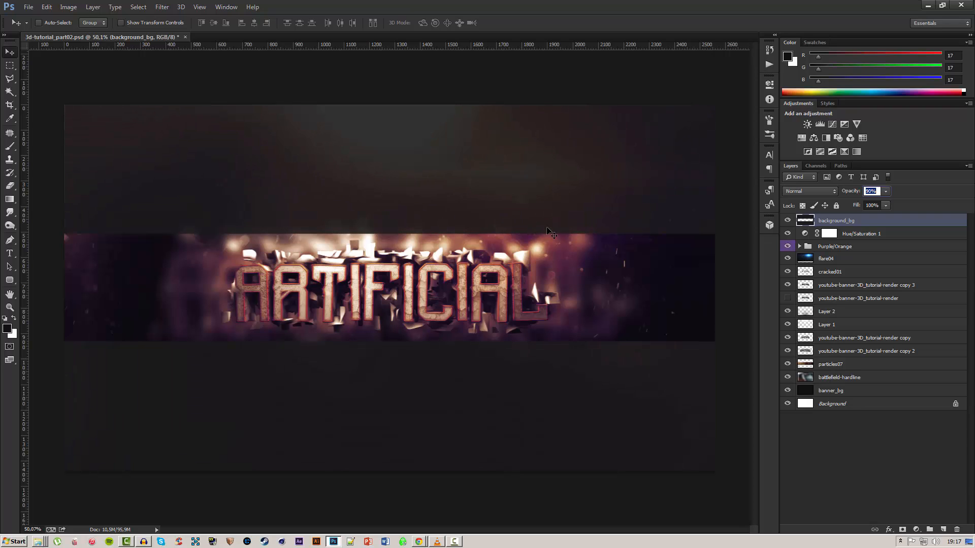
key("Return")
key("ctrl+s")
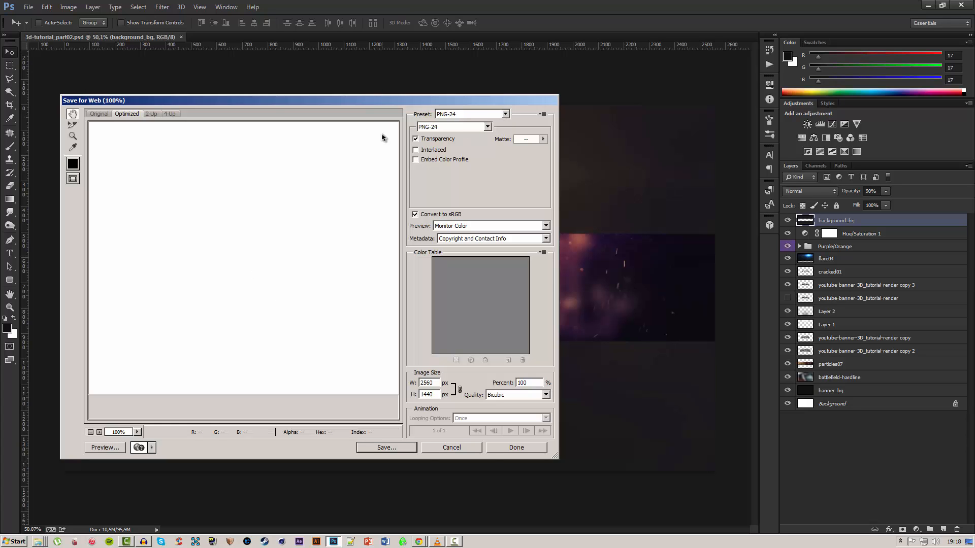
Inspect the banner at 100% in the Save for Web preview and export it as PNG-24 named 3d-tutorial_part02 to the desktop (Skrivebord)
left_click_drag(305, 381, 214, 248)
left_click_drag(325, 334, 364, 325)
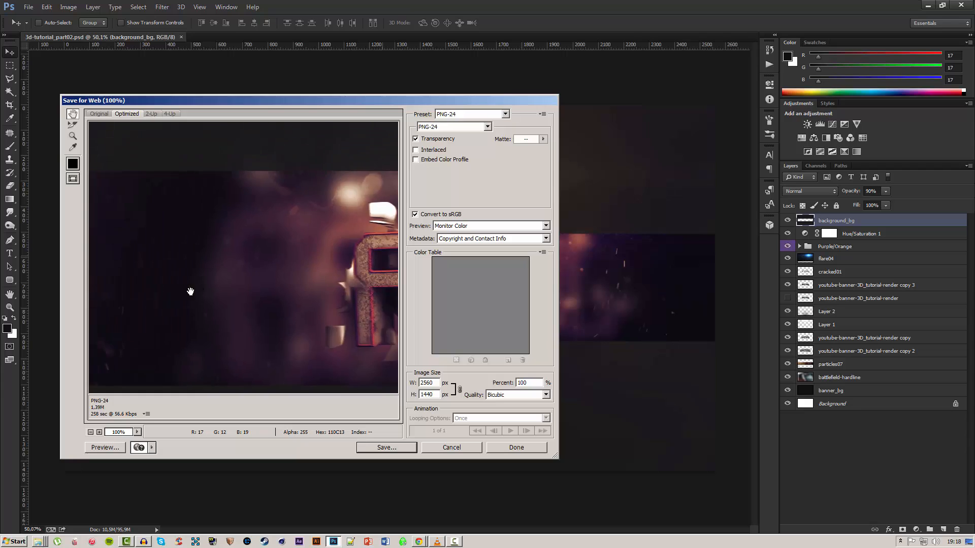
left_click_drag(263, 326, 235, 294)
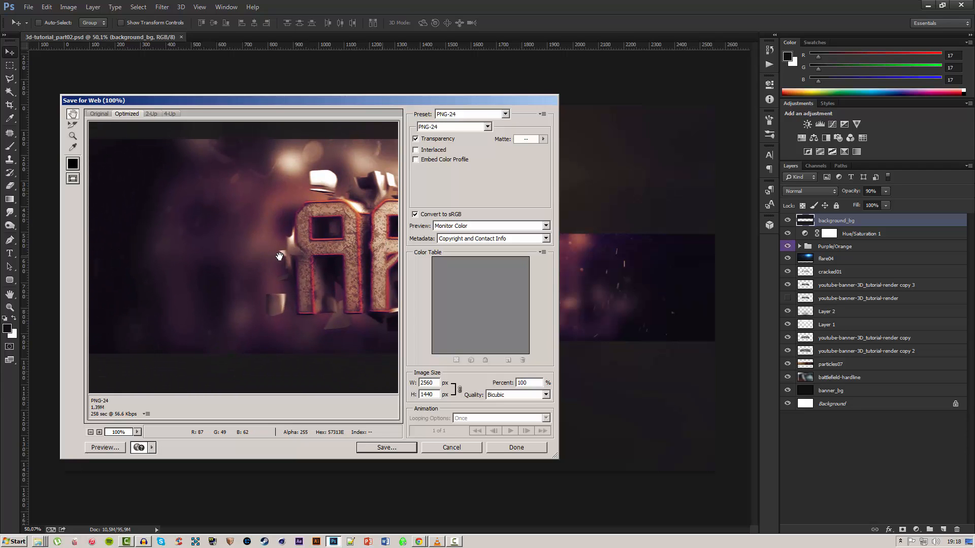
left_click_drag(322, 259, 215, 271)
left_click_drag(296, 247, 246, 245)
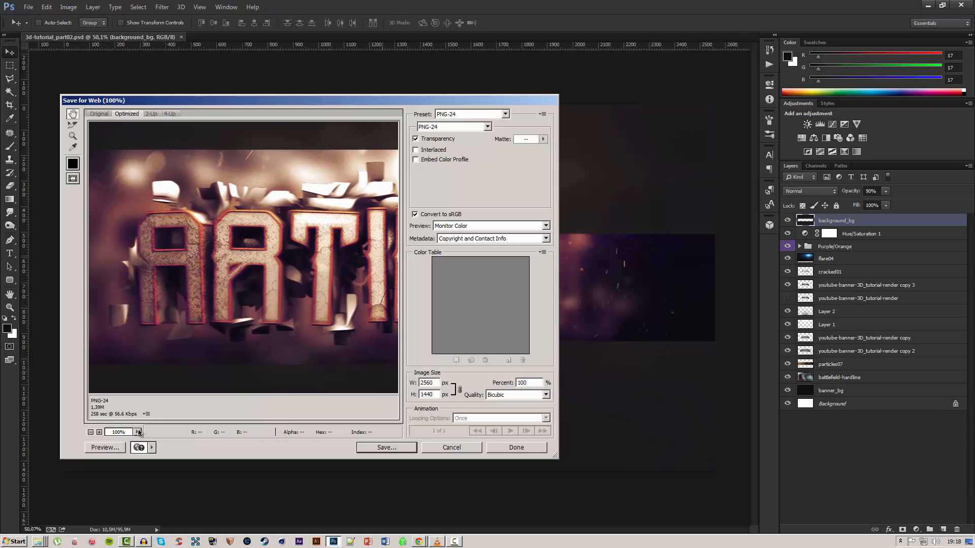
left_click_drag(303, 333, 275, 337)
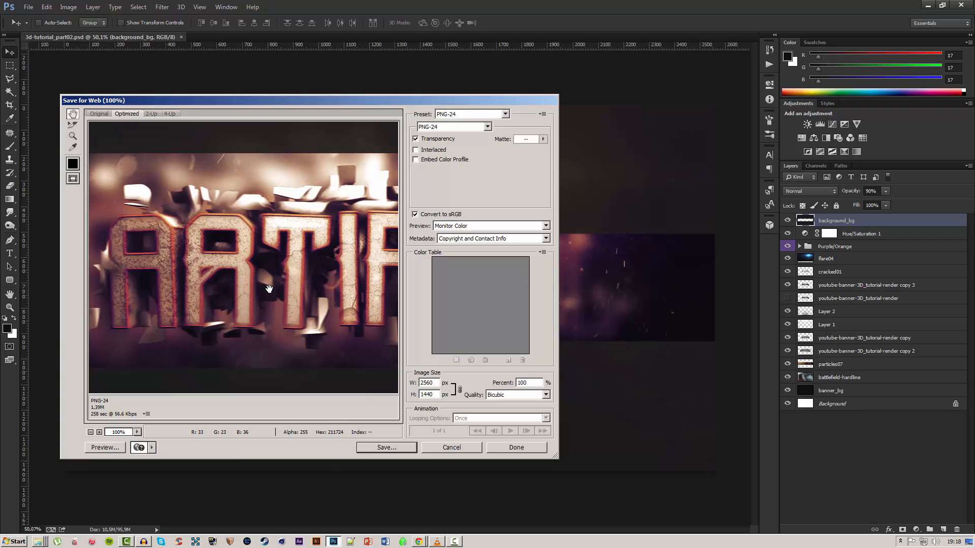
left_click_drag(294, 292, 244, 292)
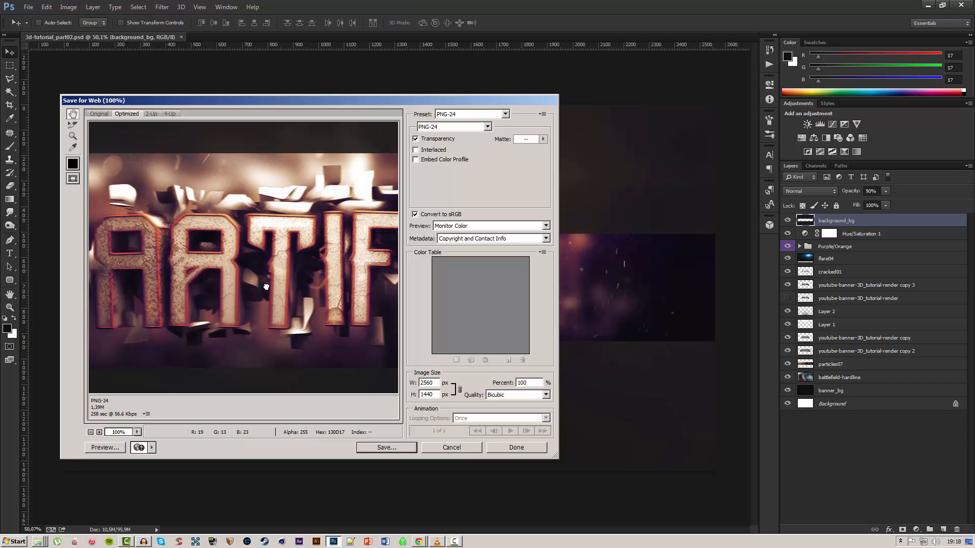
left_click_drag(336, 290, 305, 288)
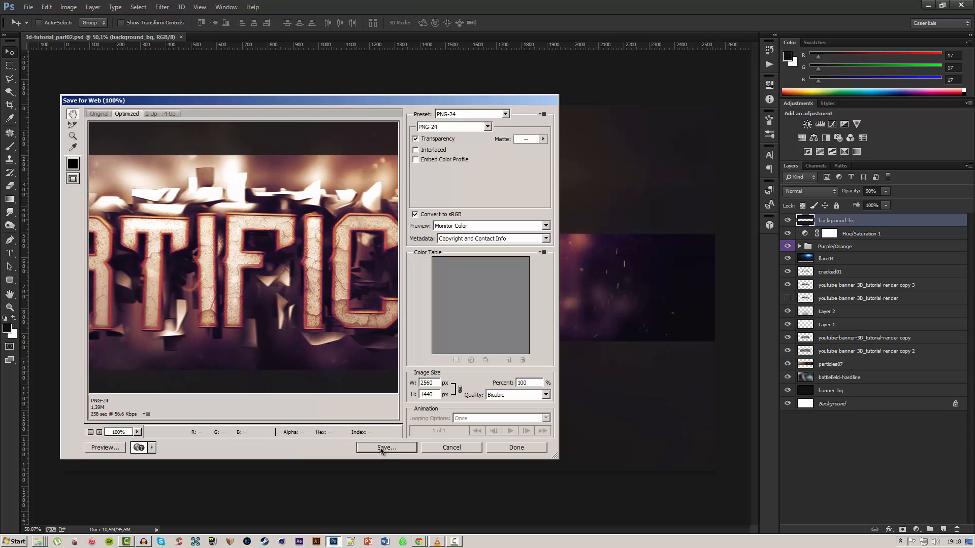
left_click(381, 449)
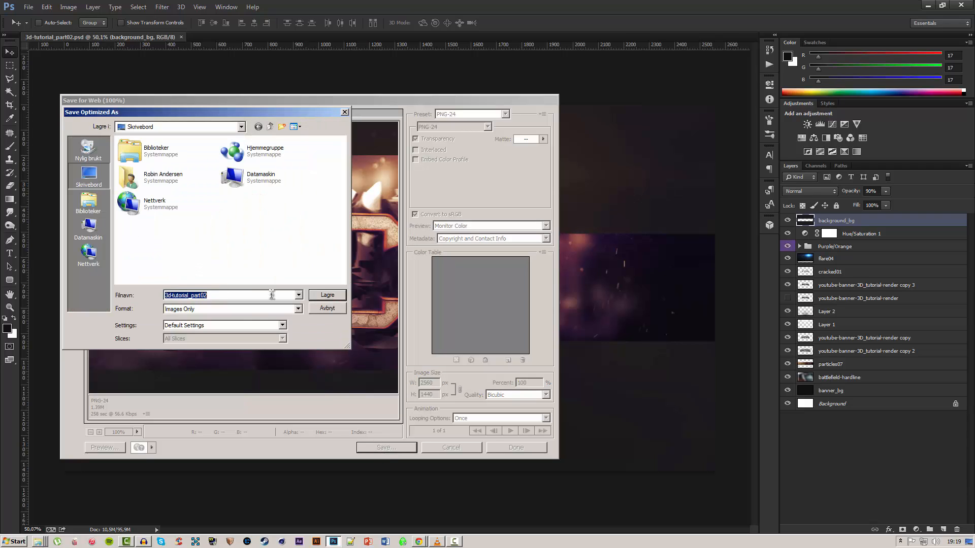
left_click(328, 295)
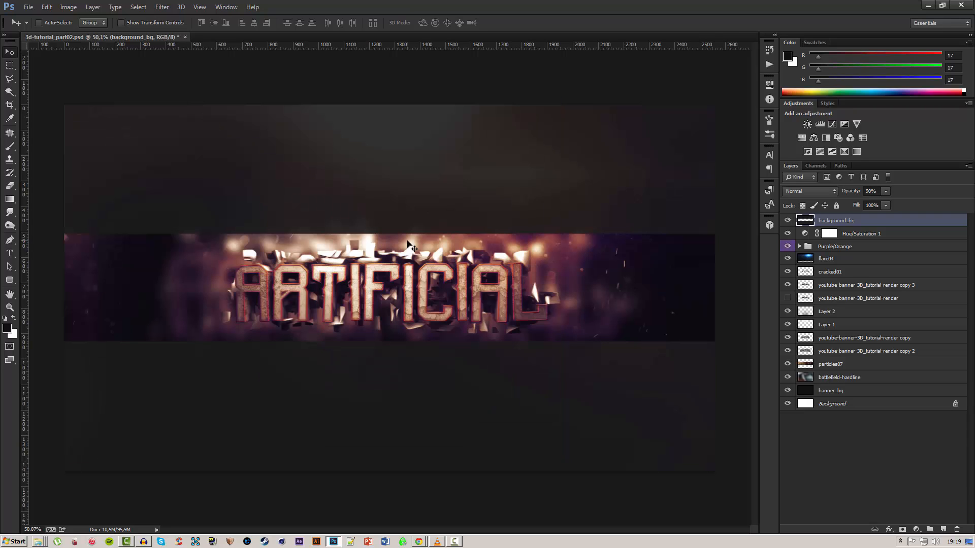
Switch to Windows Explorer and copy the exported 3d-tutorial_part02 image from the desktop into the tutorial's photoshop folder
left_click(927, 7)
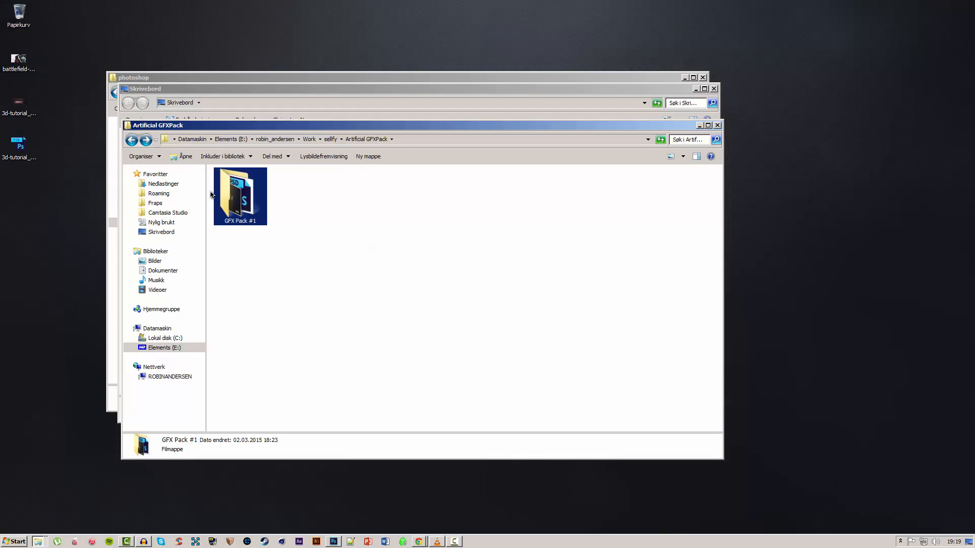
left_click(26, 108)
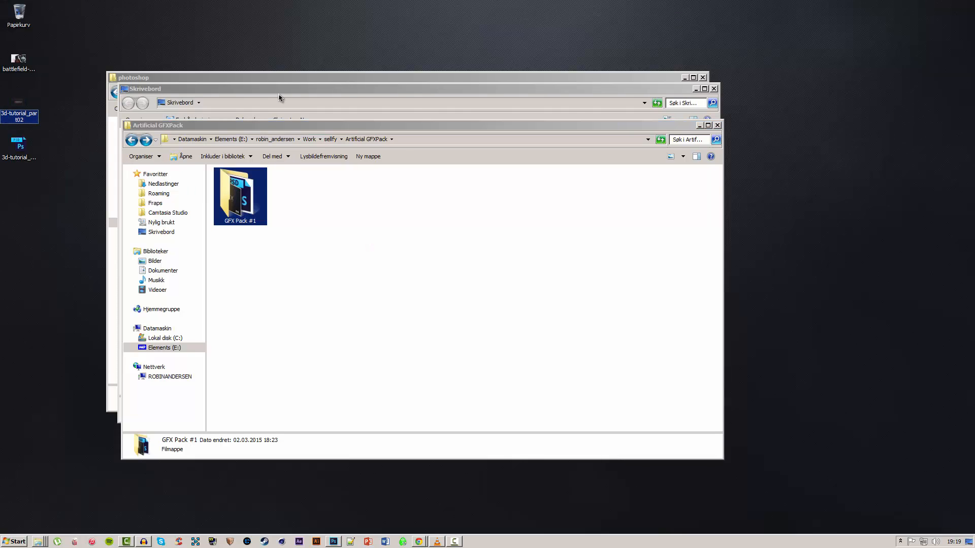
left_click(265, 179)
key("ctrl+v")
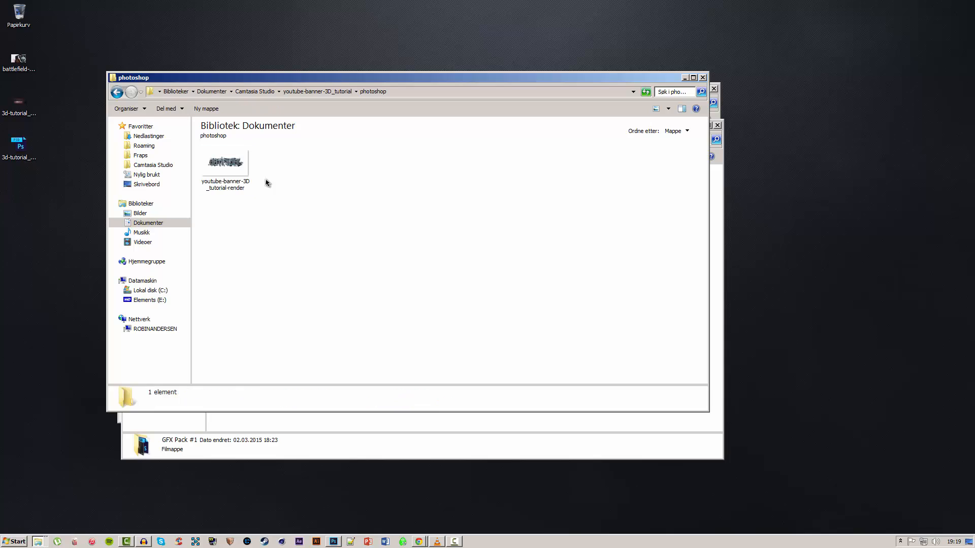
Compare the original youtube-banner-3D_tutorial-render image with the finished 3d-tutorial_part02 banner in the Windows photo viewer
double_click(270, 188)
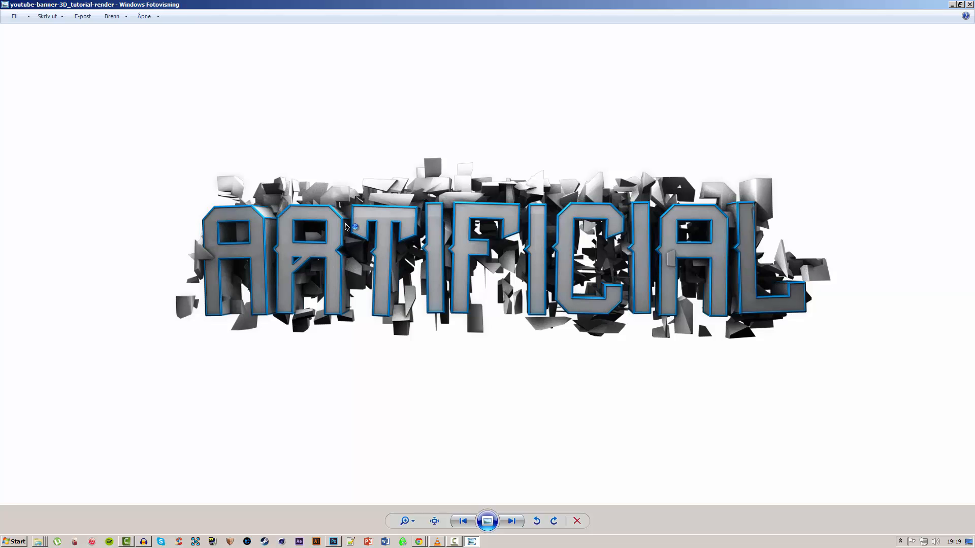
key("Right")
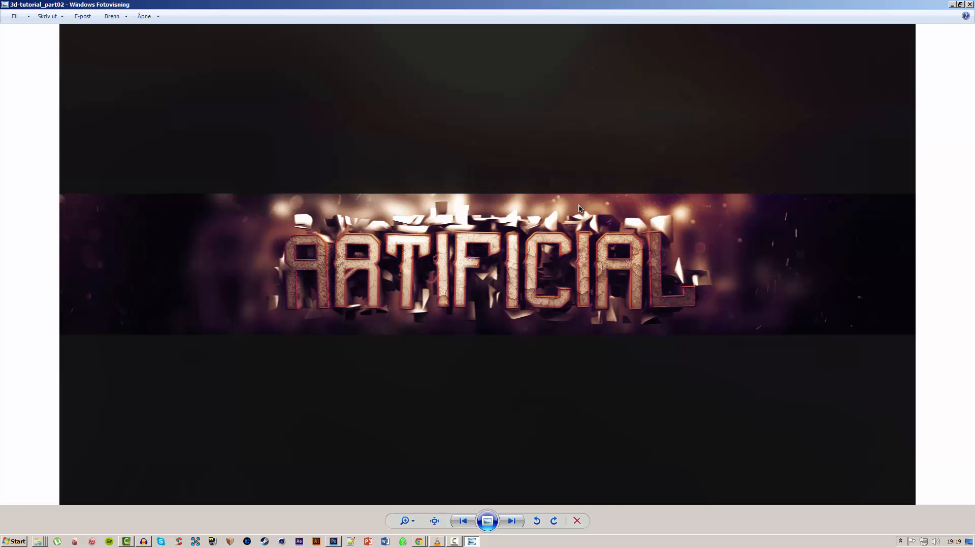
View the youtube-banner-3D_tutorial-render image against the finished banner once more and close the photo viewer
key("Right")
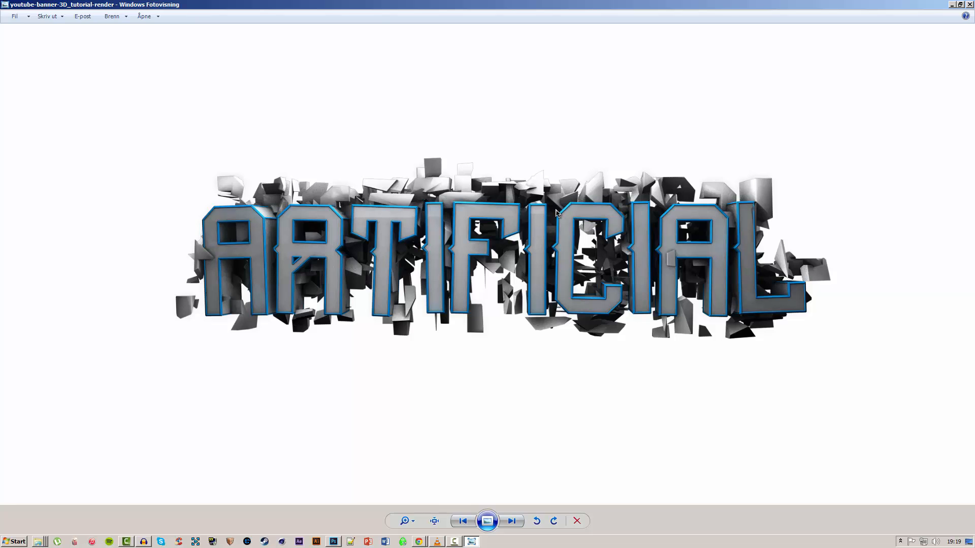
key("Right")
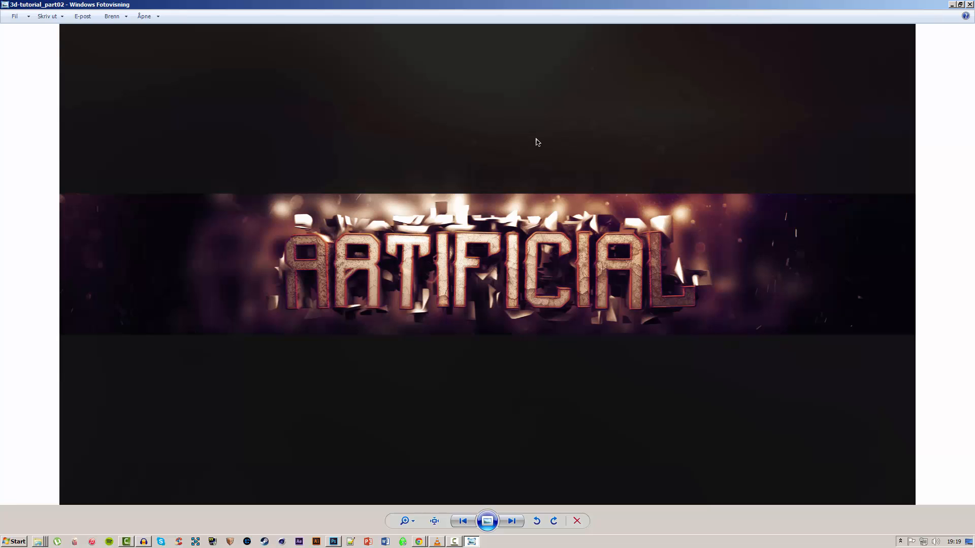
left_click(970, 5)
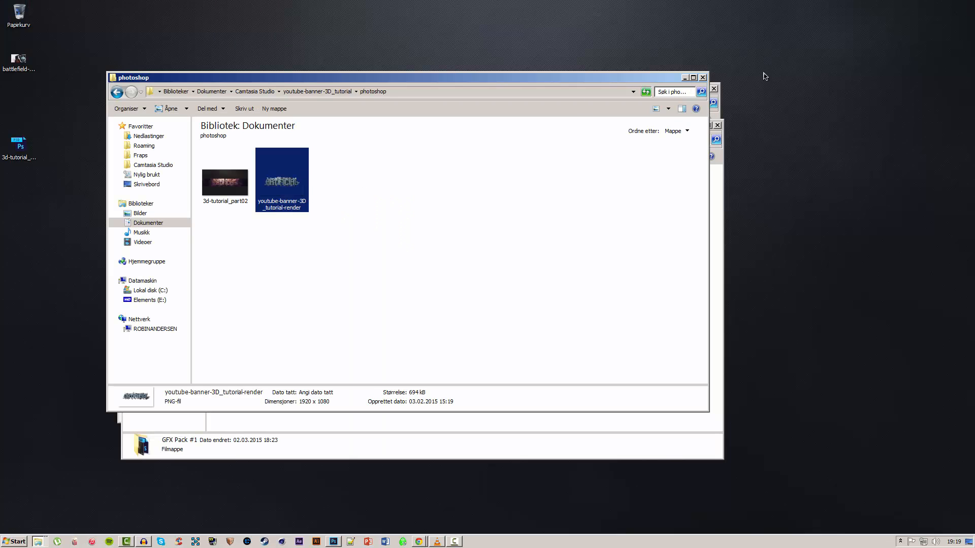
Close the photoshop, Artificial GFXPack and Skrivebord folder windows and move the 3d-tutorial_part02 Photoshop file directly below the battlefield image on the desktop
left_click(702, 77)
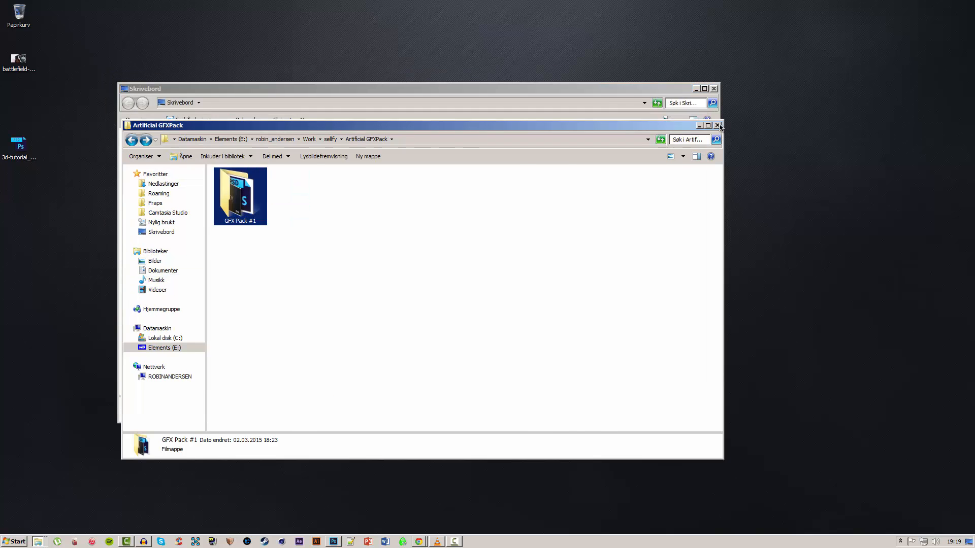
left_click(717, 126)
left_click(713, 89)
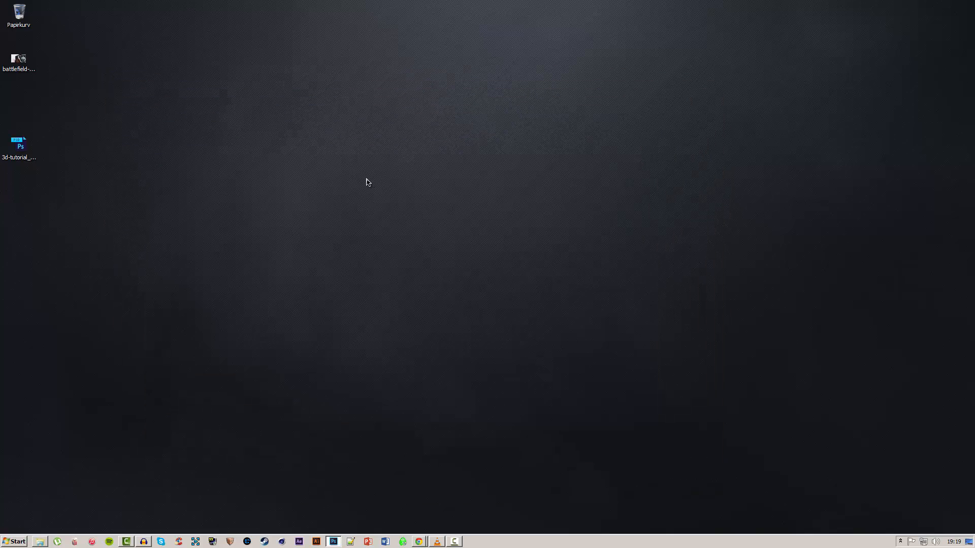
left_click_drag(28, 151, 23, 106)
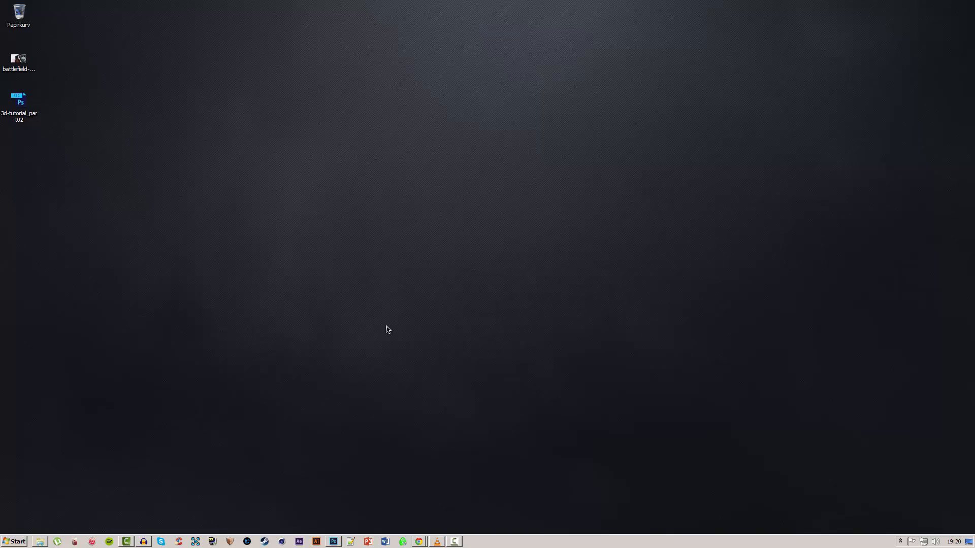
Switch to the Sellfy window in Google Chrome, look through the ArtificialRest store's products and minimize the browser
left_click(419, 541)
mouse_move(420, 542)
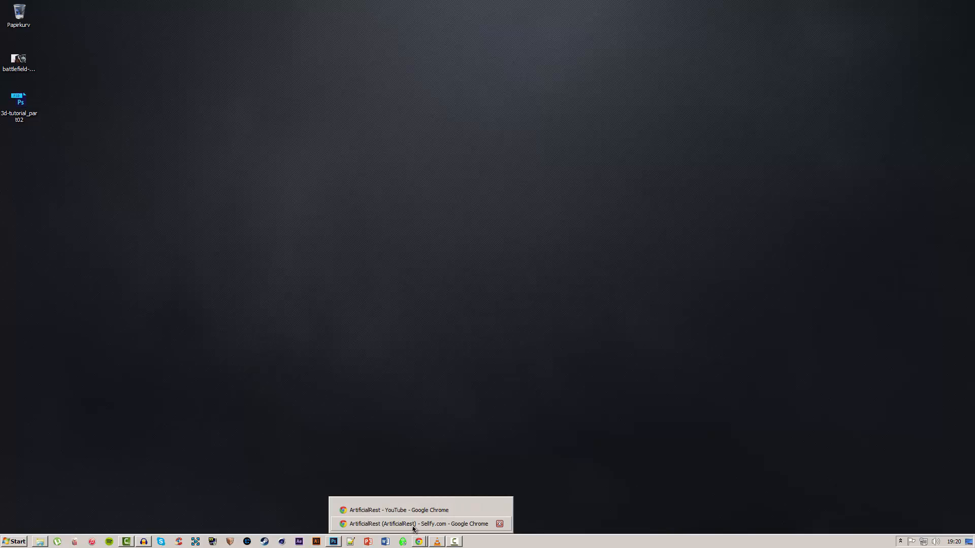
left_click(370, 524)
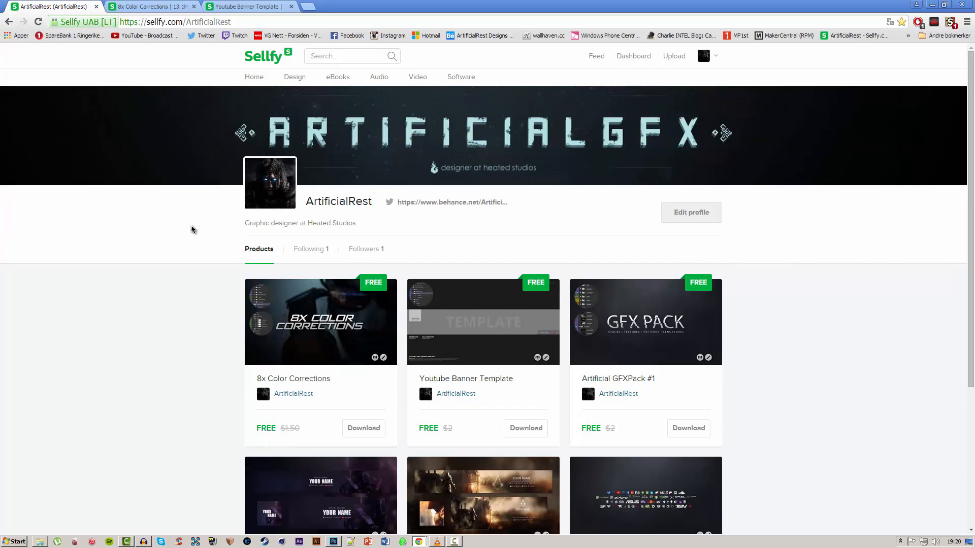
scroll(191, 227, "down", 1)
scroll(117, 238, "down", 2)
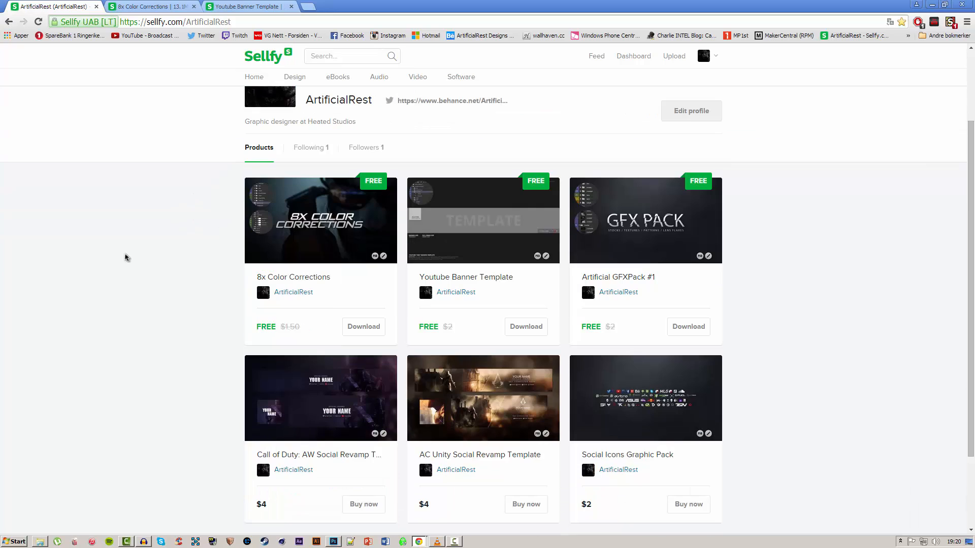
scroll(166, 258, "up", 2)
scroll(166, 258, "down", 1)
scroll(167, 258, "up", 1)
scroll(166, 262, "up", 1)
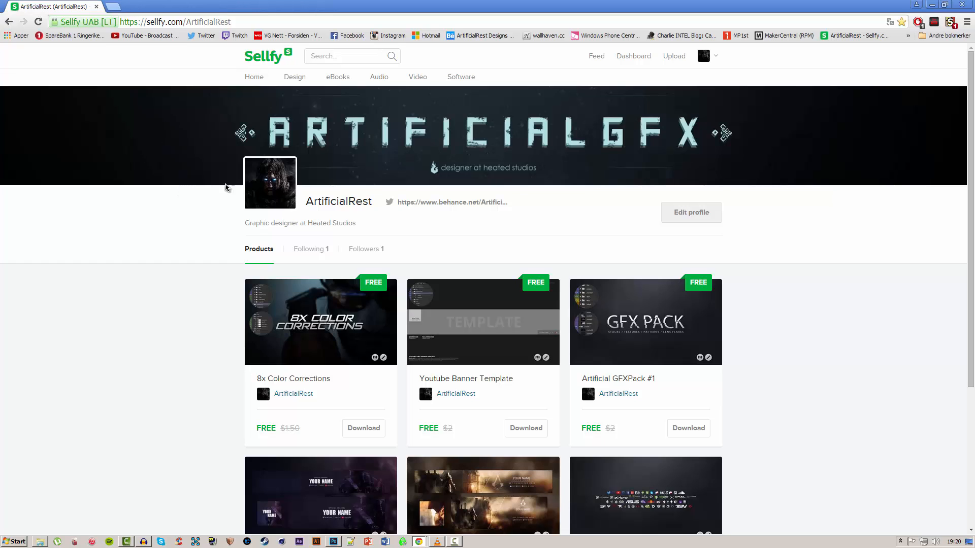
left_click(932, 5)
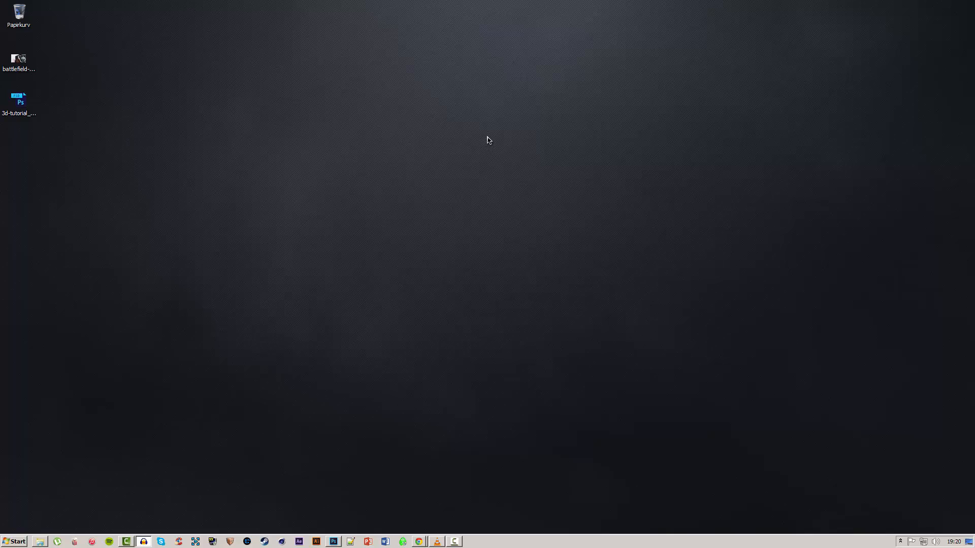
left_click_drag(486, 136, 297, 226)
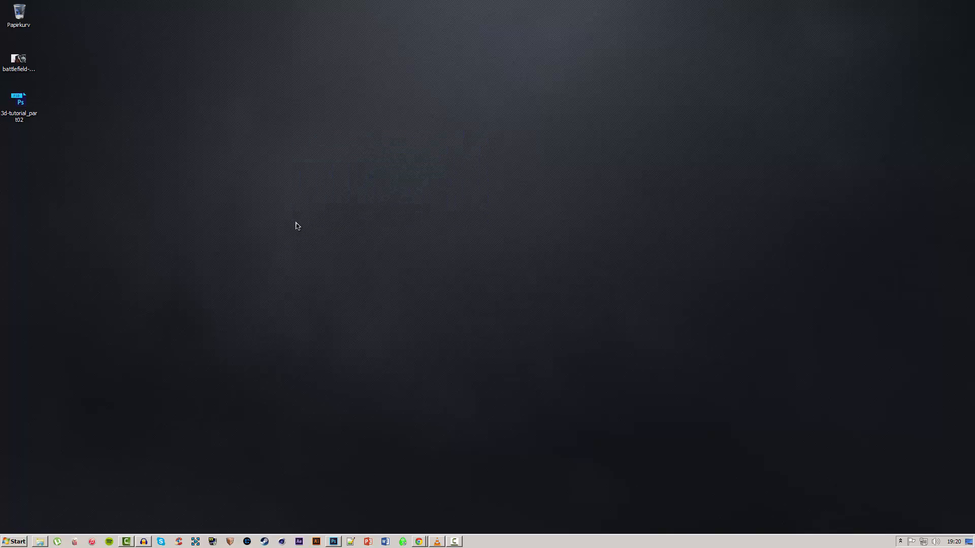